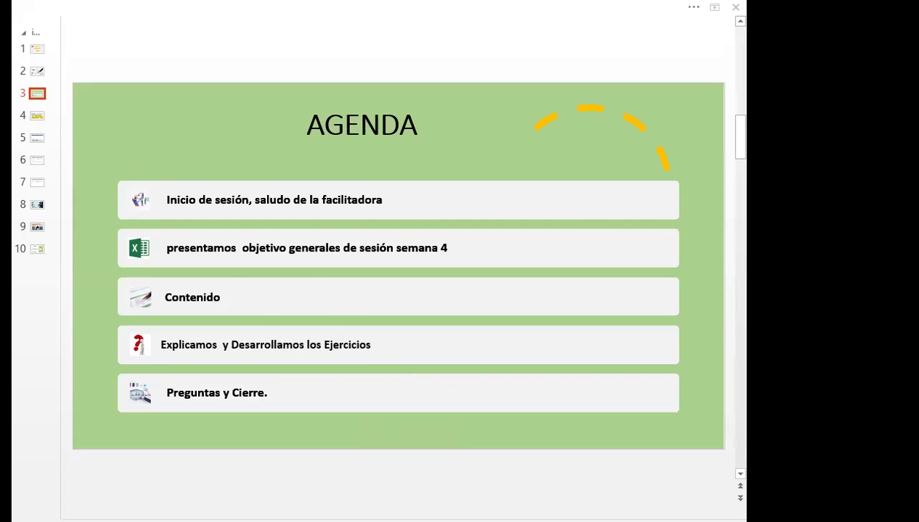
# Step: Switch to the Excel workbook and enter 0.3 in cell D2 and 30% in cell E2 of the PORCENTAJE sheet
pyautogui.hotkey('alt', 'Tab')
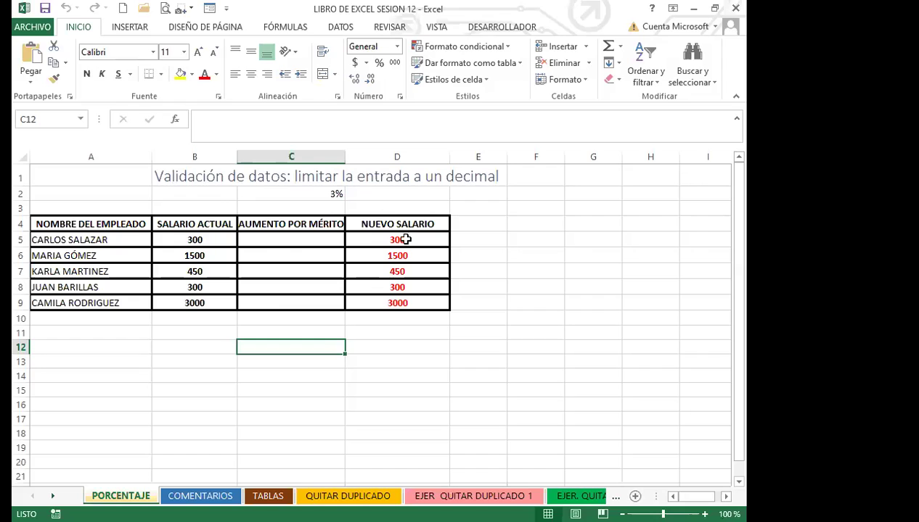
pyautogui.click(316, 194)
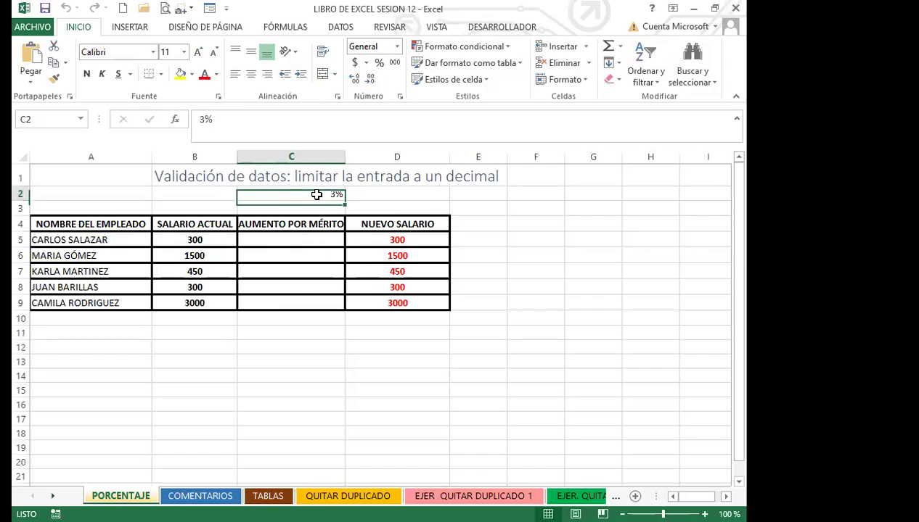
pyautogui.click(387, 197)
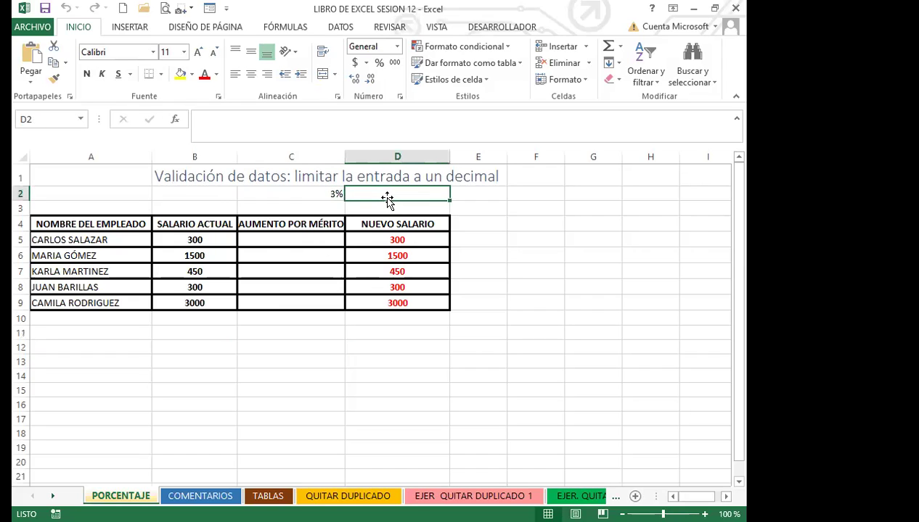
pyautogui.write('0.3')
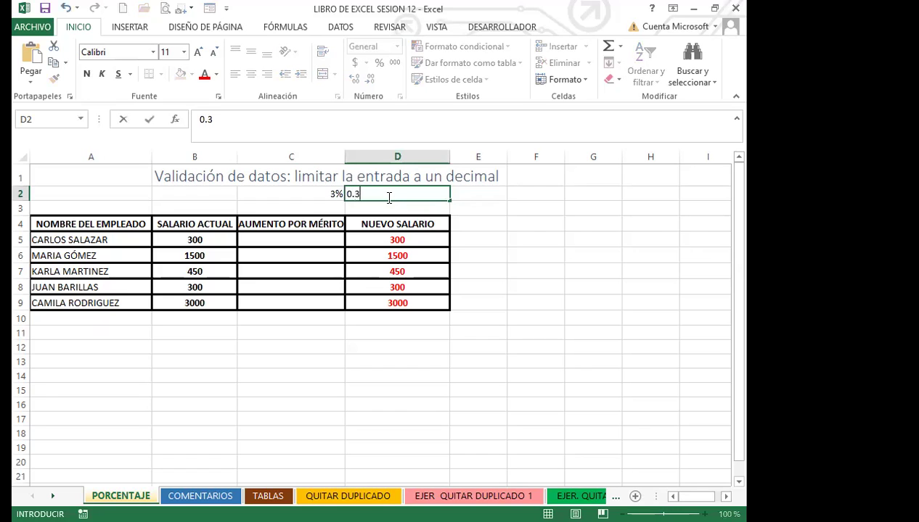
pyautogui.press('Tab')
pyautogui.write('30')
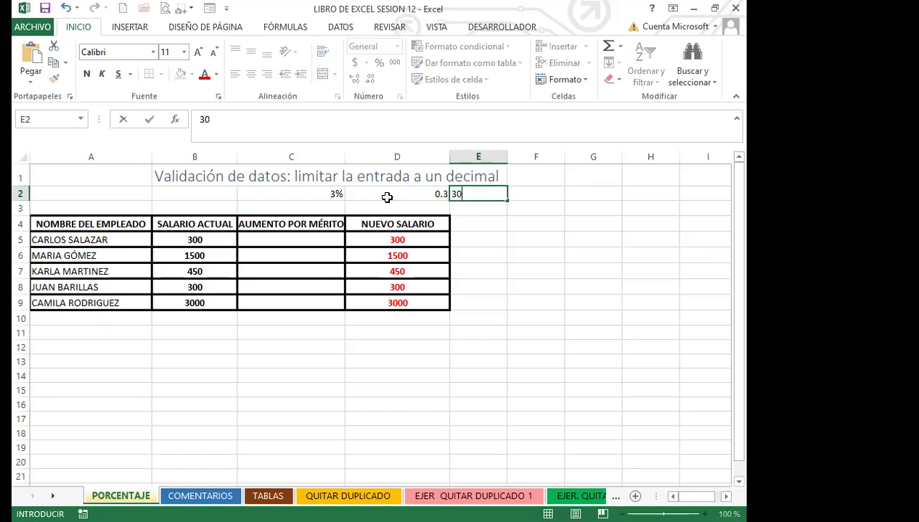
pyautogui.write('%')
pyautogui.press('Tab')
# Step: Enter 40% in cell F2 and 0.4 in cell G2
pyautogui.write('40')
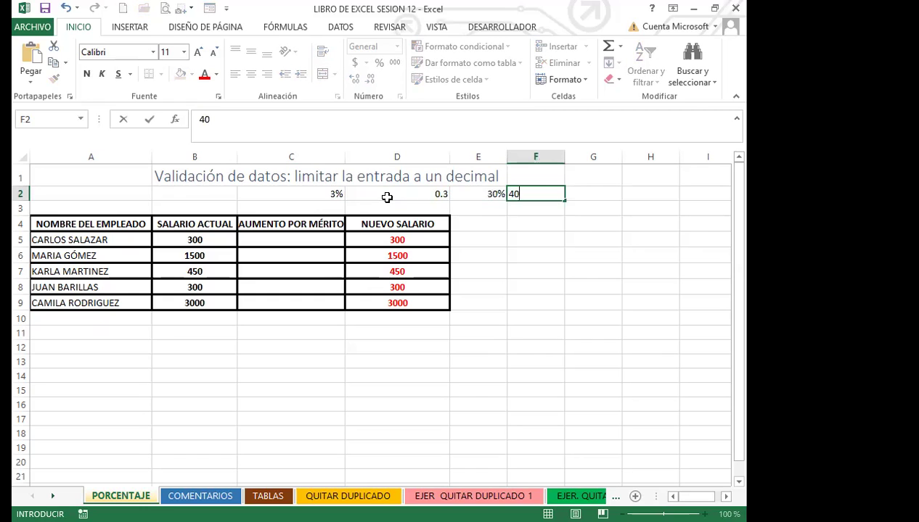
pyautogui.write('%')
pyautogui.click(605, 195)
pyautogui.write('0.4')
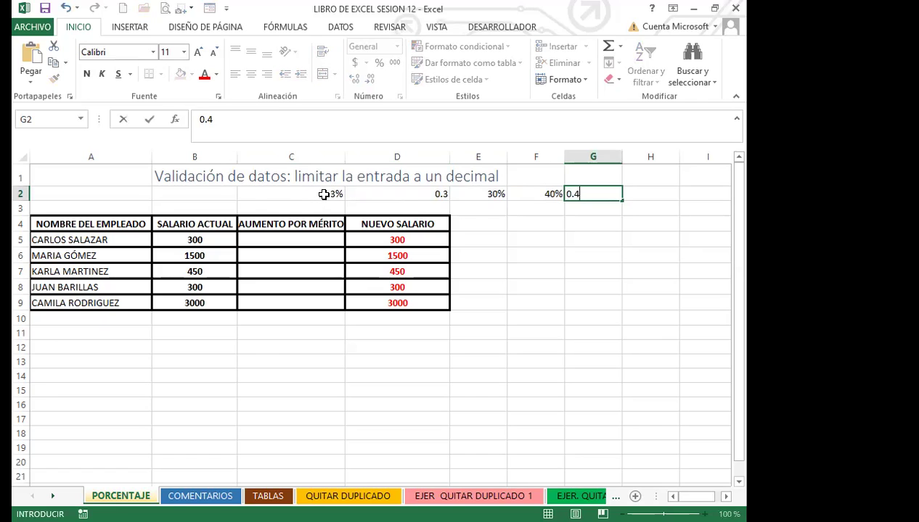
pyautogui.click(324, 195)
# Step: Enter 0.03 in cell B2 as the decimal equivalent of the 3% beside it
pyautogui.click(206, 193)
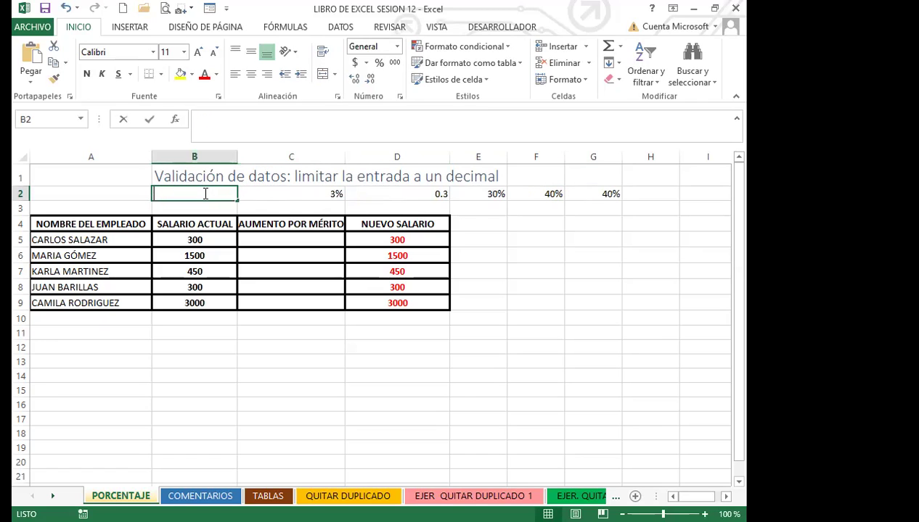
pyautogui.write('0.03')
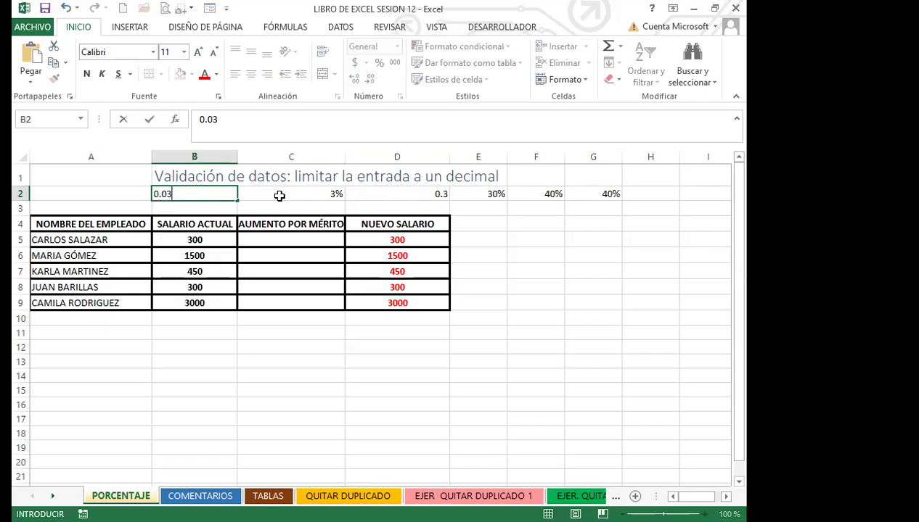
pyautogui.click(280, 196)
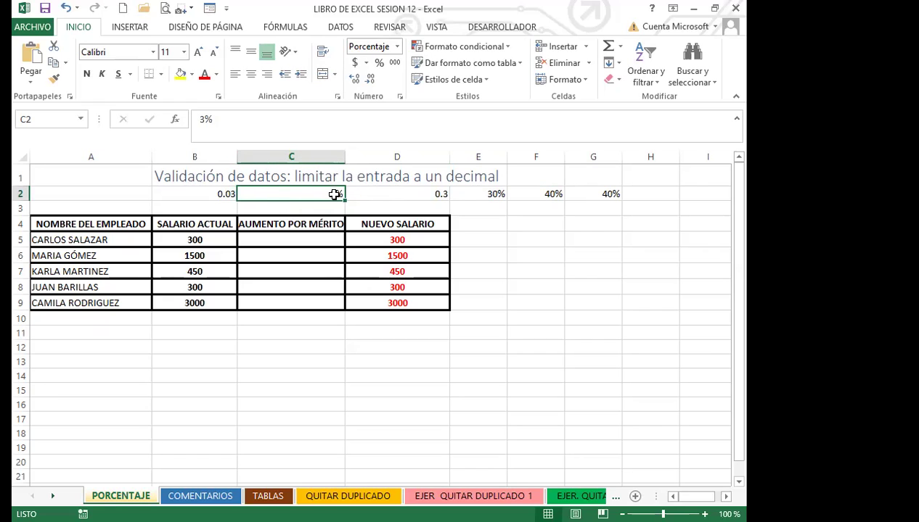
# Step: Set the decimal validation maximum for the merit increase cells C5:C9 to 0.3
pyautogui.click(307, 242)
pyautogui.moveTo(306, 258); pyautogui.dragTo(301, 301)
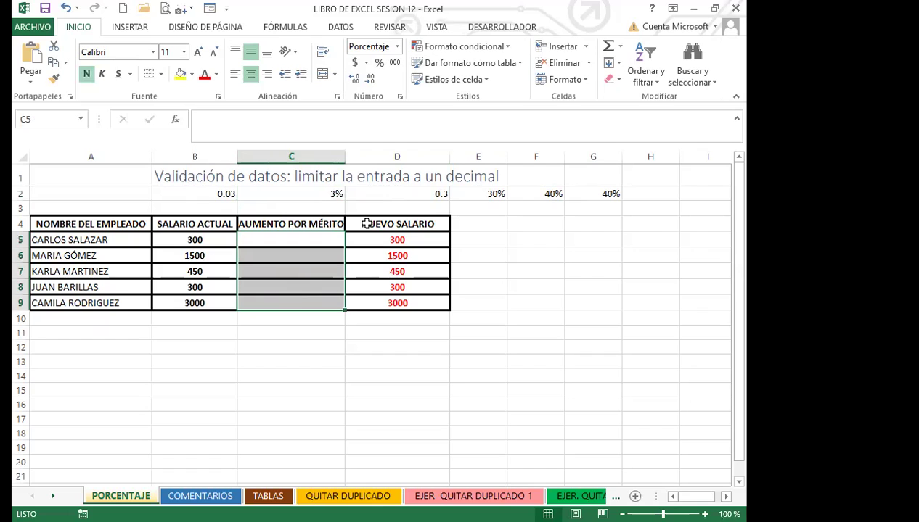
pyautogui.click(340, 29)
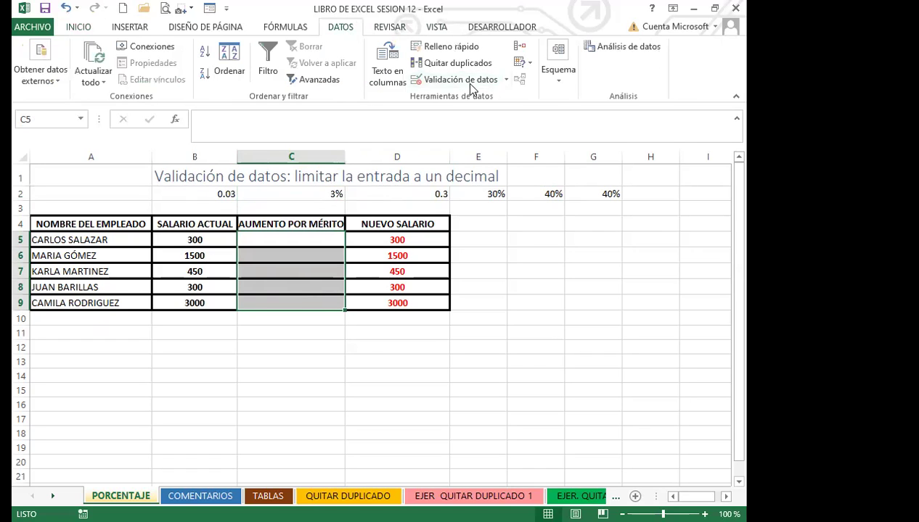
pyautogui.click(467, 81)
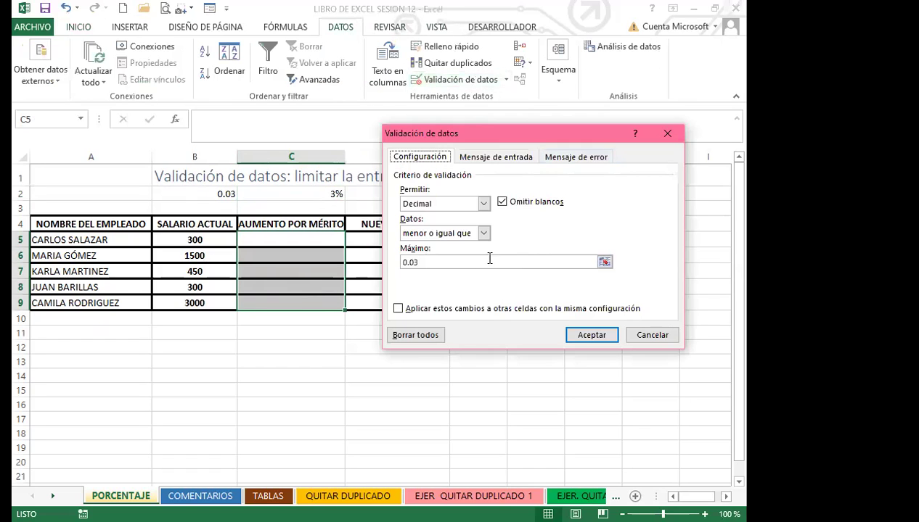
pyautogui.click(411, 264)
pyautogui.press('BackSpace')
pyautogui.click(585, 337)
# Step: Test the validation by entering 4% in cell C5, and clear that entry
pyautogui.click(313, 238)
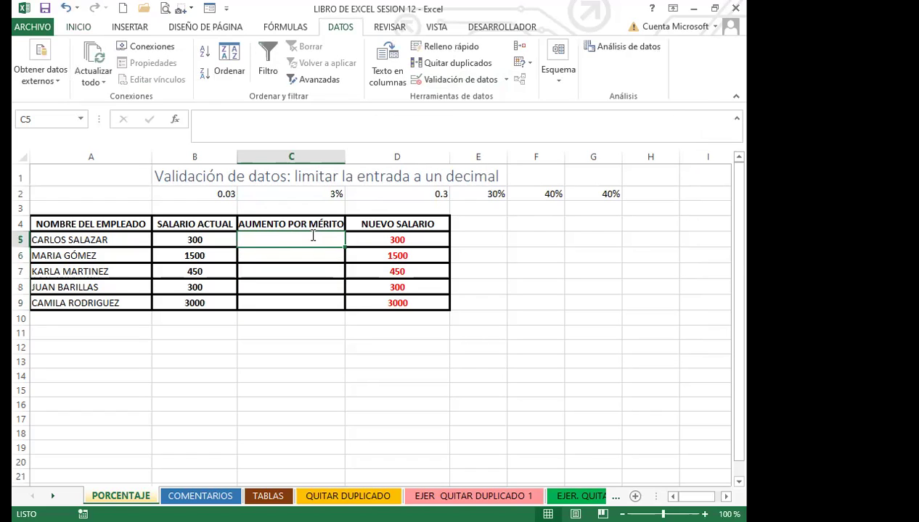
pyautogui.write('4')
pyautogui.press('Return')
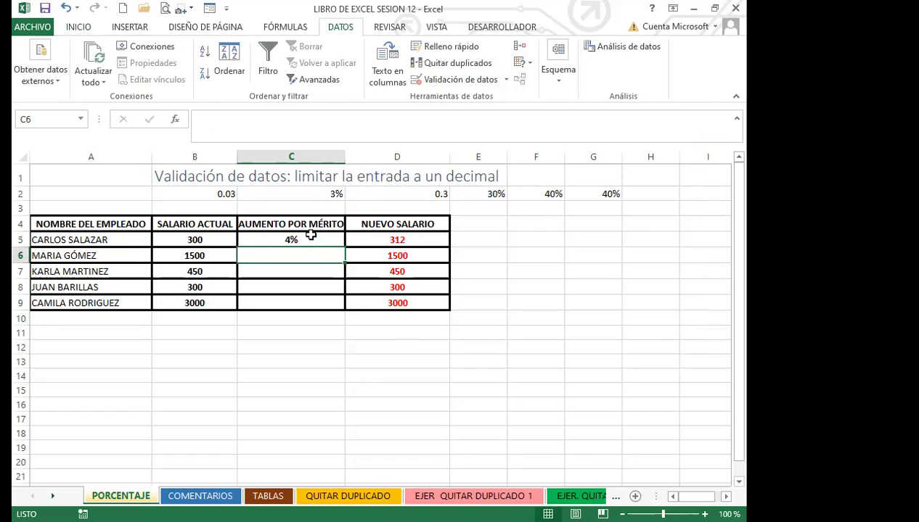
pyautogui.click(307, 238)
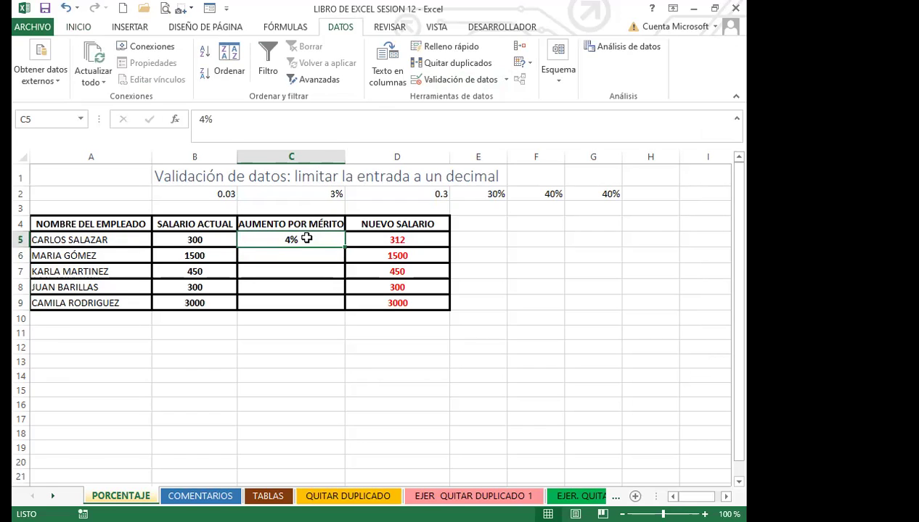
pyautogui.press('Delete')
# Step: Set the decimal validation maximum for cells C5:C9 to 0.03
pyautogui.moveTo(293, 238); pyautogui.dragTo(288, 307)
pyautogui.click(451, 80)
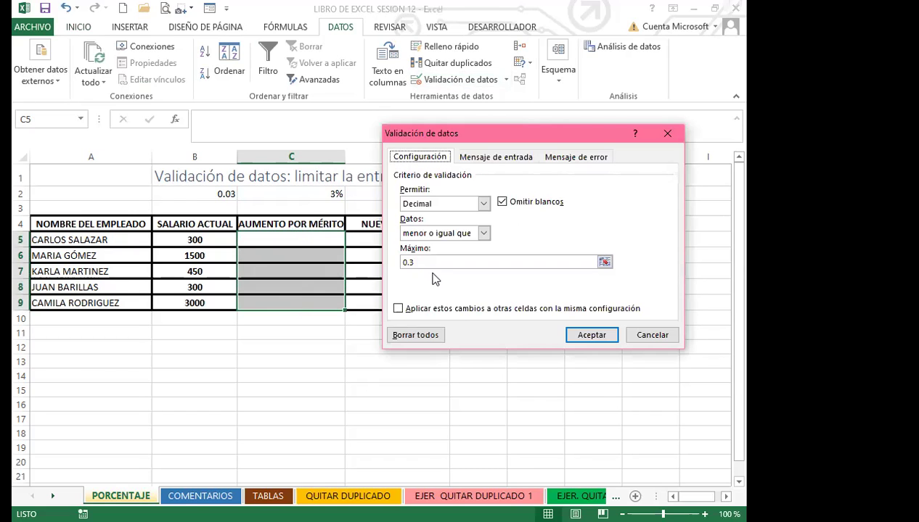
pyautogui.click(411, 261)
pyautogui.write('0')
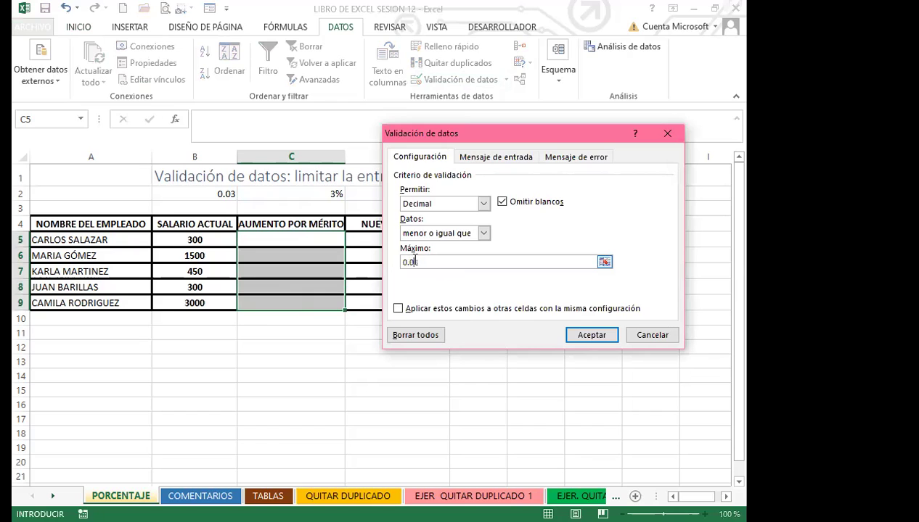
pyautogui.click(591, 335)
# Step: Try to enter 4% as the first employee's merit increase in cell C5
pyautogui.click(309, 243)
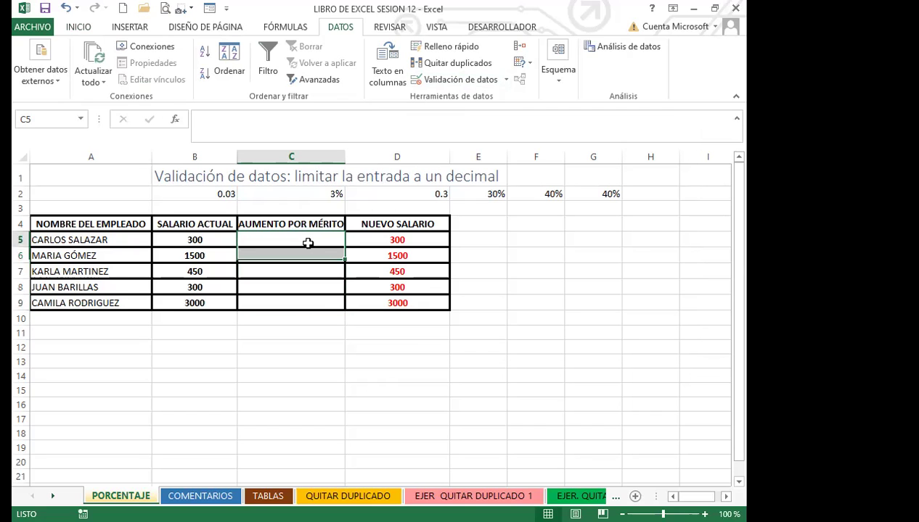
pyautogui.write('4%')
pyautogui.press('Return')
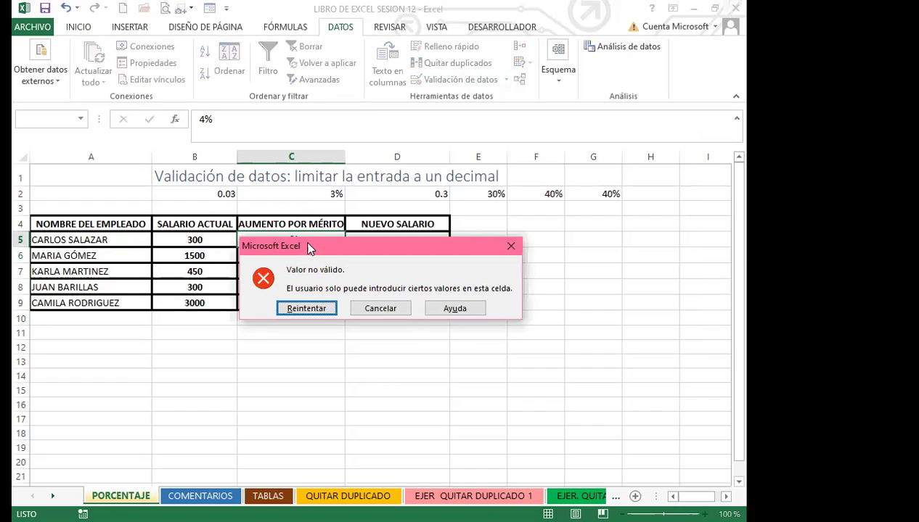
pyautogui.click(510, 247)
# Step: Enter merit increases of 1% in cell C5 and 3% in cell C6
pyautogui.write('1%')
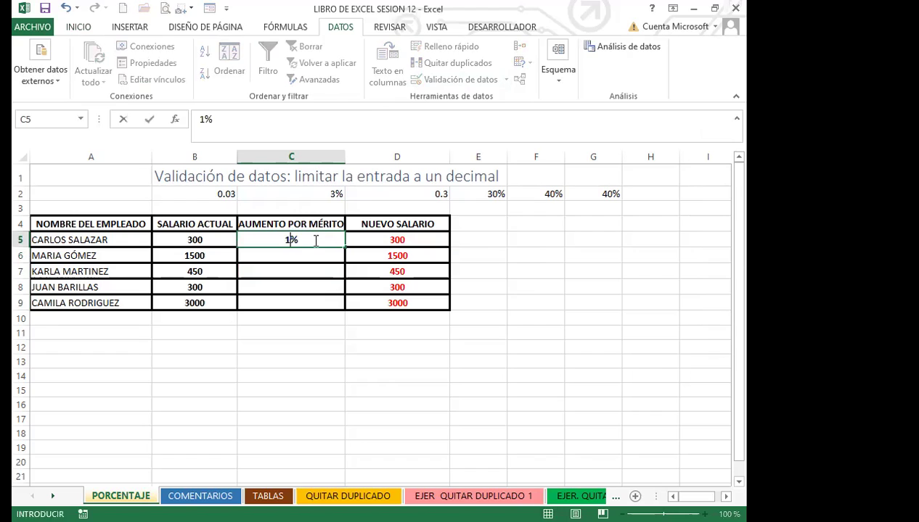
pyautogui.press('Return')
pyautogui.write('3%')
pyautogui.press('Return')
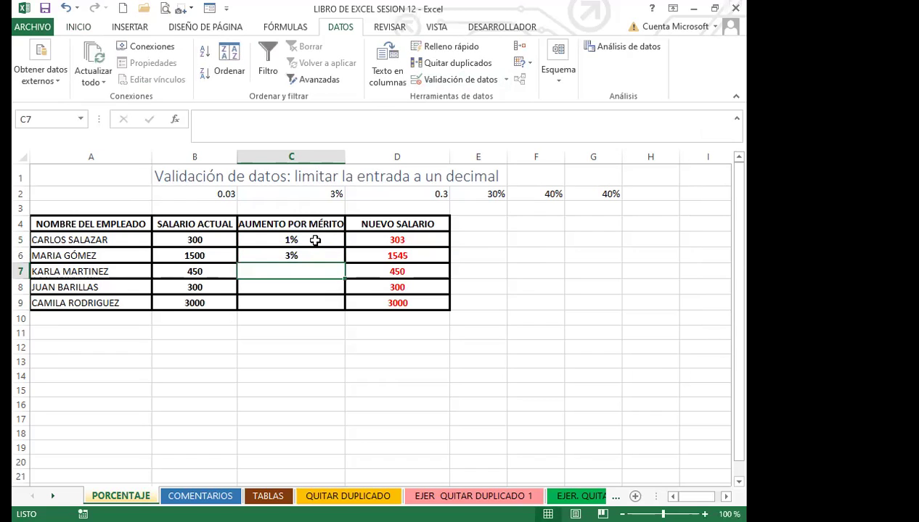
# Step: Try to enter 4% as the third employee's merit increase in cell C7
pyautogui.write('4%')
pyautogui.press('Return')
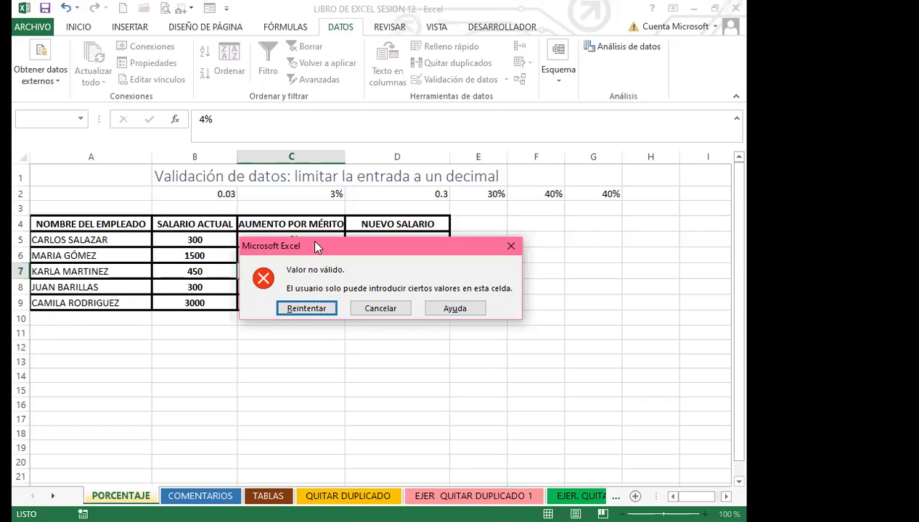
pyautogui.click(512, 246)
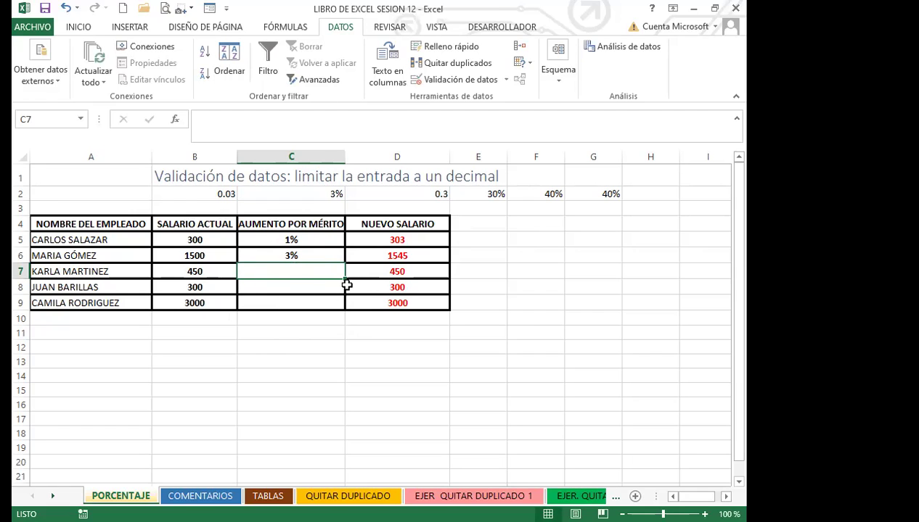
# Step: Add a validation error alert to C5:C9 titled "porcentaje a 3%" with the message "FAVOR COLOCAR EL PORCENTAJE INDICADO"
pyautogui.moveTo(294, 238); pyautogui.dragTo(313, 301)
pyautogui.click(443, 80)
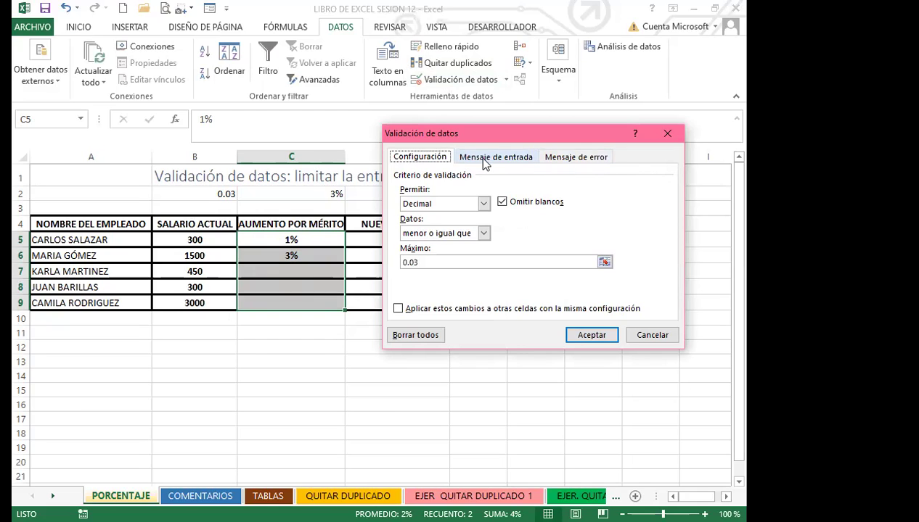
pyautogui.click(575, 159)
pyautogui.click(545, 223)
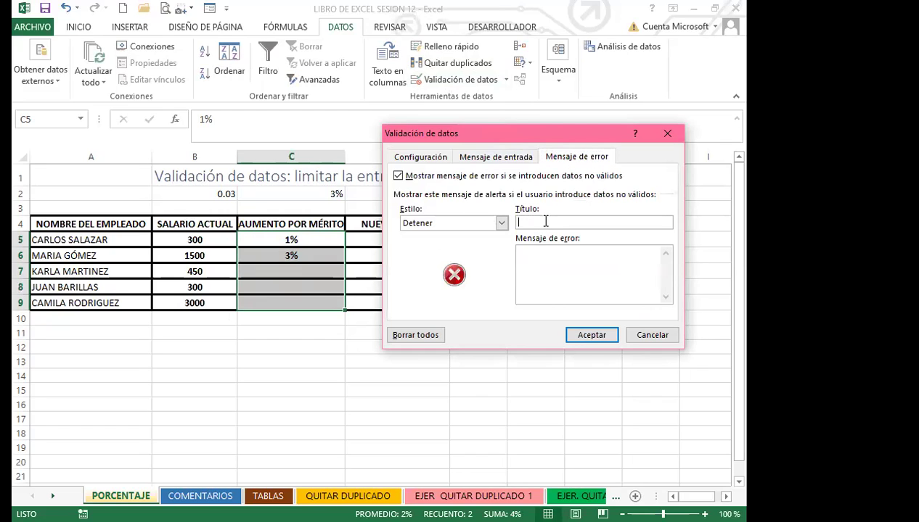
pyautogui.write('porcentaje a 3%')
pyautogui.click(540, 250)
pyautogui.write('FAV')
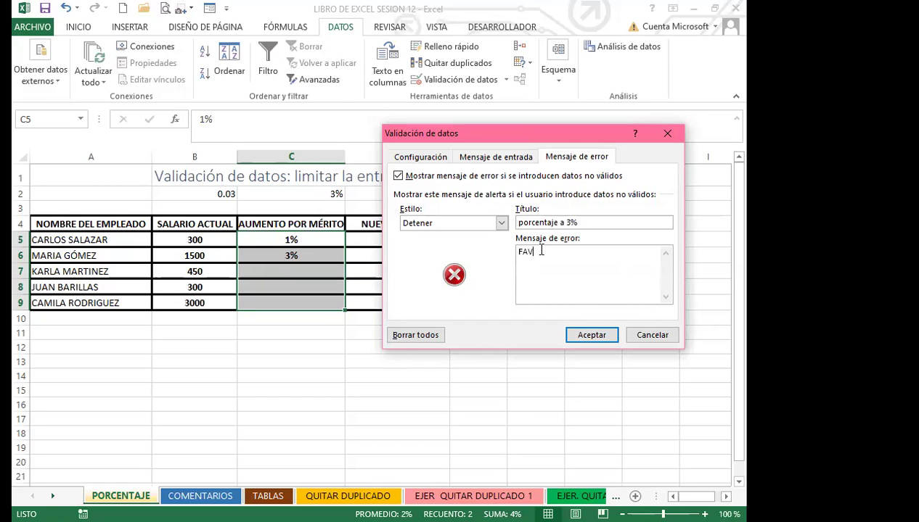
pyautogui.write('OR COLOCAR EL POR')
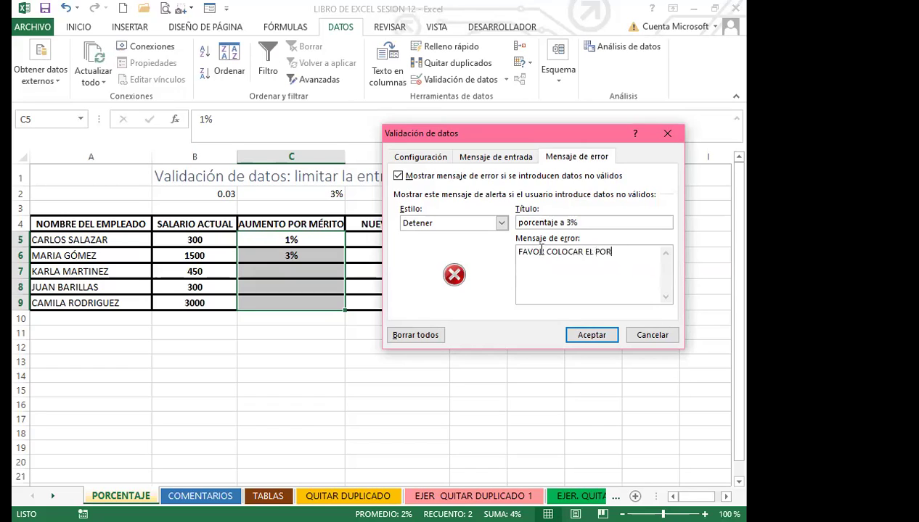
pyautogui.write('CENTAJE INDICADO')
pyautogui.click(592, 336)
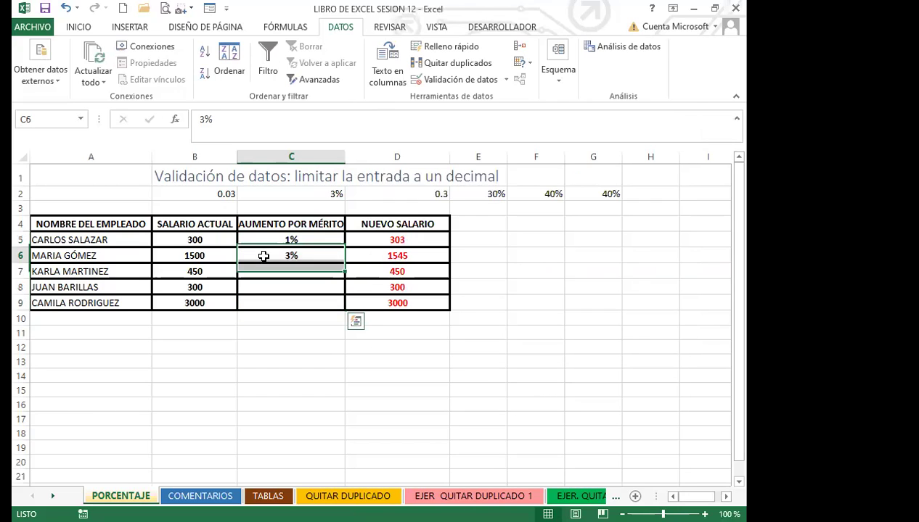
# Step: Test the custom error alert by trying to enter 4% in cell C7
pyautogui.click(308, 269)
pyautogui.write('4')
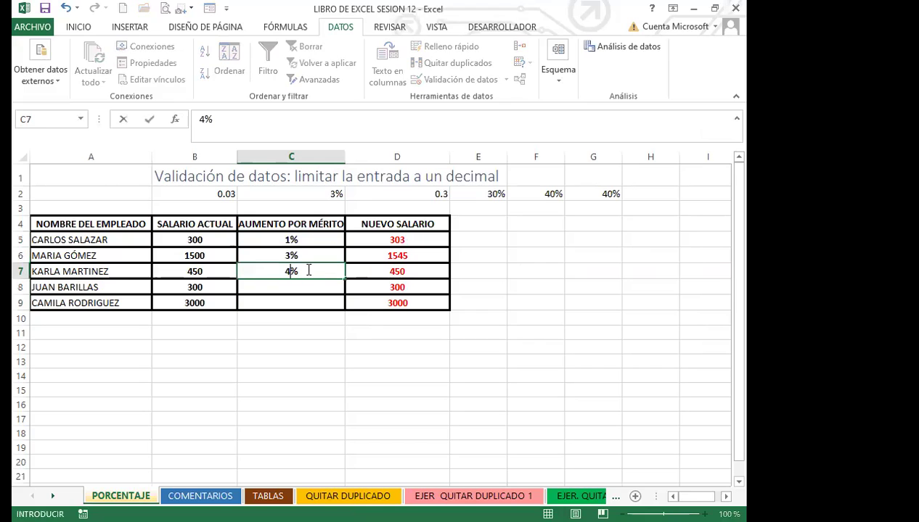
pyautogui.press('Return')
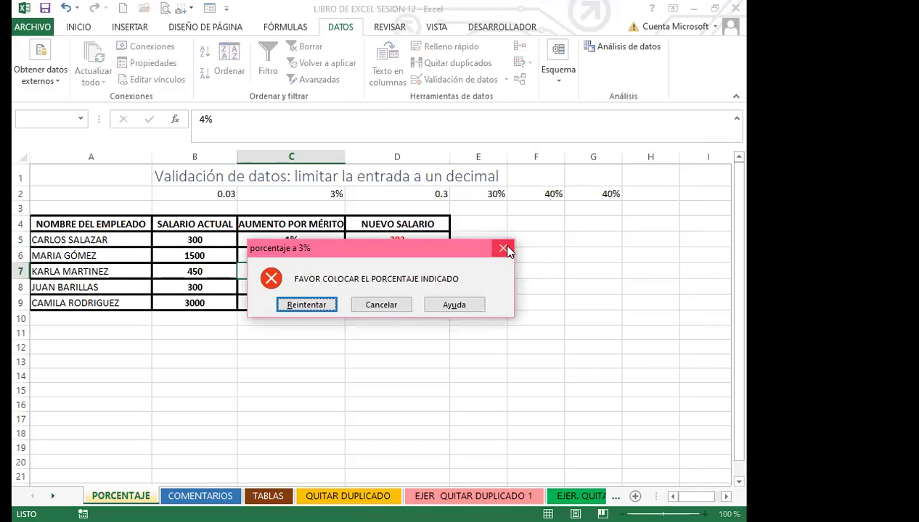
pyautogui.click(503, 248)
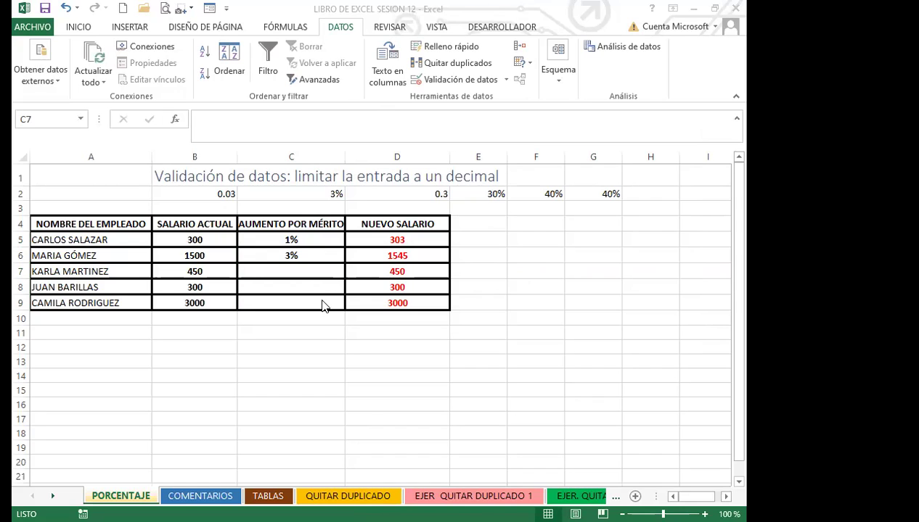
# Step: Clear the merit increase percentages from cells C5:C6
pyautogui.moveTo(316, 240); pyautogui.dragTo(314, 252)
pyautogui.press('Delete')
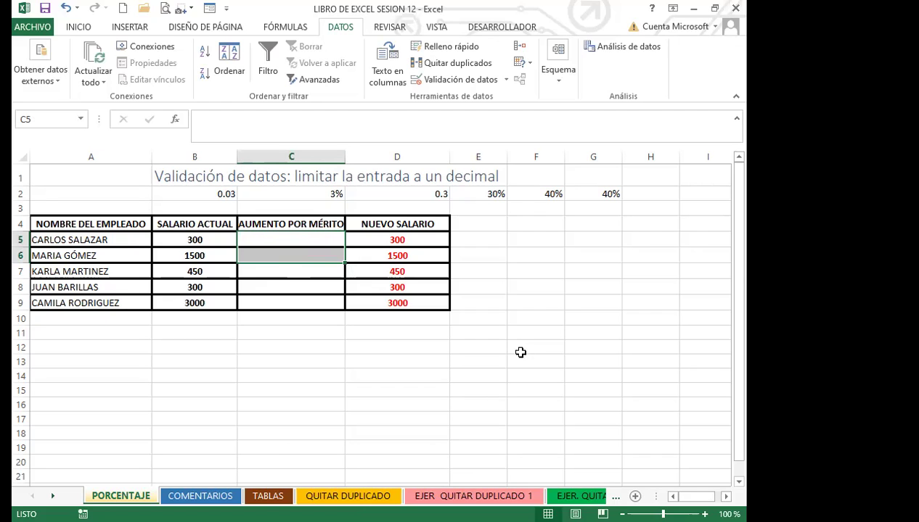
pyautogui.click(320, 332)
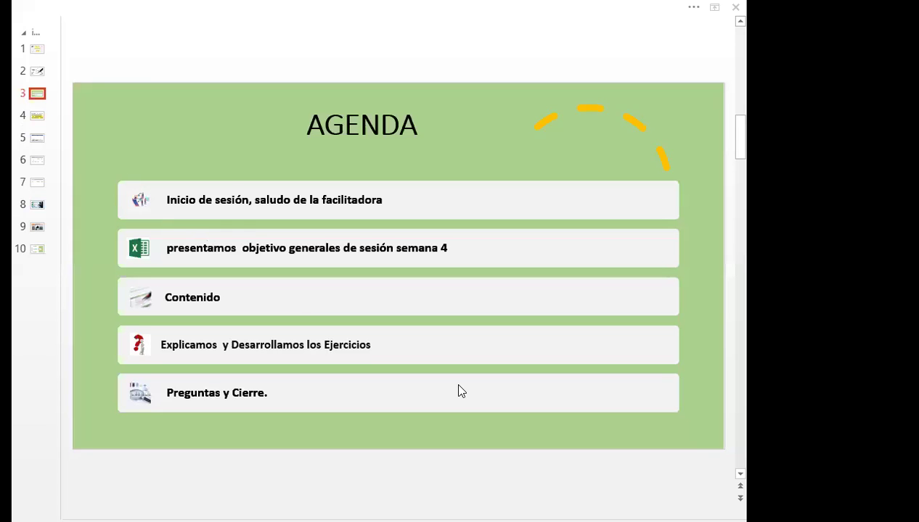
# Step: Switch to the PowerPoint presentation and display slide 4 with the session's general objective
pyautogui.click(37, 119)
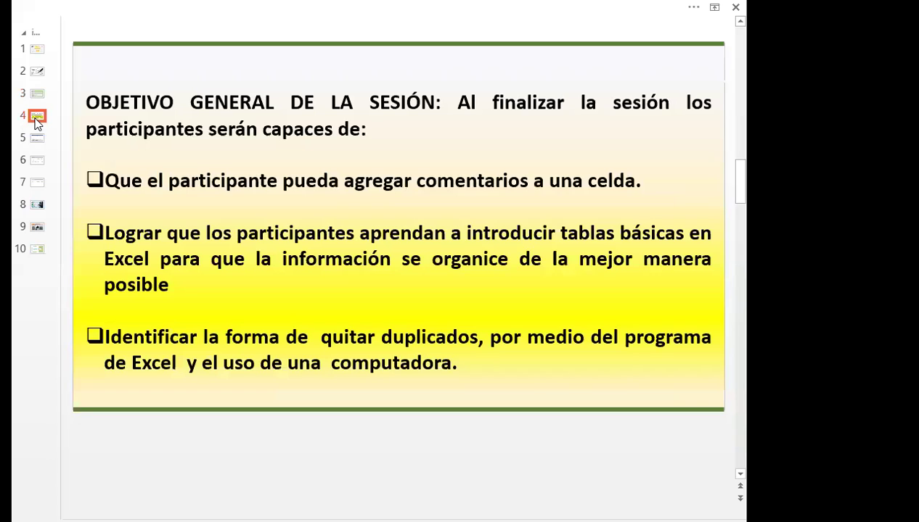
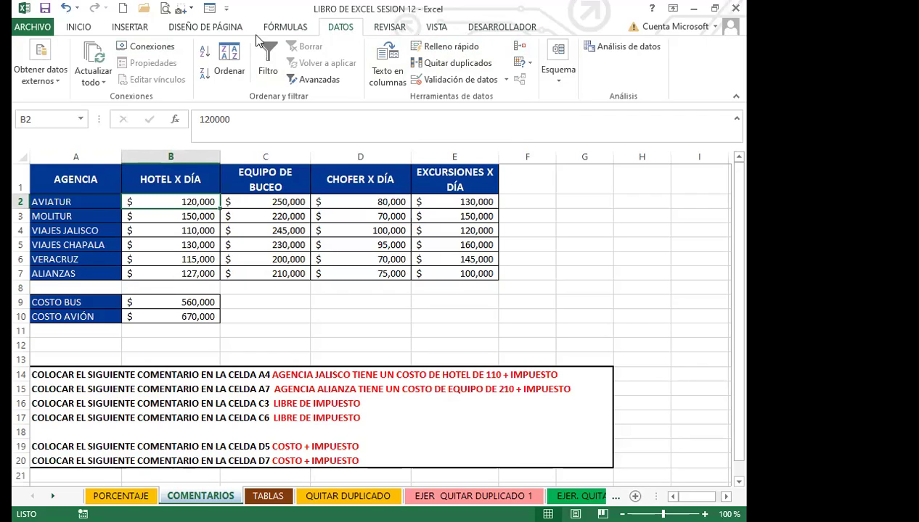
# Step: Insert a comment without message text in cell B2, Aviatur's hotel cost, on the COMENTARIOS sheet
pyautogui.click(398, 32)
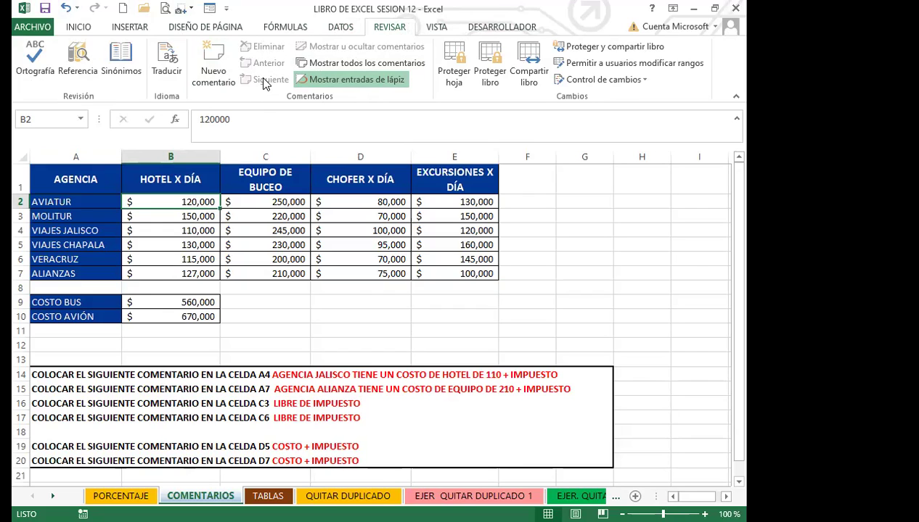
pyautogui.click(213, 58)
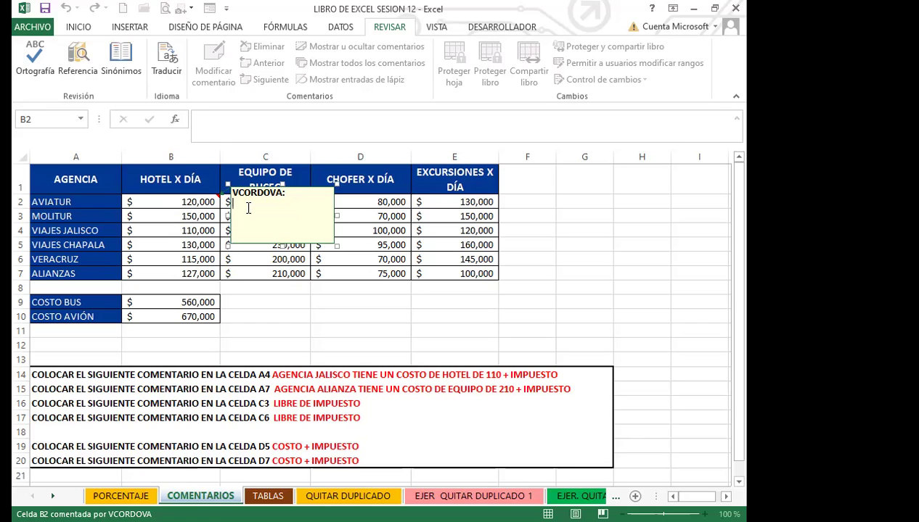
pyautogui.click(266, 309)
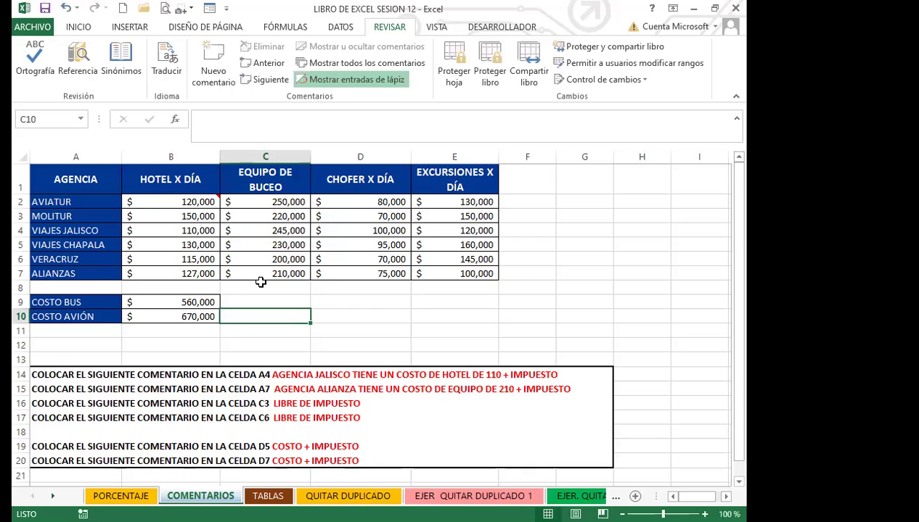
pyautogui.moveTo(575, 179); pyautogui.dragTo(696, 262)
pyautogui.click(588, 189)
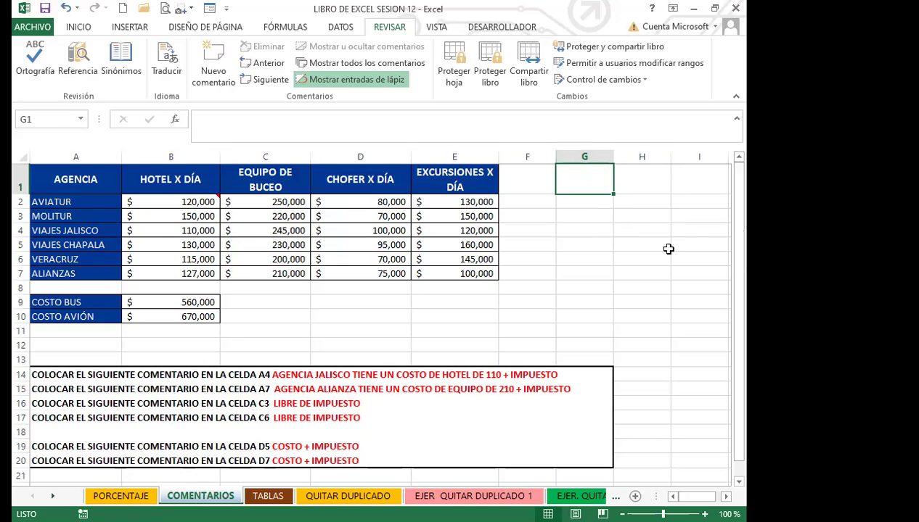
pyautogui.moveTo(583, 173); pyautogui.dragTo(683, 186)
pyautogui.click(653, 230)
pyautogui.click(585, 185)
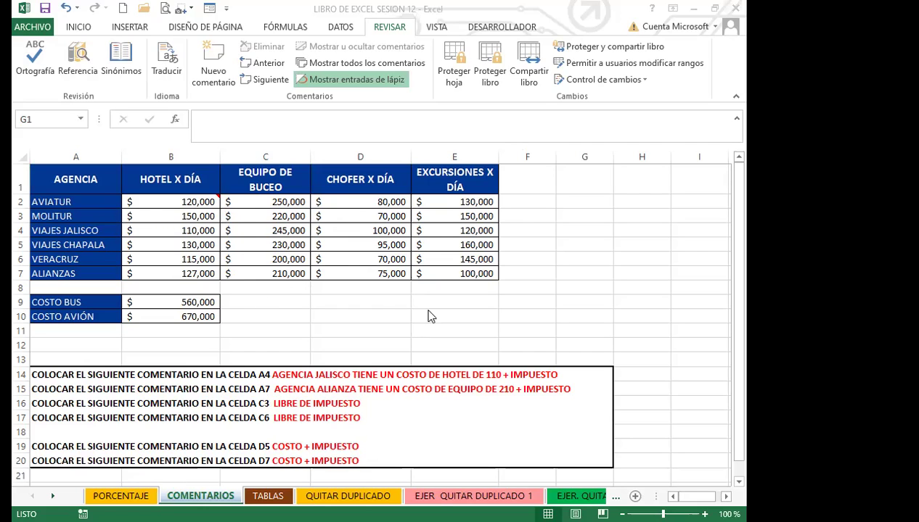
pyautogui.click(580, 169)
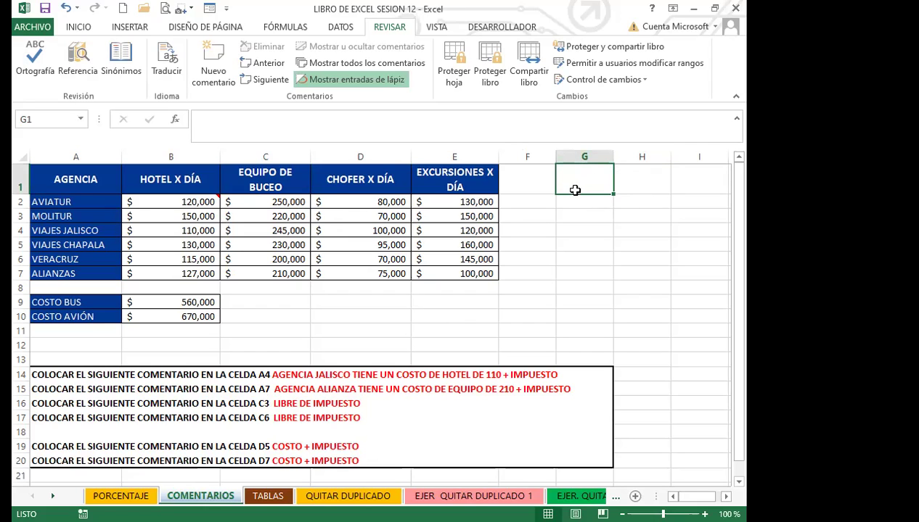
pyautogui.moveTo(599, 178); pyautogui.dragTo(689, 245)
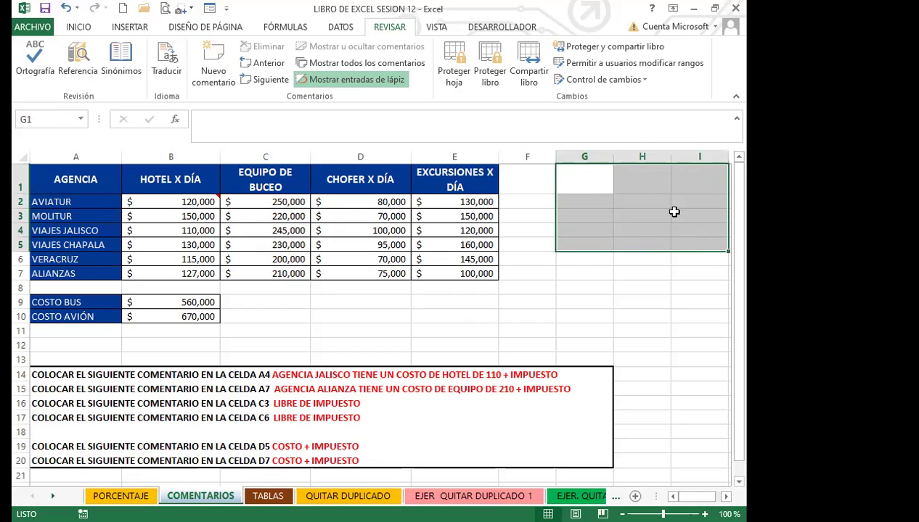
pyautogui.click(609, 231)
pyautogui.click(608, 185)
pyautogui.moveTo(608, 186); pyautogui.dragTo(713, 244)
pyautogui.click(564, 180)
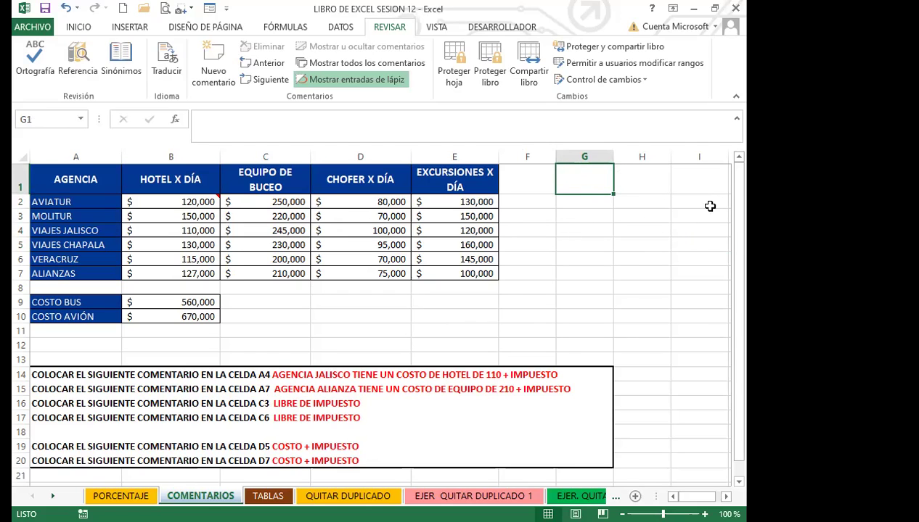
pyautogui.click(594, 231)
pyautogui.moveTo(576, 179); pyautogui.dragTo(701, 260)
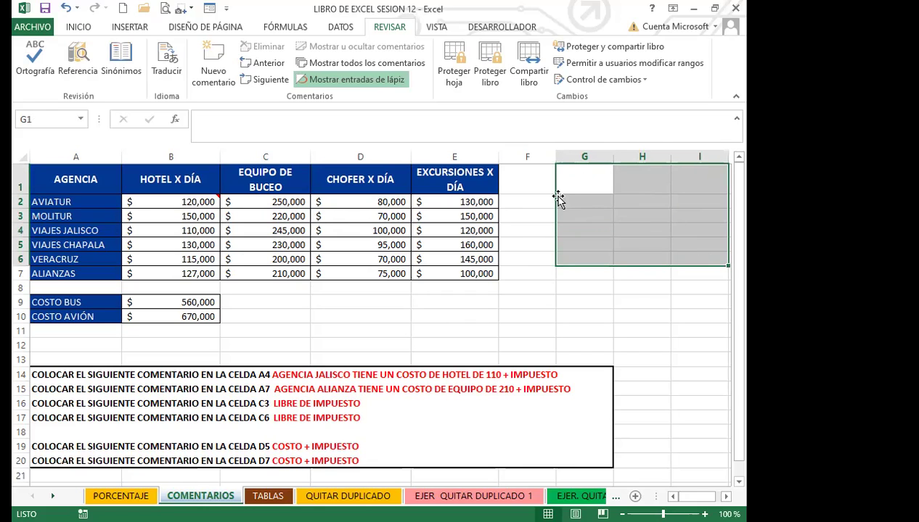
pyautogui.moveTo(571, 182); pyautogui.dragTo(701, 267)
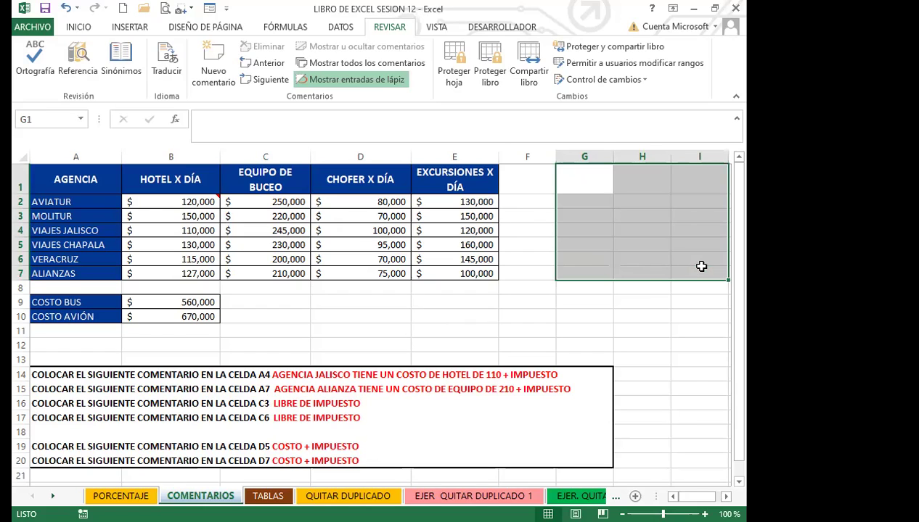
pyautogui.click(584, 302)
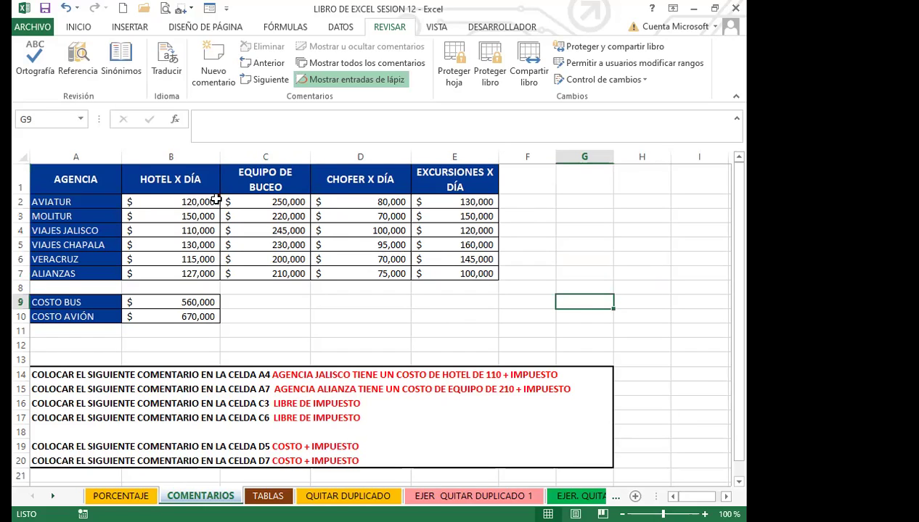
# Step: Display the comment attached to cell B2 and select that cell
pyautogui.moveTo(211, 201)
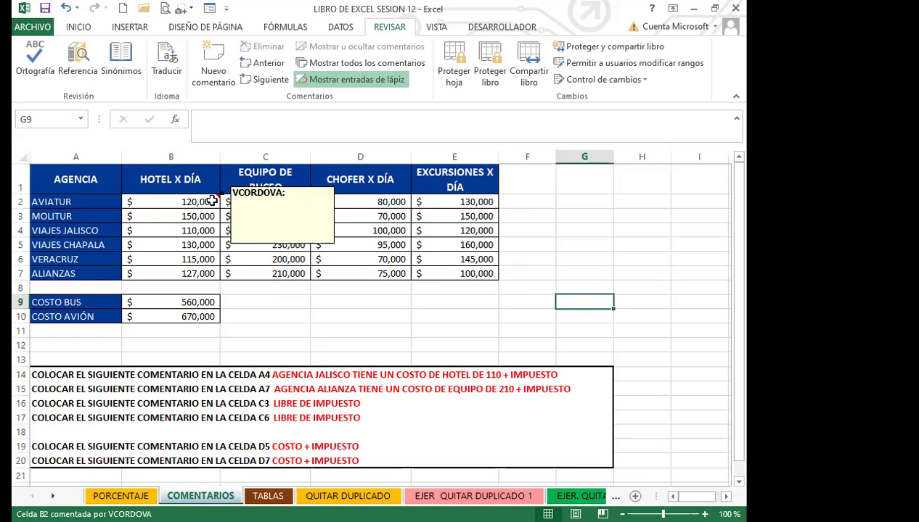
pyautogui.click(265, 331)
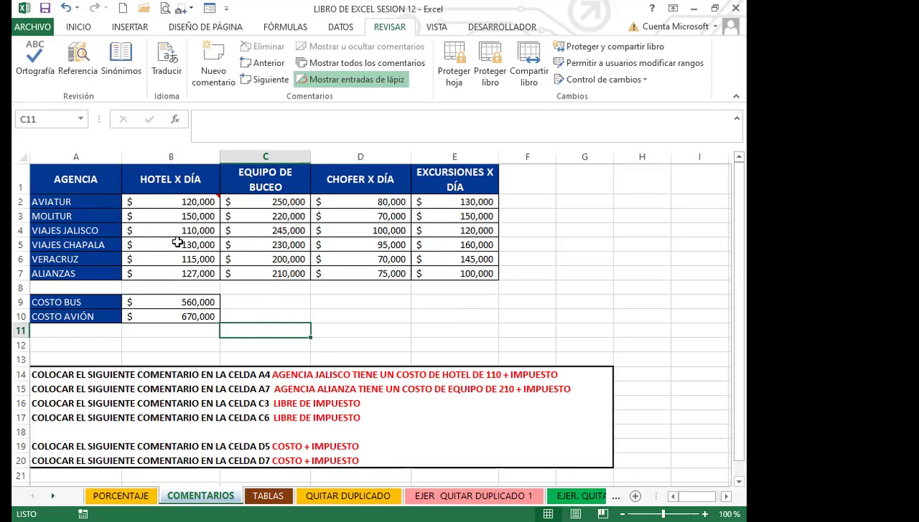
pyautogui.moveTo(173, 199)
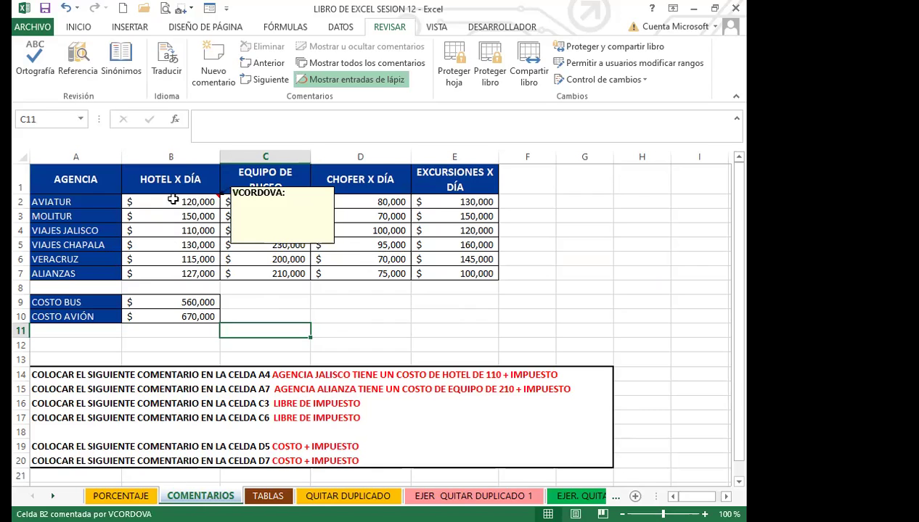
pyautogui.click(173, 199)
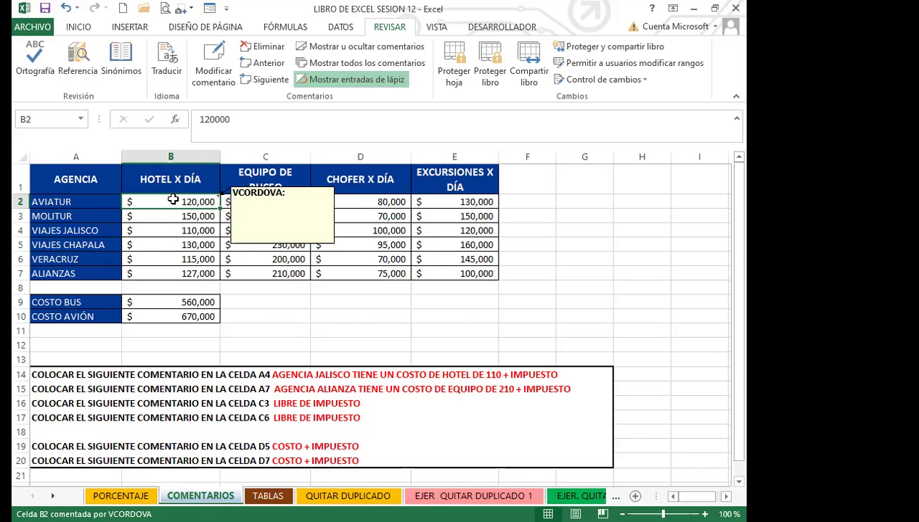
# Step: Insert comments without message text in cell D6, Veracruz's driver cost, and cell E2, Aviatur's excursion cost
pyautogui.click(373, 255)
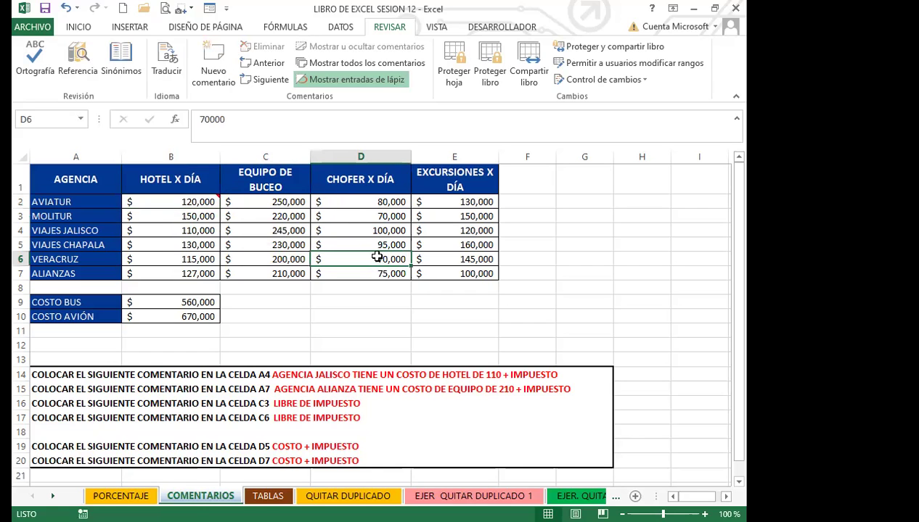
pyautogui.click(211, 60)
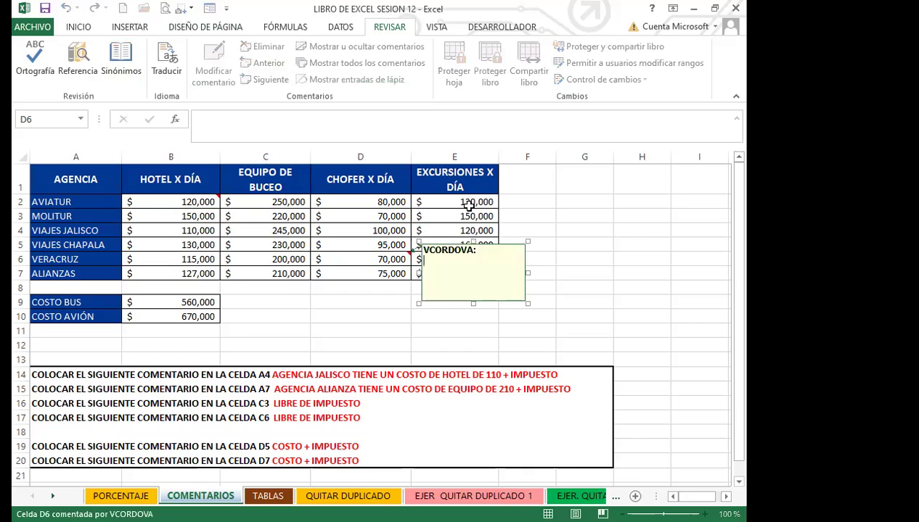
pyautogui.click(466, 202)
pyautogui.click(211, 52)
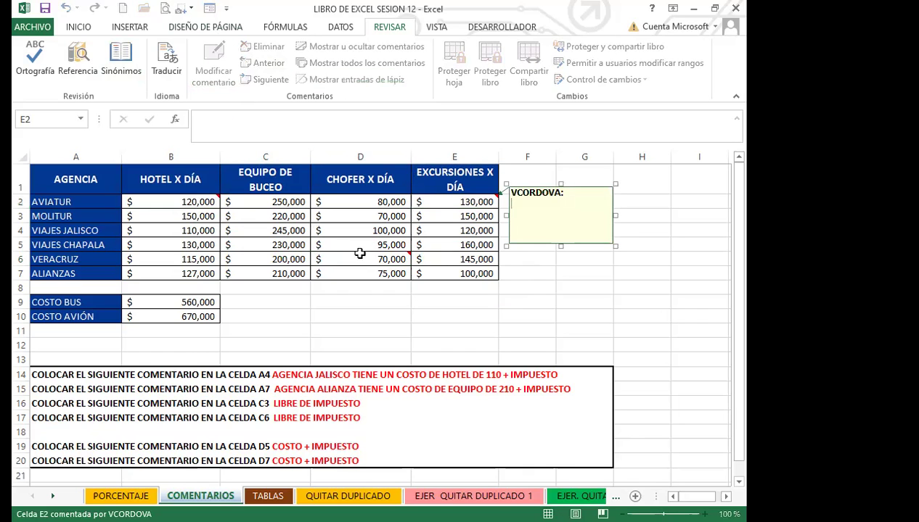
# Step: Edit the existing comment in cell B2 to add the text "HOLA"
pyautogui.click(198, 201)
pyautogui.moveTo(199, 202)
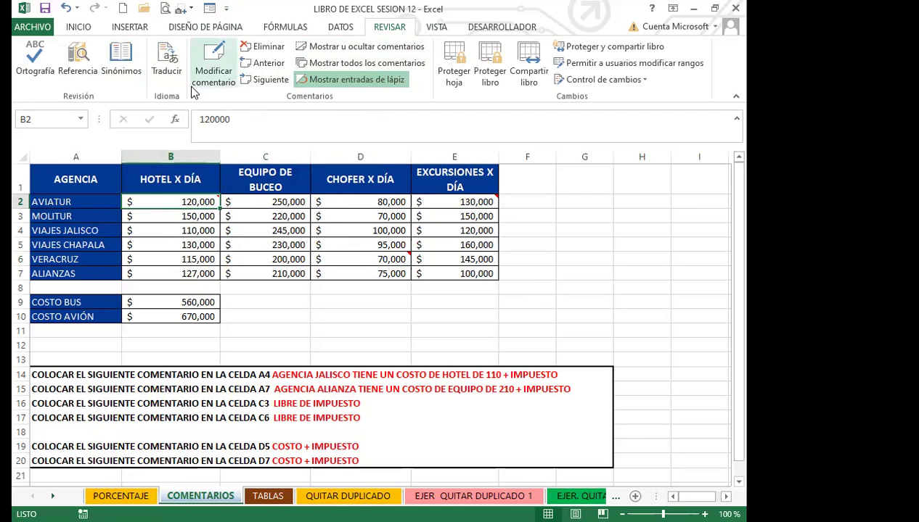
pyautogui.click(181, 216)
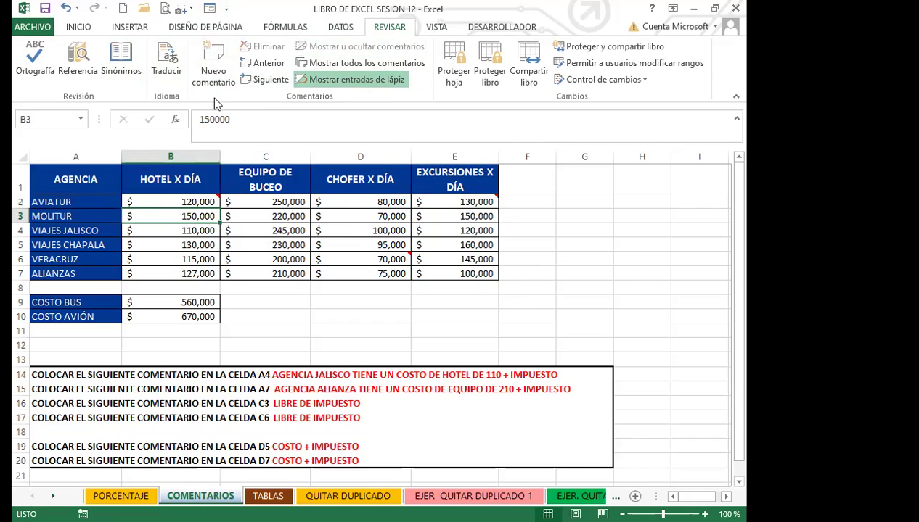
pyautogui.click(189, 202)
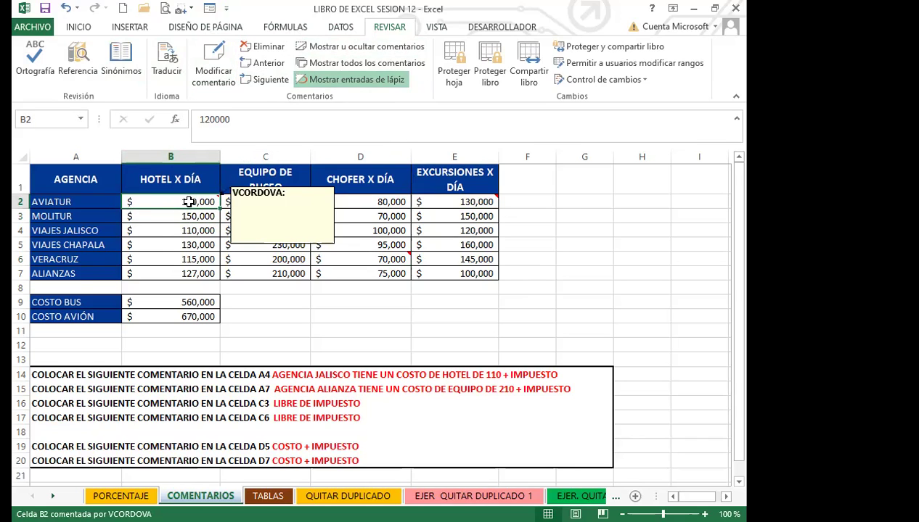
pyautogui.click(212, 66)
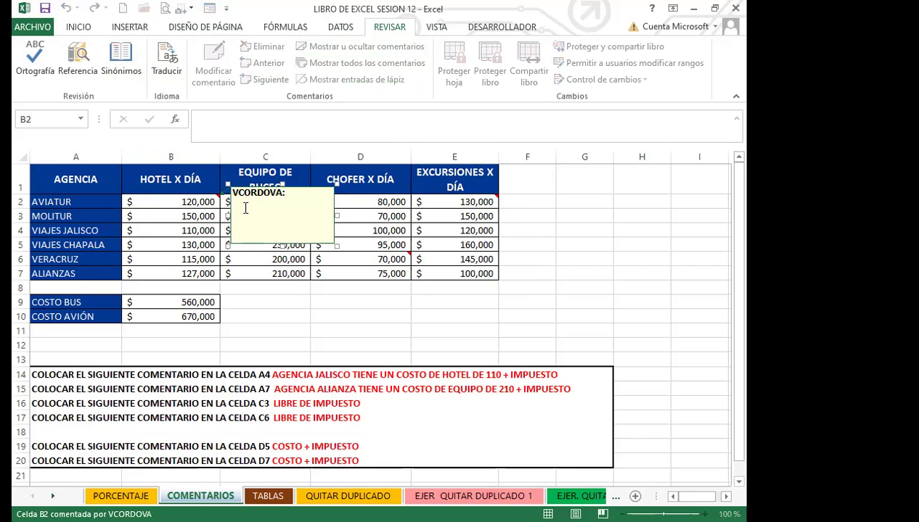
pyautogui.write('HOLA')
pyautogui.click(181, 231)
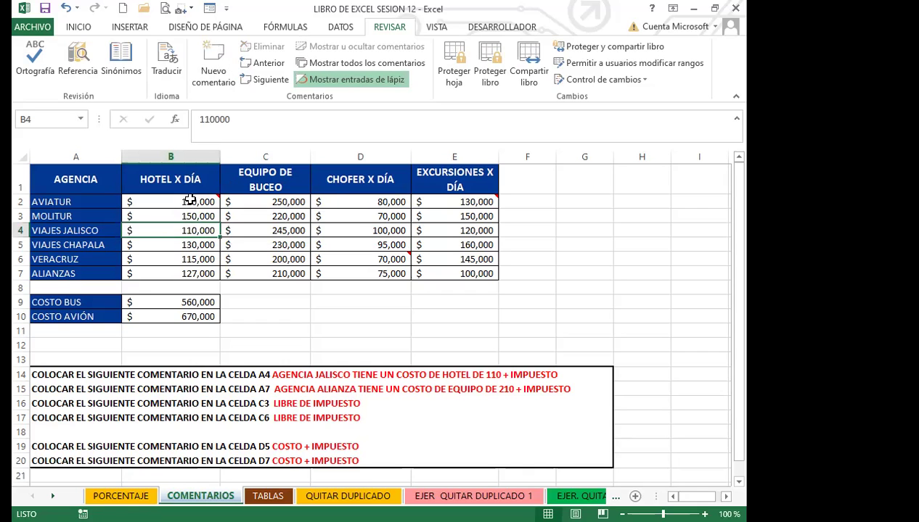
pyautogui.moveTo(189, 200)
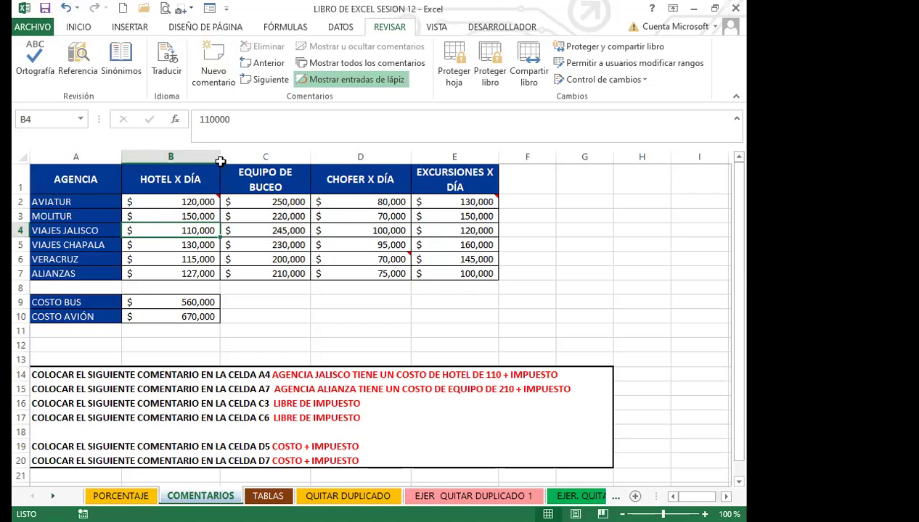
# Step: Review the sheet's comments forward and backward, continuing past the end of the workbook to the comment in B2
pyautogui.click(267, 81)
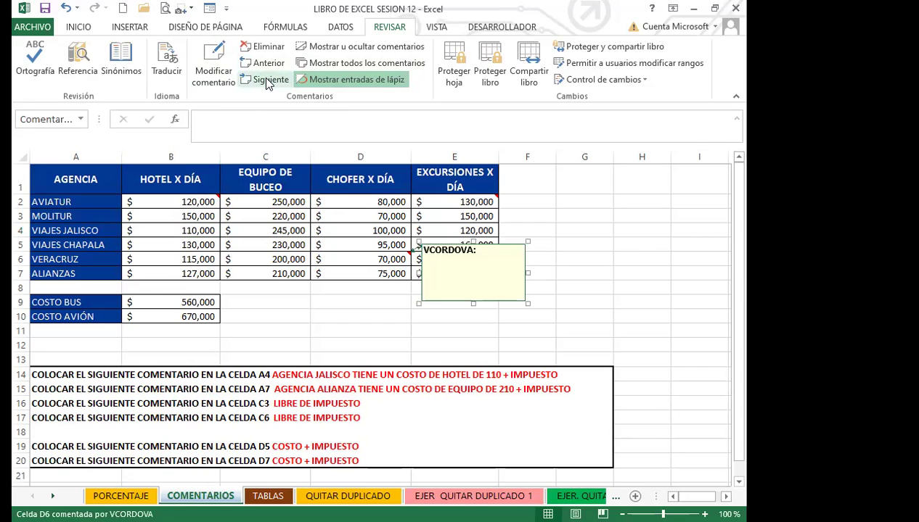
pyautogui.click(267, 81)
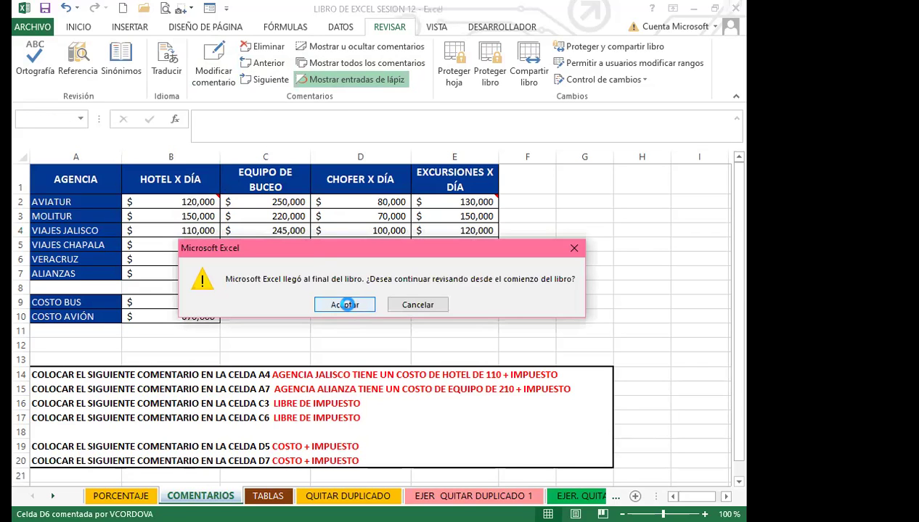
pyautogui.press('Return')
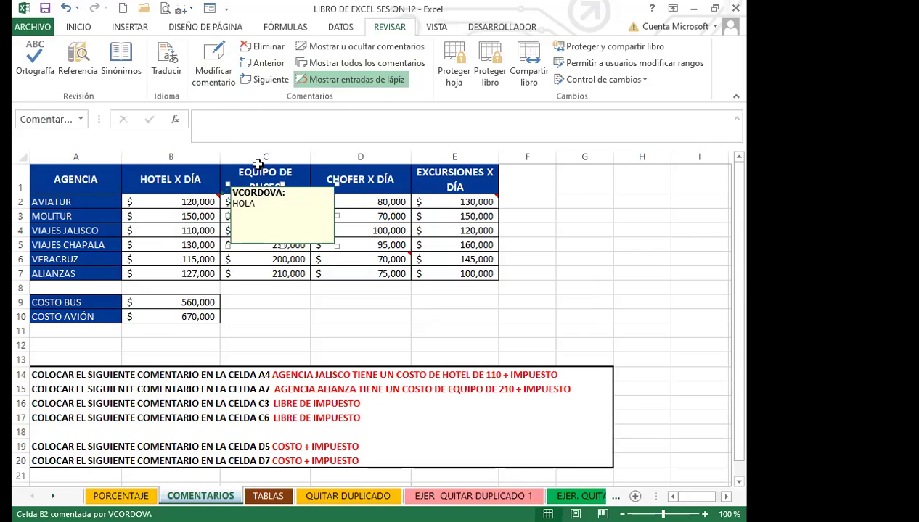
pyautogui.click(260, 65)
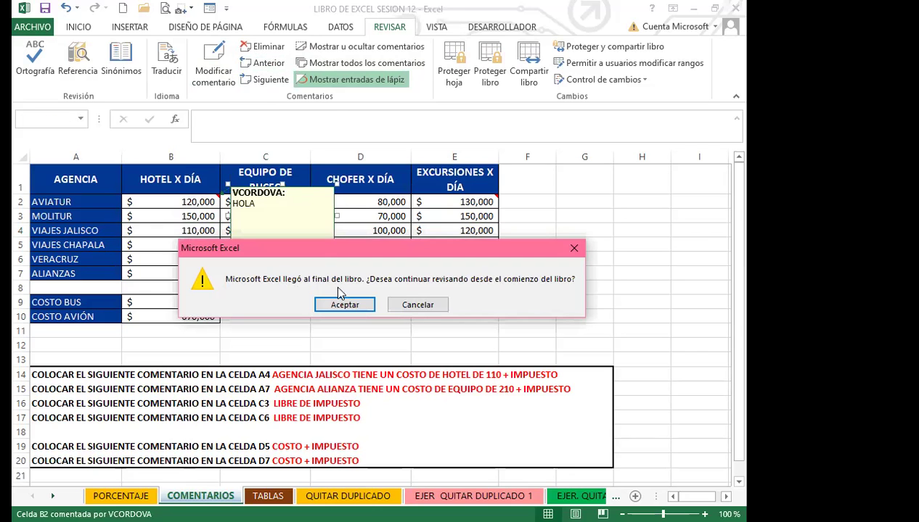
pyautogui.click(357, 305)
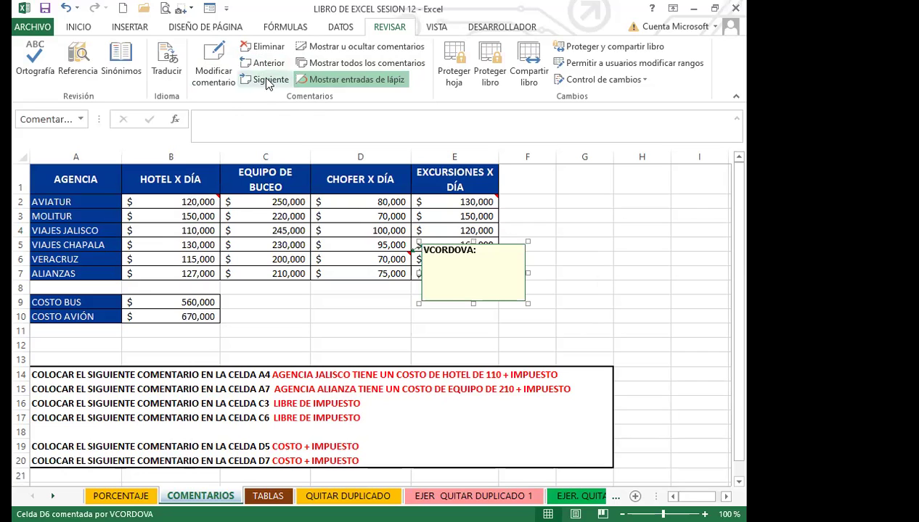
pyautogui.click(266, 80)
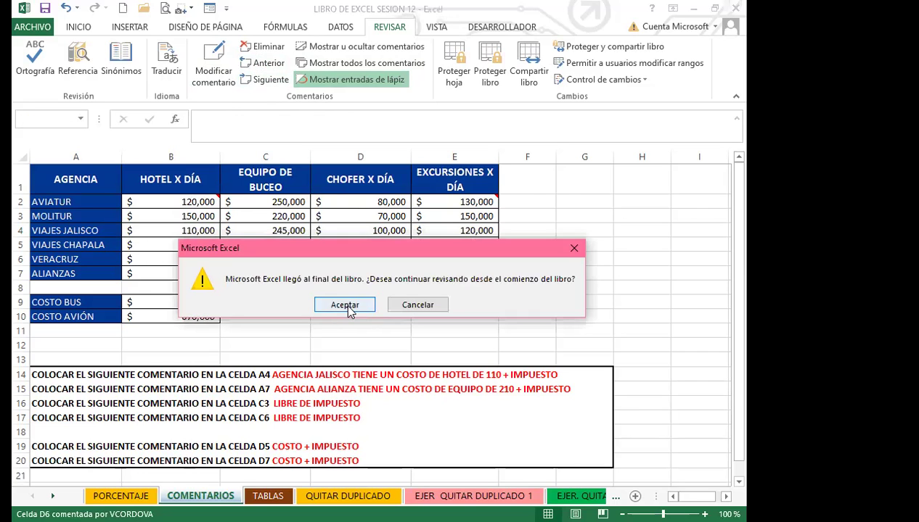
pyautogui.click(347, 305)
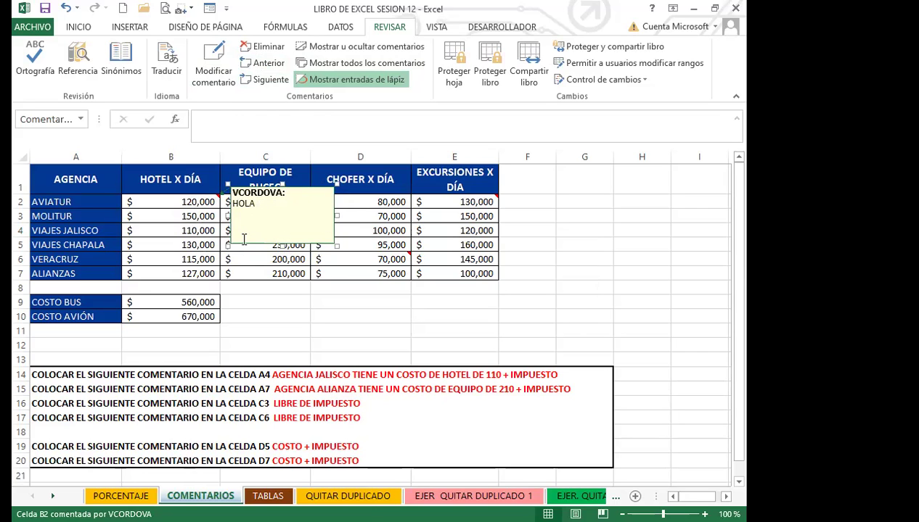
# Step: Insert comments without message text in cell C7, Alianzas' diving equipment cost, and cell D2, Aviatur's driver cost
pyautogui.click(387, 260)
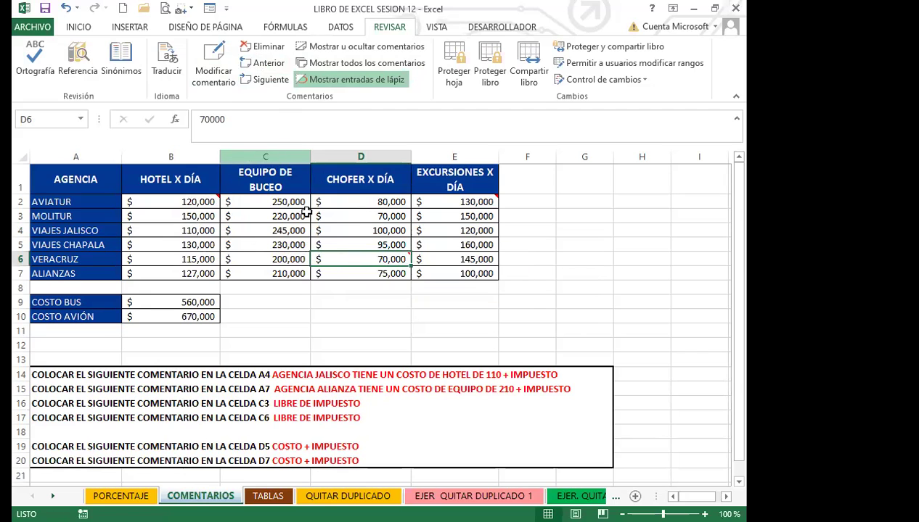
pyautogui.click(263, 269)
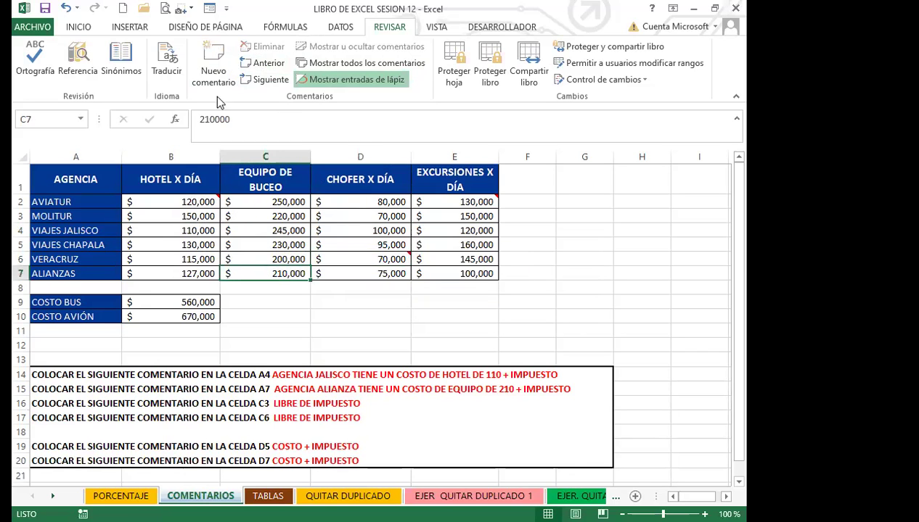
pyautogui.click(214, 65)
pyautogui.click(359, 202)
pyautogui.click(214, 65)
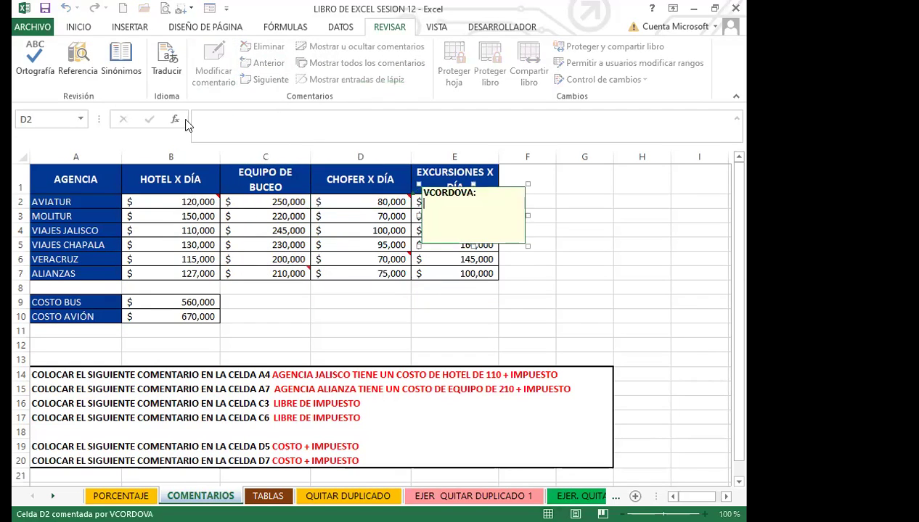
# Step: Insert comments without message text in cell B6, Veracruz's hotel cost, and cell A3, the MOLITUR agency
pyautogui.click(156, 261)
pyautogui.click(213, 66)
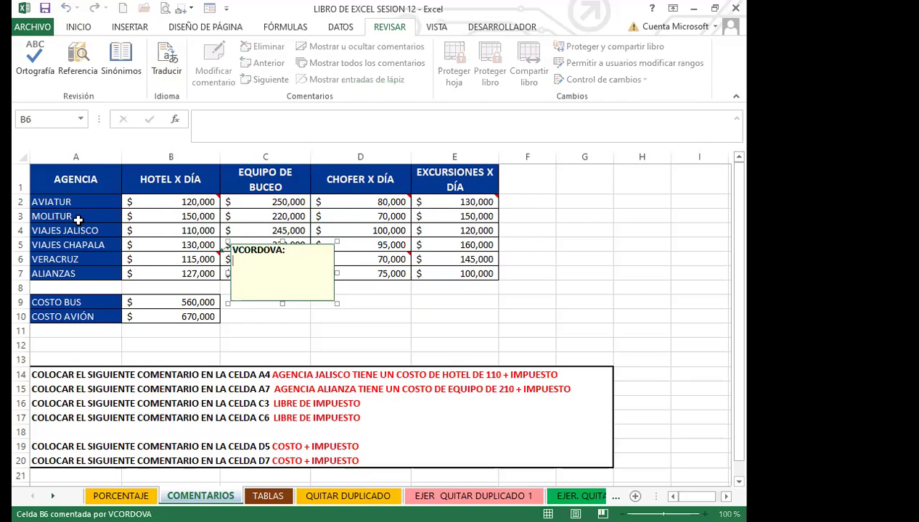
pyautogui.click(78, 217)
pyautogui.click(214, 67)
pyautogui.click(318, 315)
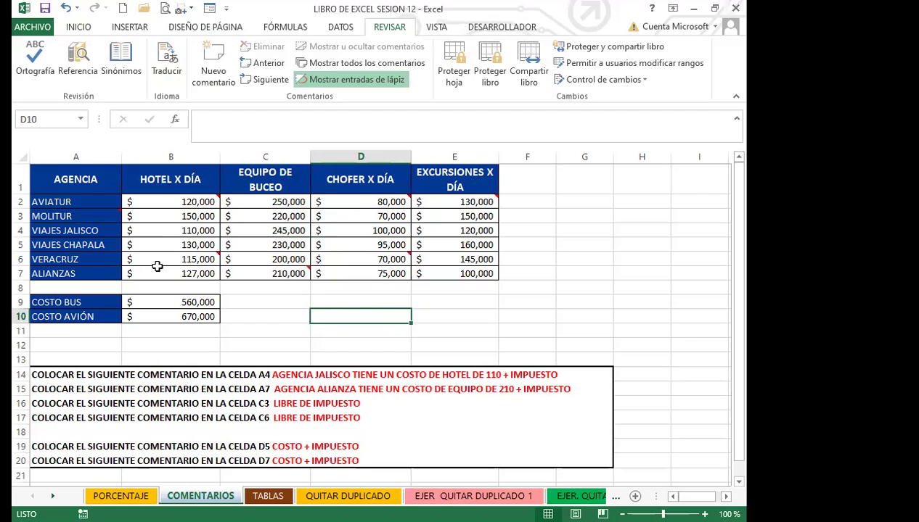
# Step: Preview the comments in A3, C7 and E2 individually, and display all of the sheet's comments together before hiding them again
pyautogui.moveTo(98, 216)
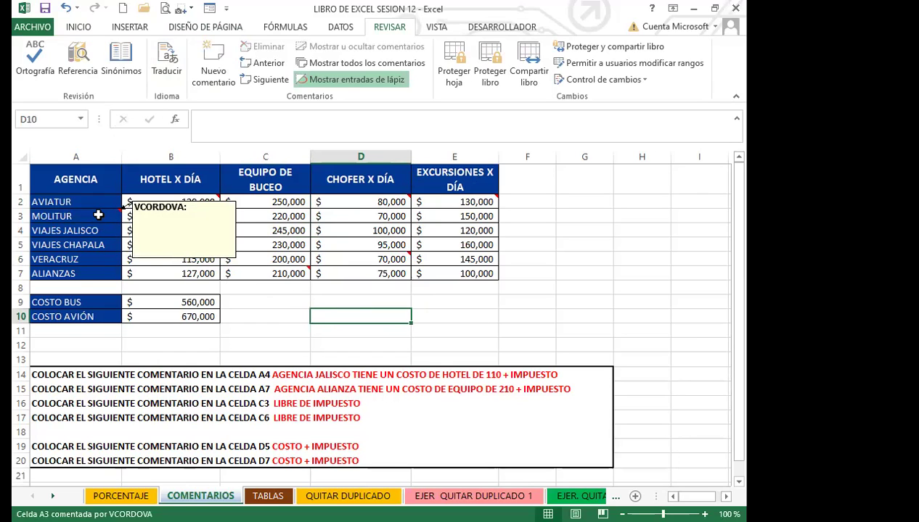
pyautogui.moveTo(282, 270)
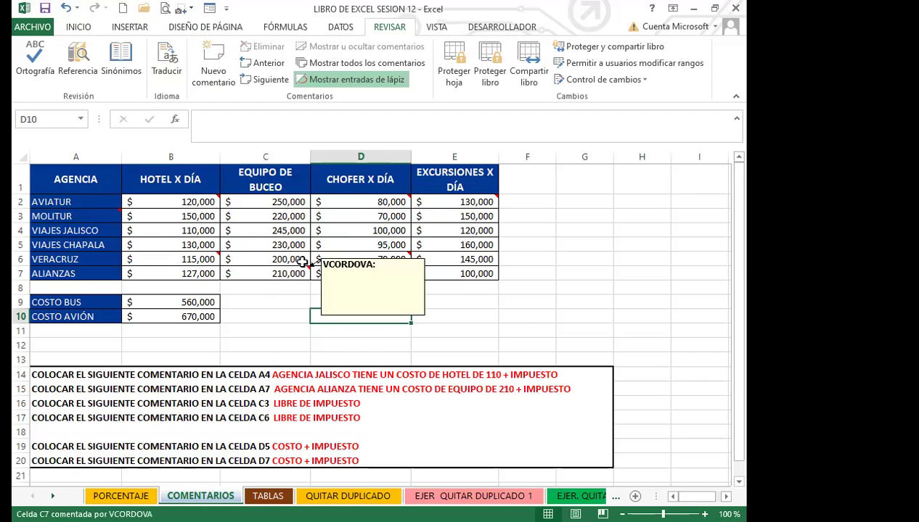
pyautogui.moveTo(473, 197)
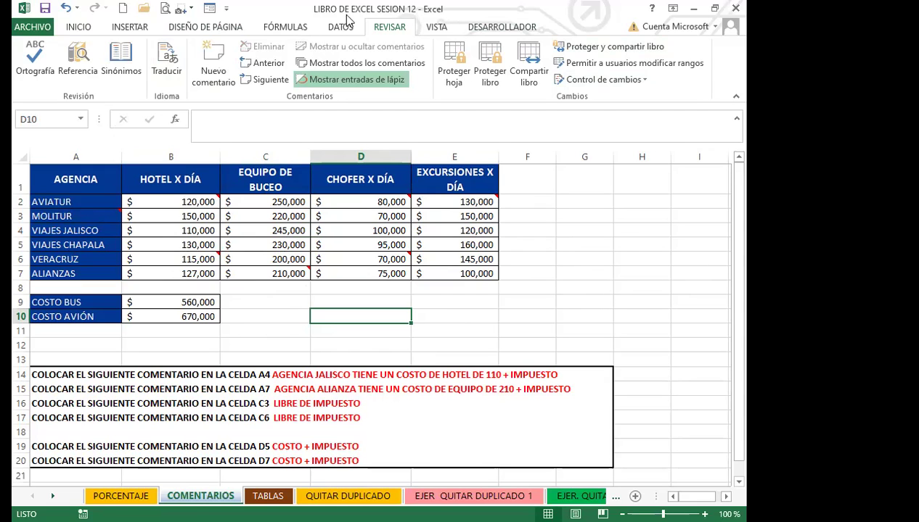
pyautogui.click(354, 63)
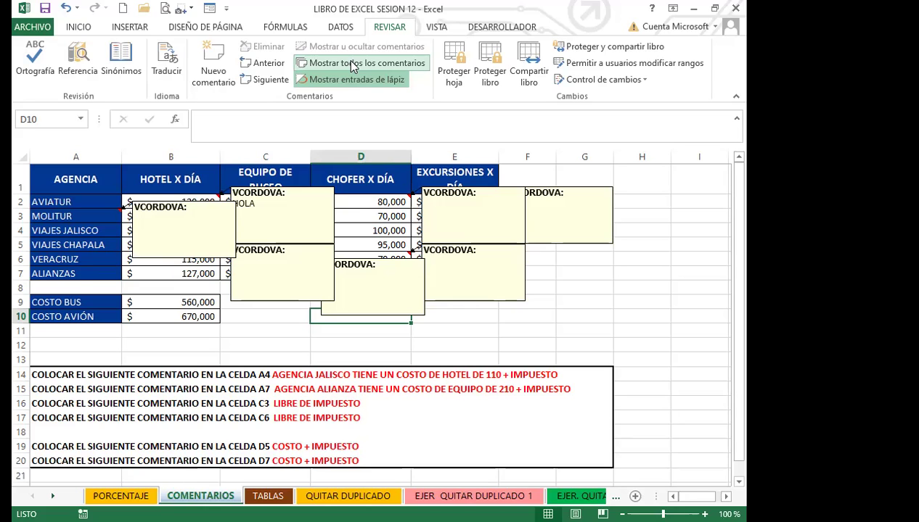
pyautogui.click(352, 64)
# Step: Keep the comment on cell D2, Aviatur's driver cost, permanently displayed and hide it again
pyautogui.click(390, 201)
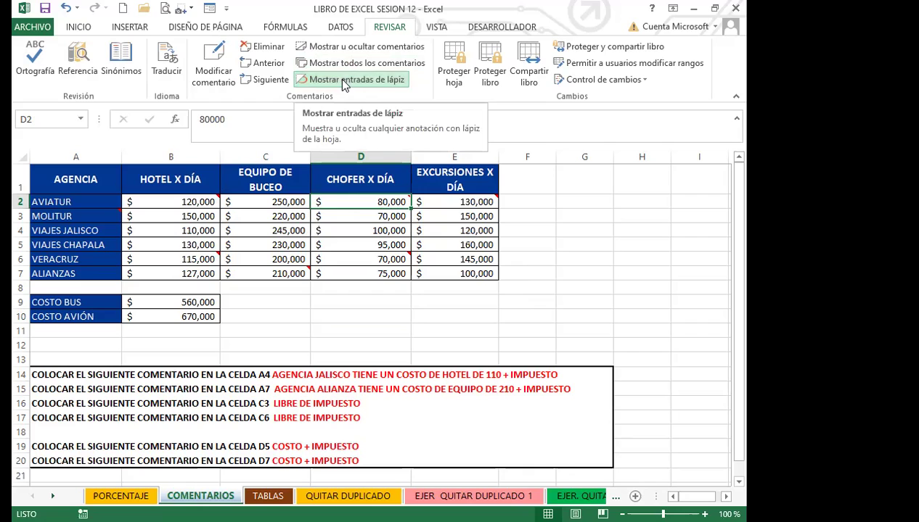
pyautogui.moveTo(353, 201)
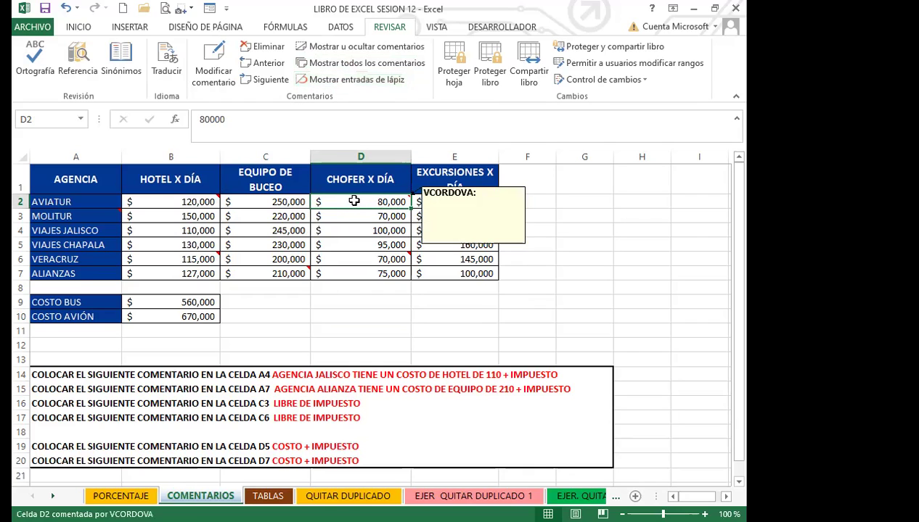
pyautogui.rightClick(355, 203)
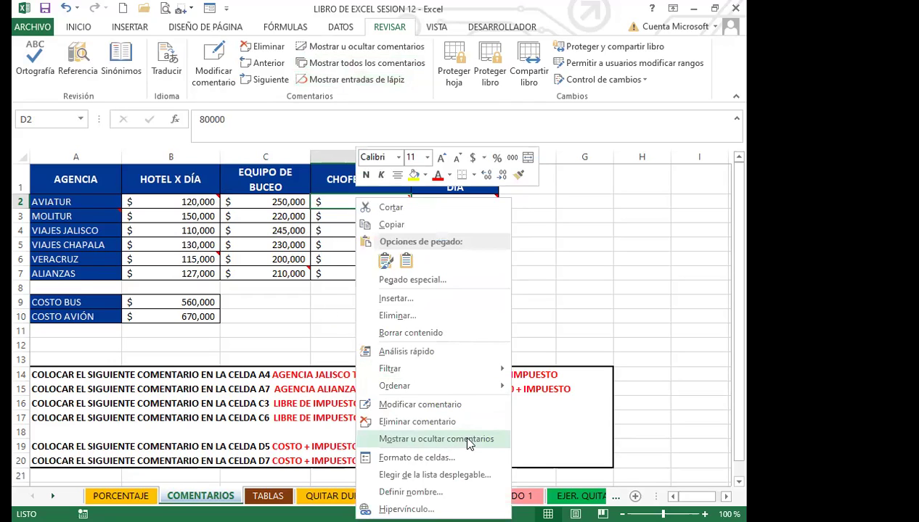
pyautogui.click(349, 298)
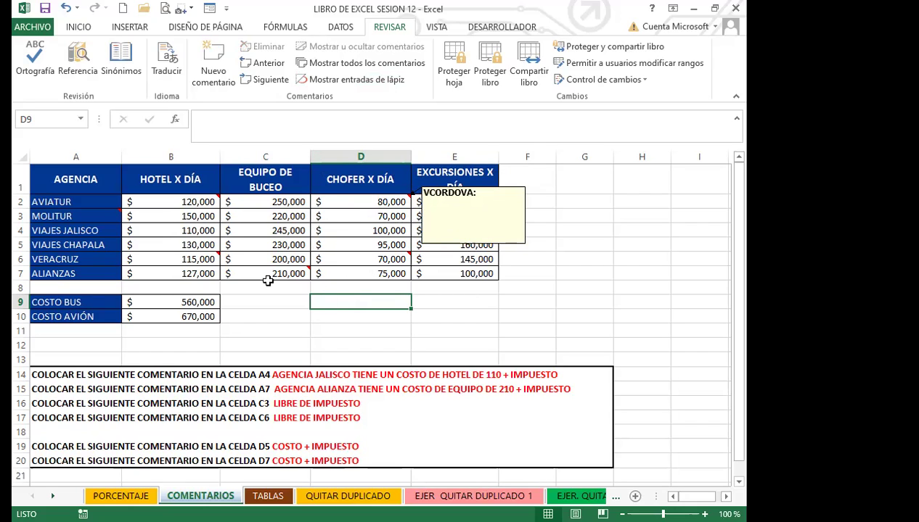
pyautogui.click(363, 199)
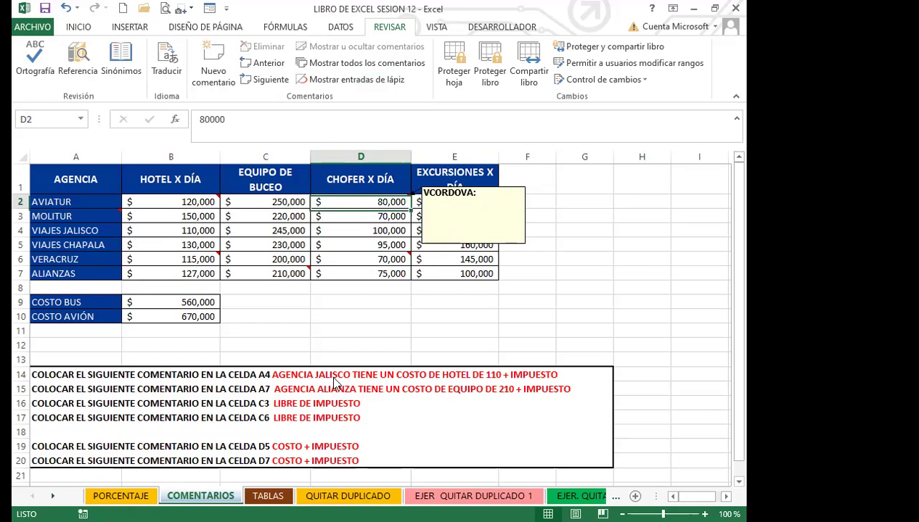
pyautogui.rightClick(373, 199)
pyautogui.click(429, 439)
# Step: Keep the comment on cell C7, Alianzas' diving equipment cost, displayed while other cells are selected
pyautogui.click(281, 273)
pyautogui.moveTo(280, 273)
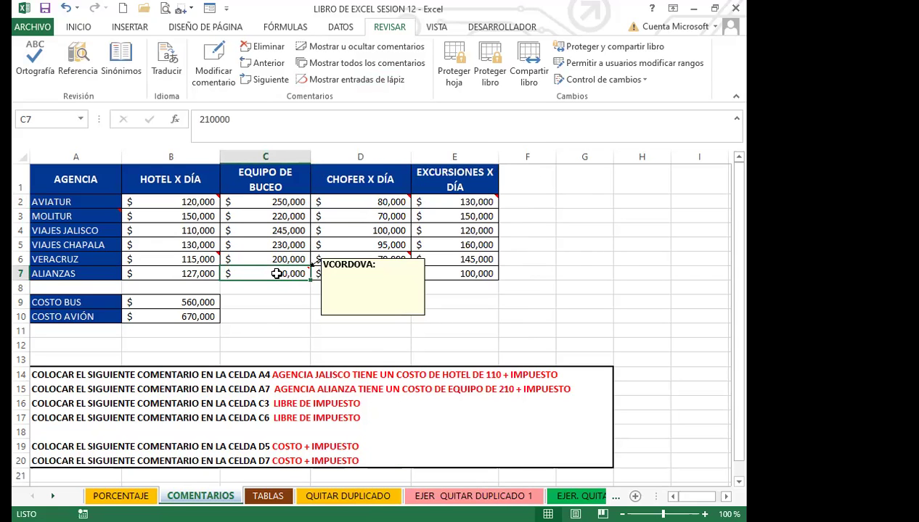
pyautogui.rightClick(316, 434)
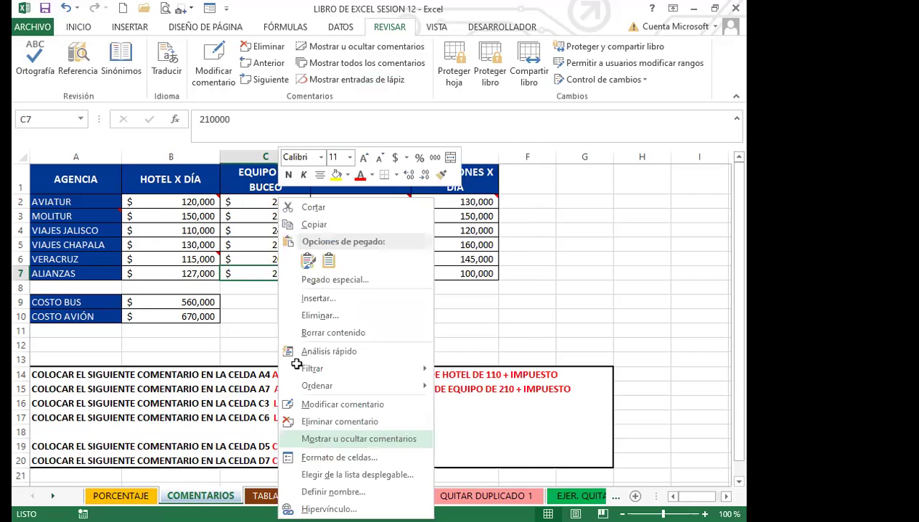
pyautogui.press('Escape')
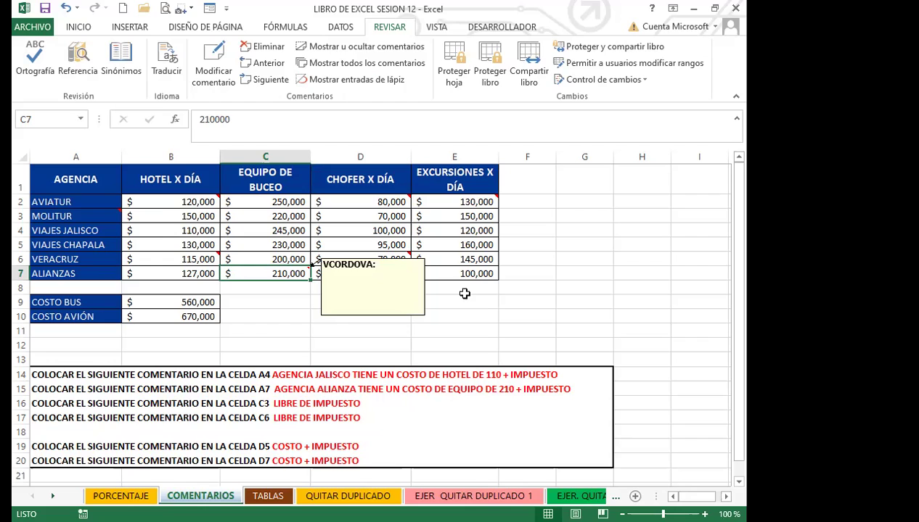
pyautogui.click(507, 319)
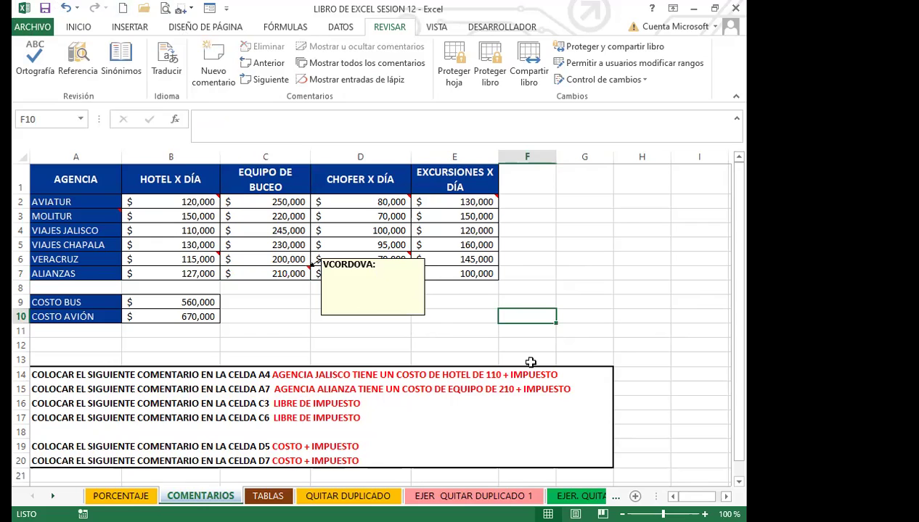
pyautogui.click(295, 314)
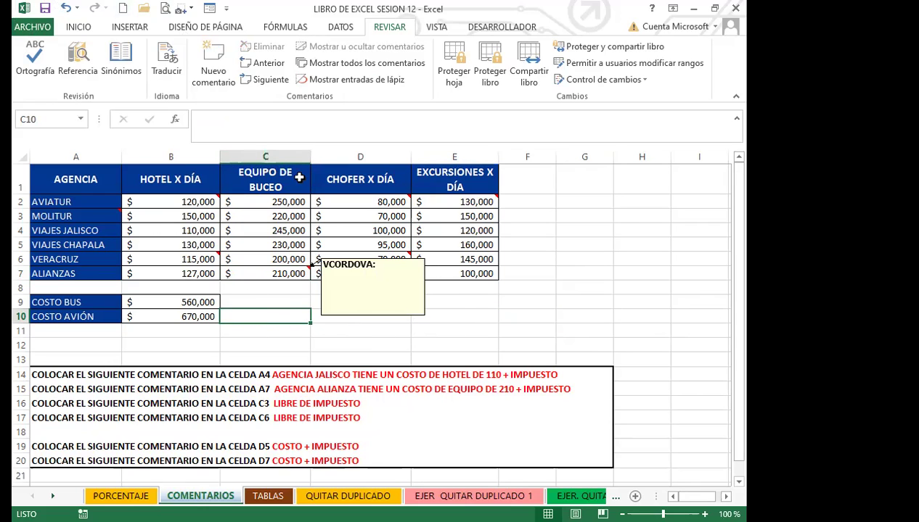
# Step: Show all of the sheet's comments at once and hide them all, including the one on C7
pyautogui.click(267, 273)
pyautogui.click(367, 62)
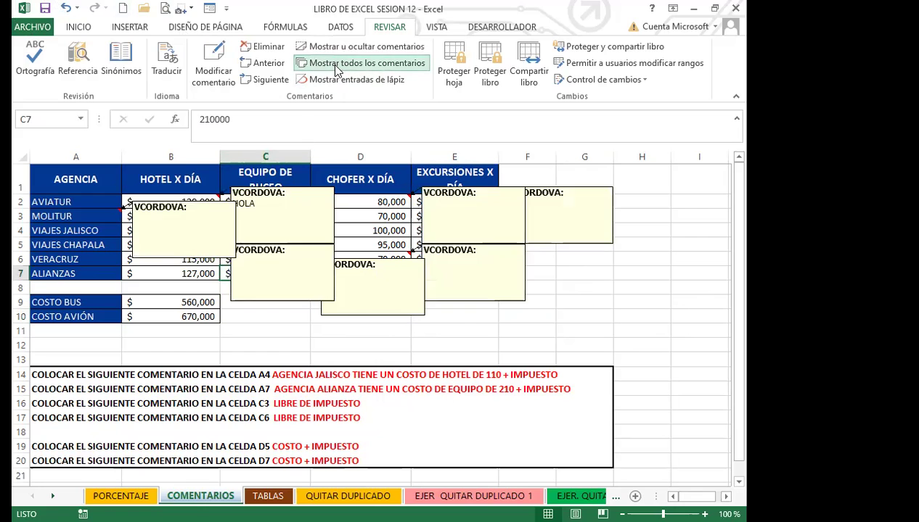
pyautogui.click(367, 62)
pyautogui.click(268, 317)
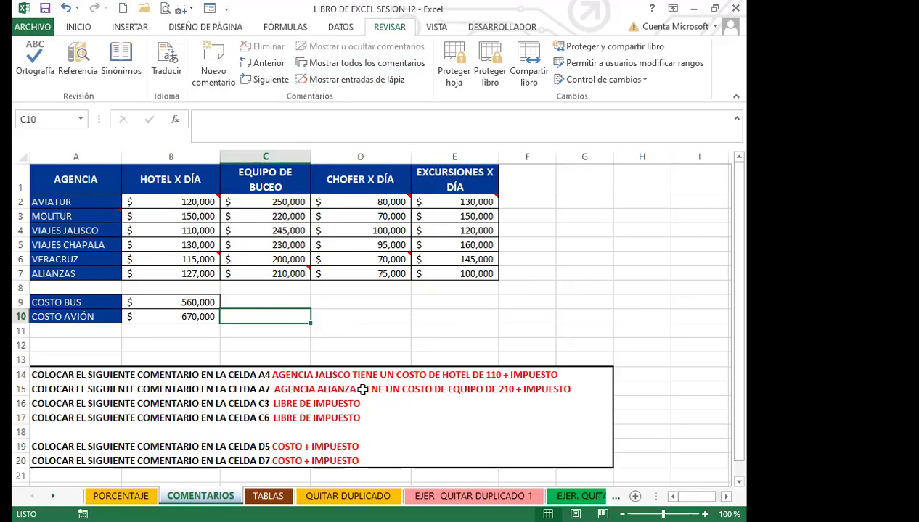
# Step: Examine the exercise instructions in rows 14 to 20 for the comment texts and their target cells
pyautogui.scroll(-2, 305, 377)
pyautogui.click(360, 357)
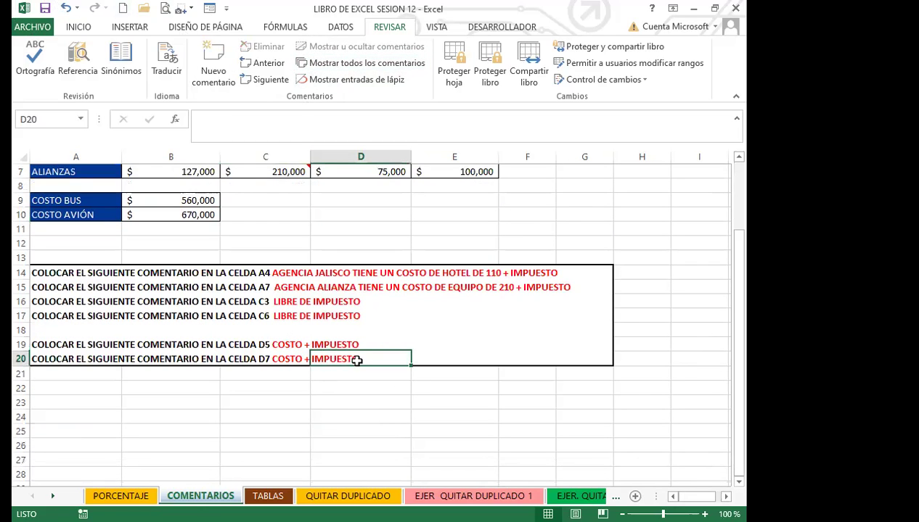
pyautogui.click(153, 347)
pyautogui.click(48, 275)
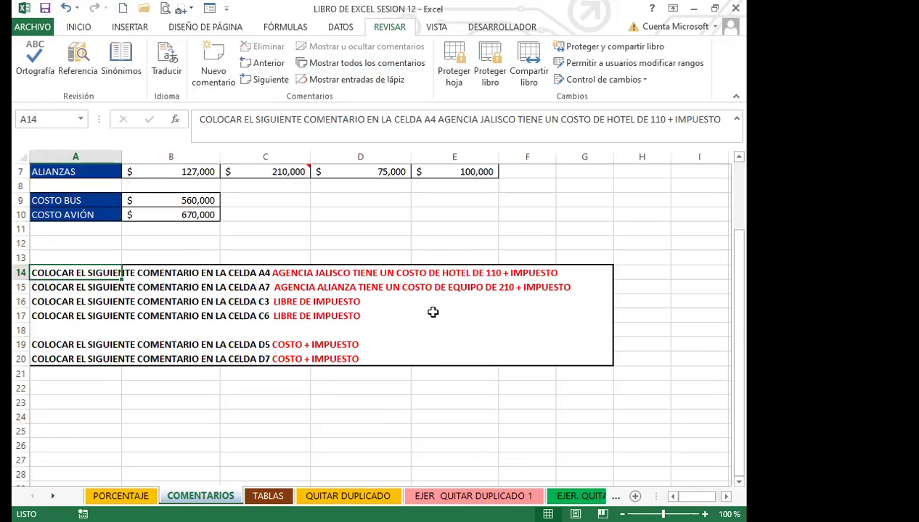
pyautogui.moveTo(119, 274); pyautogui.dragTo(580, 373)
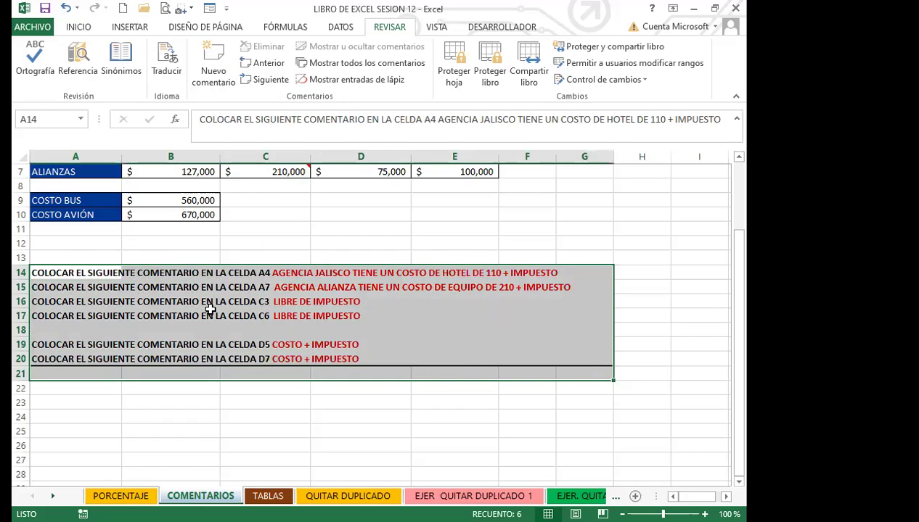
pyautogui.click(209, 310)
pyautogui.moveTo(127, 273); pyautogui.dragTo(572, 362)
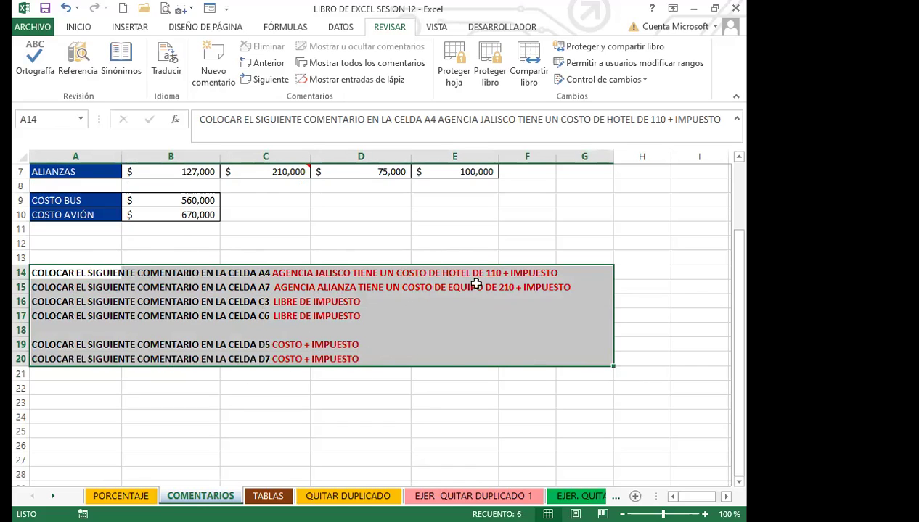
pyautogui.scroll(1, 474, 414)
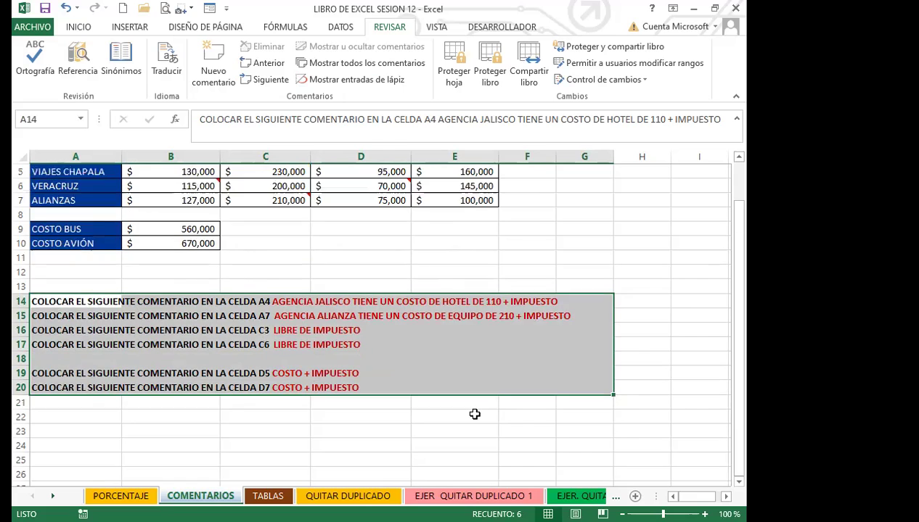
pyautogui.scroll(2, 474, 415)
# Step: Review row 14's comment instruction for cell A4, the blank row 18 and the full instruction block again
pyautogui.click(266, 375)
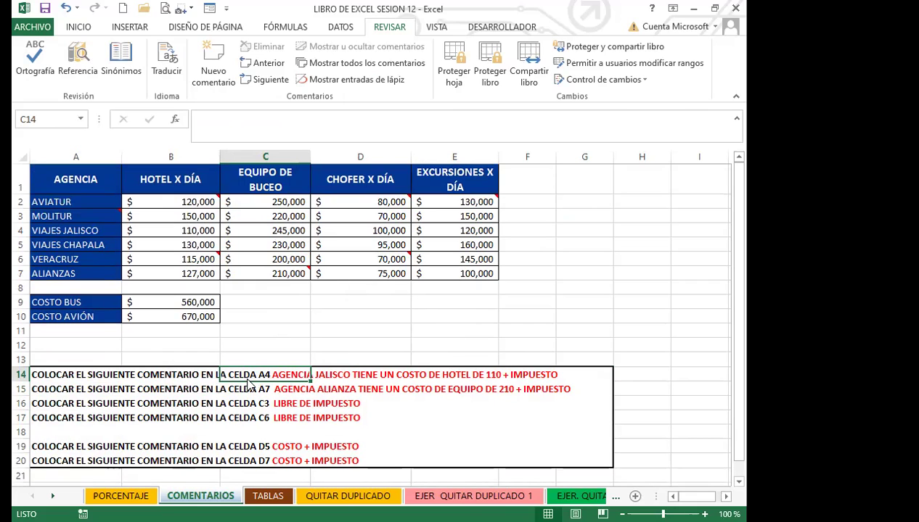
pyautogui.click(37, 374)
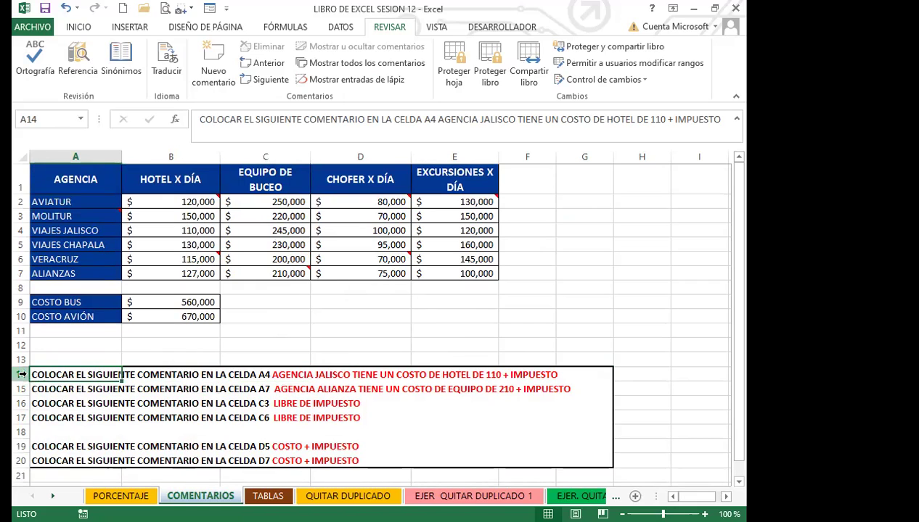
pyautogui.click(22, 374)
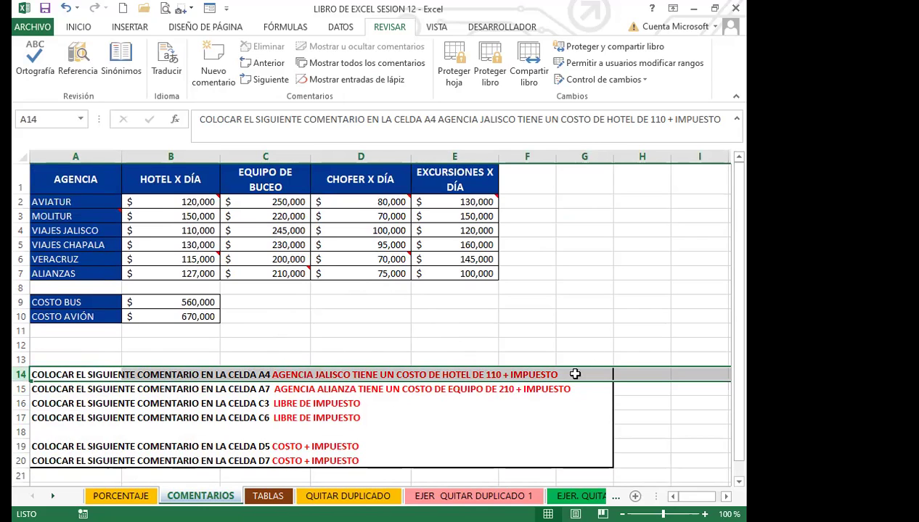
pyautogui.click(460, 203)
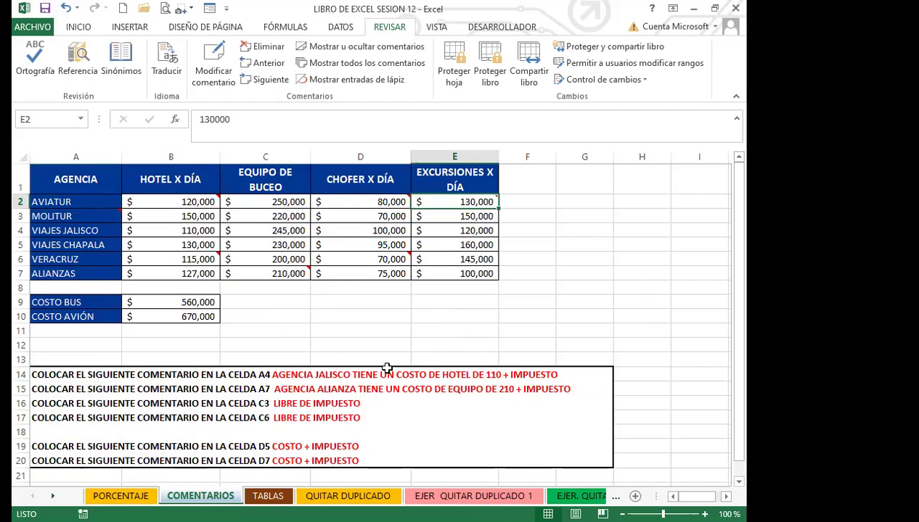
pyautogui.scroll(-2, 377, 388)
pyautogui.click(377, 389)
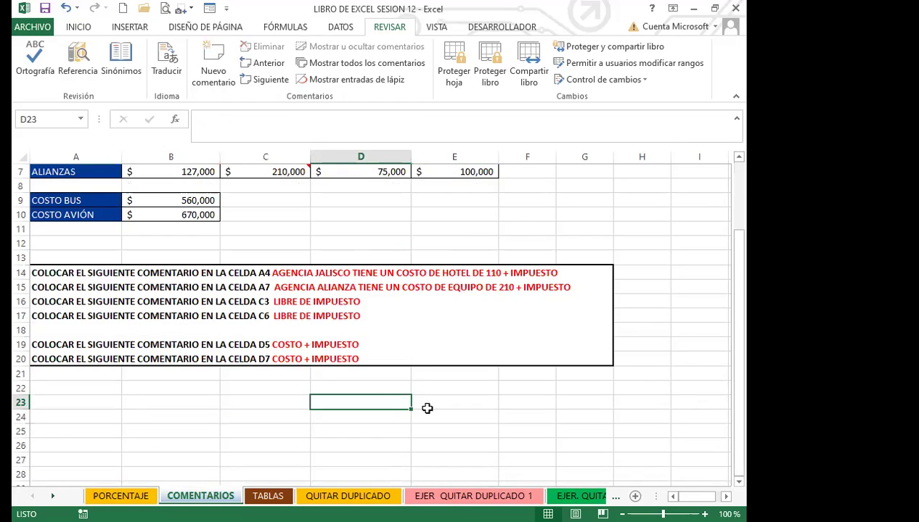
pyautogui.click(80, 330)
pyautogui.click(22, 330)
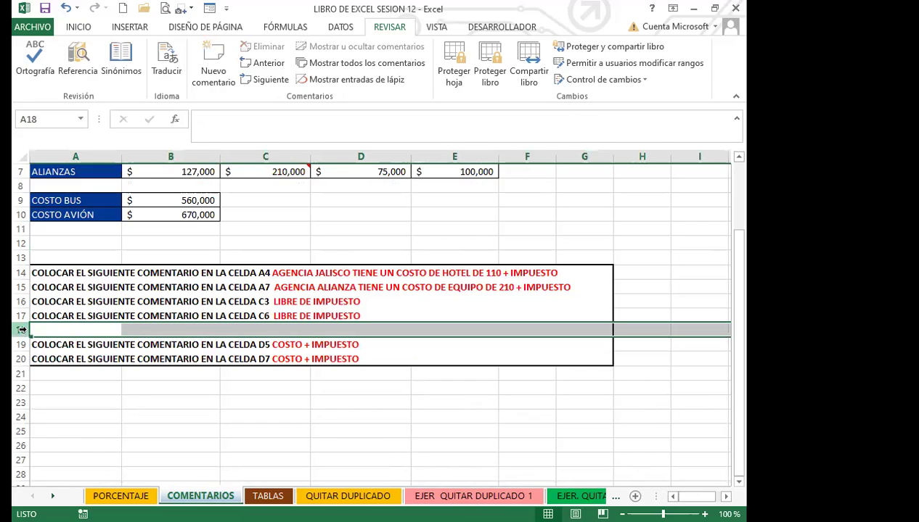
pyautogui.click(124, 402)
pyautogui.moveTo(35, 276)
pyautogui.mouseDown()
pyautogui.moveTo(188, 274)
pyautogui.moveTo(588, 348)
pyautogui.moveTo(589, 370)
pyautogui.mouseUp()
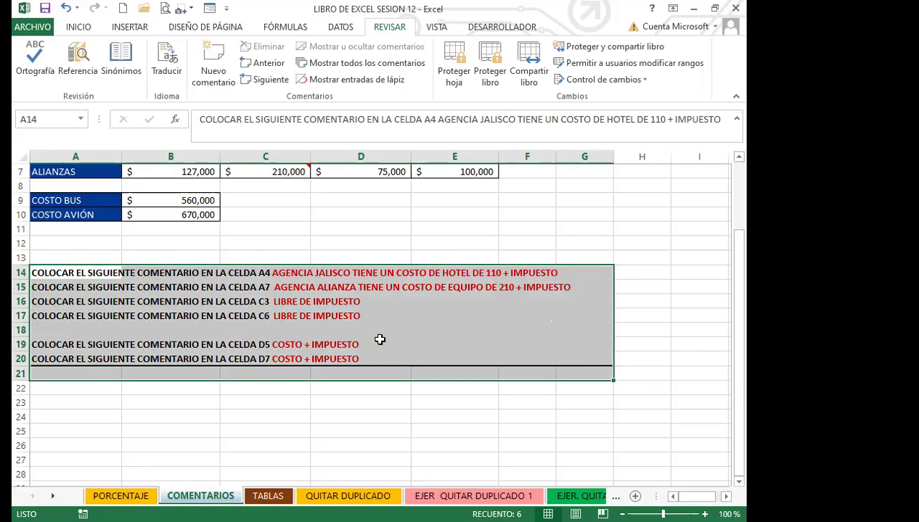
pyautogui.scroll(2, 375, 337)
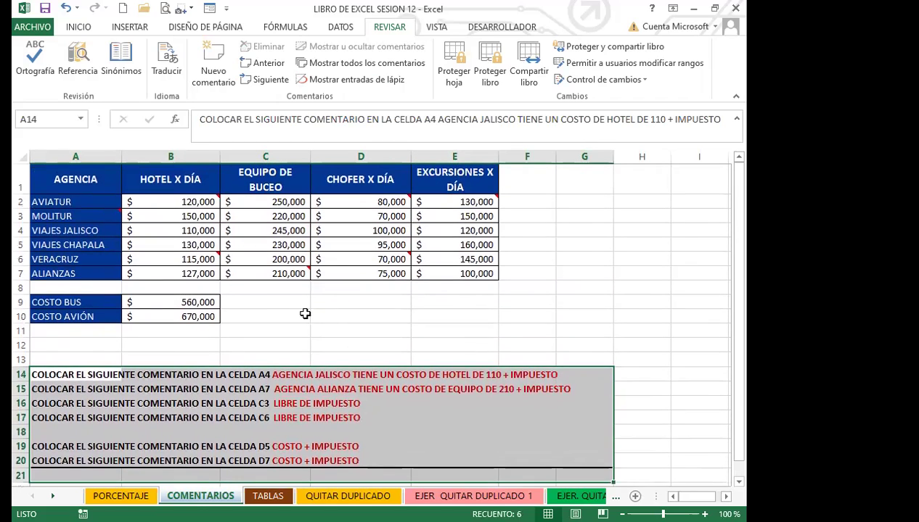
# Step: Look over the price table's cells C7, B2 and D7, checking the existing comment on C7
pyautogui.click(268, 276)
pyautogui.hotkey('shift', 'F2')
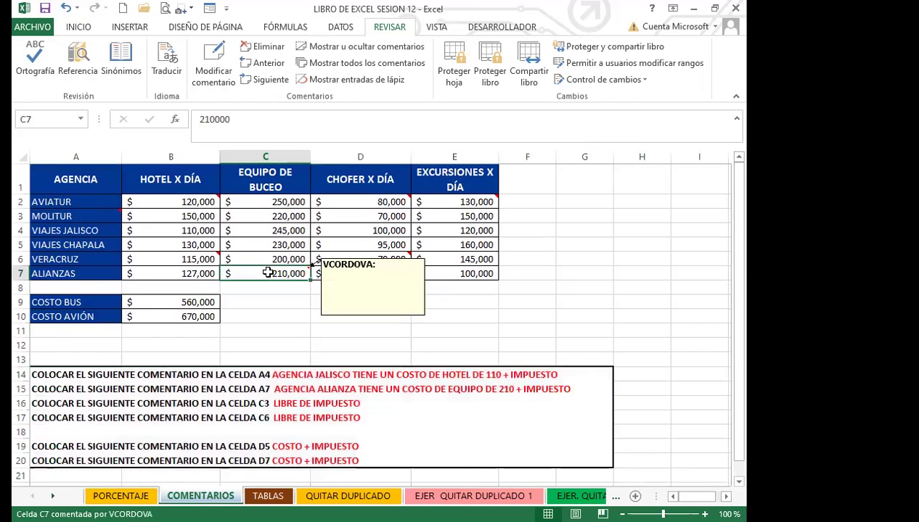
pyautogui.press('Escape')
pyautogui.click(196, 203)
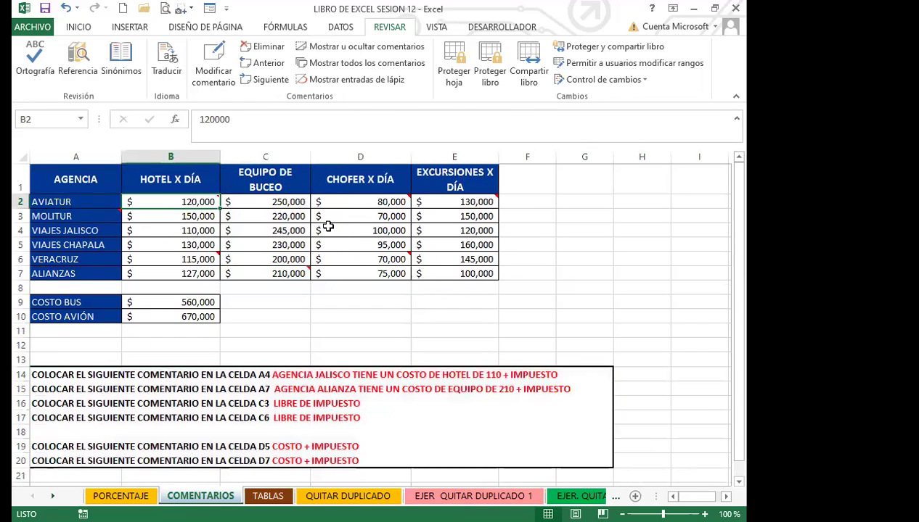
pyautogui.click(384, 272)
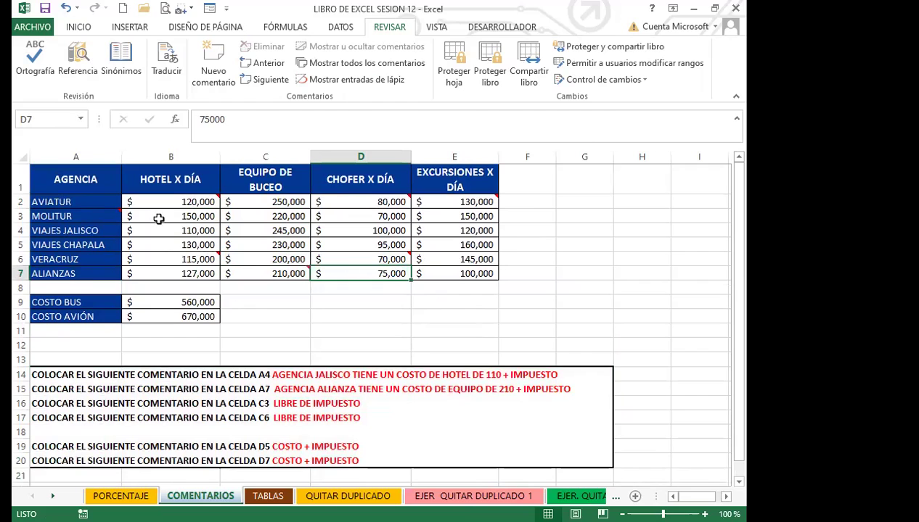
pyautogui.click(337, 328)
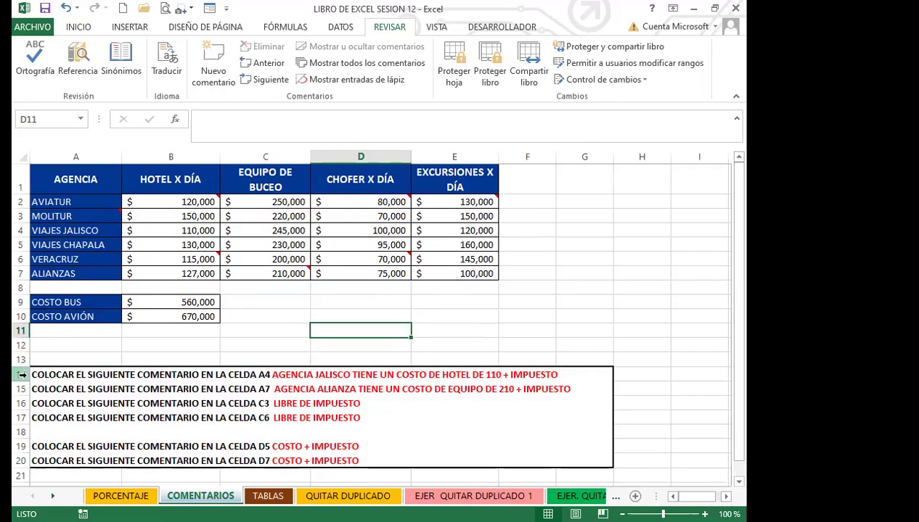
# Step: Increase the height of row 13 so the exercise instruction block moves further down, away from the tables
pyautogui.moveTo(20, 370); pyautogui.dragTo(20, 477)
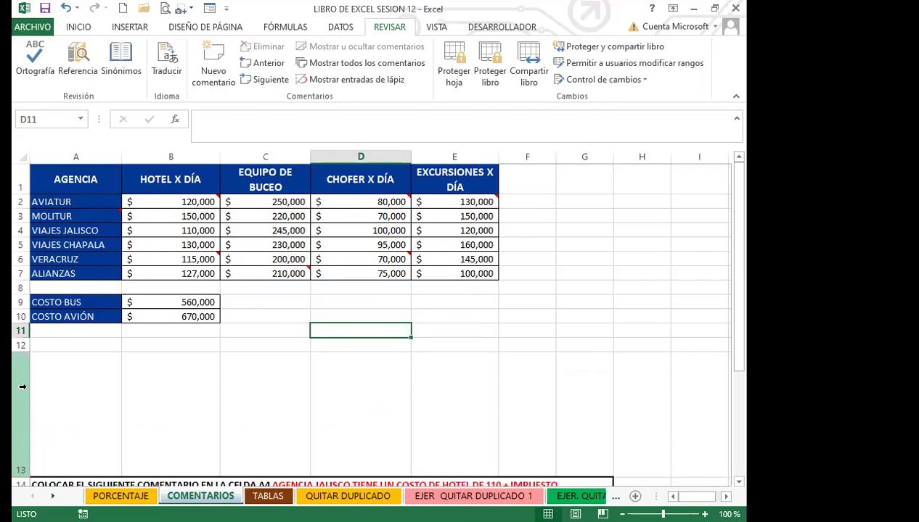
pyautogui.click(22, 384)
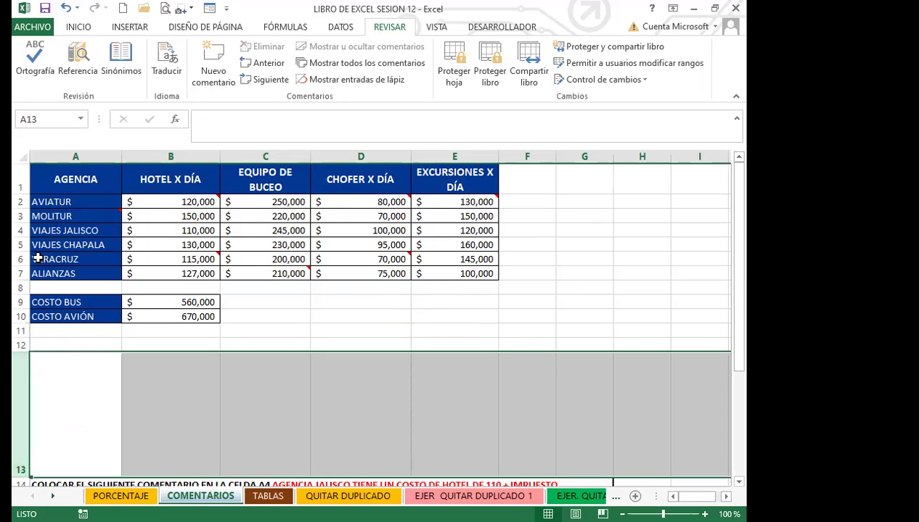
# Step: Go over the commented cells A3, C7, D2 and E2, and delete the comment on D2
pyautogui.click(94, 215)
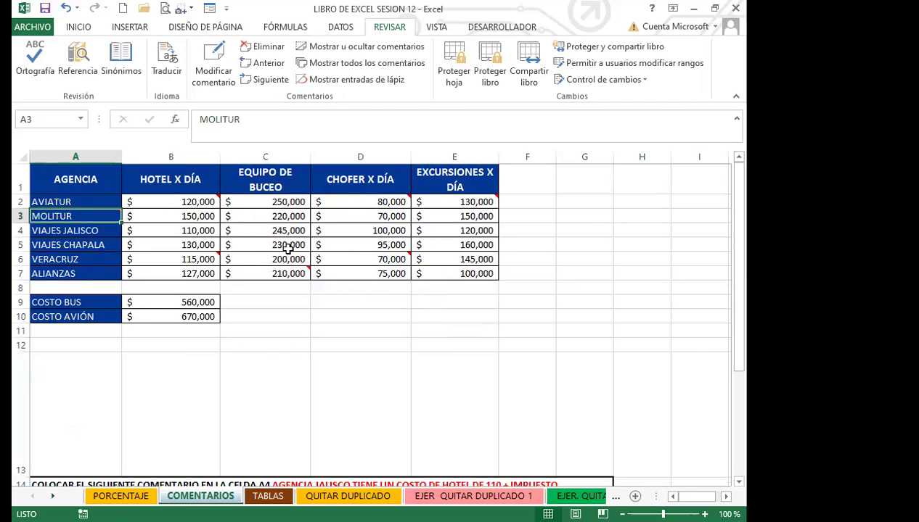
pyautogui.click(288, 273)
pyautogui.click(372, 206)
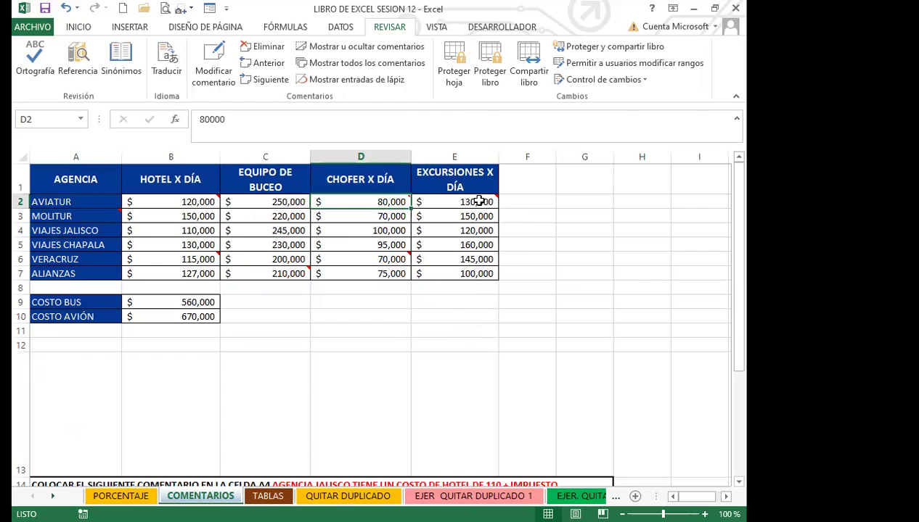
pyautogui.click(473, 202)
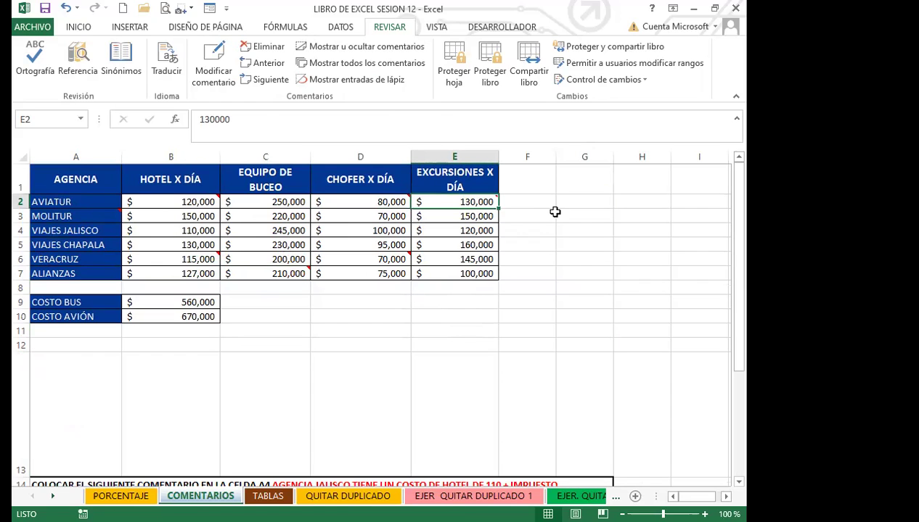
pyautogui.click(356, 201)
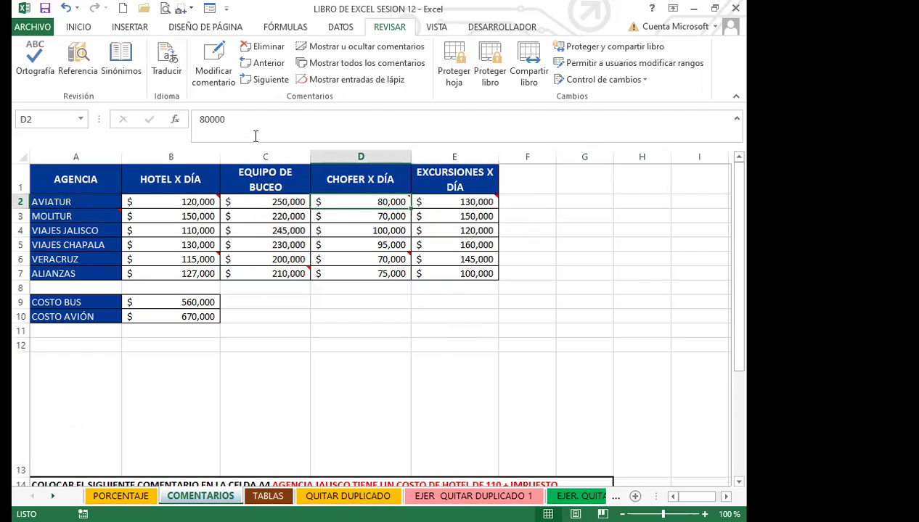
pyautogui.click(266, 47)
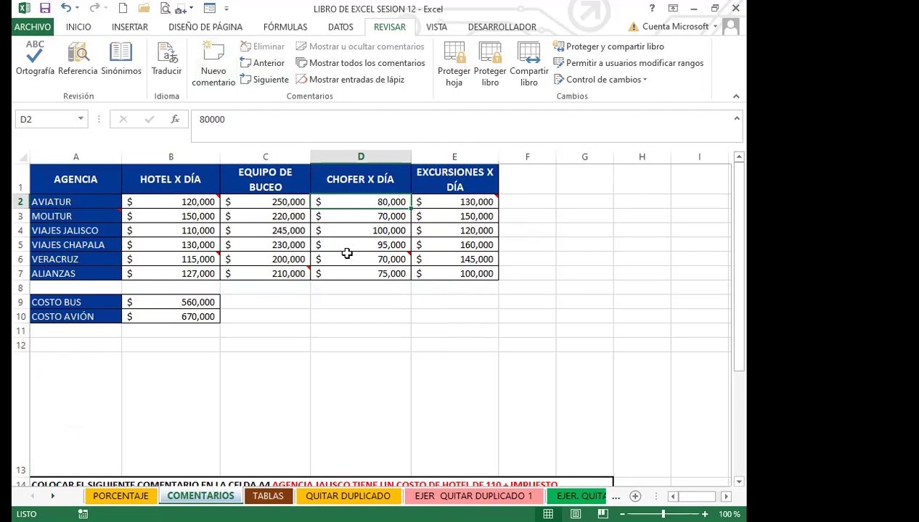
# Step: Edit the comment on cell D6 so its text reads "HOLA"
pyautogui.moveTo(347, 259)
pyautogui.click(345, 259)
pyautogui.click(213, 70)
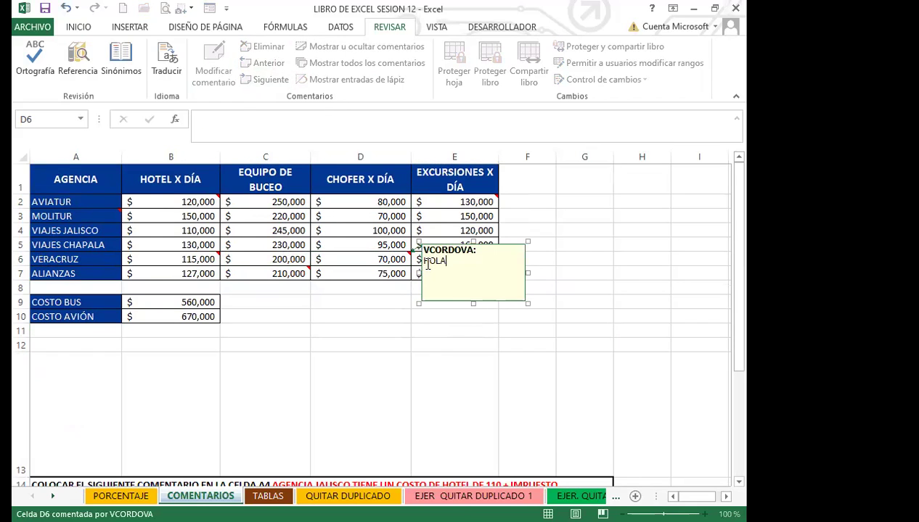
pyautogui.click(399, 309)
# Step: Edit the comment on cell E2 so its text reads "SALUDOS"
pyautogui.click(462, 202)
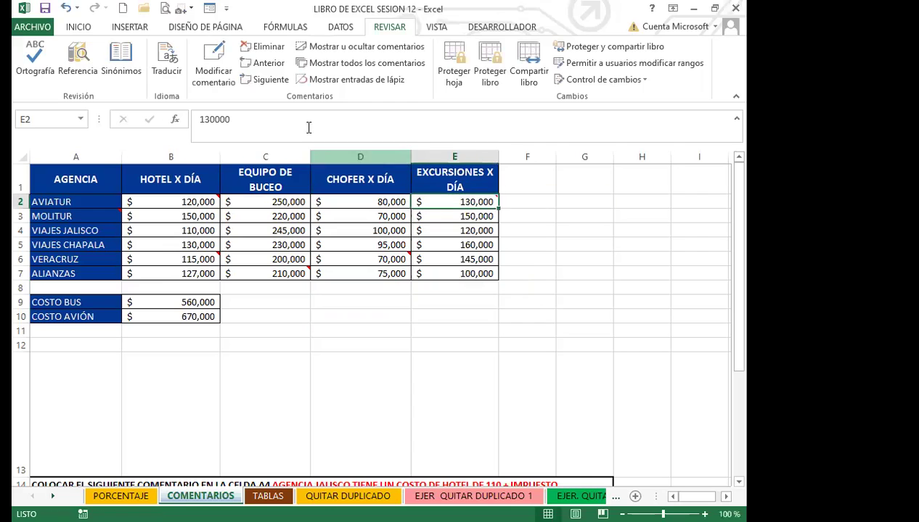
pyautogui.click(208, 64)
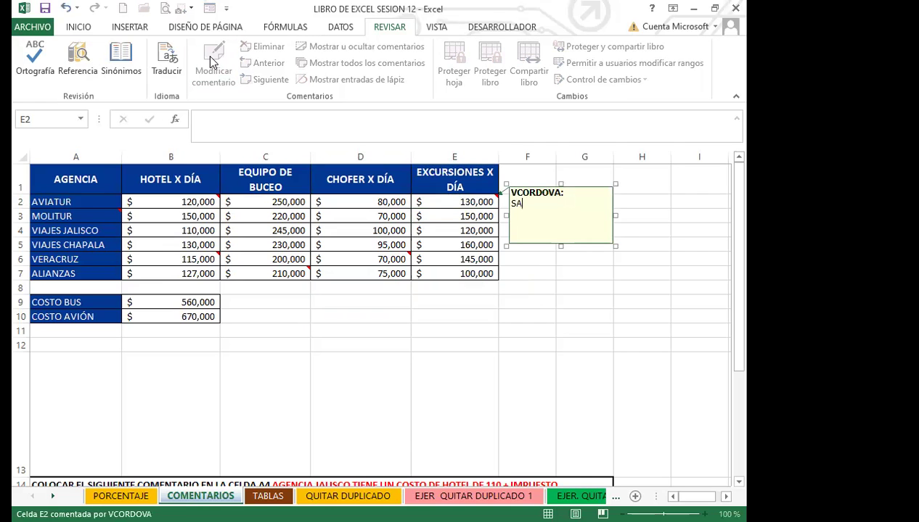
pyautogui.write('SALUDOS')
pyautogui.click(314, 312)
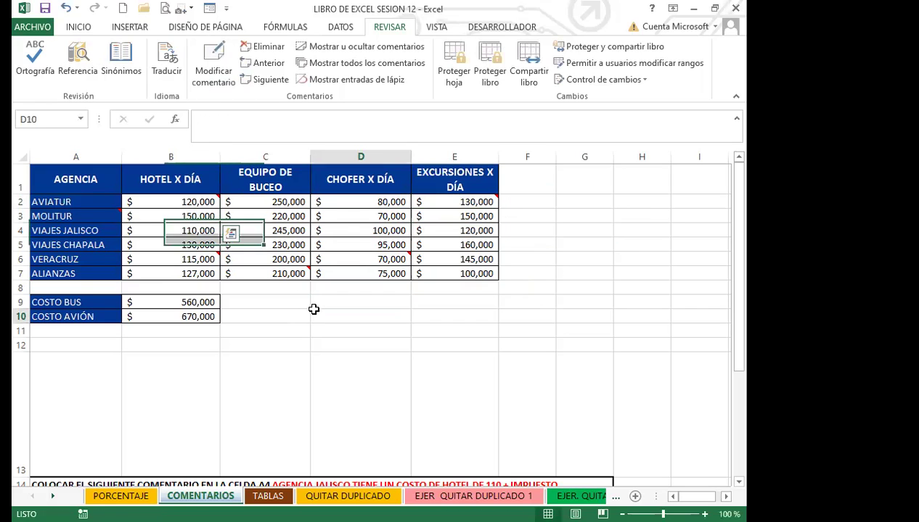
# Step: Step backwards through the previous comments from C7 and from B2, without continuing the review from the workbook's start
pyautogui.click(285, 272)
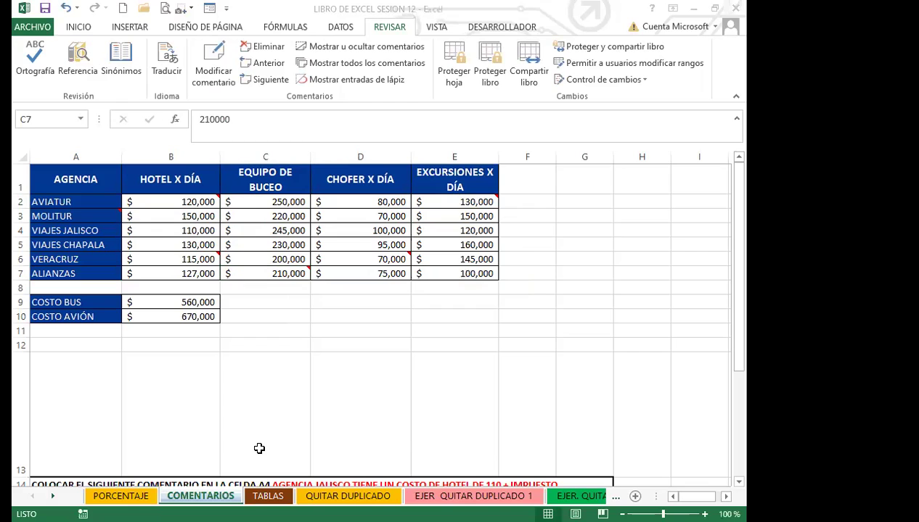
pyautogui.click(263, 64)
pyautogui.click(263, 64)
pyautogui.click(263, 64)
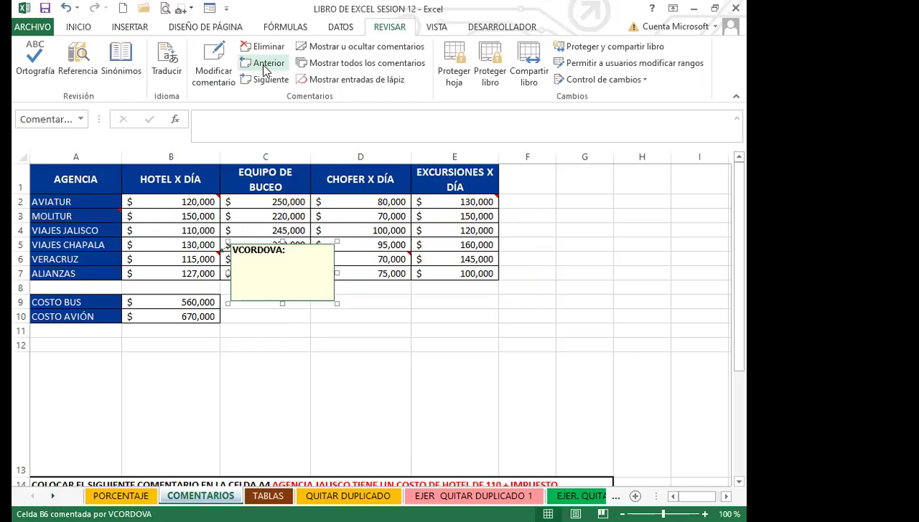
pyautogui.click(170, 202)
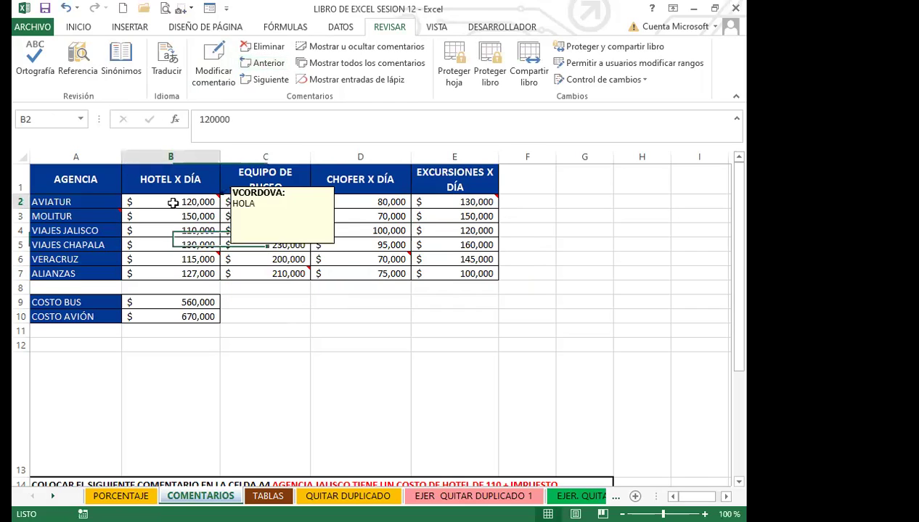
pyautogui.click(269, 65)
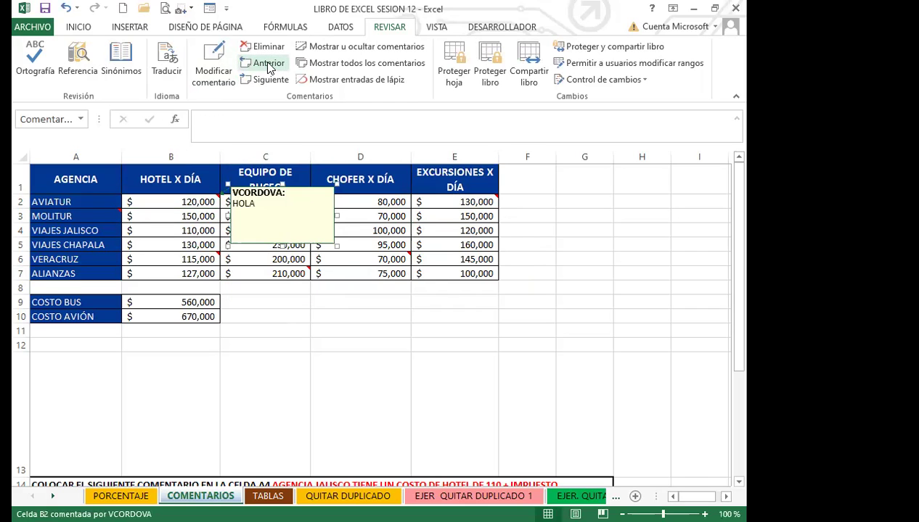
pyautogui.click(268, 65)
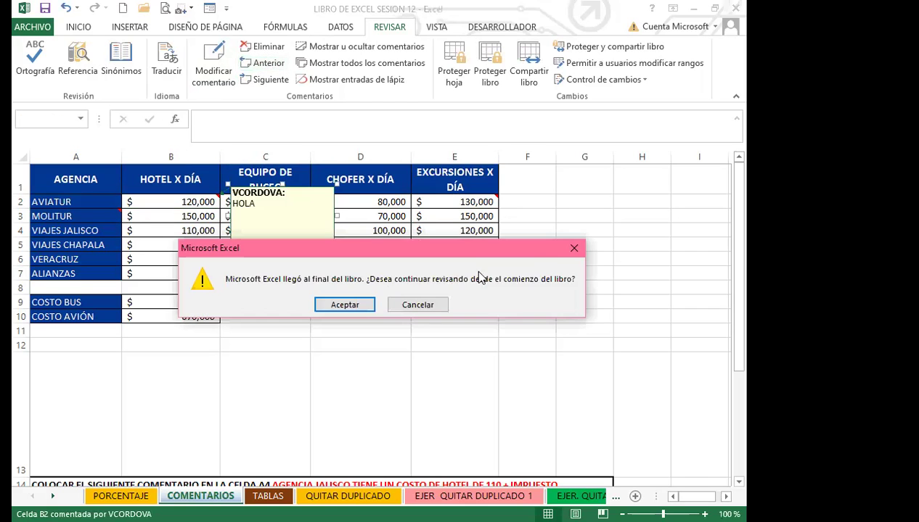
pyautogui.click(574, 250)
# Step: Check which cells carry comments, looking at A3, C7, D6, E2 and B6
pyautogui.click(171, 244)
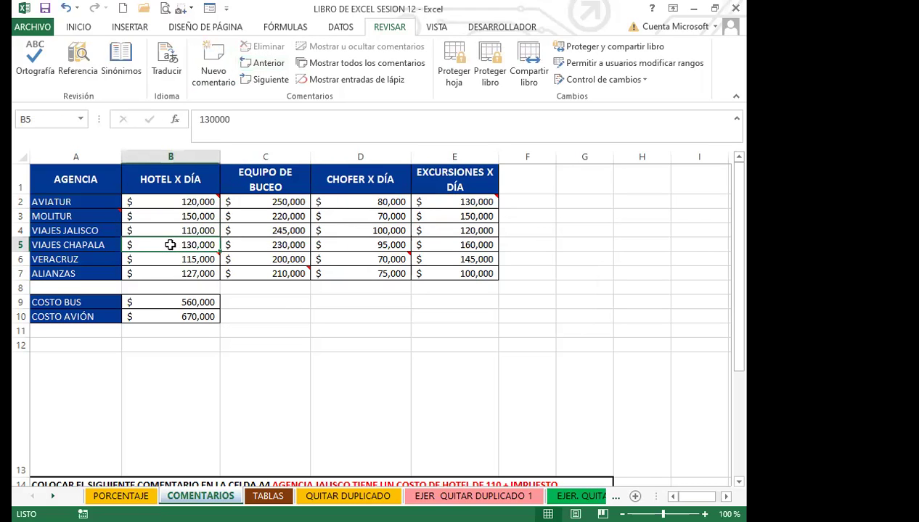
pyautogui.click(73, 215)
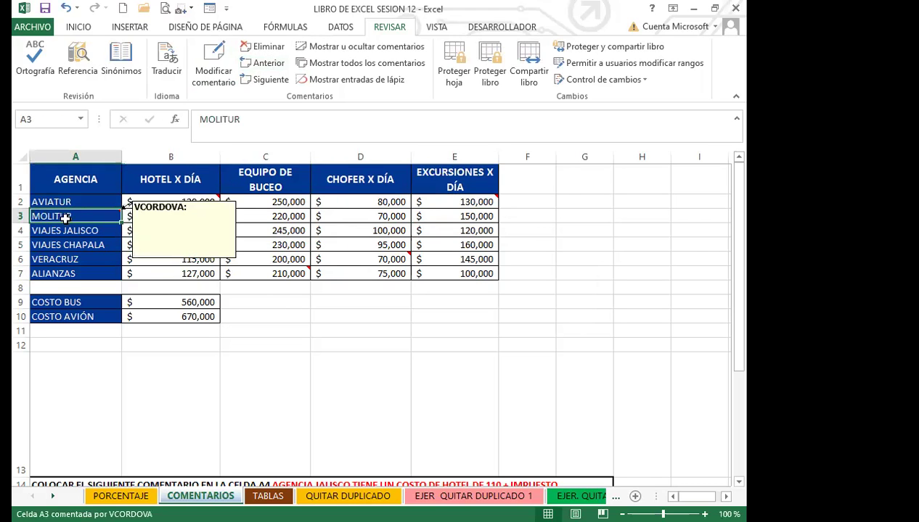
pyautogui.click(276, 274)
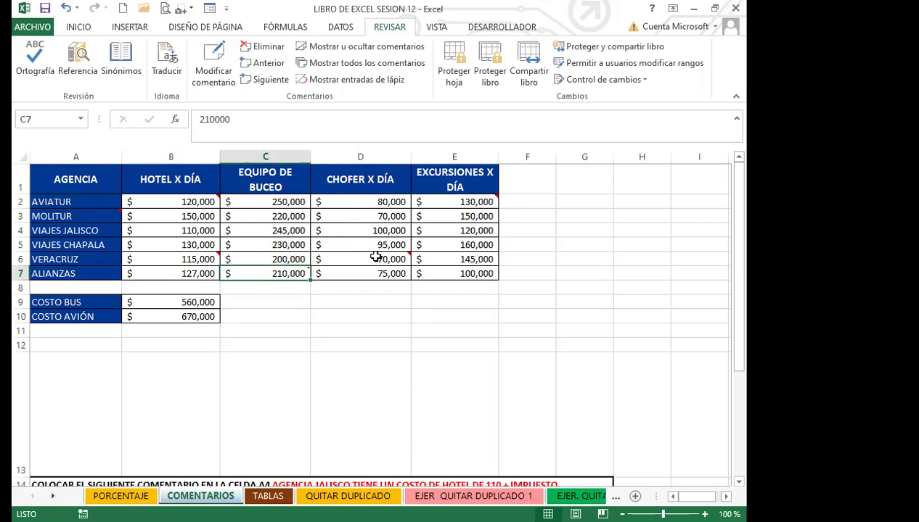
pyautogui.click(372, 261)
pyautogui.click(464, 200)
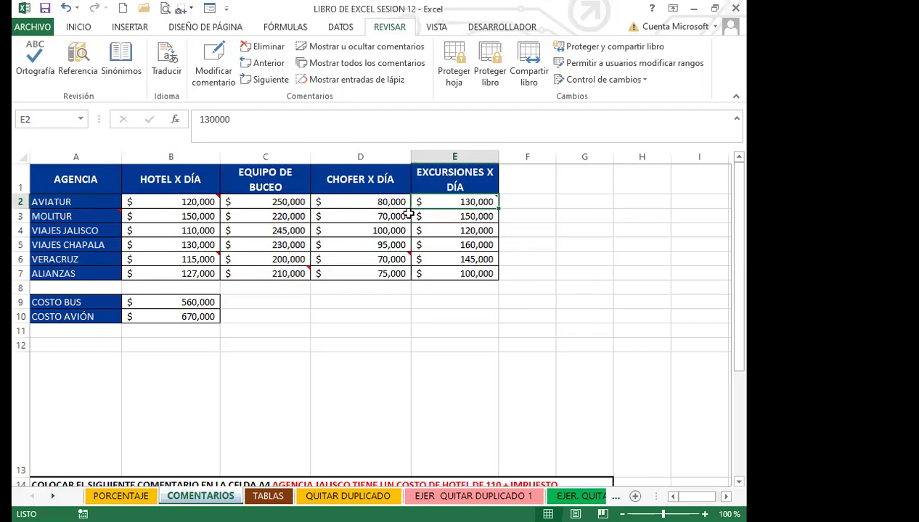
pyautogui.click(170, 258)
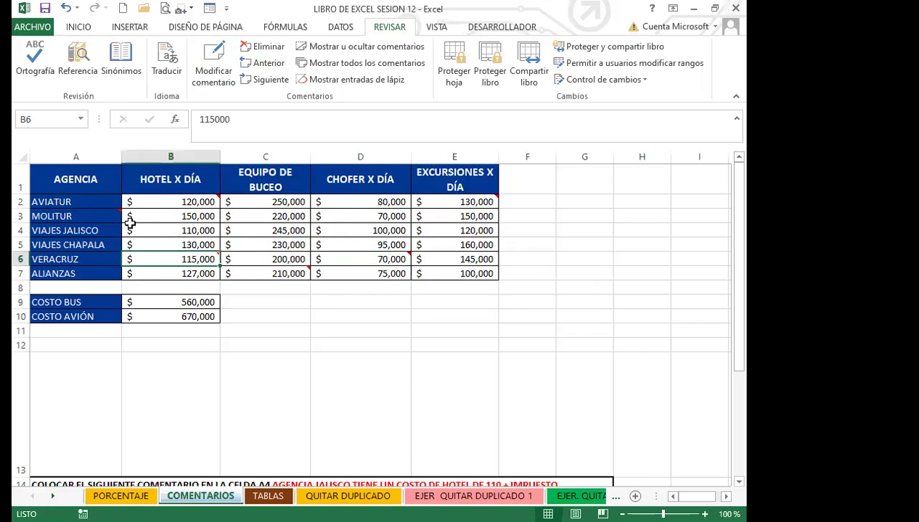
# Step: Delete the comments on cells C7 and B2
pyautogui.click(265, 331)
pyautogui.click(270, 276)
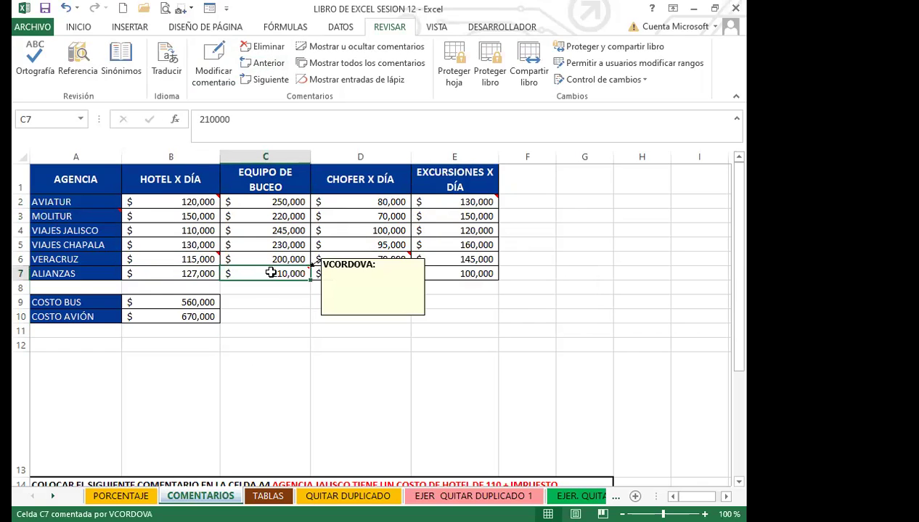
pyautogui.click(262, 47)
pyautogui.click(188, 208)
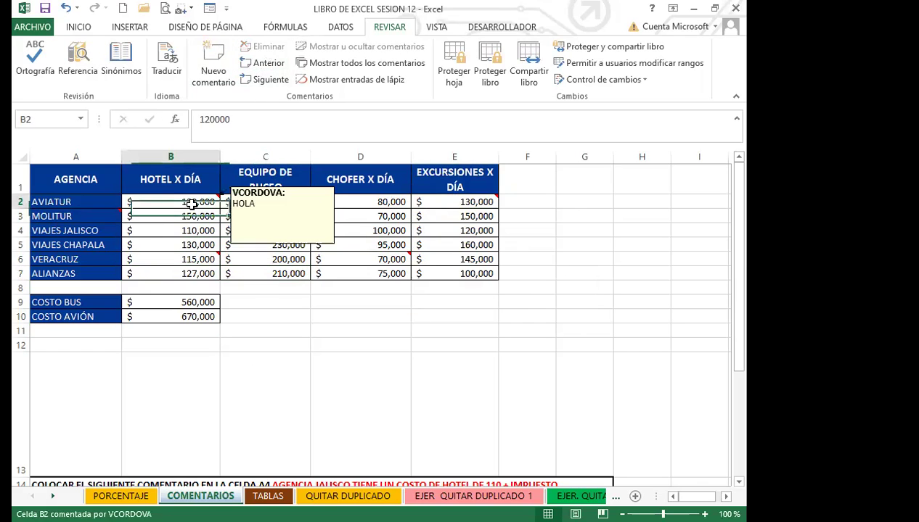
pyautogui.click(262, 46)
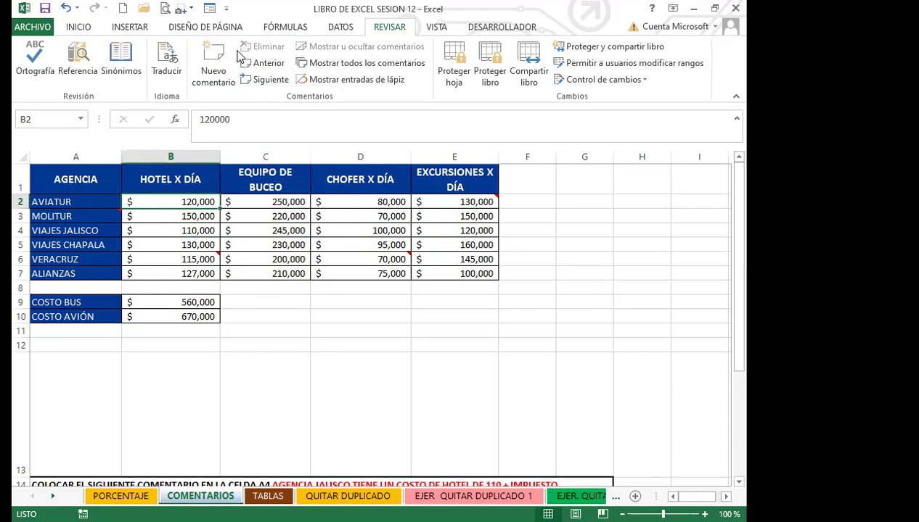
# Step: Delete the comments on cells B6, D6 and E2, and view the comment on A3
pyautogui.click(166, 262)
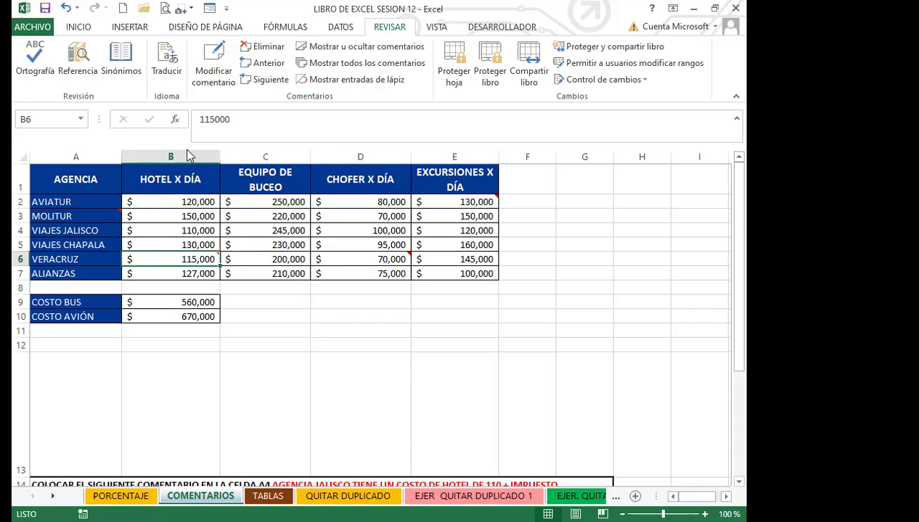
pyautogui.click(263, 46)
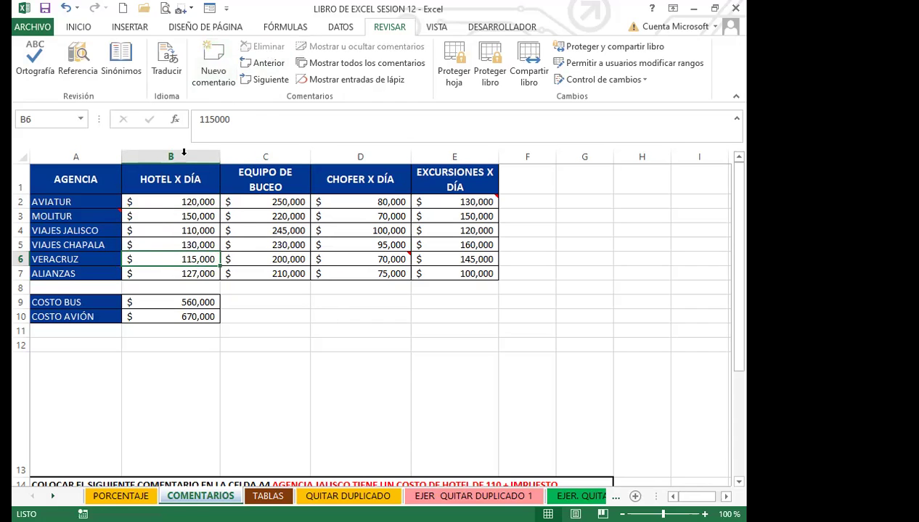
pyautogui.click(369, 259)
pyautogui.click(263, 46)
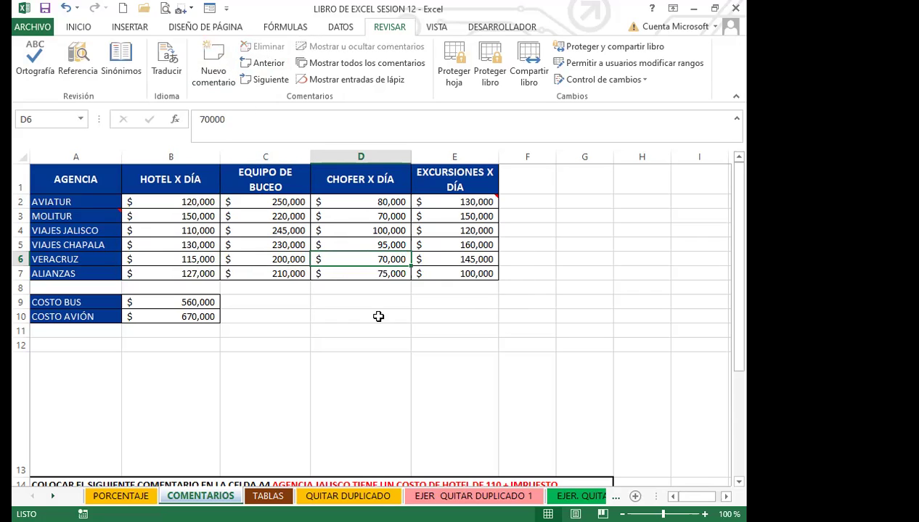
pyautogui.click(463, 203)
pyautogui.click(264, 46)
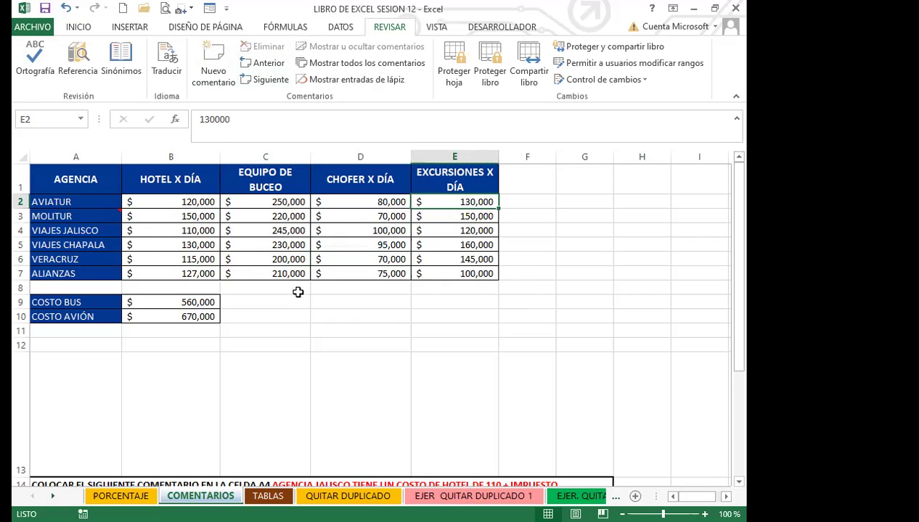
pyautogui.click(293, 274)
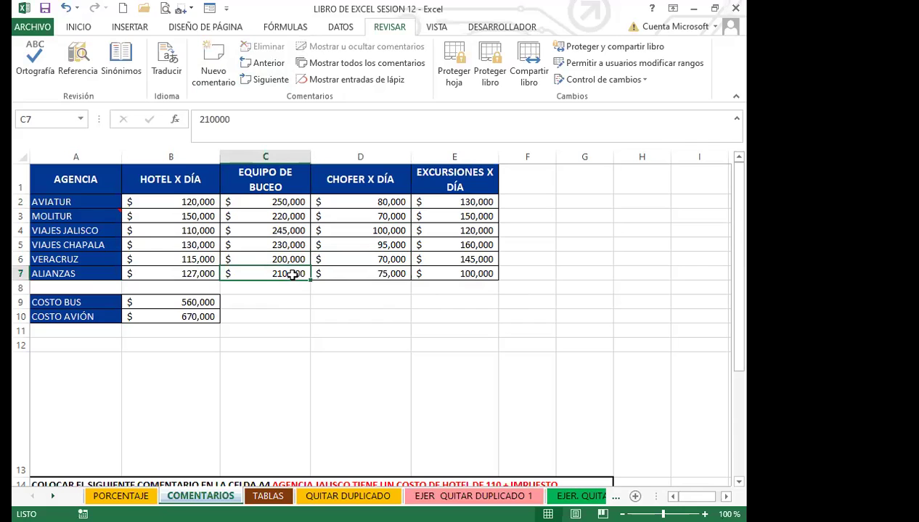
pyautogui.moveTo(103, 212)
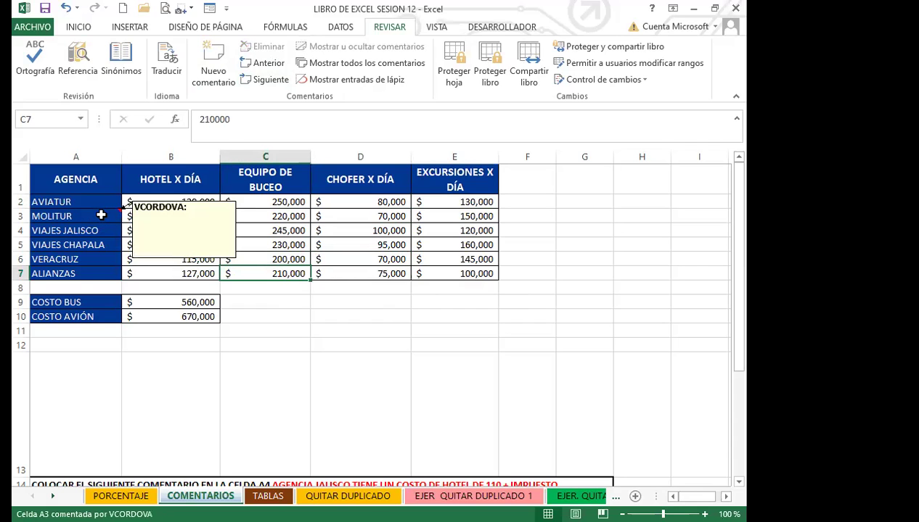
# Step: Insert a new comment on cell D2 without adding any text to it
pyautogui.click(78, 26)
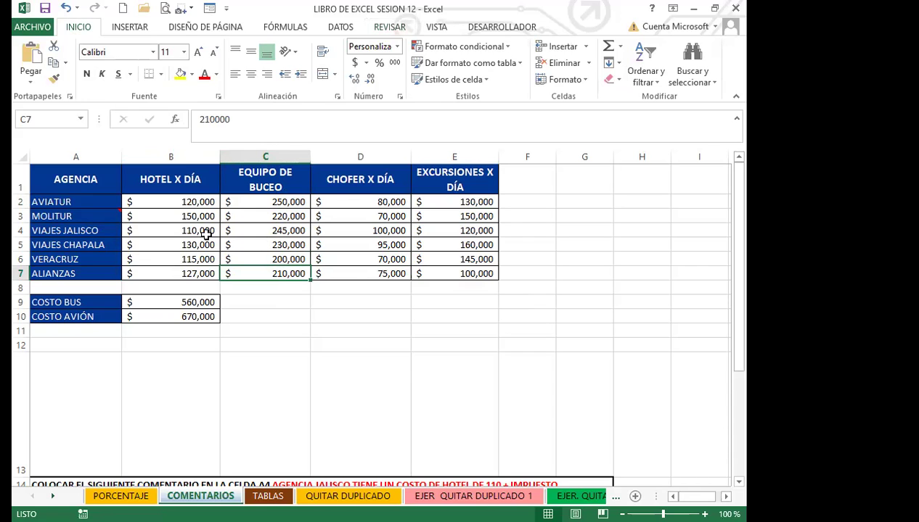
pyautogui.click(360, 203)
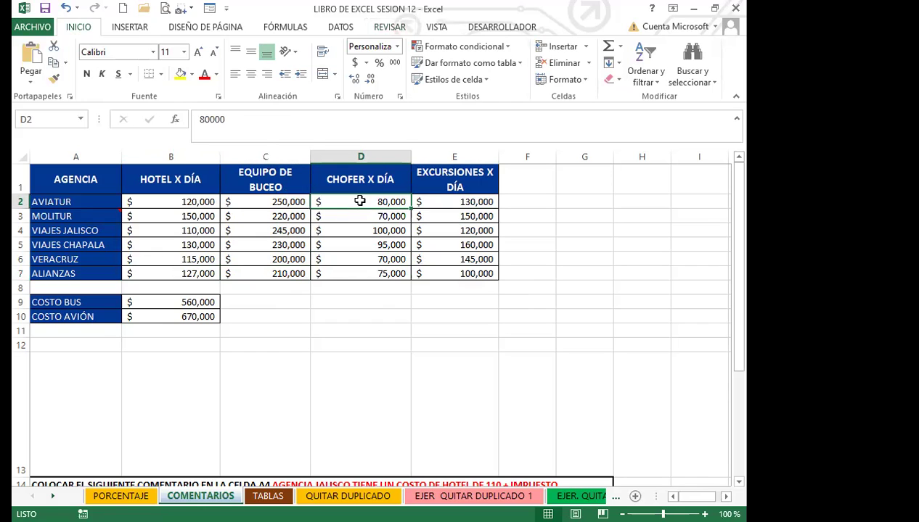
pyautogui.rightClick(363, 206)
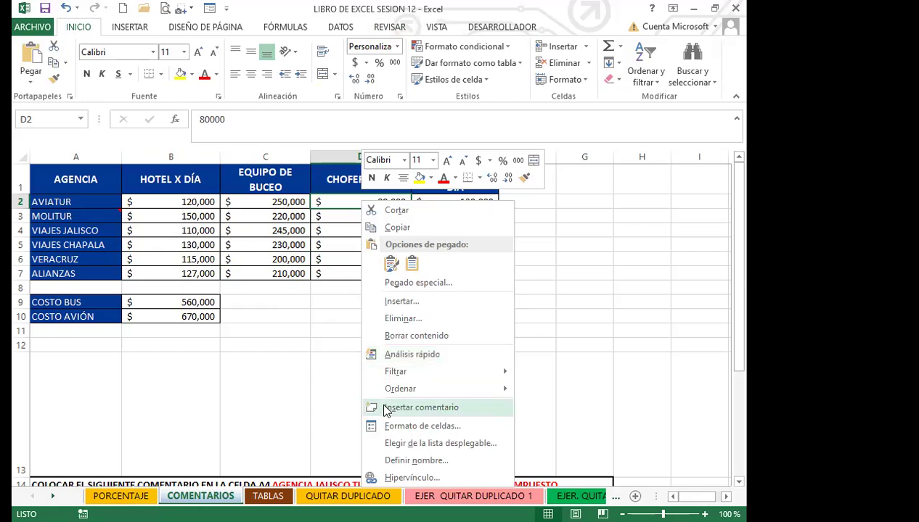
pyautogui.click(417, 408)
pyautogui.click(242, 259)
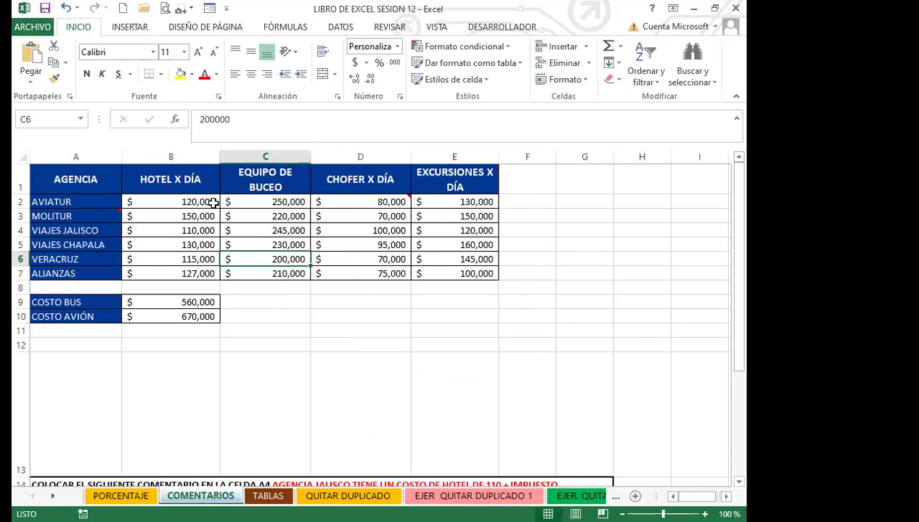
# Step: Insert a new comment on cell C6 without adding text, and check the comment commands available for that cell
pyautogui.rightClick(257, 263)
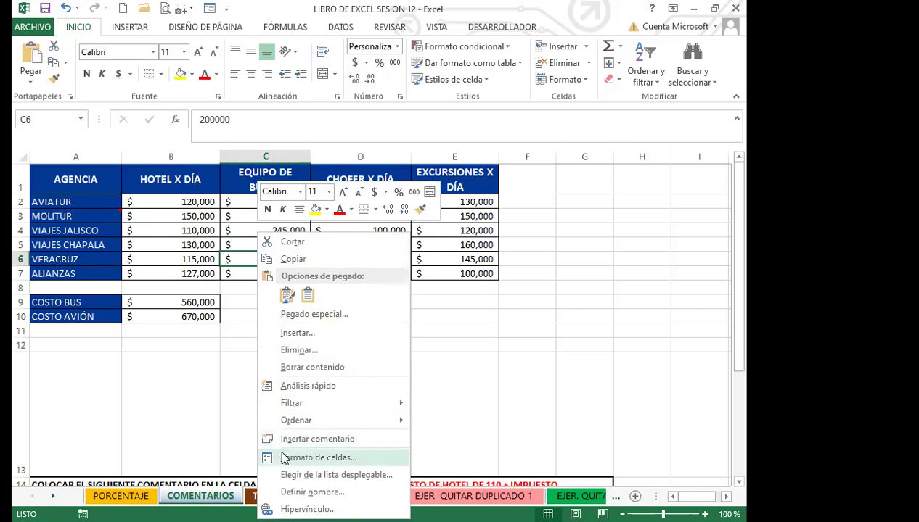
pyautogui.click(317, 439)
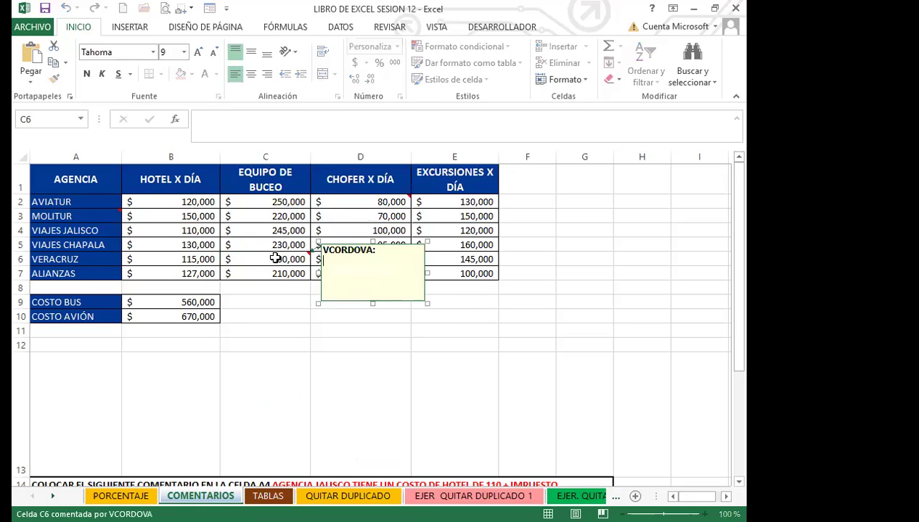
pyautogui.rightClick(278, 265)
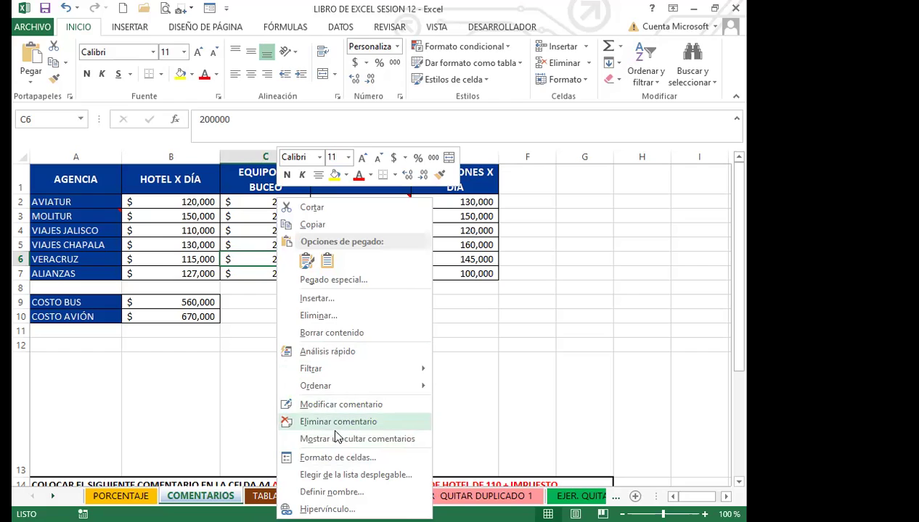
pyautogui.click(244, 335)
pyautogui.moveTo(255, 258)
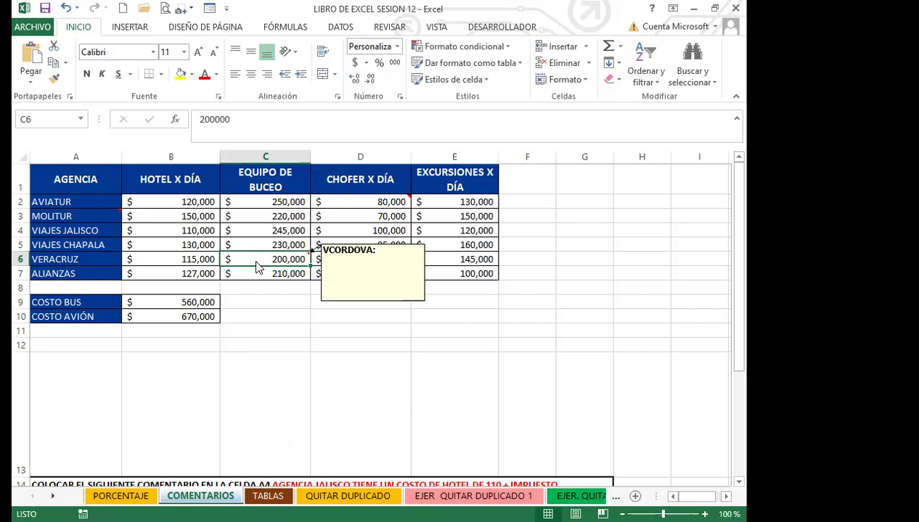
pyautogui.rightClick(256, 265)
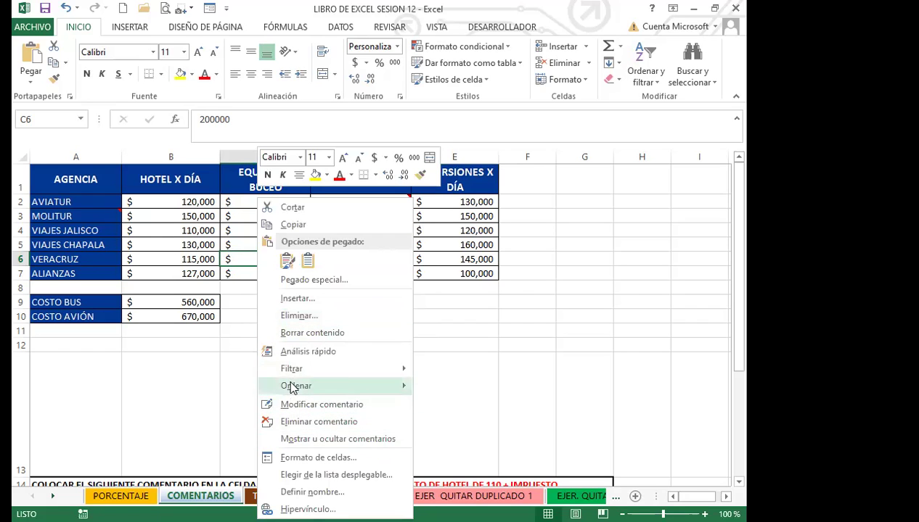
pyautogui.press('Escape')
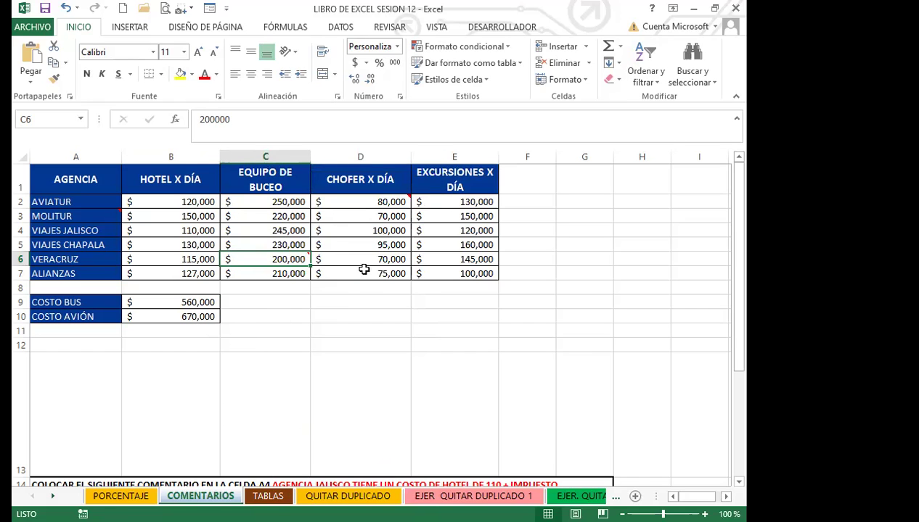
# Step: Leave cell C6 and switch to the presentation slide on applying format to an Excel table
pyautogui.click(279, 276)
pyautogui.click(345, 274)
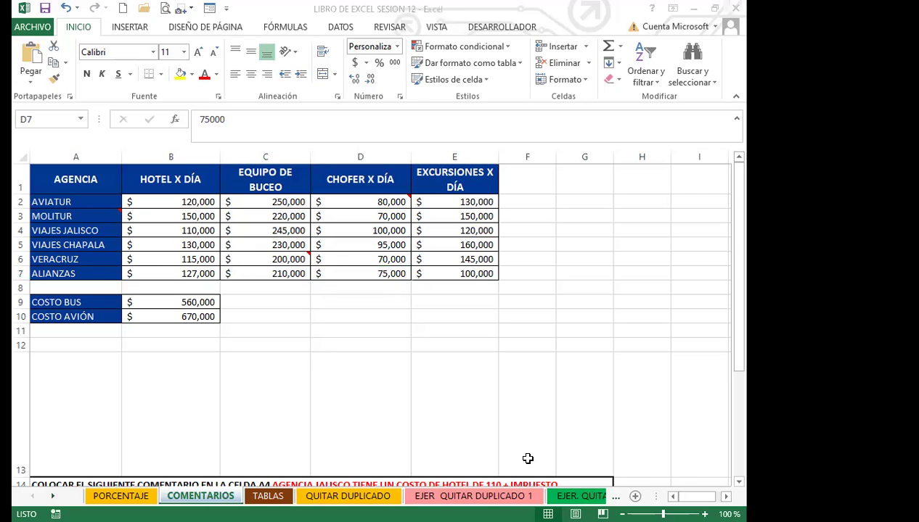
pyautogui.hotkey('alt', 'Tab')
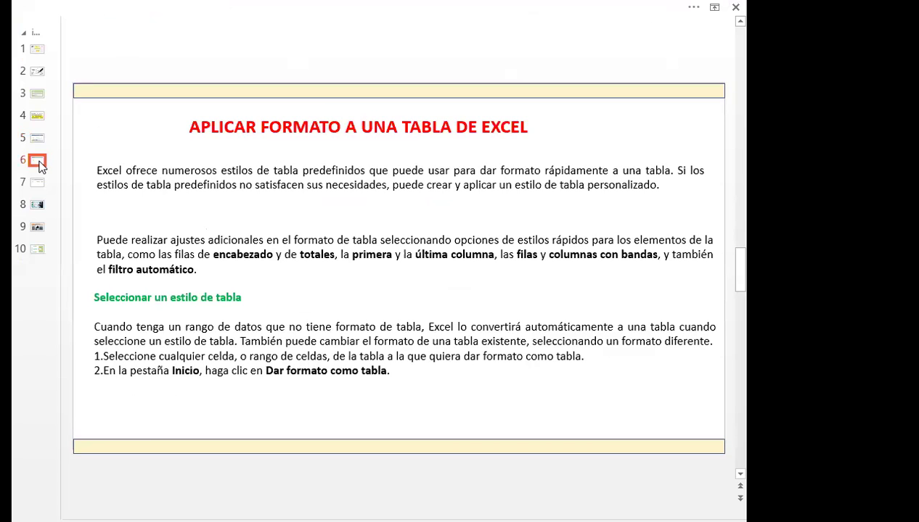
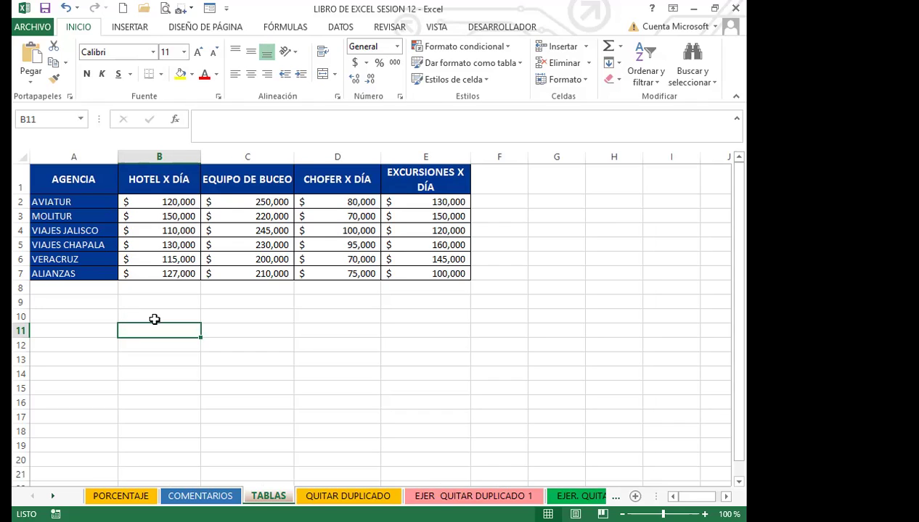
pyautogui.click(158, 188)
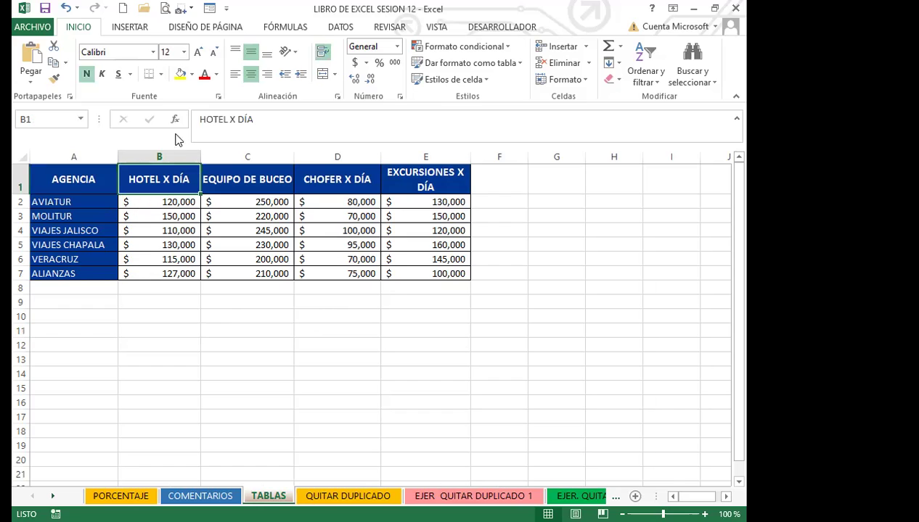
pyautogui.click(192, 74)
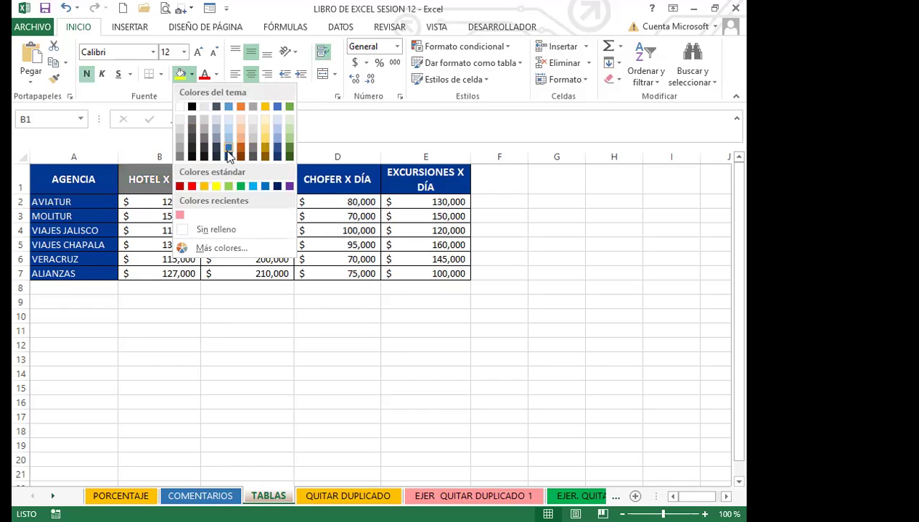
pyautogui.click(207, 353)
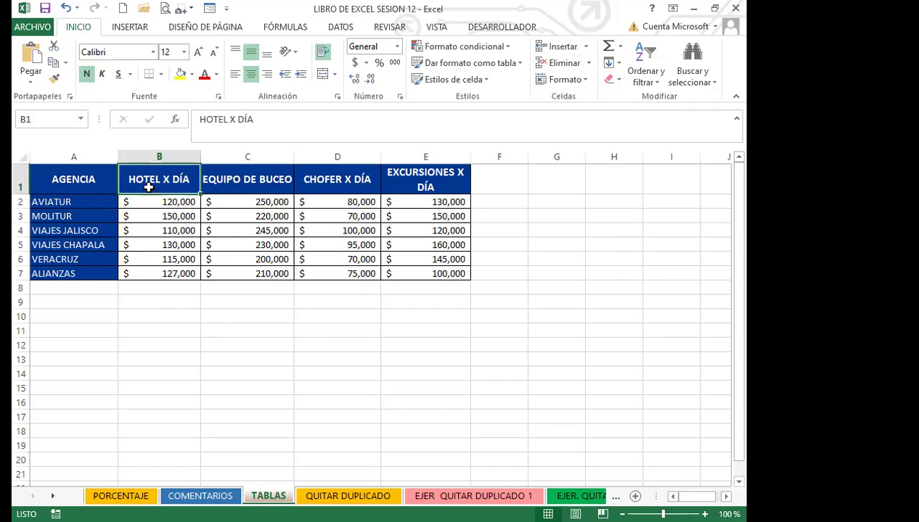
# Step: Fill the HOTEL X DÍA column (B1:B7) with yellow and the EQUIPO DE BUCEO column (C1:C7) with dark blue-gray
pyautogui.moveTo(158, 187); pyautogui.dragTo(159, 271)
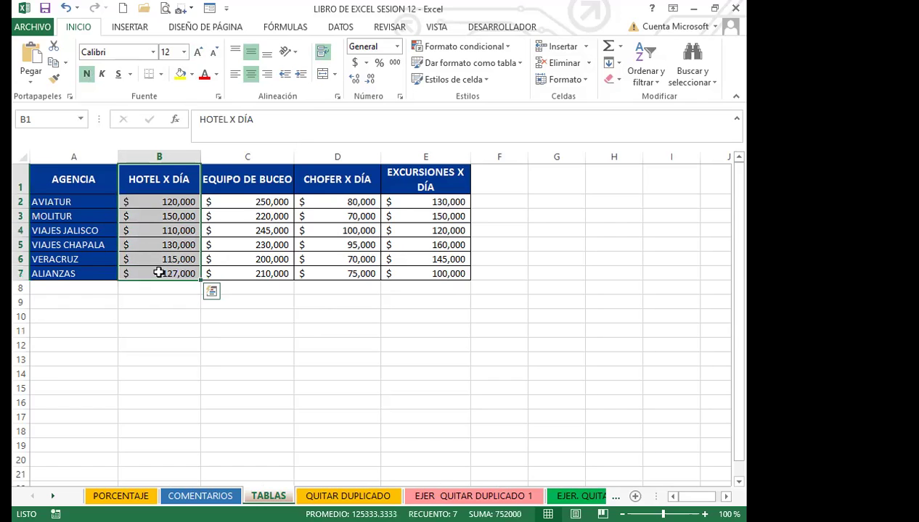
pyautogui.click(180, 74)
pyautogui.moveTo(250, 178); pyautogui.dragTo(251, 274)
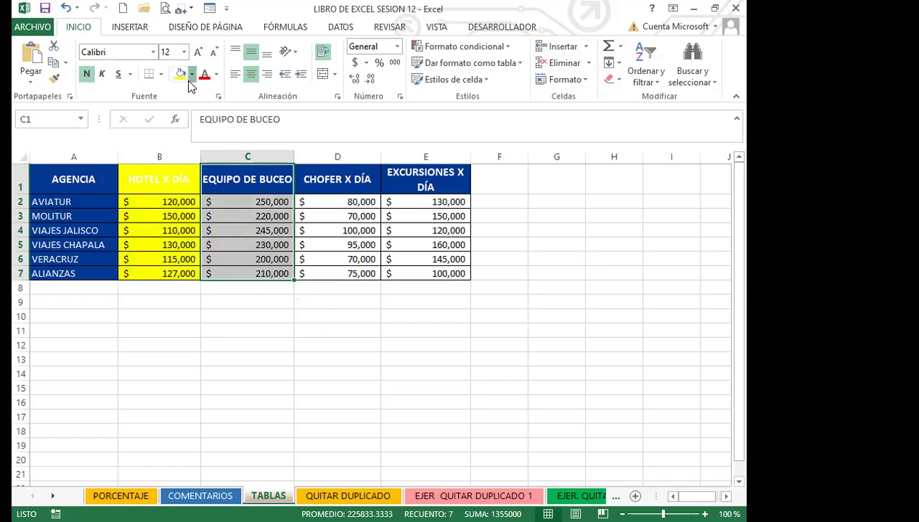
pyautogui.click(192, 74)
pyautogui.click(216, 144)
# Step: Fill the CHOFER X DÍA column (D1:D7) with dark orange and the EXCURSIONES X DÍA column (E1:E7) with red
pyautogui.moveTo(337, 179); pyautogui.dragTo(324, 272)
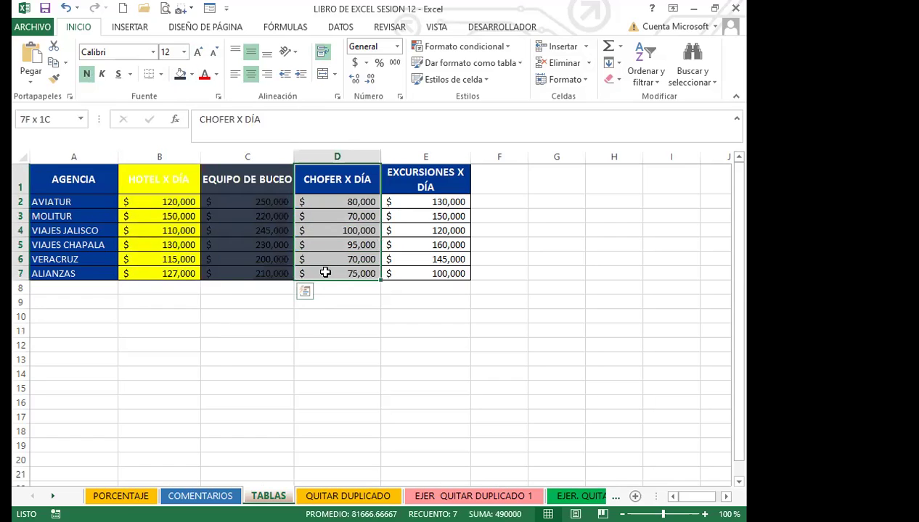
pyautogui.click(192, 76)
pyautogui.click(248, 149)
pyautogui.moveTo(425, 182); pyautogui.dragTo(408, 274)
pyautogui.click(192, 75)
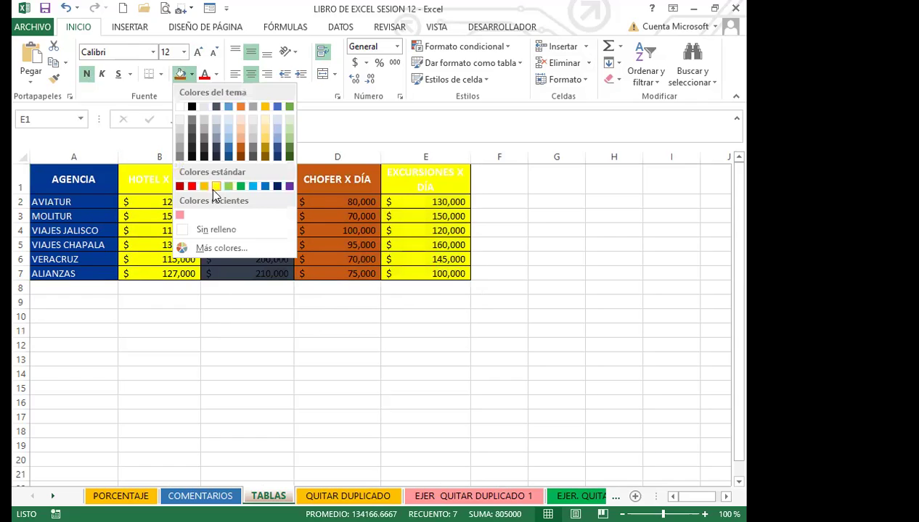
pyautogui.click(192, 187)
pyautogui.click(347, 332)
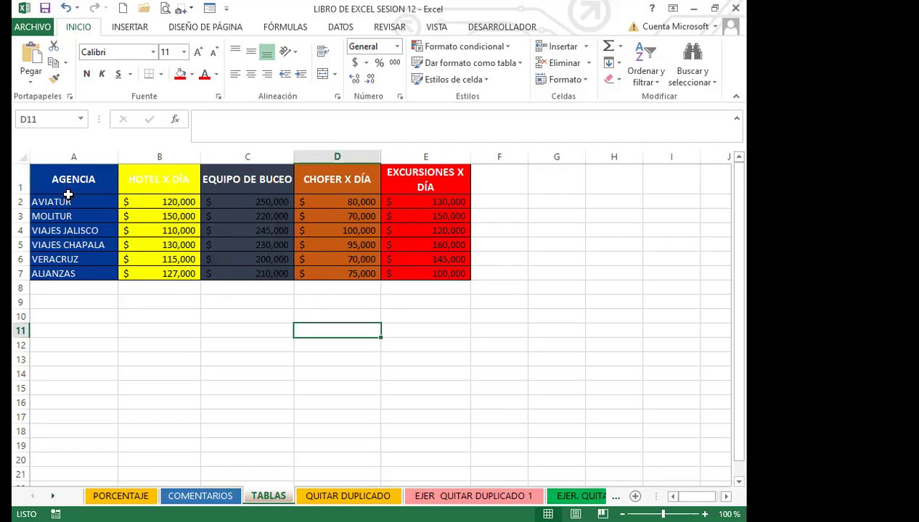
pyautogui.moveTo(62, 180); pyautogui.dragTo(435, 184)
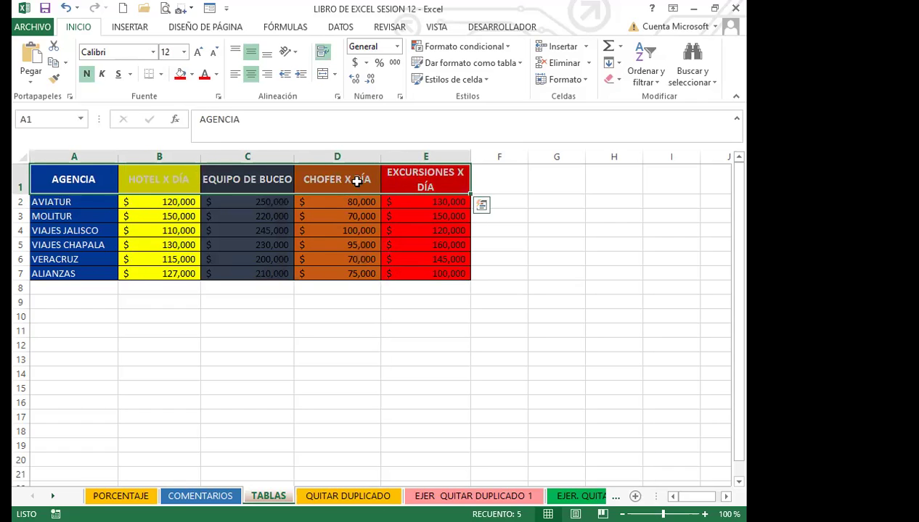
pyautogui.moveTo(242, 207); pyautogui.dragTo(236, 261)
pyautogui.click(55, 175)
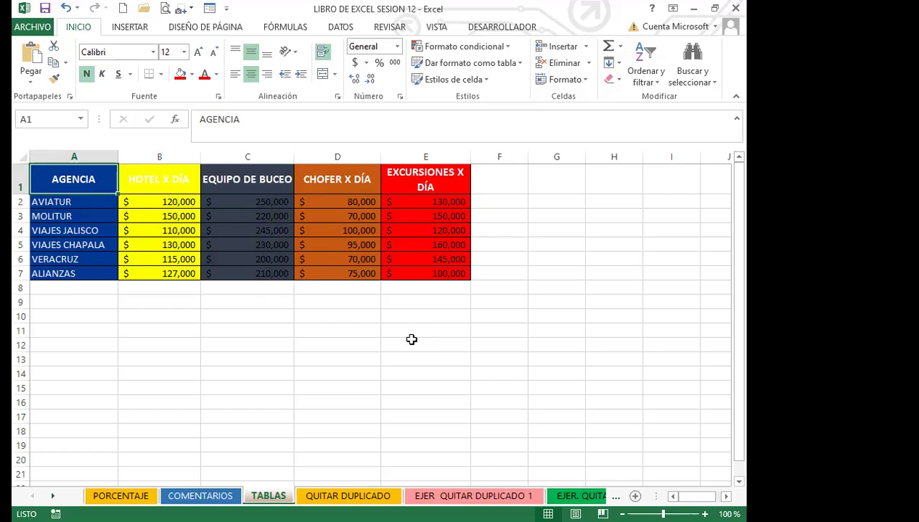
pyautogui.moveTo(49, 184); pyautogui.dragTo(440, 274)
pyautogui.click(356, 318)
pyautogui.moveTo(71, 187); pyautogui.dragTo(465, 283)
pyautogui.click(274, 171)
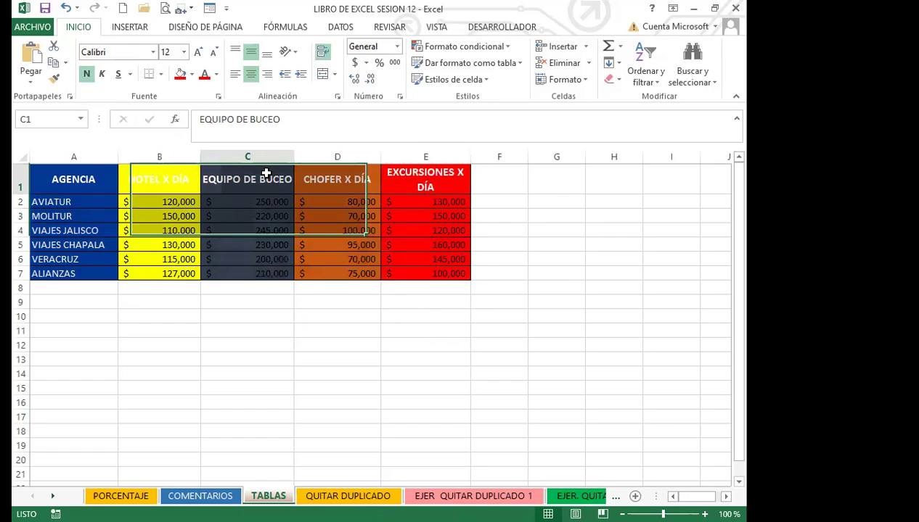
pyautogui.click(89, 182)
pyautogui.moveTo(89, 182); pyautogui.dragTo(425, 180)
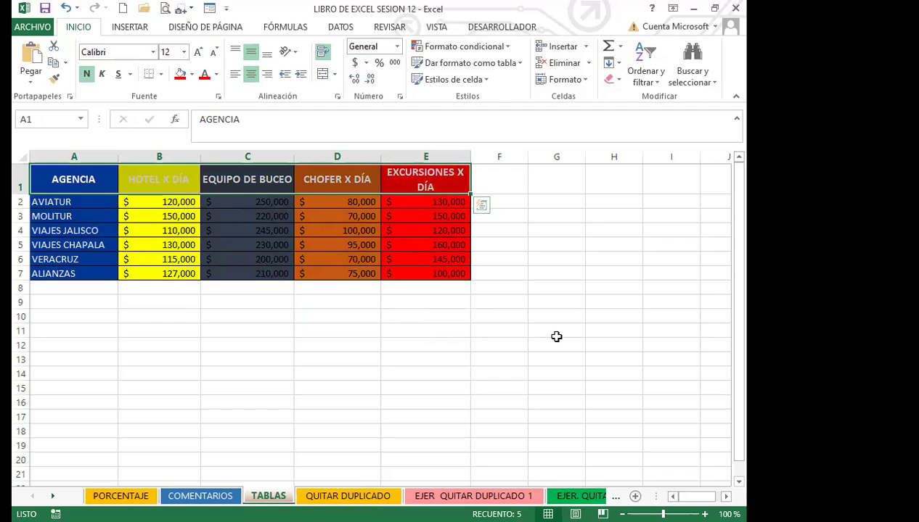
pyautogui.click(374, 373)
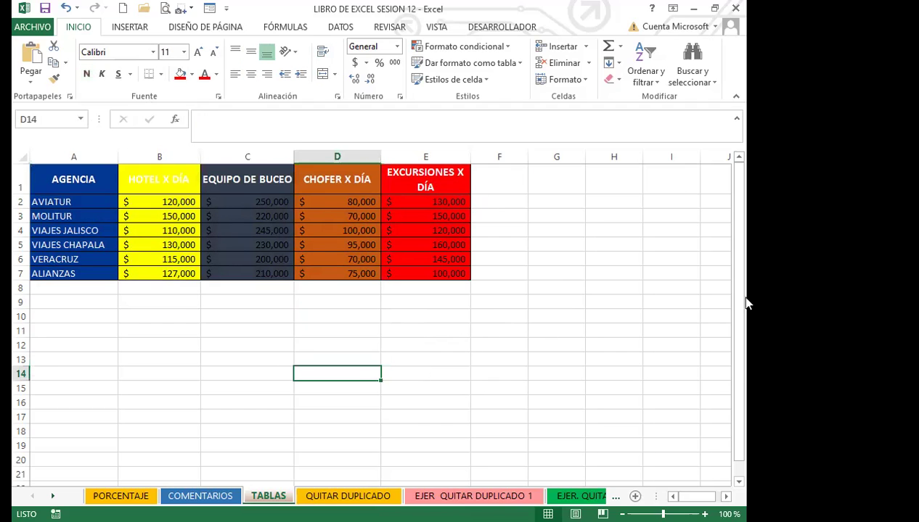
pyautogui.moveTo(96, 180); pyautogui.dragTo(433, 275)
pyautogui.click(426, 300)
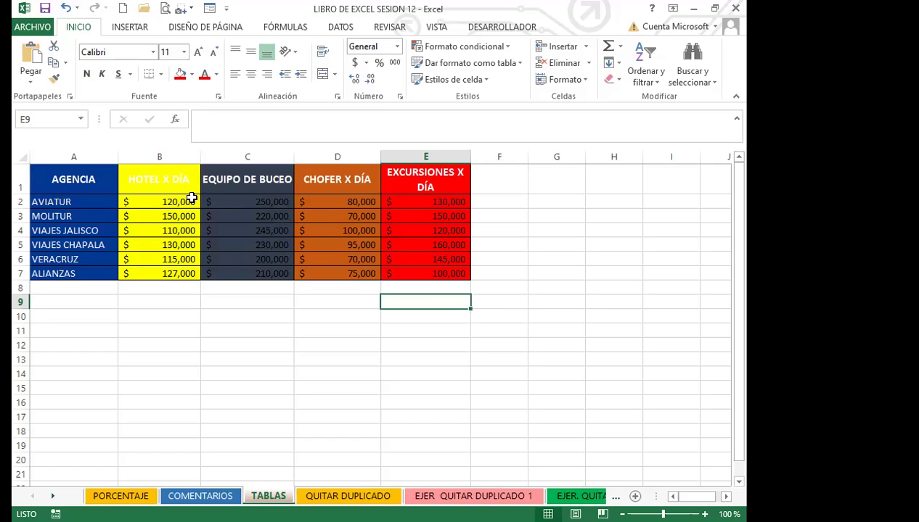
# Step: Undo the four column fills in the agency table and widen column A slightly
pyautogui.click(65, 9)
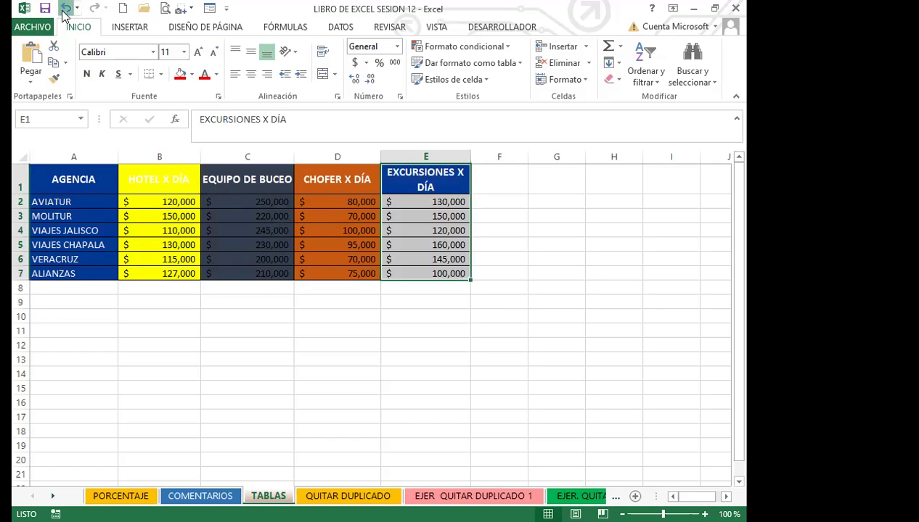
pyautogui.click(64, 10)
pyautogui.click(66, 10)
pyautogui.click(65, 10)
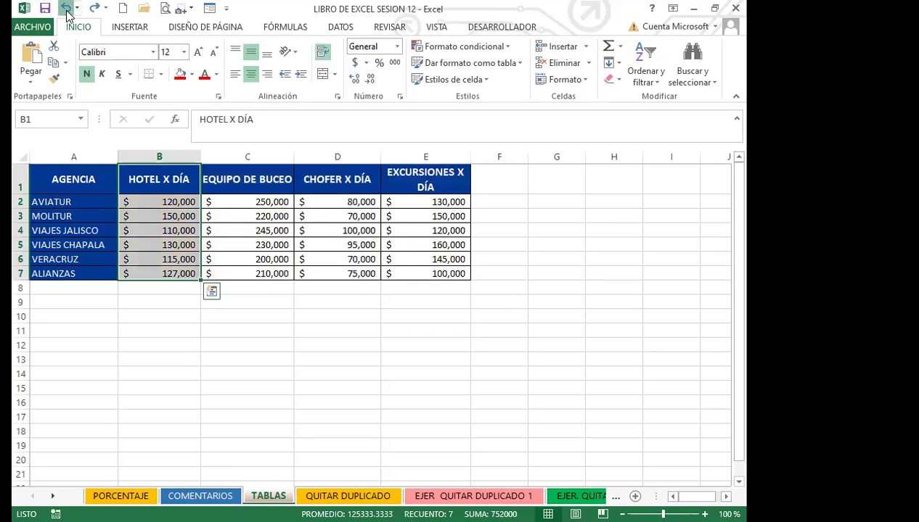
pyautogui.moveTo(146, 157); pyautogui.dragTo(121, 321)
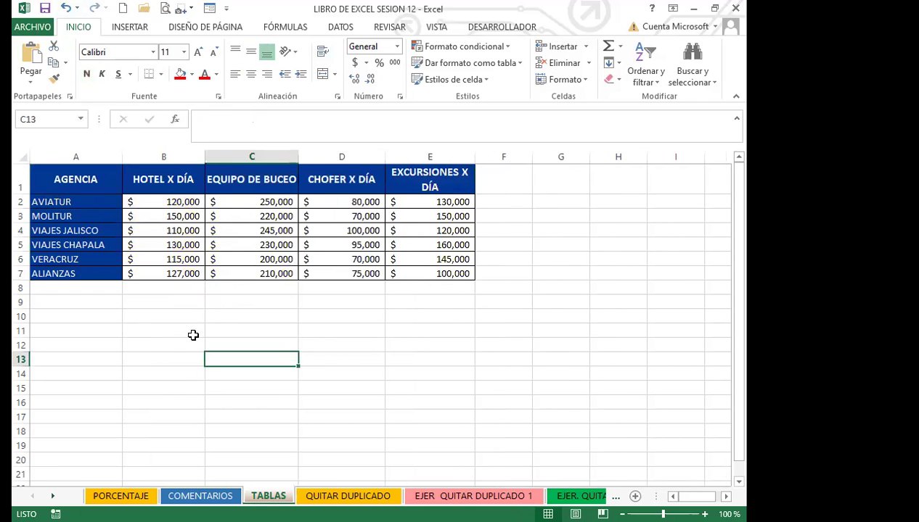
pyautogui.click(306, 330)
pyautogui.click(443, 340)
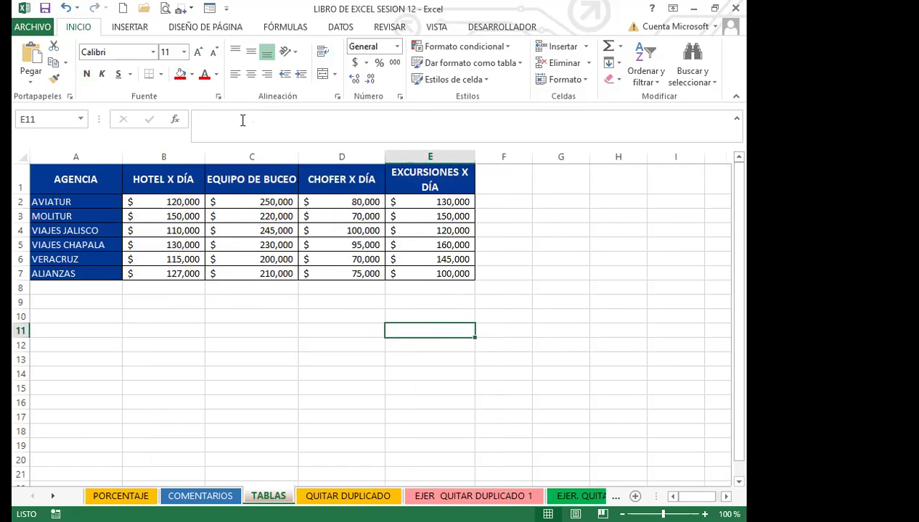
pyautogui.click(330, 301)
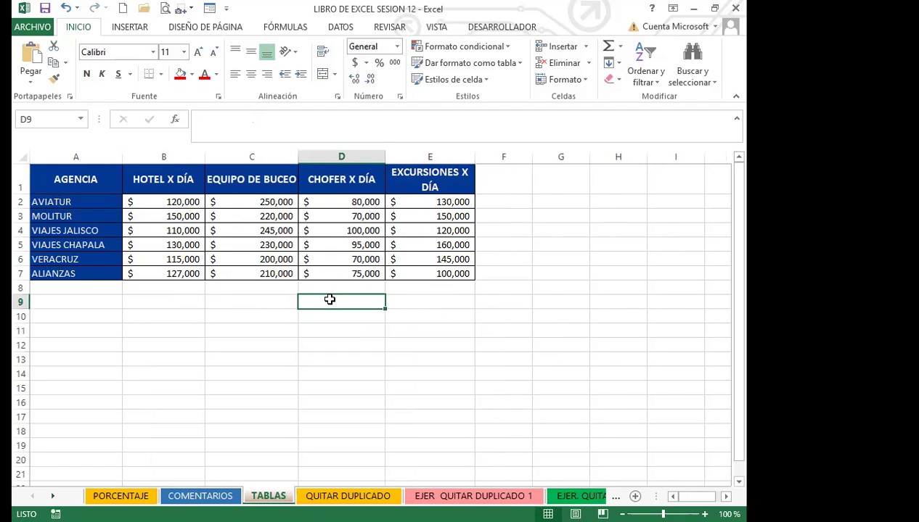
pyautogui.click(218, 328)
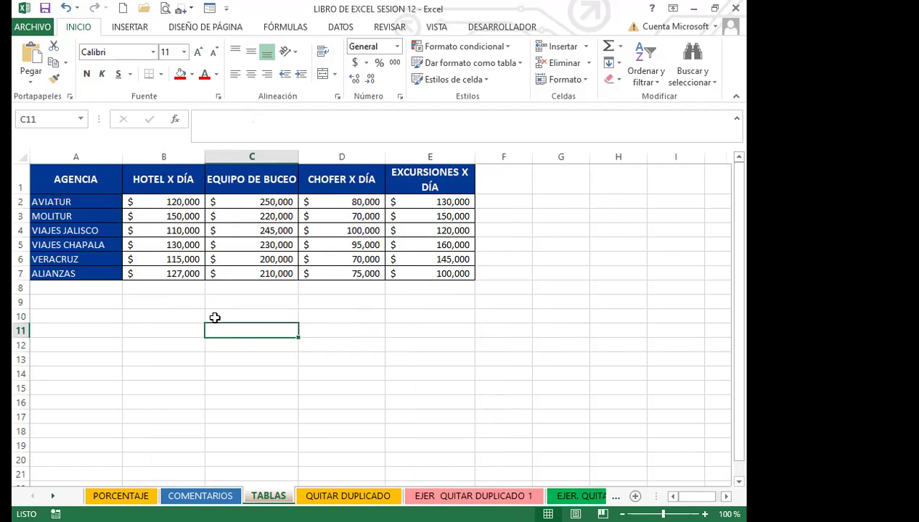
pyautogui.click(184, 312)
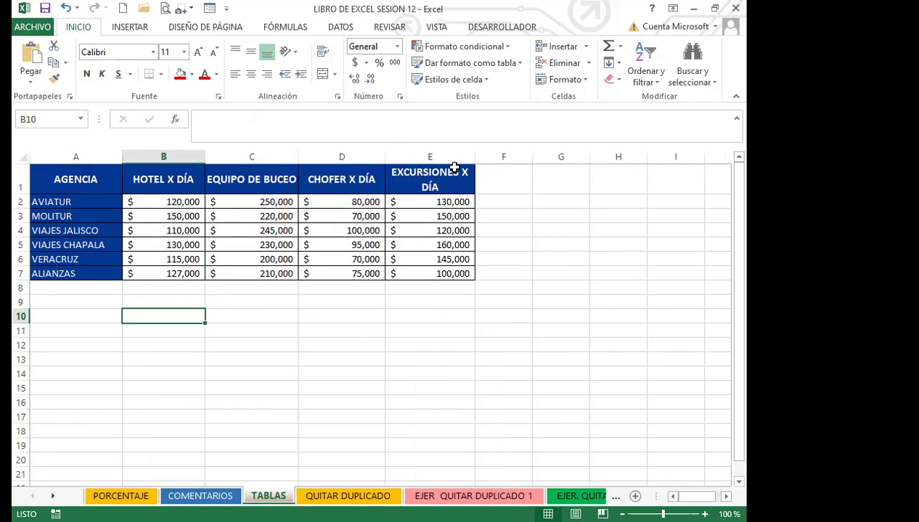
pyautogui.click(216, 298)
# Step: Copy the agency table A1:E7 and paste only its values starting at cell A11
pyautogui.moveTo(88, 183); pyautogui.dragTo(458, 276)
pyautogui.click(53, 62)
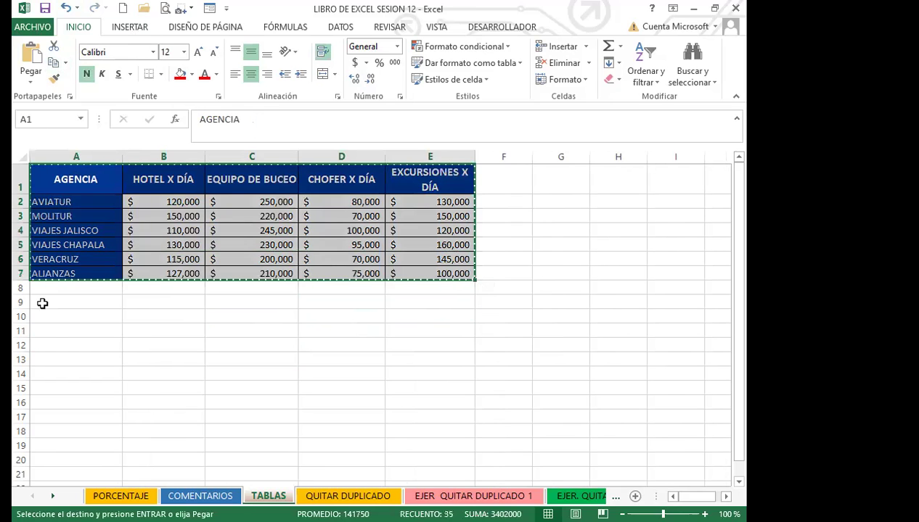
pyautogui.click(64, 330)
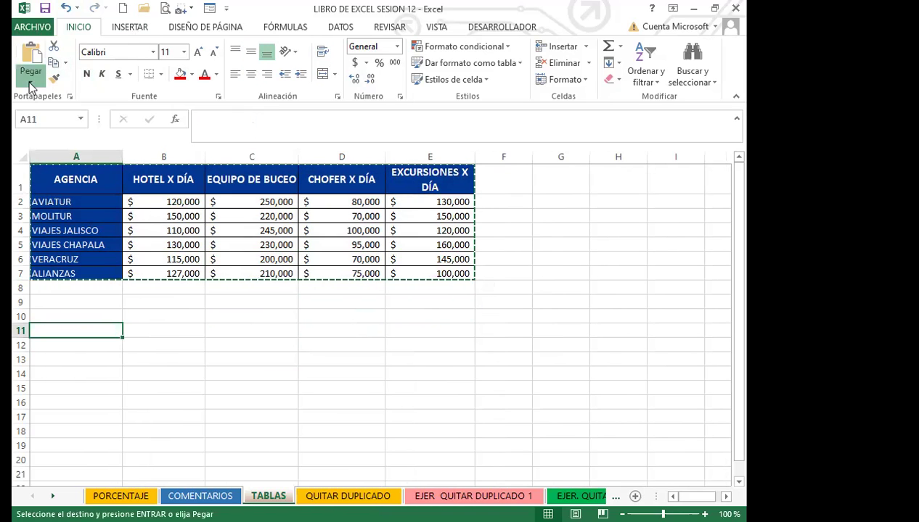
pyautogui.click(30, 86)
pyautogui.click(93, 234)
pyautogui.click(339, 191)
pyautogui.click(651, 340)
# Step: Apply all borders to the pasted range A11:E17
pyautogui.moveTo(64, 330); pyautogui.dragTo(435, 419)
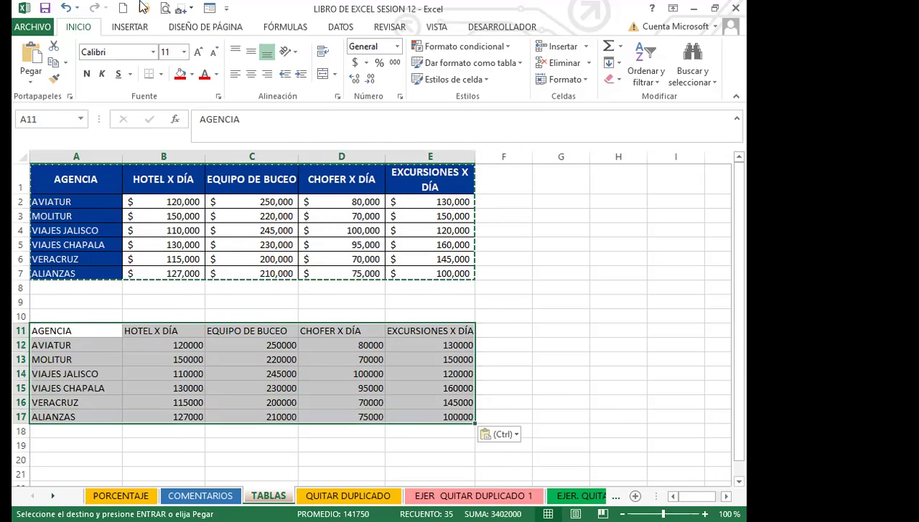
pyautogui.click(160, 74)
pyautogui.click(155, 203)
pyautogui.click(444, 370)
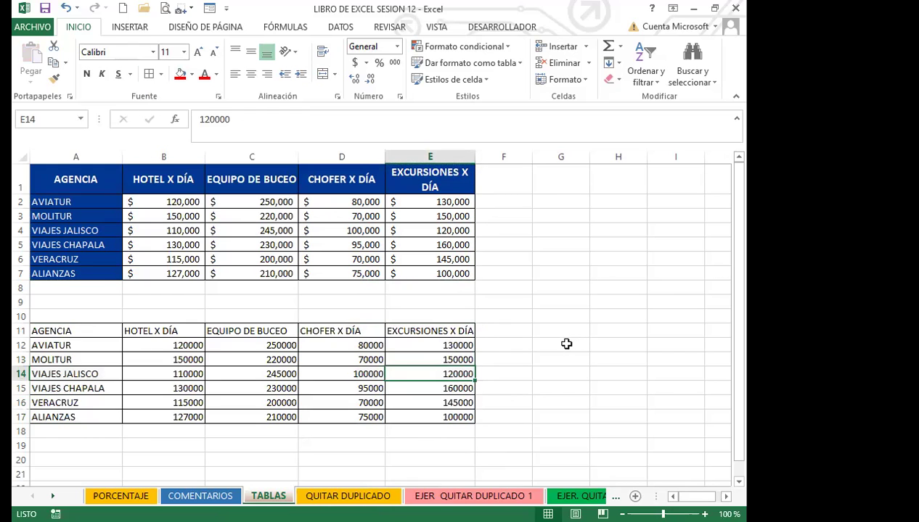
pyautogui.scroll(-2, 435, 334)
pyautogui.moveTo(211, 299); pyautogui.dragTo(217, 289)
pyautogui.moveTo(88, 230); pyautogui.dragTo(428, 316)
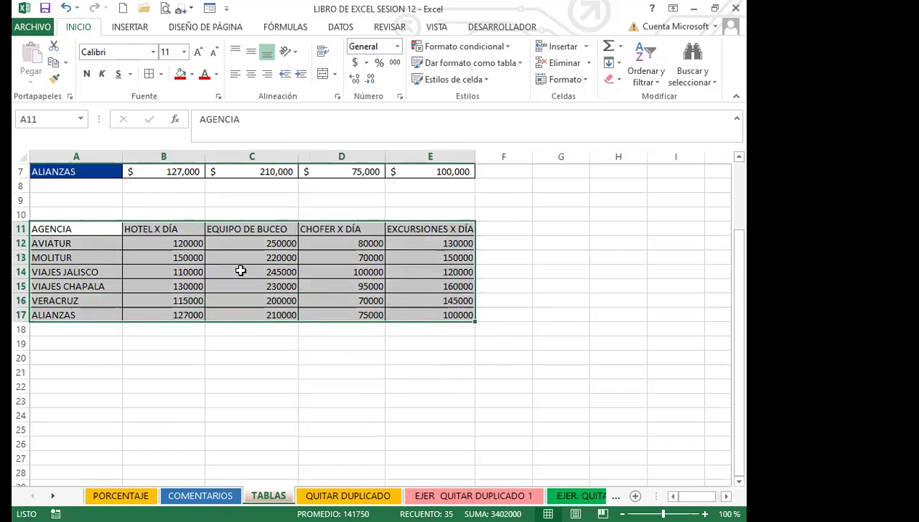
pyautogui.click(359, 299)
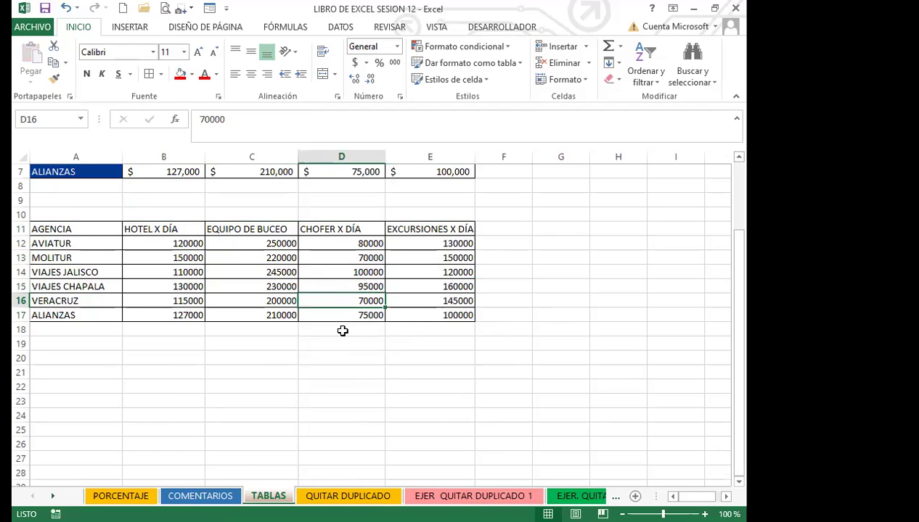
pyautogui.scroll(2, 343, 330)
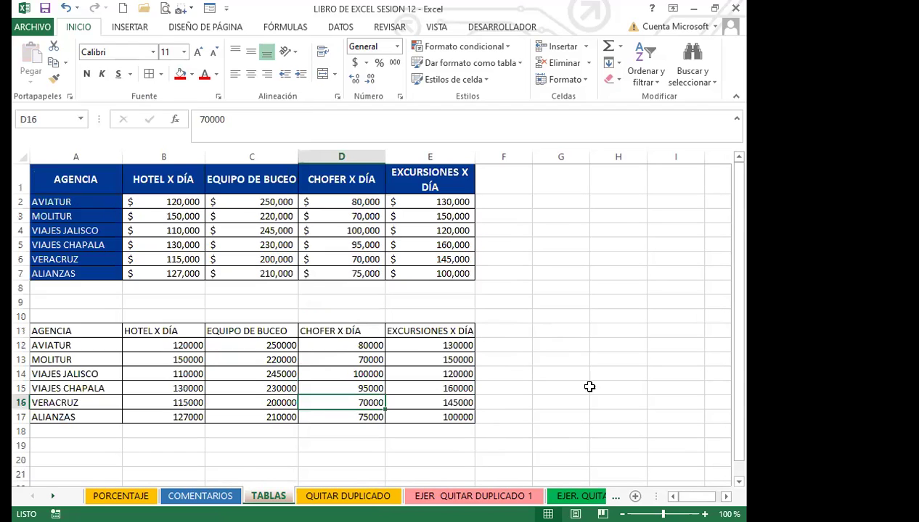
# Step: Insert blank rows above row 10 until the unformatted copy is pushed well below the agency table
pyautogui.click(21, 316)
pyautogui.click(573, 50)
pyautogui.click(572, 50)
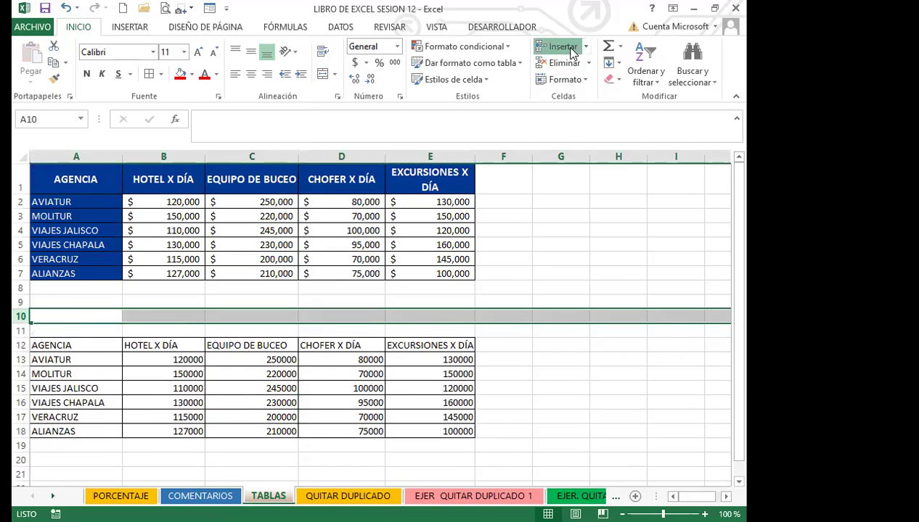
pyautogui.click(572, 51)
pyautogui.click(573, 51)
pyautogui.click(572, 50)
pyautogui.click(573, 51)
pyautogui.click(573, 51)
pyautogui.click(572, 50)
pyautogui.click(572, 51)
pyautogui.click(573, 51)
pyautogui.click(573, 51)
pyautogui.click(573, 50)
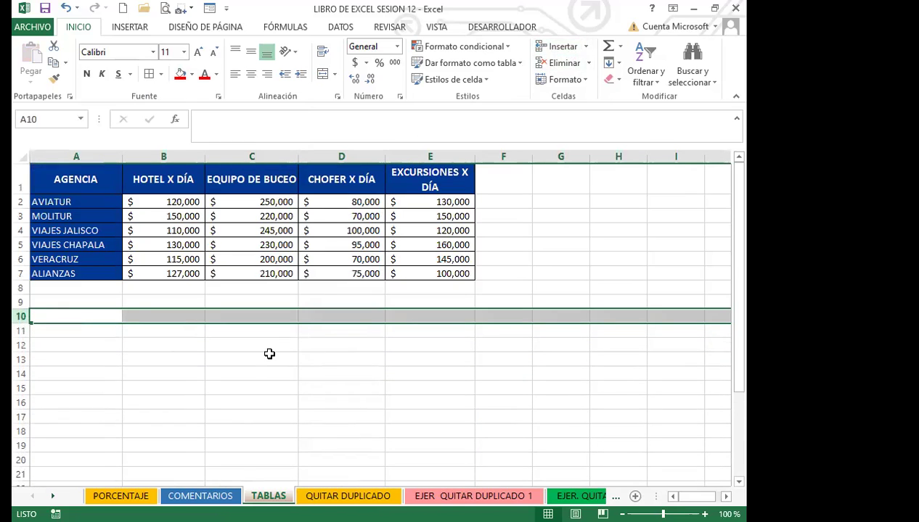
pyautogui.click(252, 359)
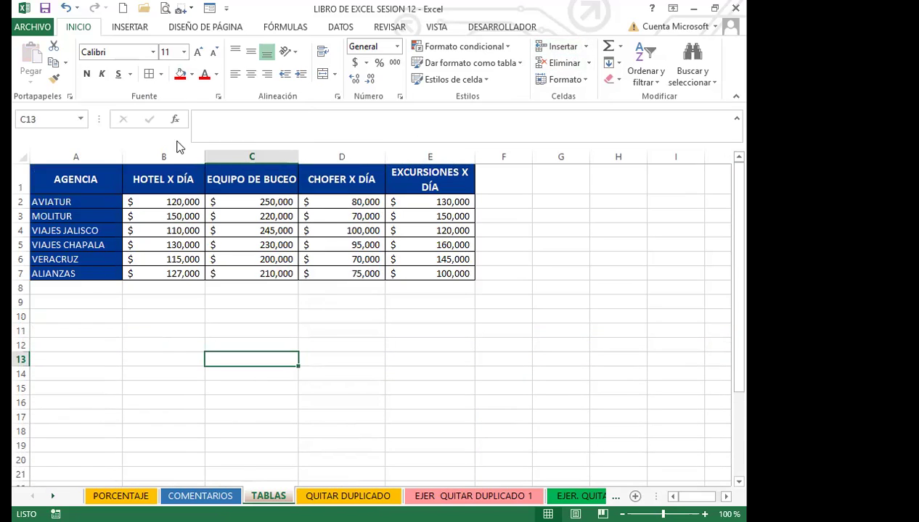
# Step: Convert the agency range A1:E7 into an Excel table, keeping the option that it has headers
pyautogui.click(271, 219)
pyautogui.moveTo(93, 188); pyautogui.dragTo(416, 273)
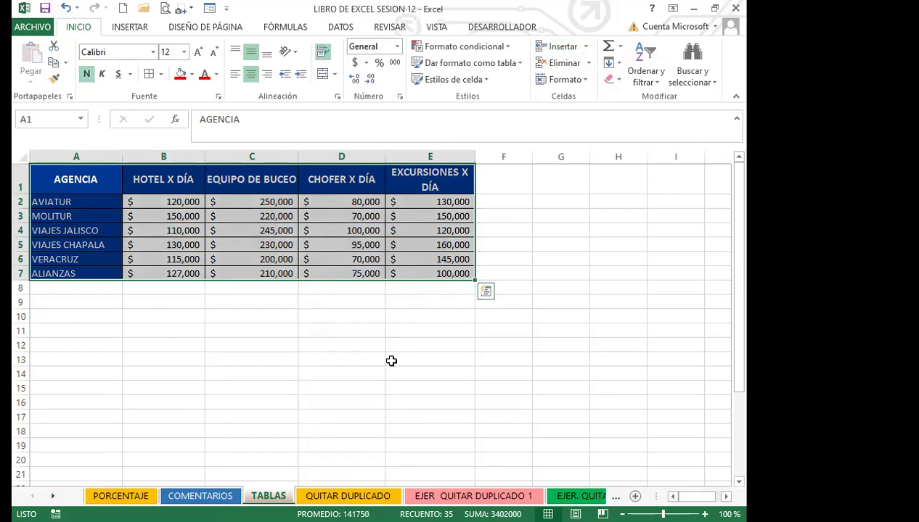
pyautogui.click(130, 29)
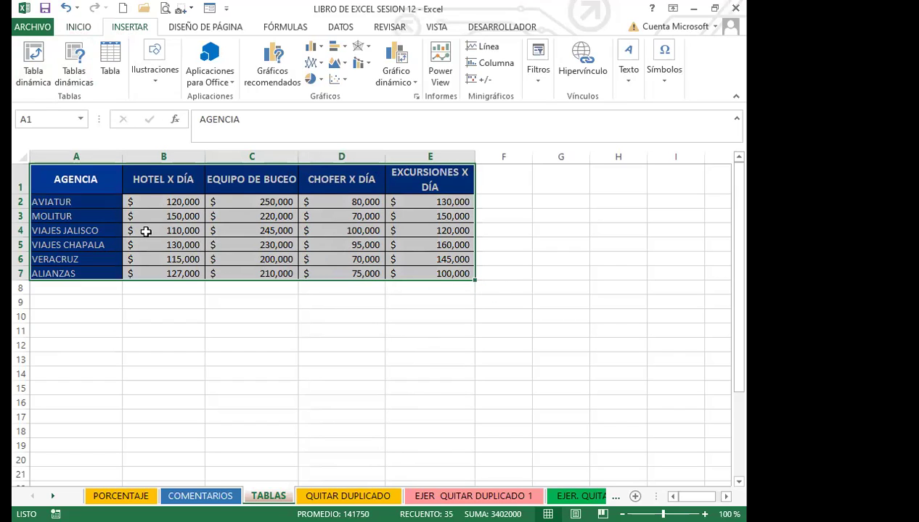
pyautogui.click(265, 181)
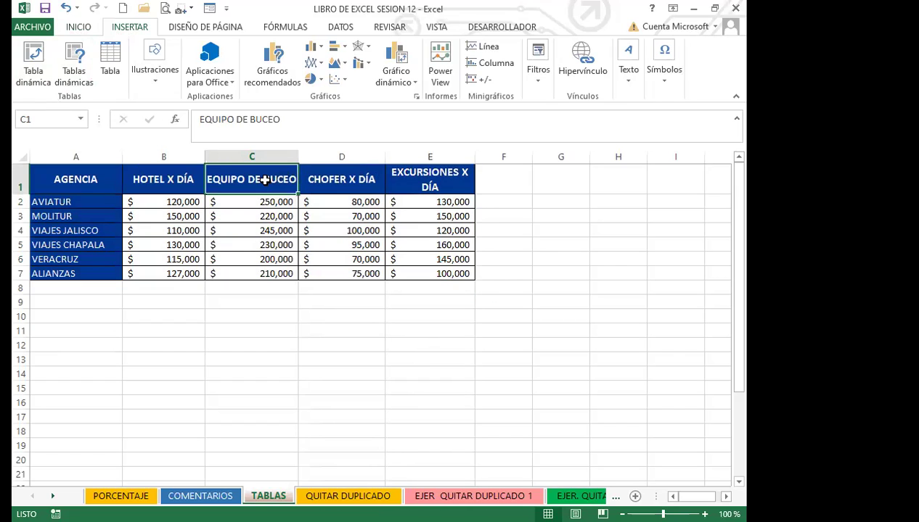
pyautogui.moveTo(78, 179); pyautogui.dragTo(421, 268)
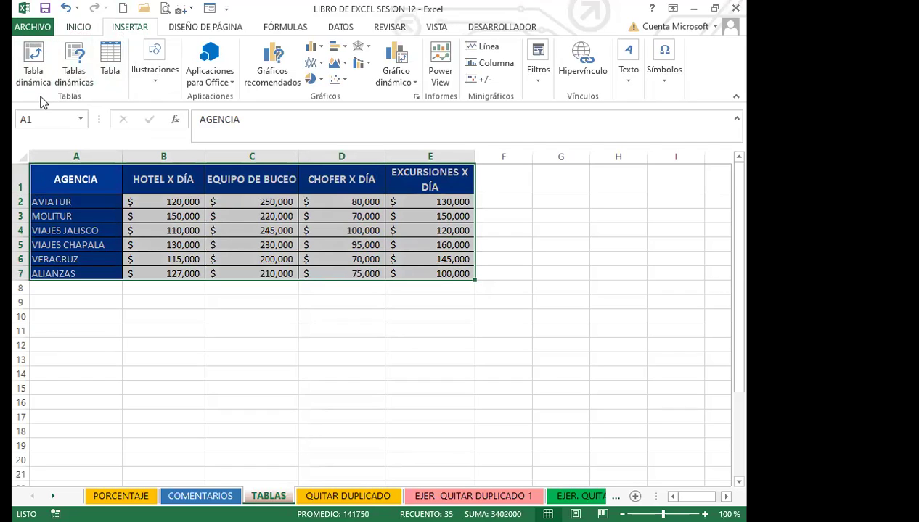
pyautogui.click(112, 58)
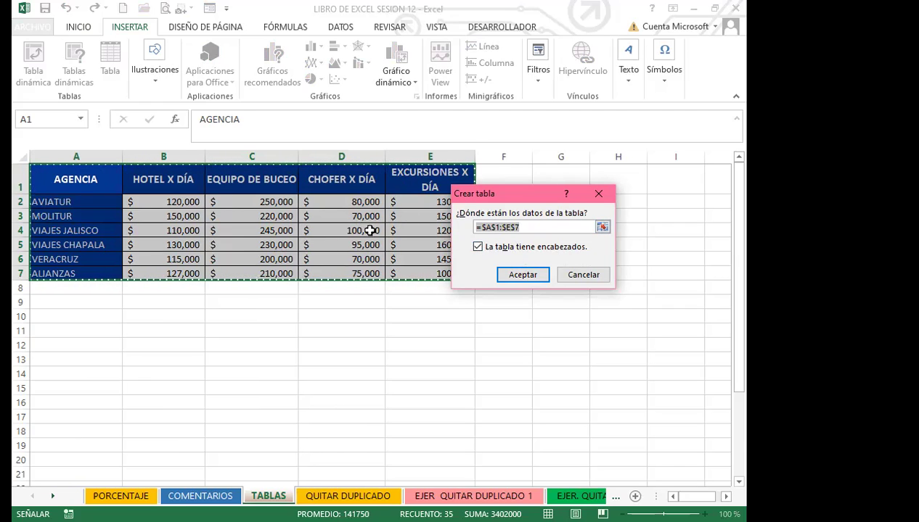
pyautogui.click(526, 275)
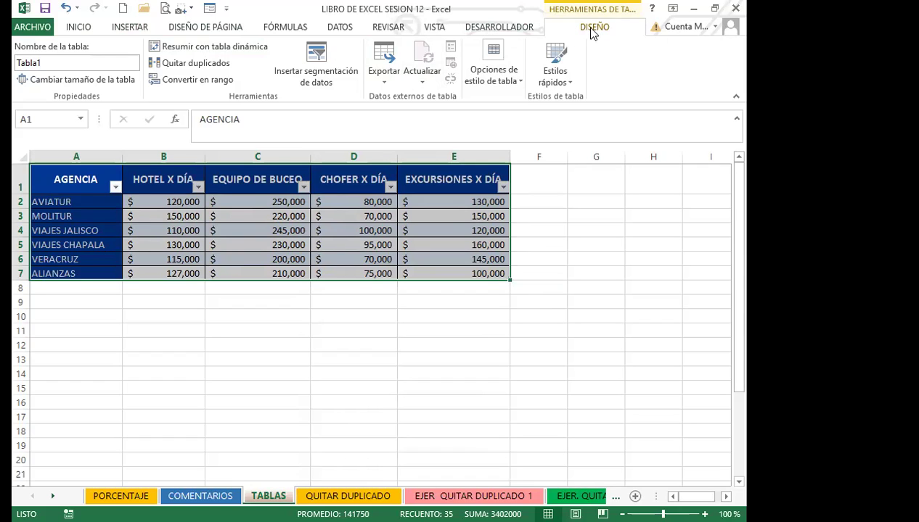
pyautogui.click(412, 354)
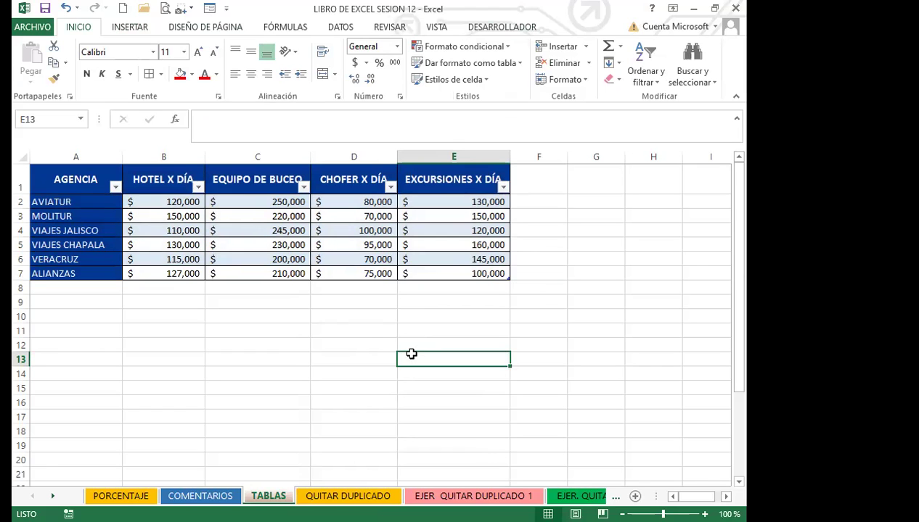
# Step: Examine where the Filter command is offered for the new table, among the sort-and-filter options and the data tools
pyautogui.click(327, 212)
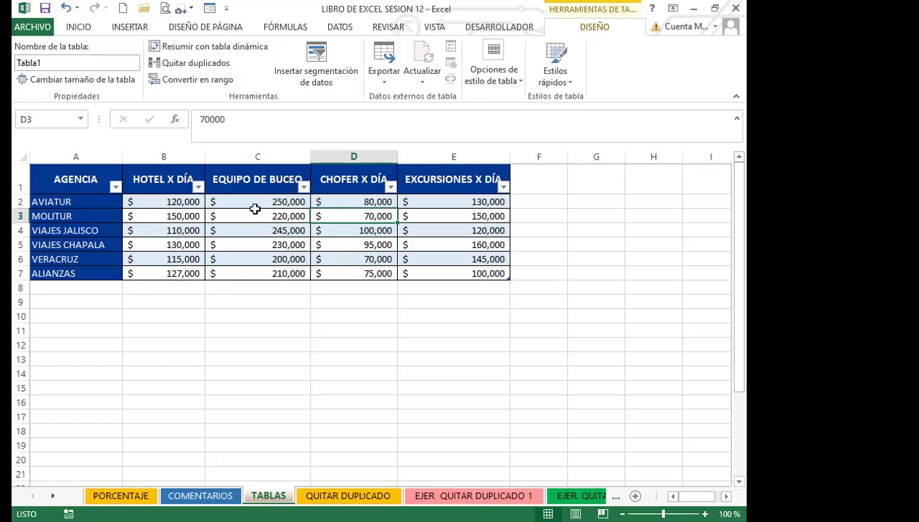
pyautogui.click(75, 29)
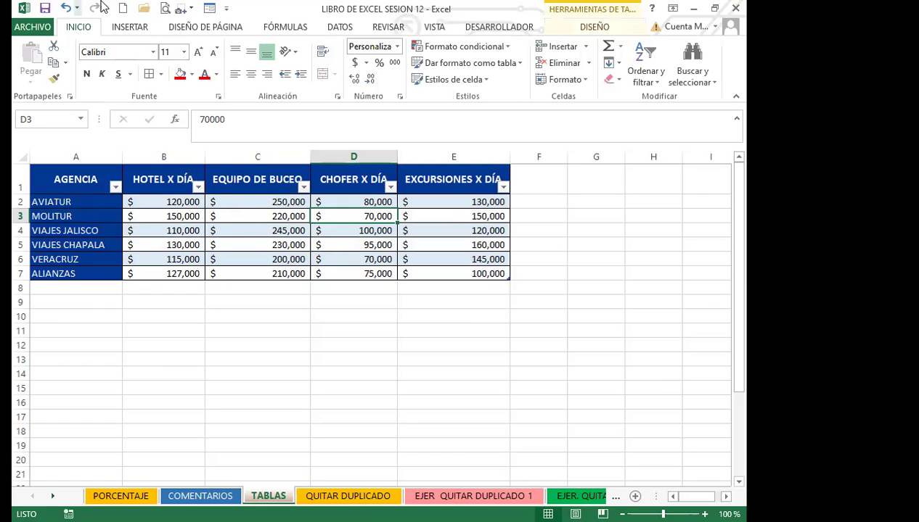
pyautogui.click(658, 81)
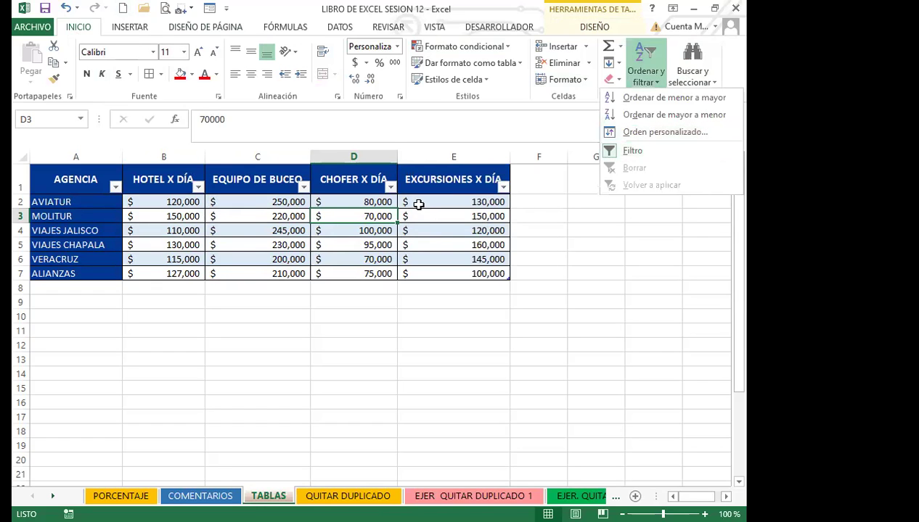
pyautogui.press('Escape')
pyautogui.click(338, 26)
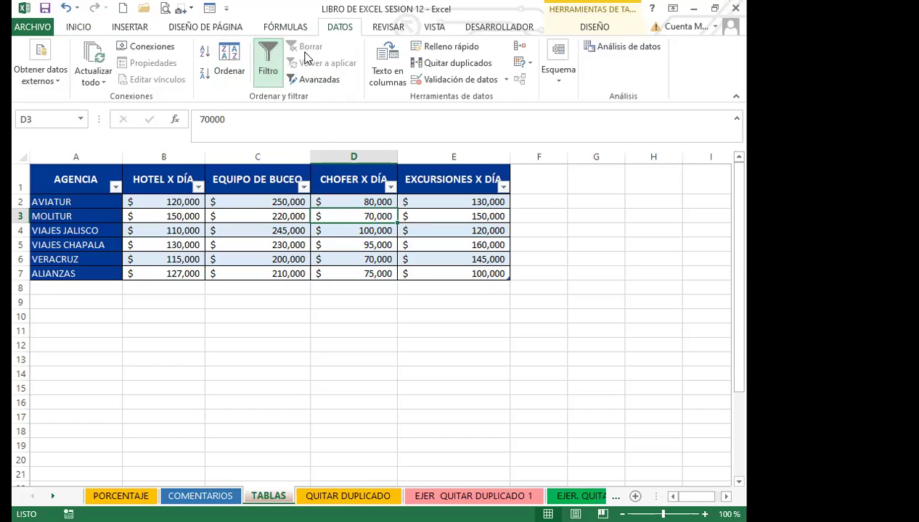
pyautogui.click(256, 184)
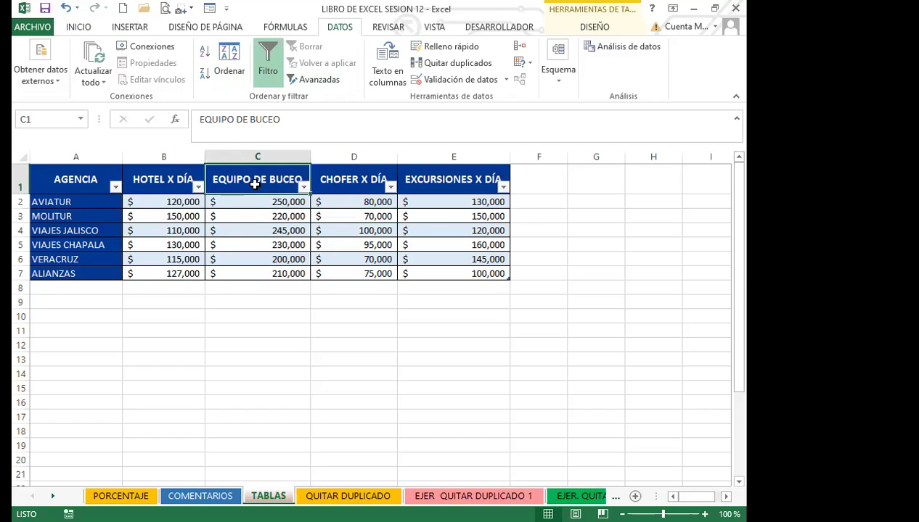
pyautogui.click(263, 216)
pyautogui.click(262, 181)
pyautogui.click(80, 27)
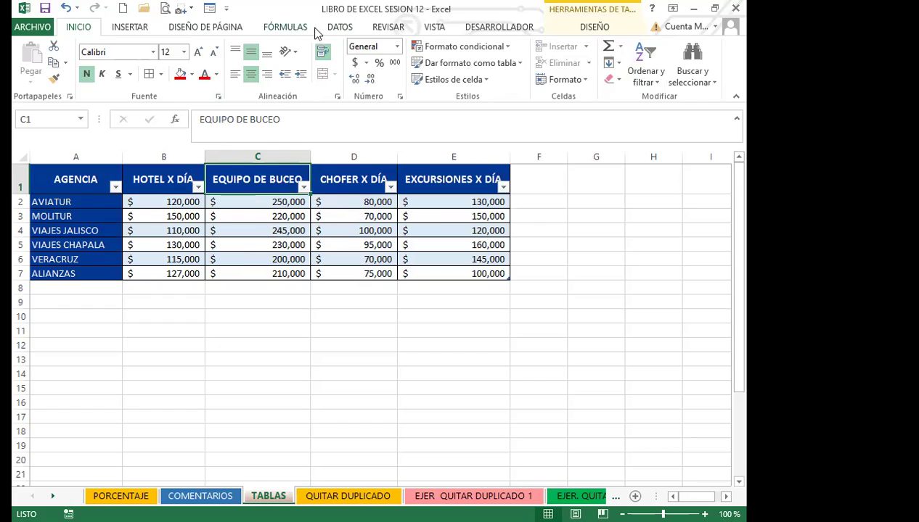
pyautogui.click(339, 29)
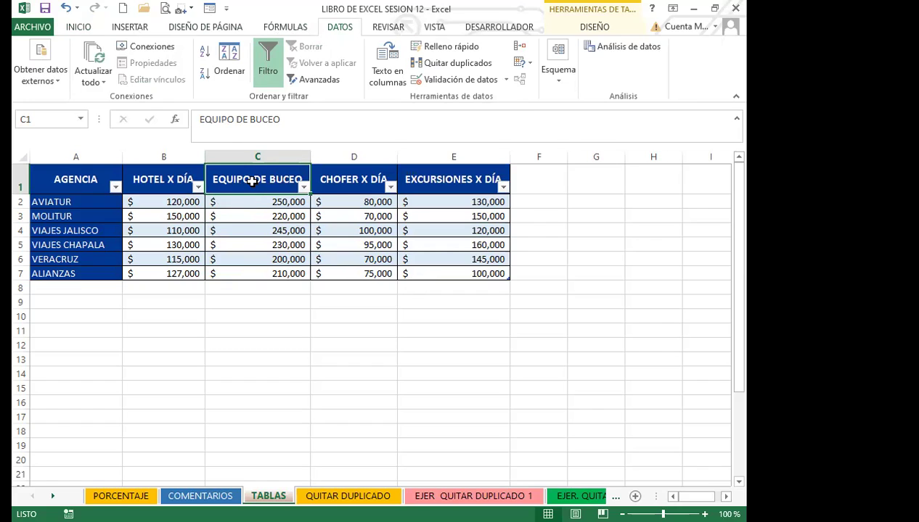
pyautogui.click(74, 27)
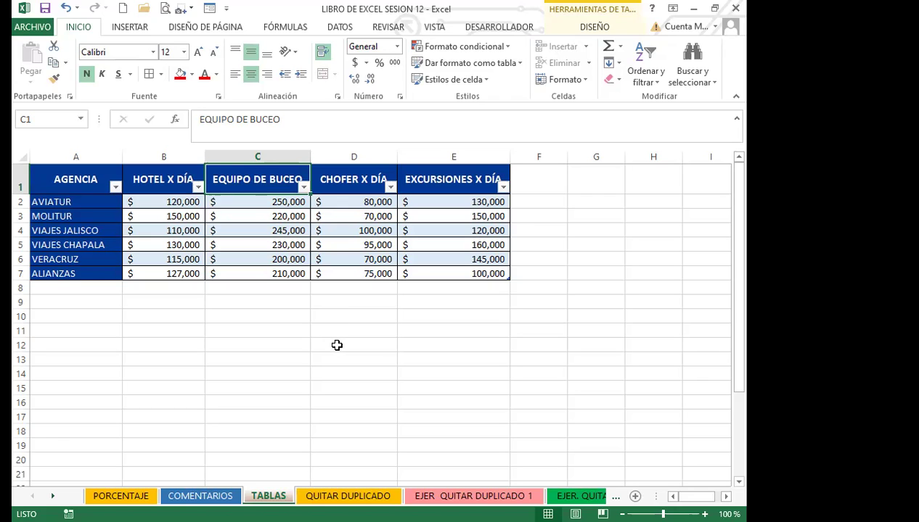
# Step: Examine the cell filtering options offered for the EQUIPO DE BUCEO header and for the whole table A1:E7
pyautogui.rightClick(254, 183)
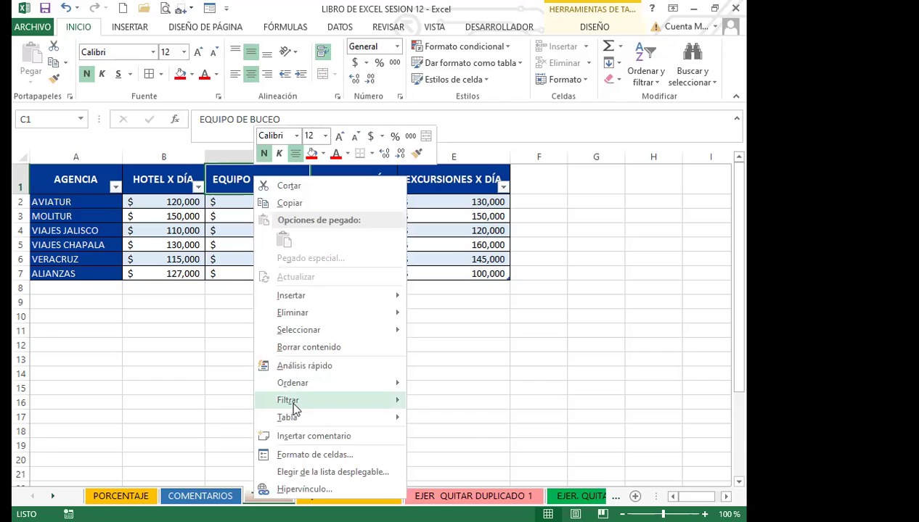
pyautogui.moveTo(296, 410)
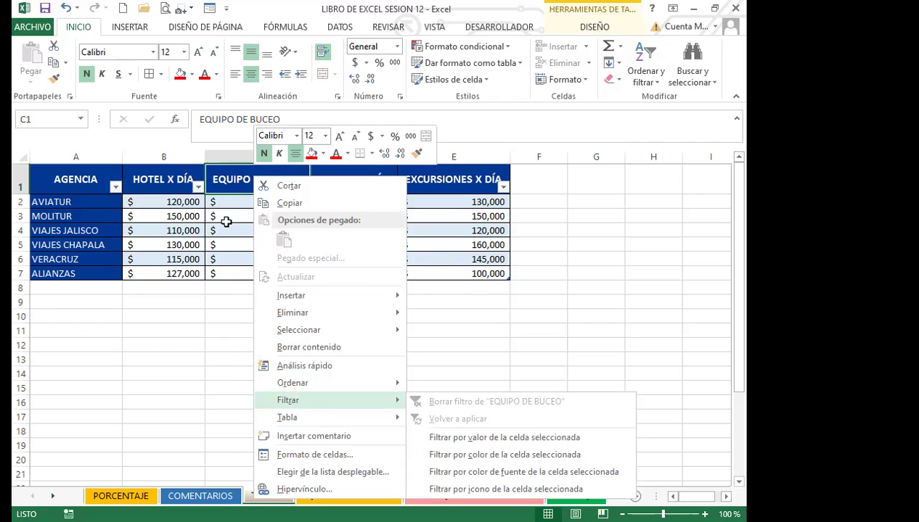
pyautogui.click(227, 224)
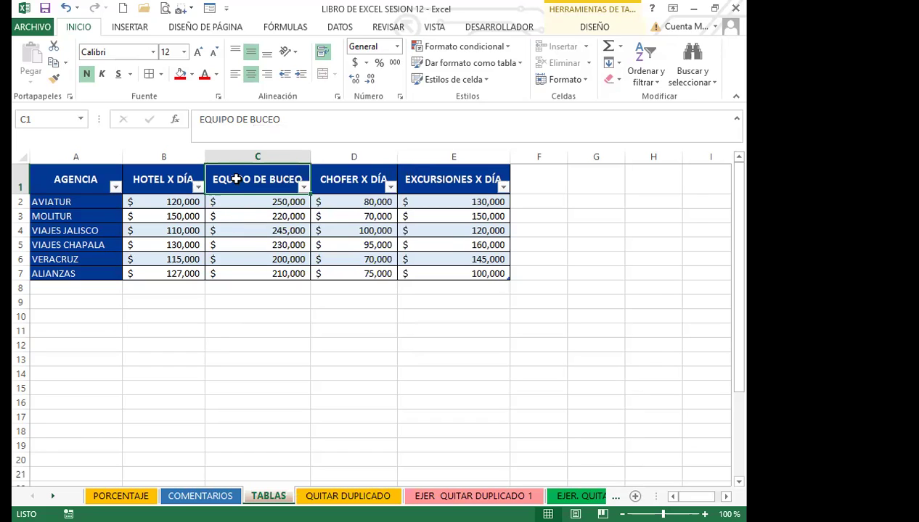
pyautogui.rightClick(239, 183)
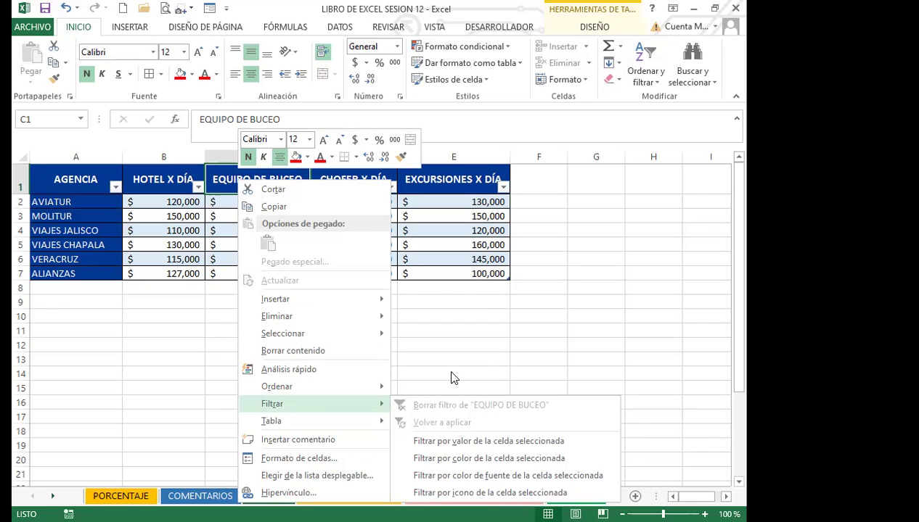
pyautogui.moveTo(51, 182); pyautogui.dragTo(476, 274)
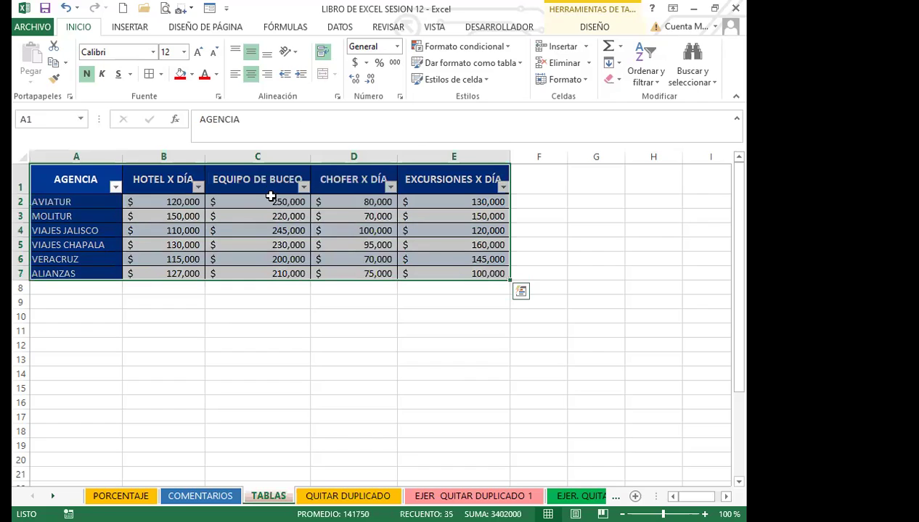
pyautogui.rightClick(280, 357)
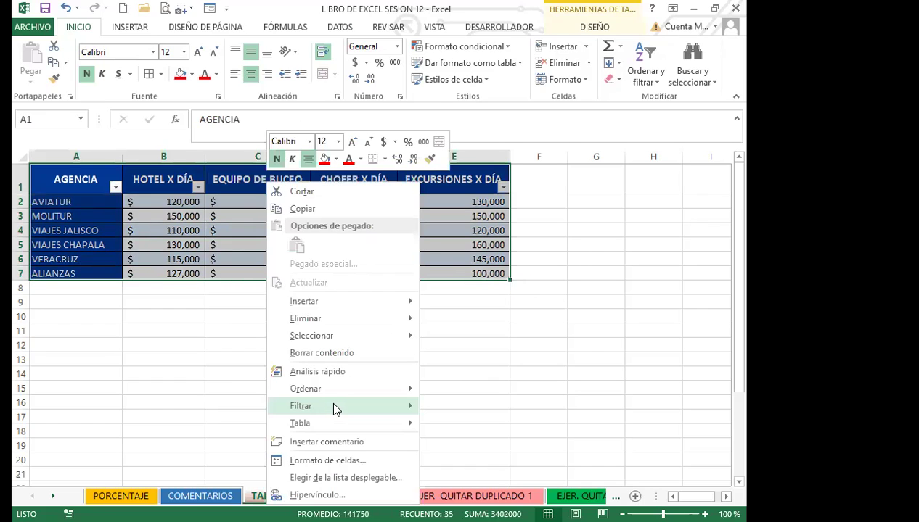
pyautogui.moveTo(339, 407)
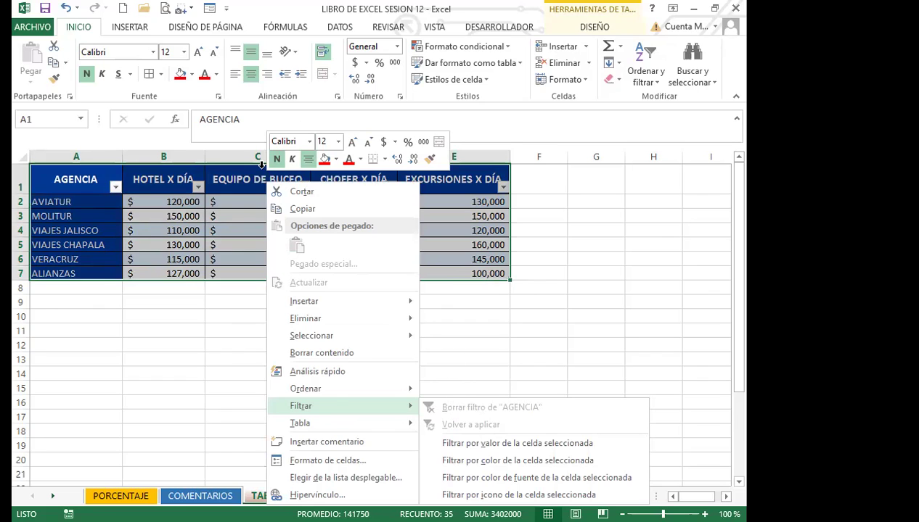
pyautogui.click(220, 173)
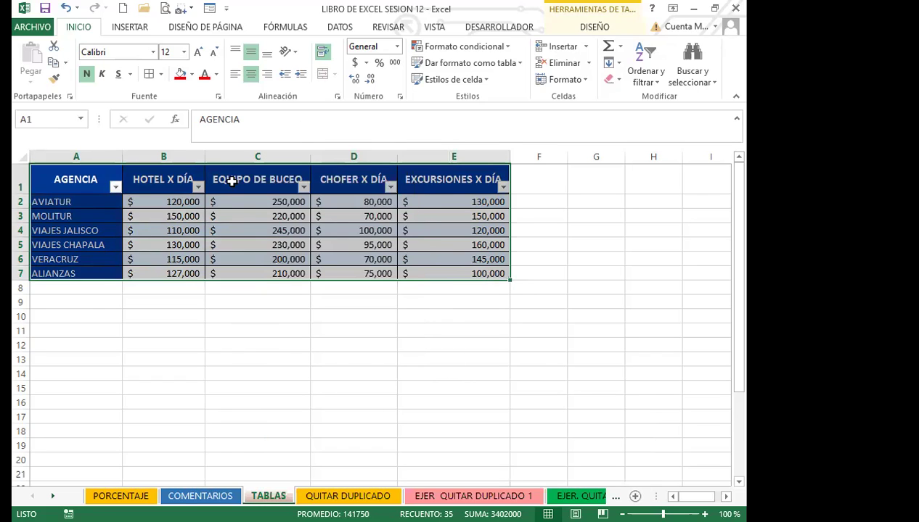
pyautogui.click(231, 183)
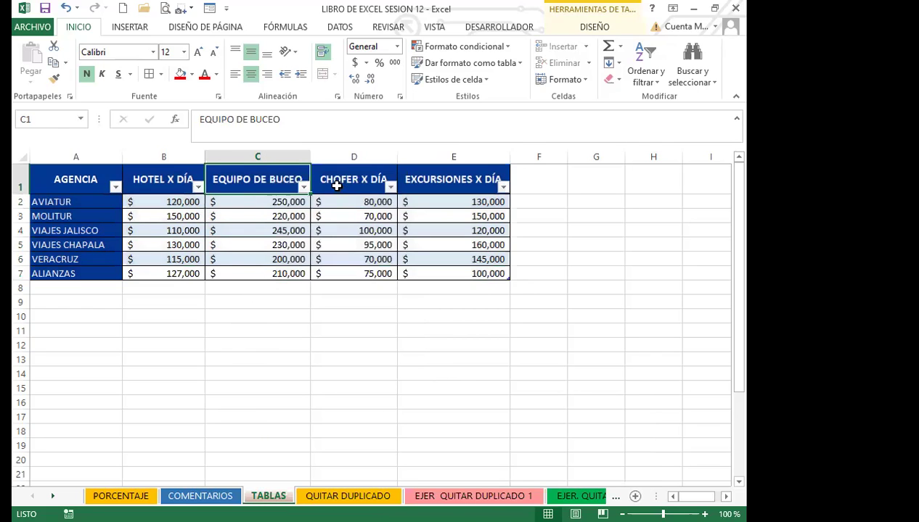
# Step: Toggle the filter buttons in the agency table's header row off and back on twice
pyautogui.click(342, 179)
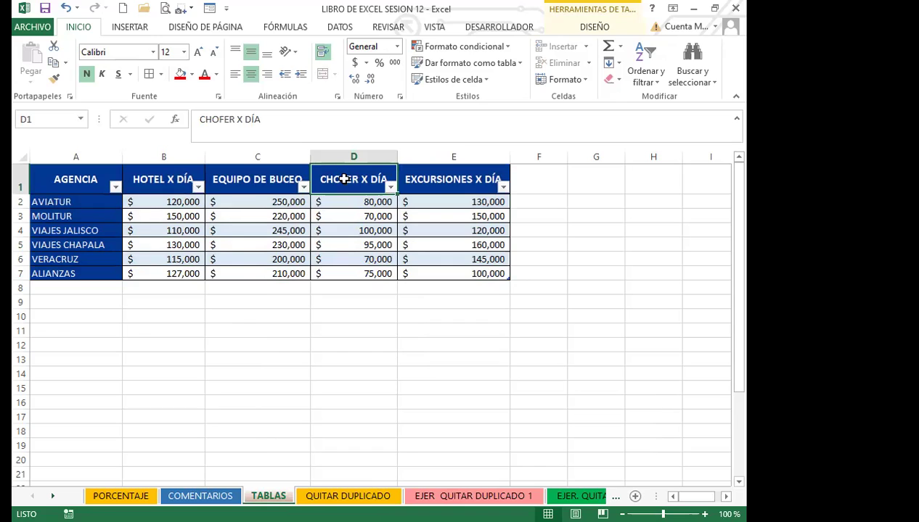
pyautogui.hotkey('ctrl', 'shift', 'l')
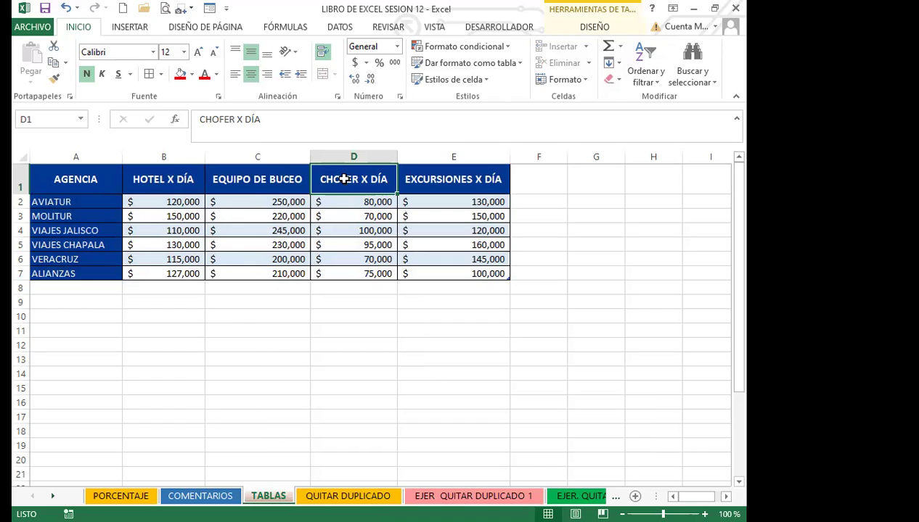
pyautogui.hotkey('ctrl', 'shift', 'l')
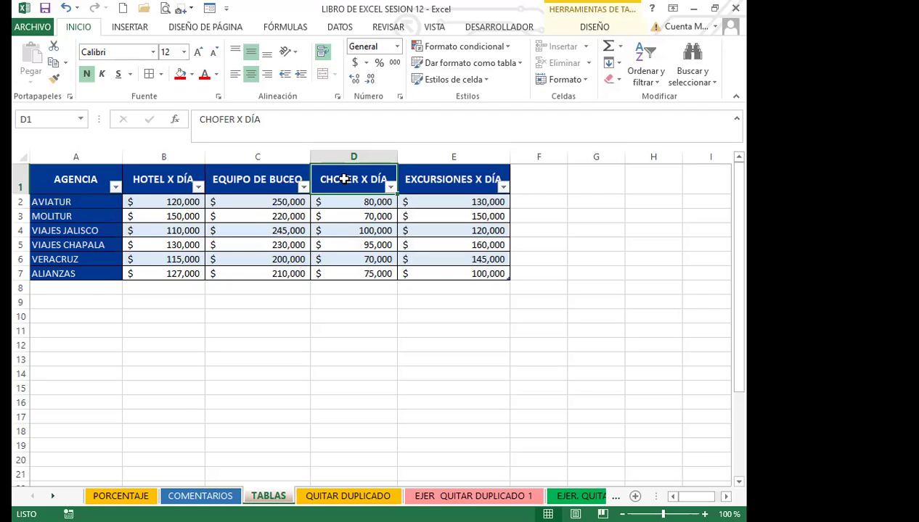
pyautogui.hotkey('ctrl', 'shift', 'l')
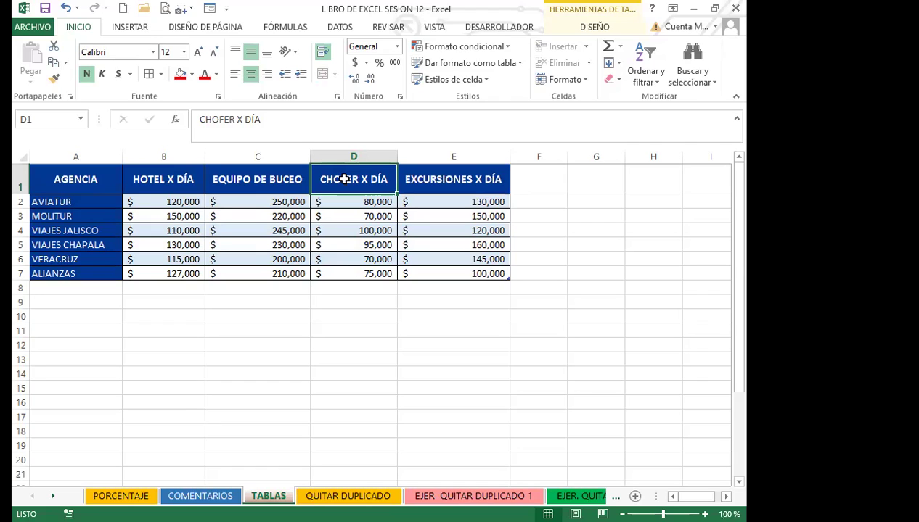
pyautogui.hotkey('ctrl', 'shift', 'l')
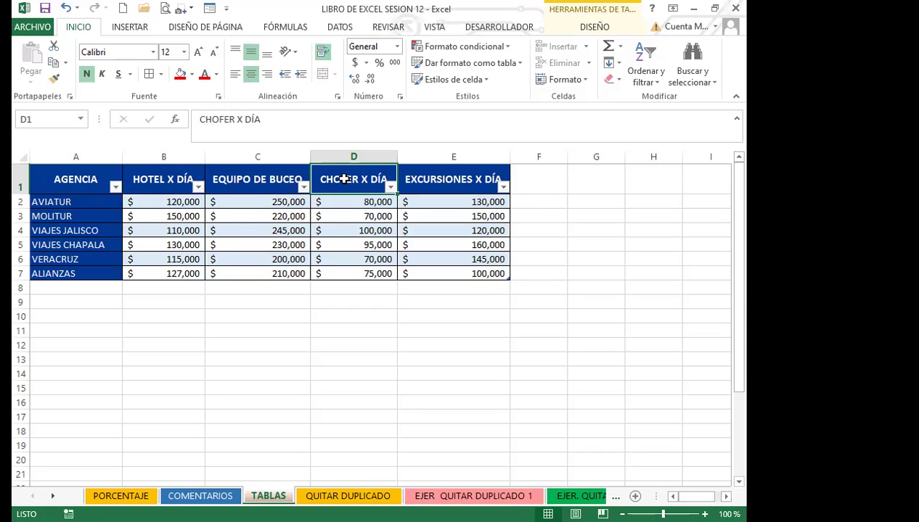
# Step: Toggle the agency table's header filter buttons several times from the CHOFER X DÍA and EQUIPO DE BUCEO headers, leaving them hidden
pyautogui.hotkey('ctrl', 'shift', 'l')
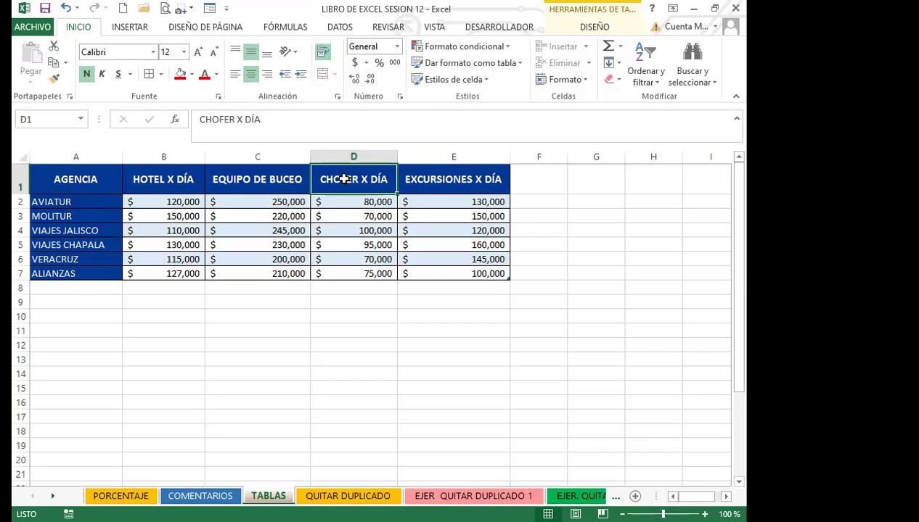
pyautogui.hotkey('ctrl', 'shift', 'l')
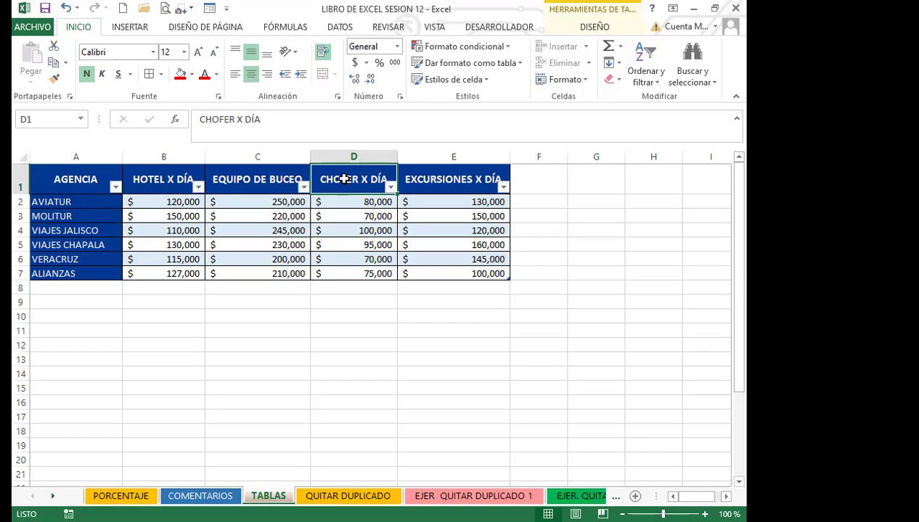
pyautogui.hotkey('ctrl', 'shift', 'l')
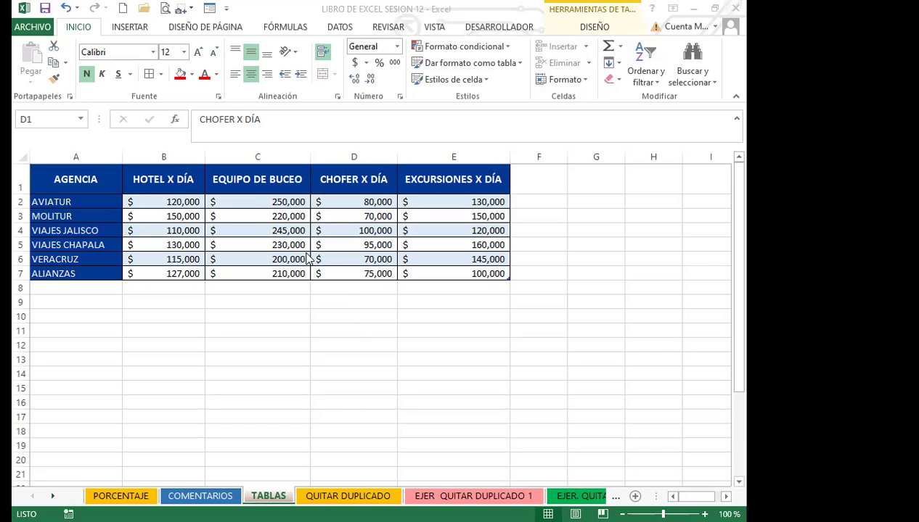
pyautogui.click(257, 181)
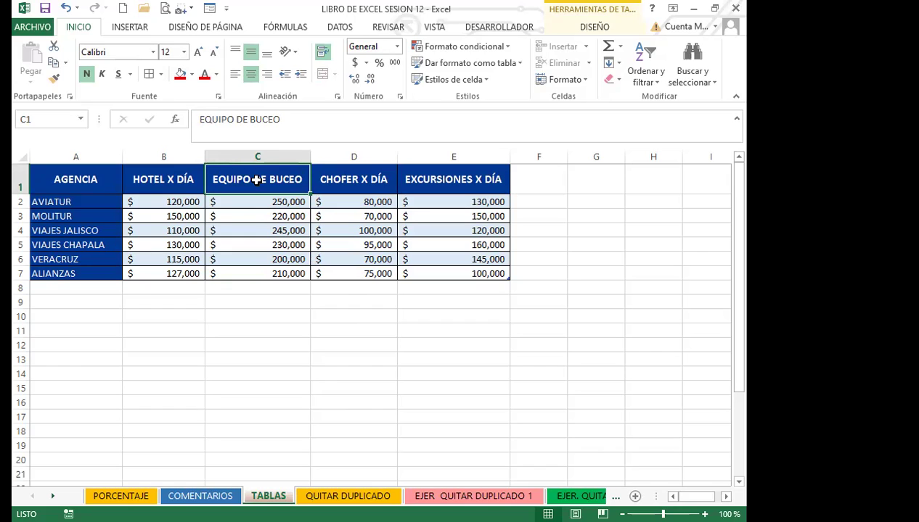
pyautogui.hotkey('ctrl', 'shift', 'l')
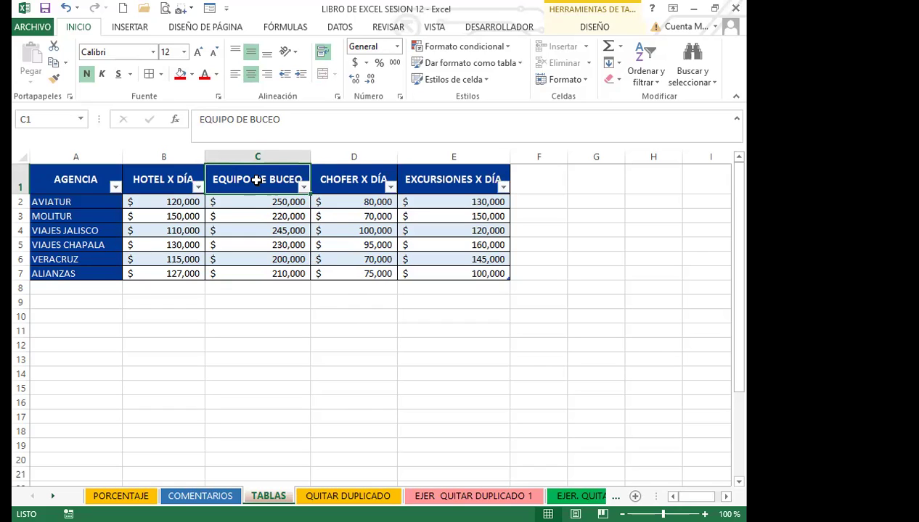
pyautogui.hotkey('ctrl', 'shift', 'l')
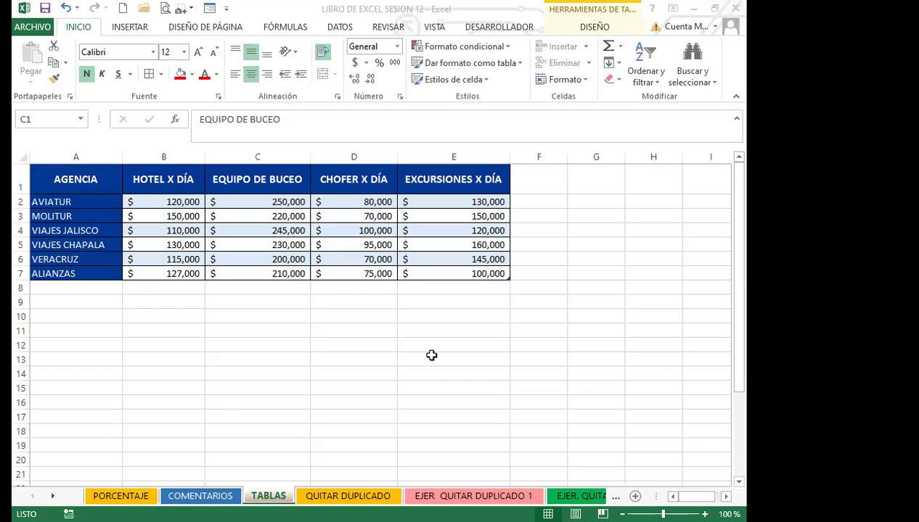
# Step: Fill the ALIANZAS row A30:E30 of the plain, unformatted agency range down through row 37, and undo the fill
pyautogui.click(367, 274)
pyautogui.click(84, 174)
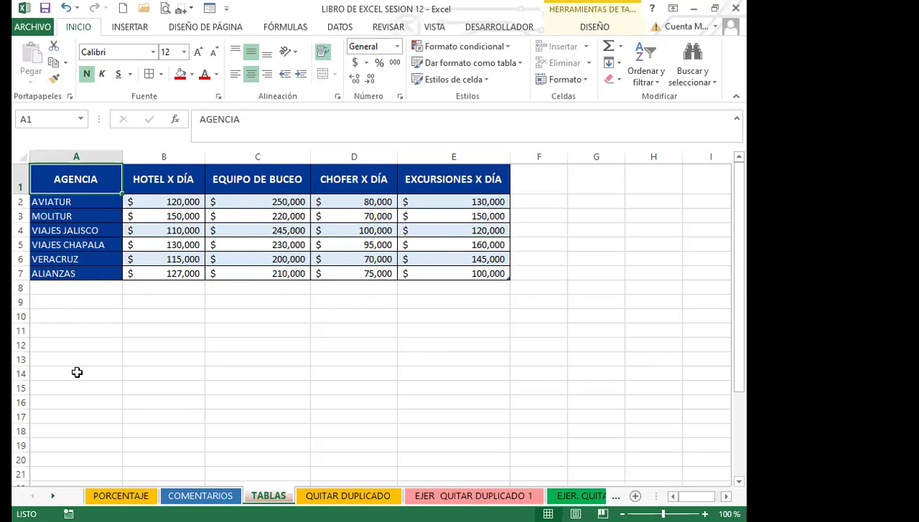
pyautogui.scroll(-3, 129, 353)
pyautogui.scroll(-4, 128, 353)
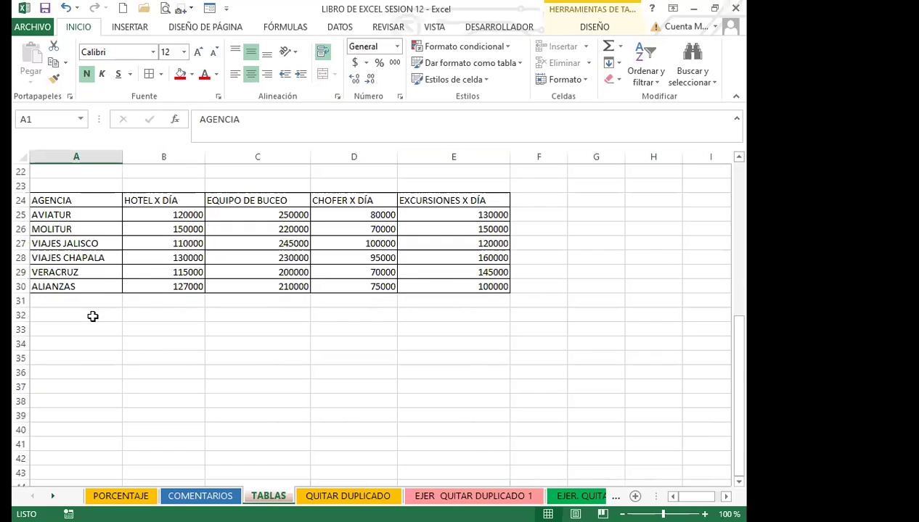
pyautogui.click(490, 287)
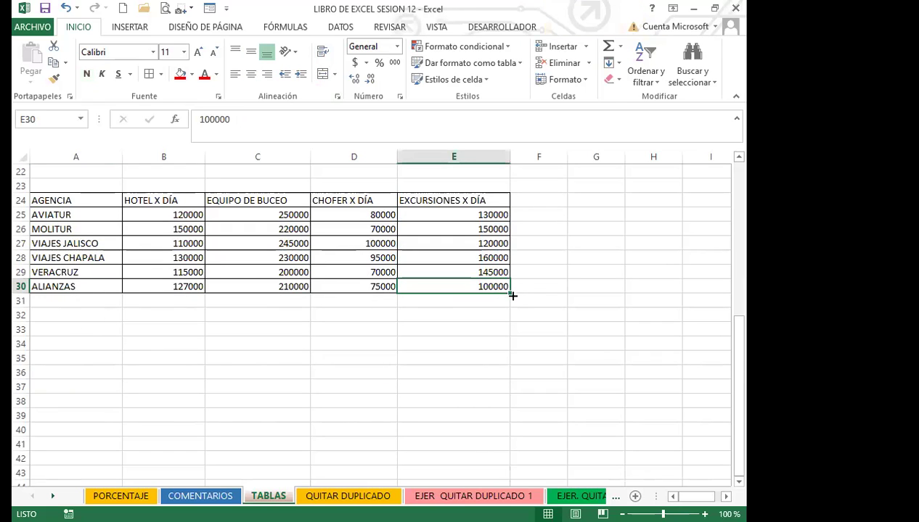
pyautogui.moveTo(68, 287); pyautogui.dragTo(511, 309)
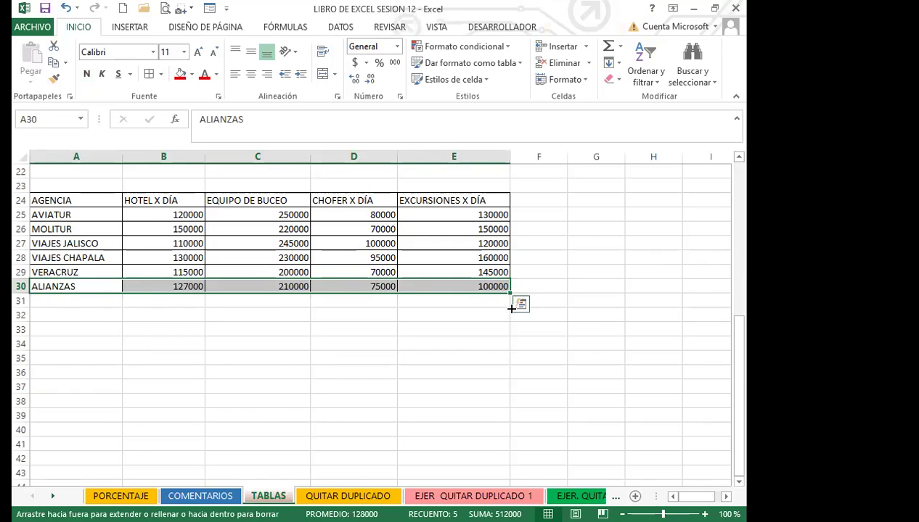
pyautogui.moveTo(511, 391); pyautogui.dragTo(615, 375)
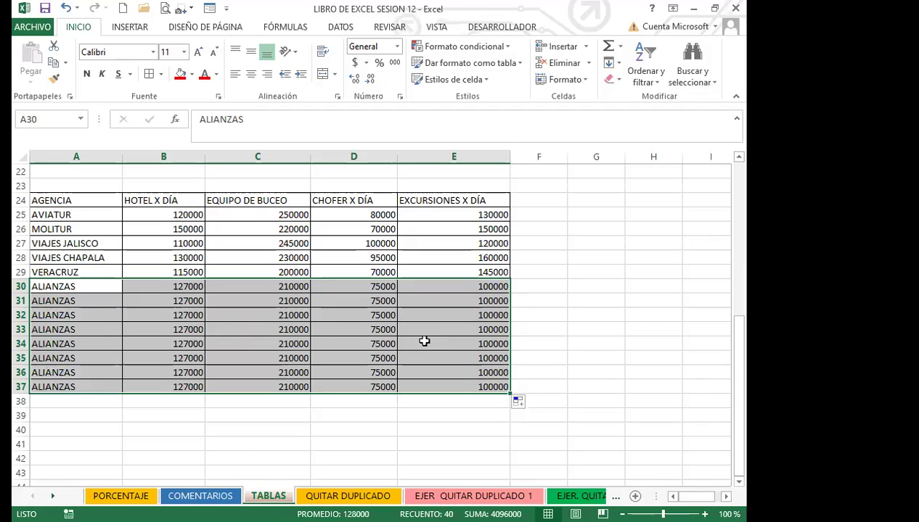
pyautogui.hotkey('ctrl', 'z')
# Step: Try to extend the plain agency range downward by filling from cell E30 alone, and check the extent A24:E30
pyautogui.click(361, 316)
pyautogui.click(484, 288)
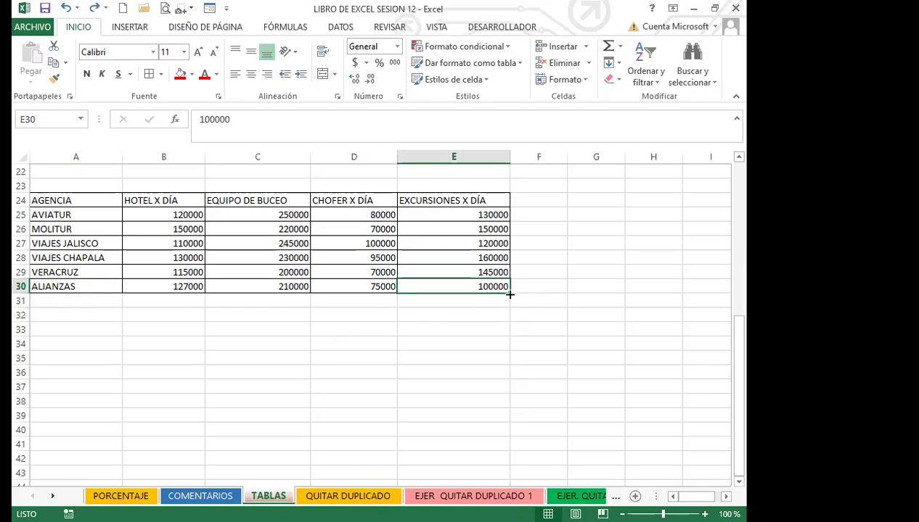
pyautogui.moveTo(511, 294); pyautogui.dragTo(517, 373)
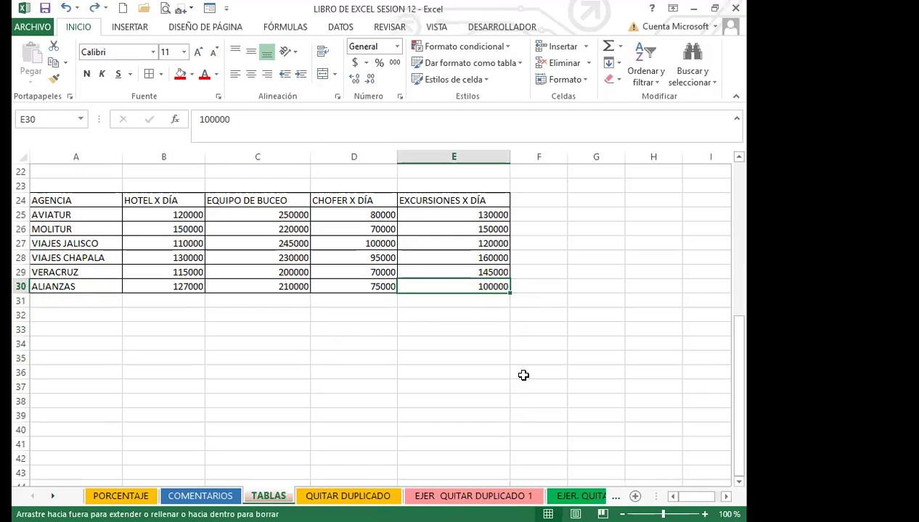
pyautogui.hotkey('ctrl', 'z')
pyautogui.click(412, 353)
pyautogui.moveTo(45, 200); pyautogui.dragTo(458, 289)
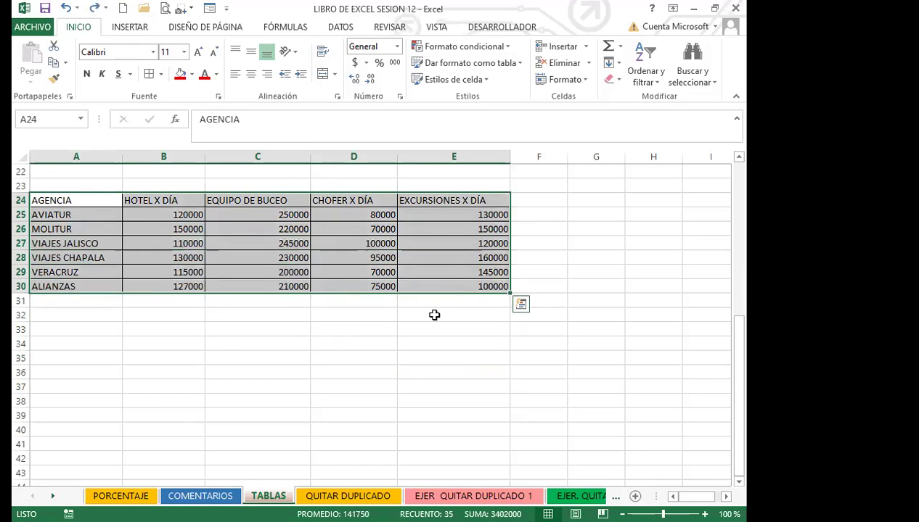
pyautogui.click(414, 357)
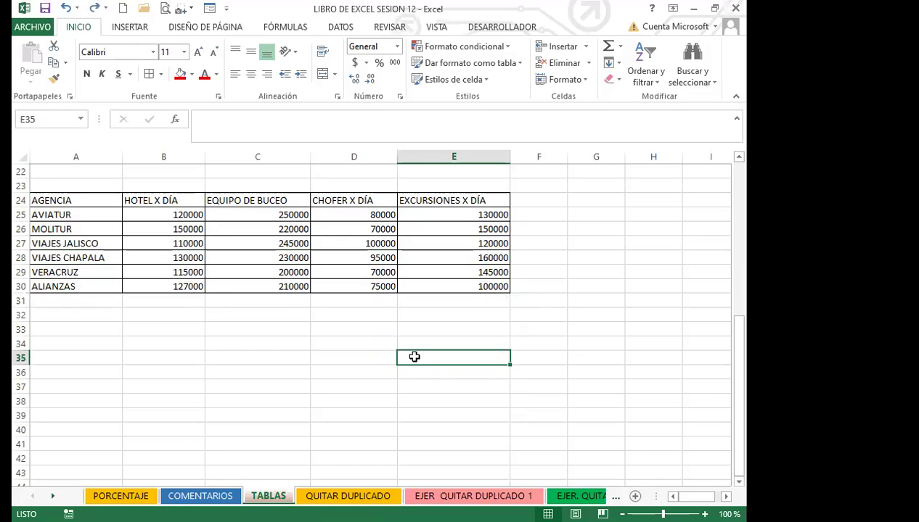
# Step: Insert blank rows at row 23 above the plain agency range, and undo the insertions
pyautogui.click(21, 186)
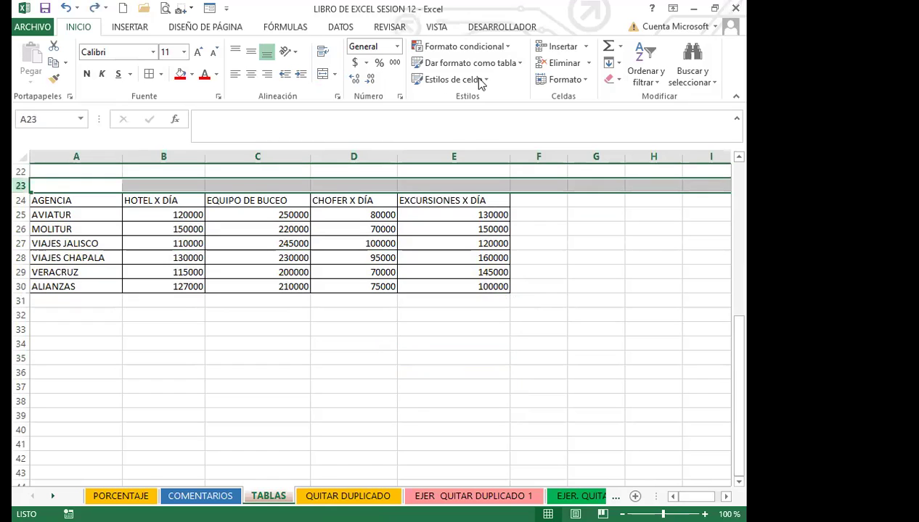
pyautogui.click(564, 51)
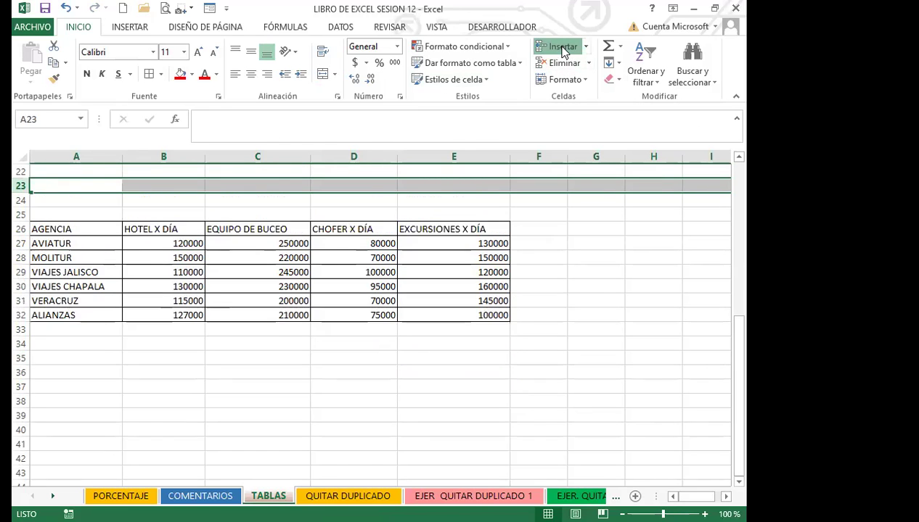
pyautogui.click(559, 55)
pyautogui.hotkey('ctrl', 'z')
pyautogui.hotkey('ctrl', 'z')
pyautogui.hotkey('ctrl', 'z')
pyautogui.hotkey('ctrl', 'z')
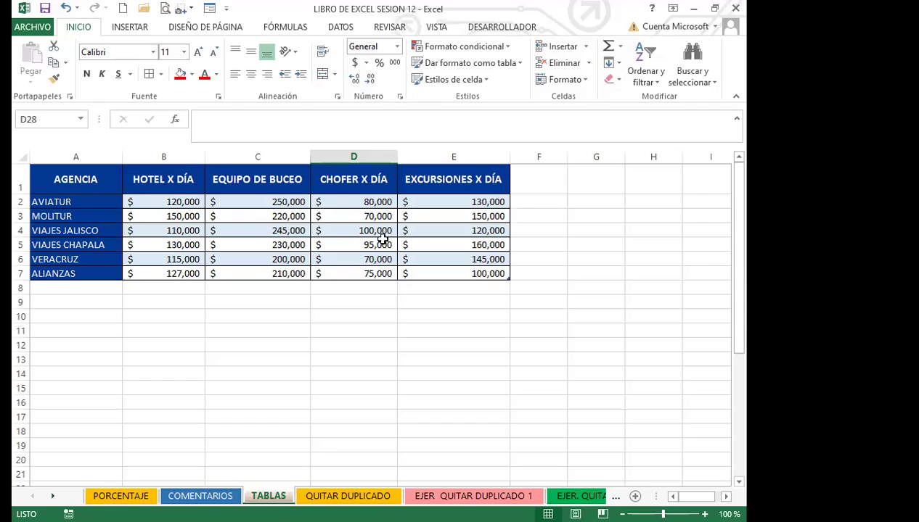
# Step: Select cell E7 at the end of the ALIANZAS row in the formatted agency table
pyautogui.click(358, 271)
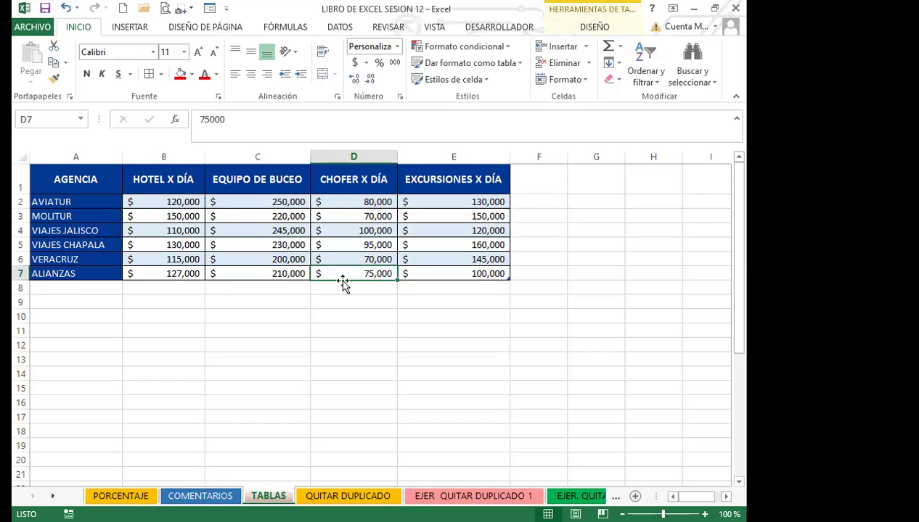
pyautogui.click(301, 274)
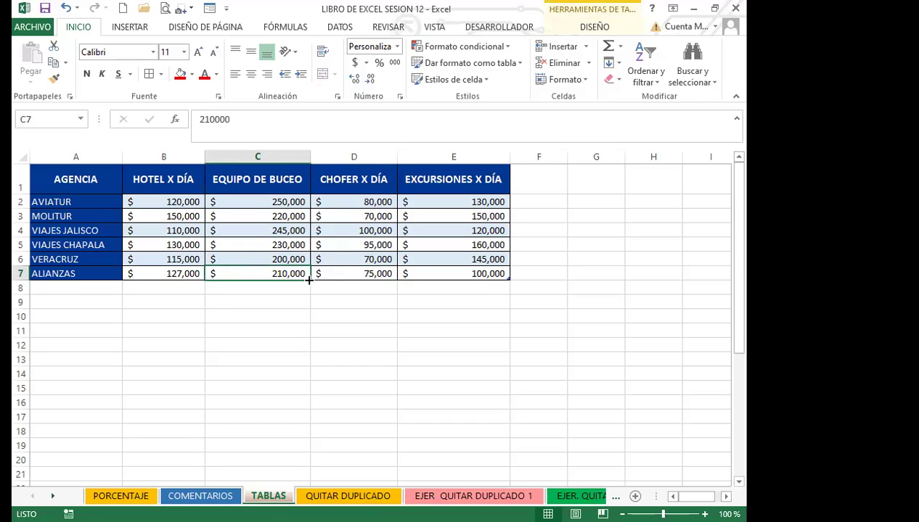
pyautogui.click(483, 274)
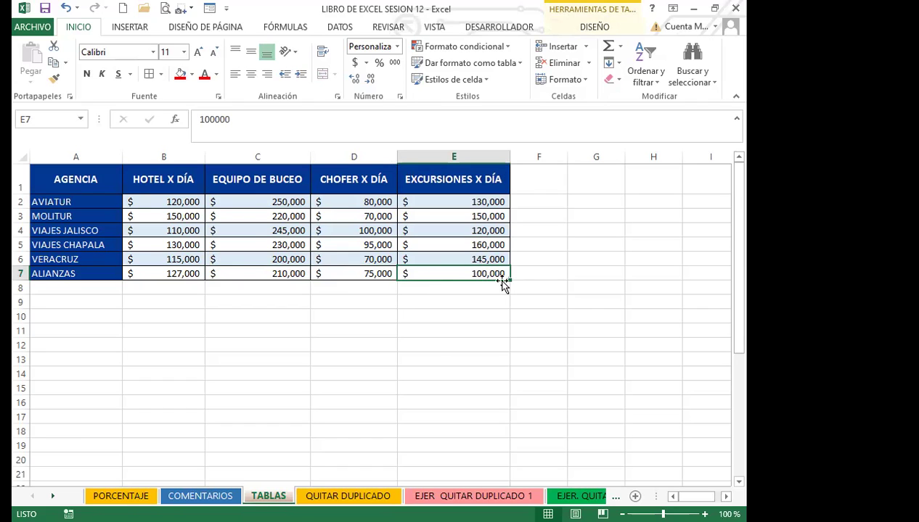
pyautogui.click(281, 257)
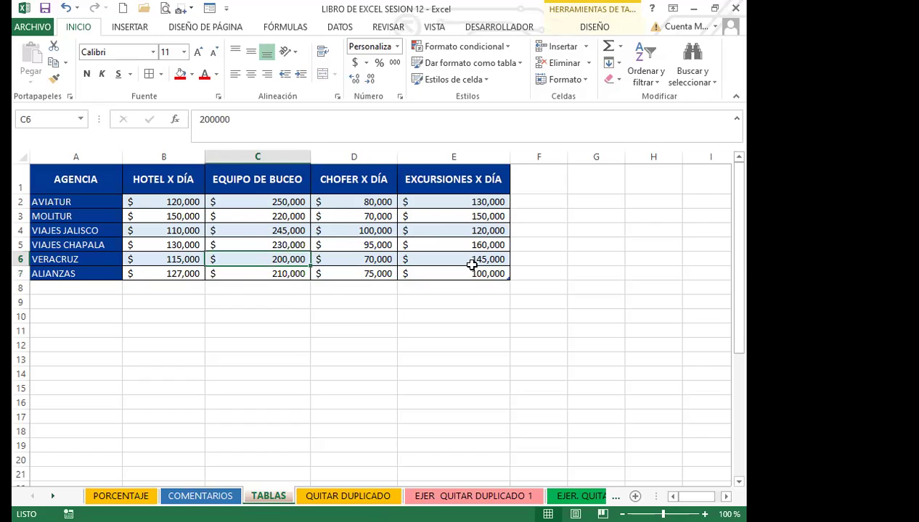
pyautogui.click(431, 275)
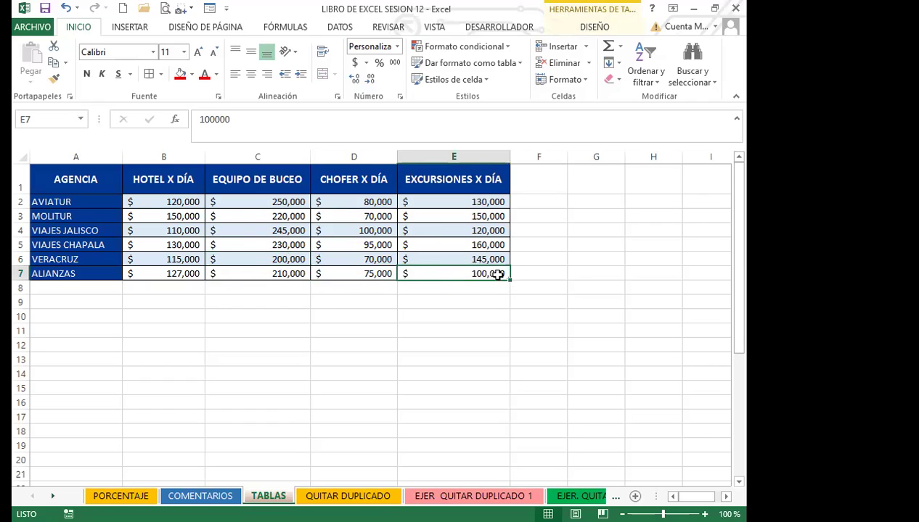
pyautogui.click(356, 272)
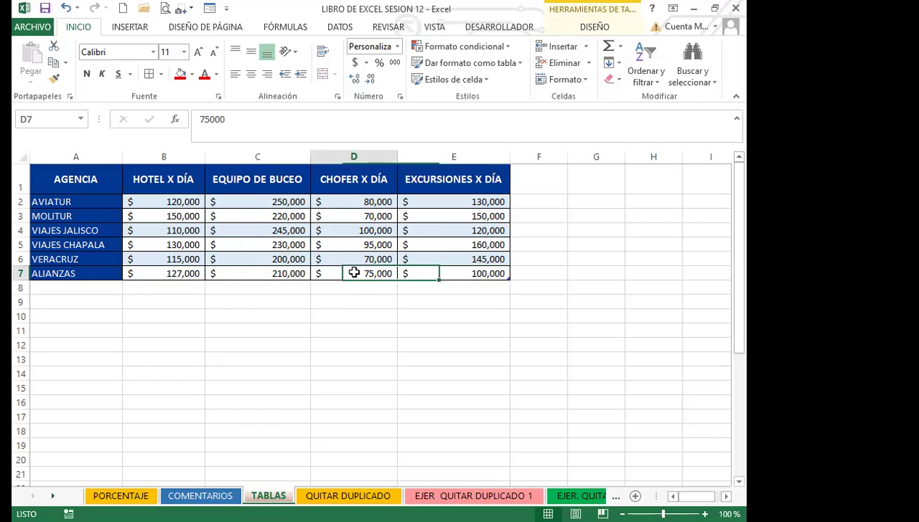
pyautogui.click(428, 270)
pyautogui.click(371, 269)
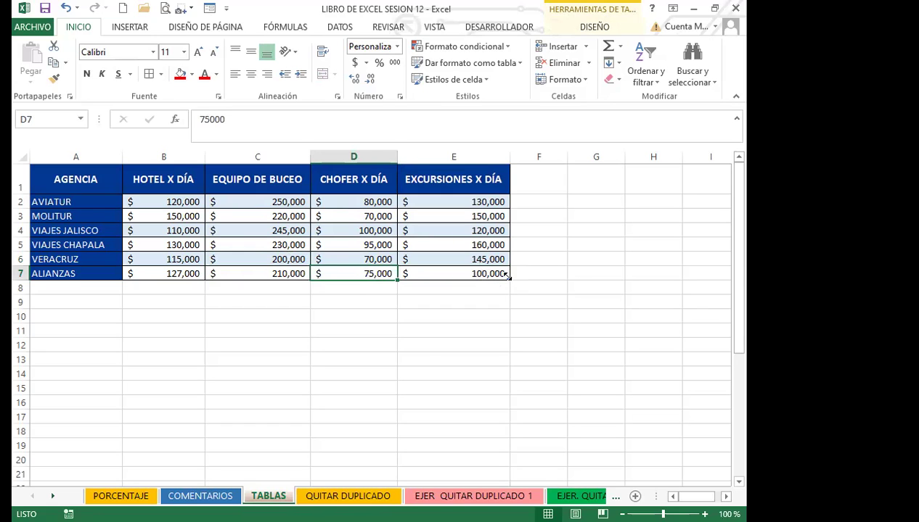
# Step: Resize the agency table so it extends down to row 15, and extend it further to row 19
pyautogui.moveTo(507, 275); pyautogui.dragTo(503, 395)
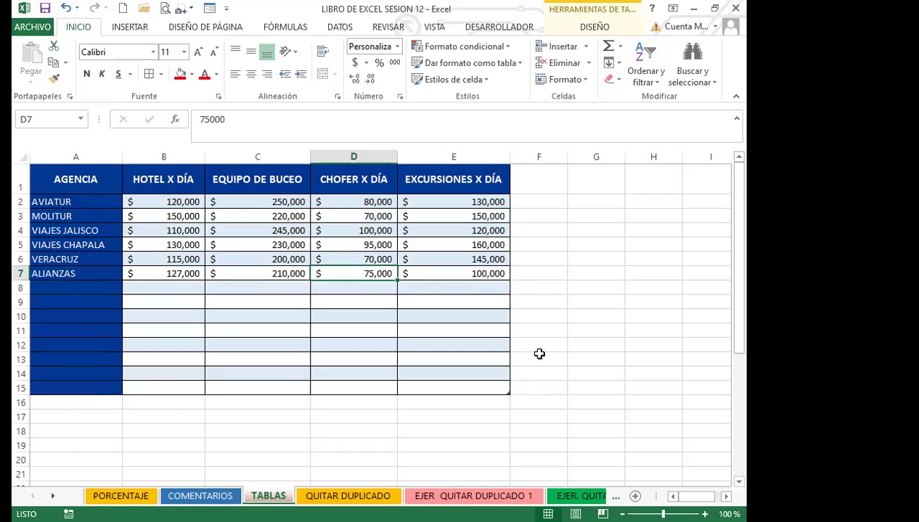
pyautogui.scroll(-8, 539, 354)
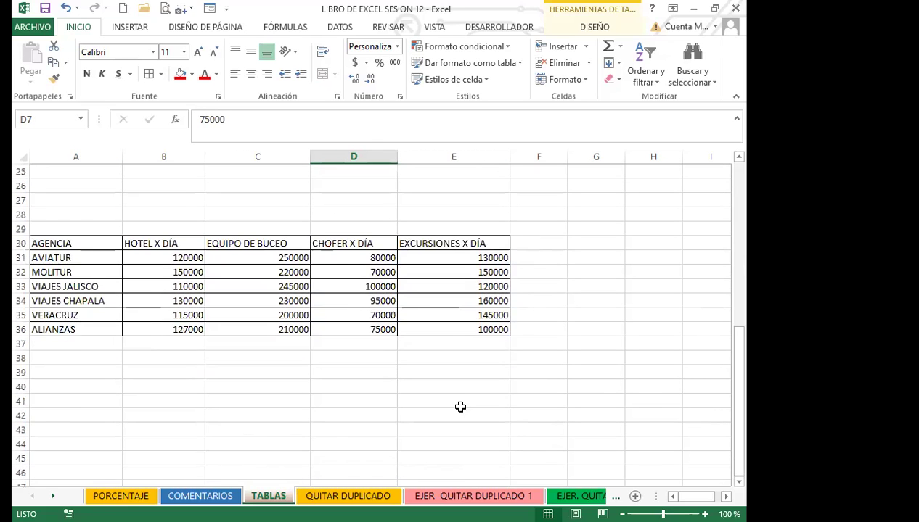
pyautogui.scroll(8, 460, 407)
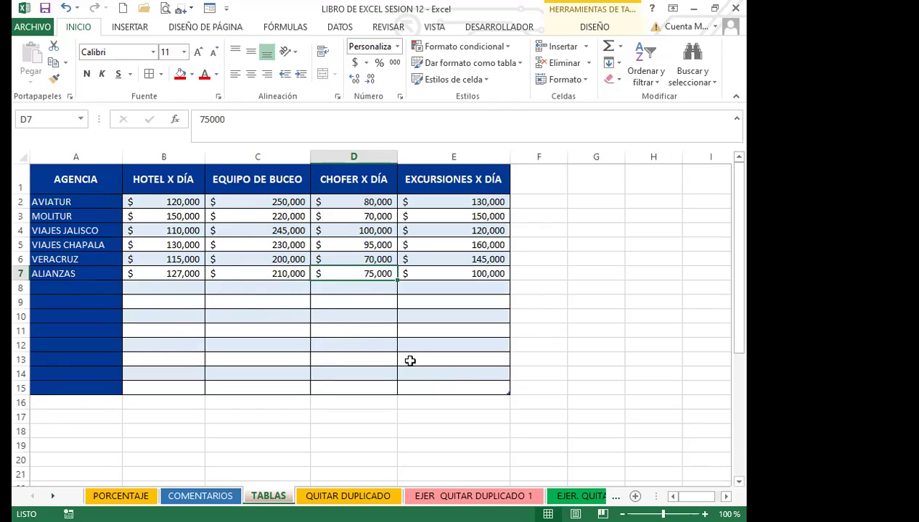
pyautogui.click(352, 317)
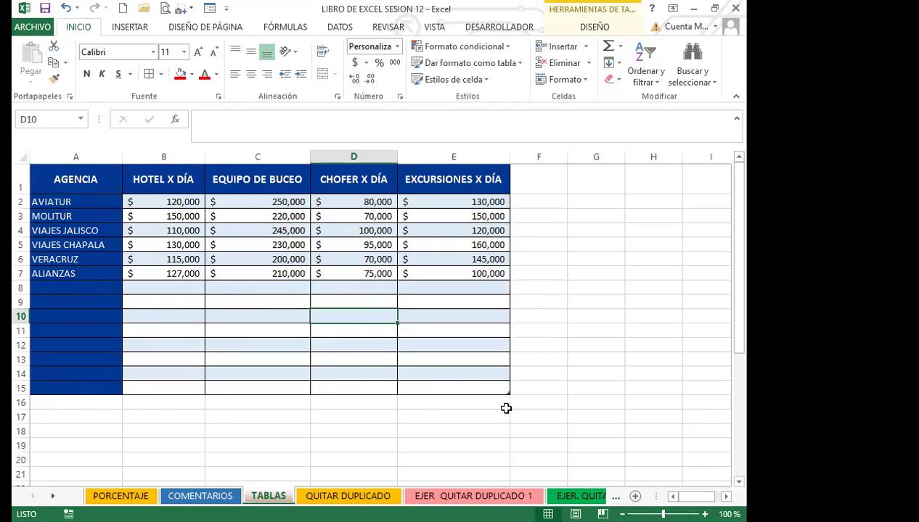
pyautogui.moveTo(509, 402); pyautogui.dragTo(507, 447)
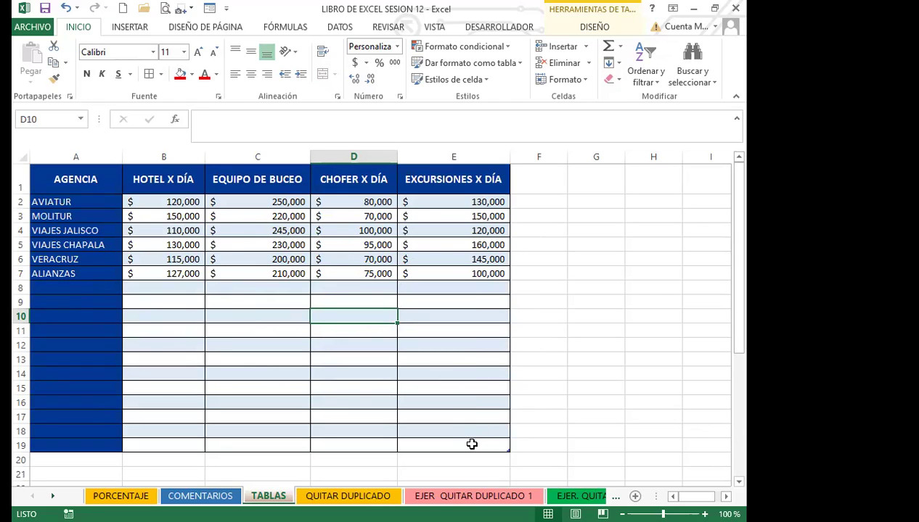
# Step: Shrink the agency table so it ends at row 8 and inspect the cells beneath it
pyautogui.moveTo(507, 451); pyautogui.dragTo(503, 289)
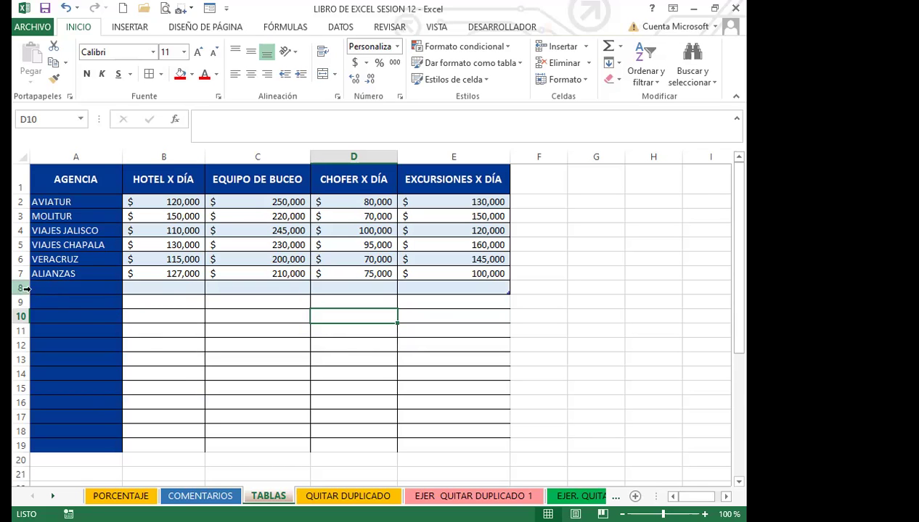
pyautogui.scroll(-4, 432, 330)
pyautogui.click(439, 344)
pyautogui.scroll(4, 364, 332)
pyautogui.click(354, 300)
pyautogui.click(463, 334)
pyautogui.click(512, 354)
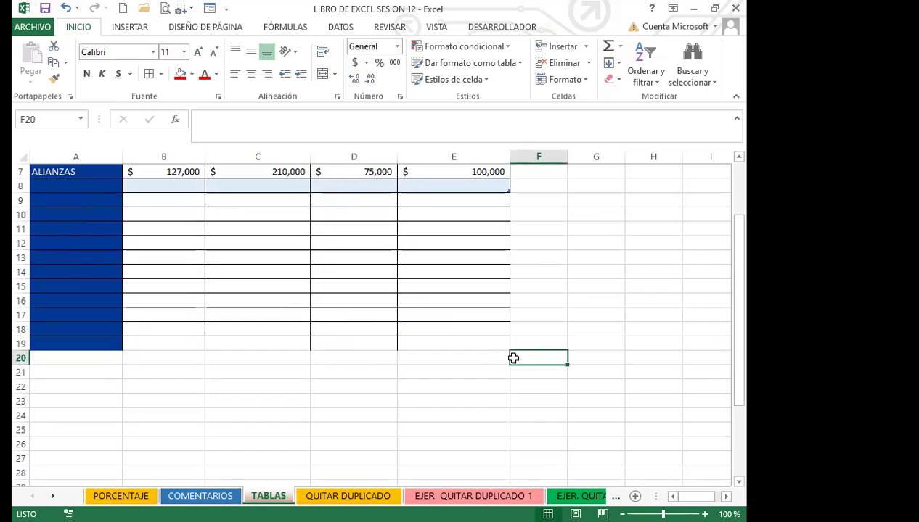
pyautogui.click(83, 237)
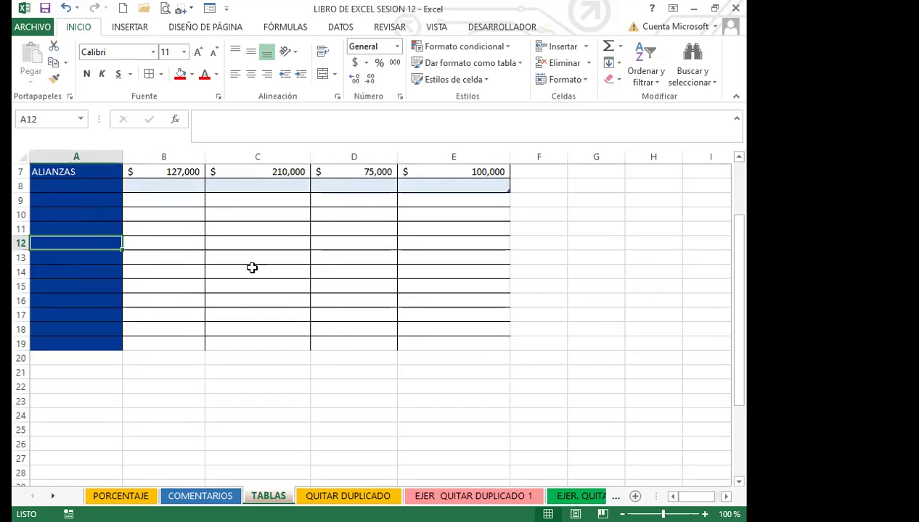
pyautogui.scroll(2, 298, 313)
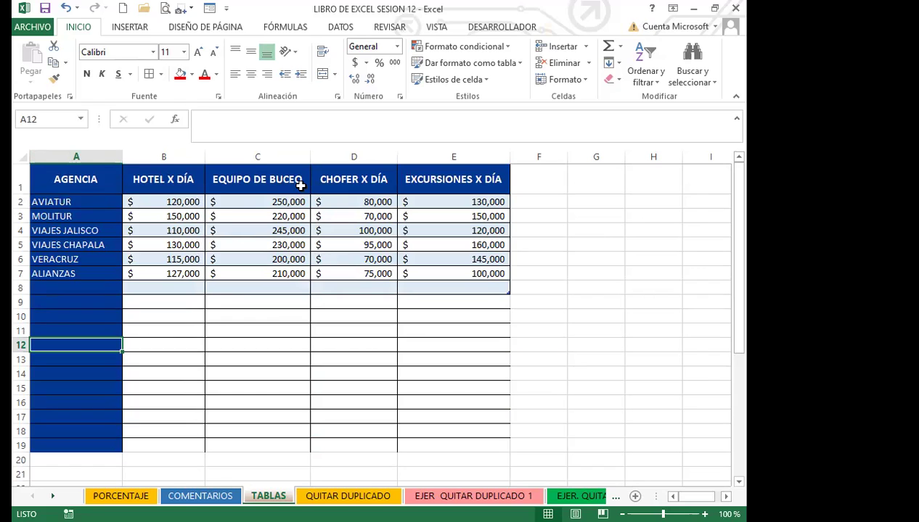
# Step: Compare cells inside the agency table with the formatted cells below row 8 to see which belong to the table
pyautogui.click(179, 329)
pyautogui.click(157, 287)
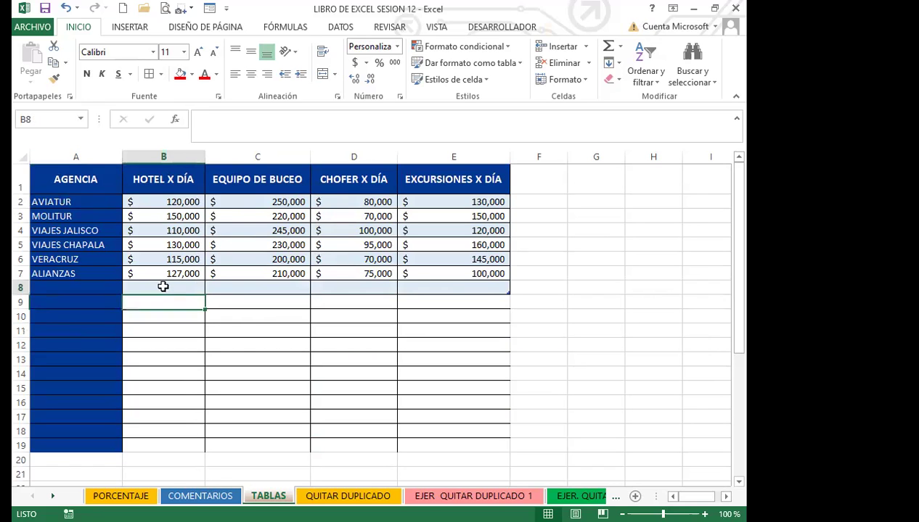
pyautogui.click(444, 289)
pyautogui.click(352, 259)
pyautogui.click(339, 231)
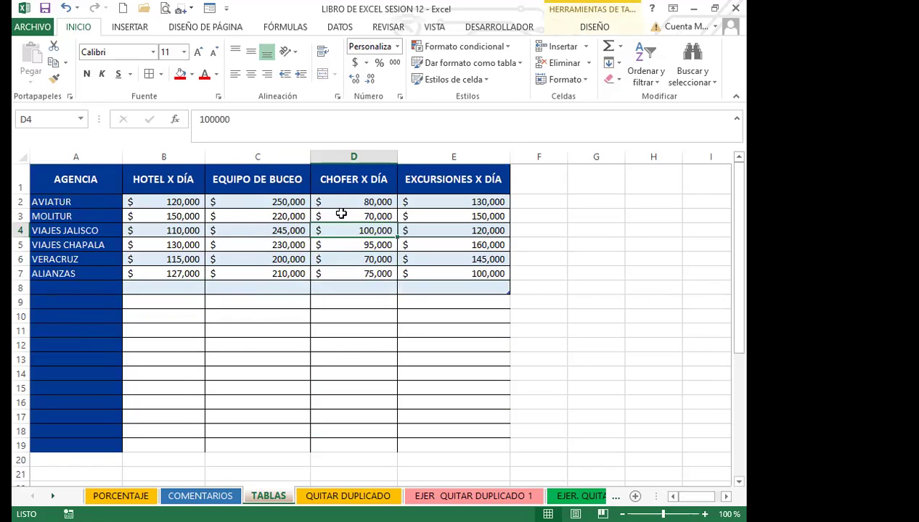
pyautogui.click(341, 201)
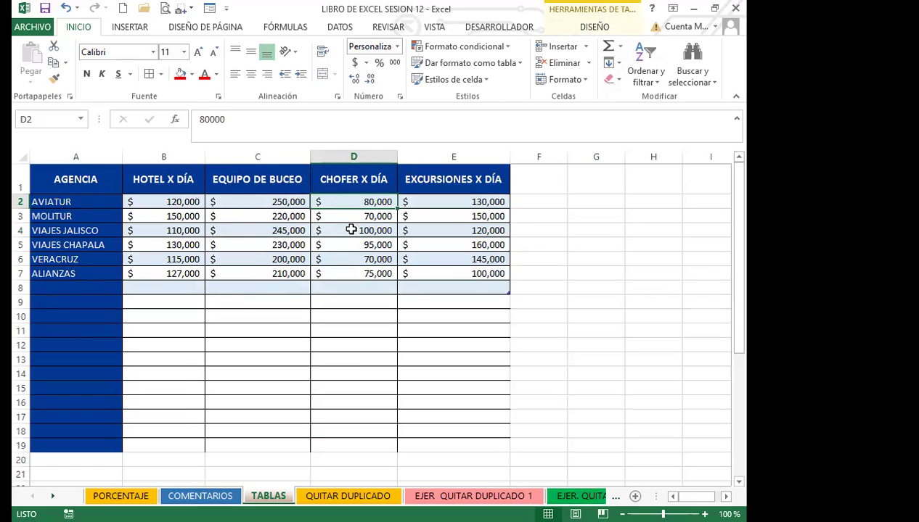
pyautogui.click(341, 230)
pyautogui.click(350, 287)
pyautogui.click(338, 317)
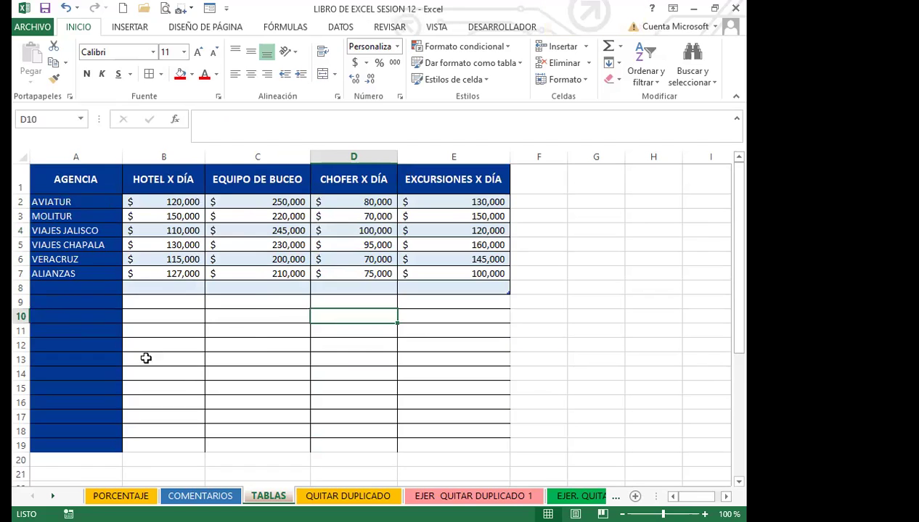
pyautogui.click(162, 360)
pyautogui.scroll(-3, 182, 359)
pyautogui.scroll(2, 210, 348)
pyautogui.click(251, 290)
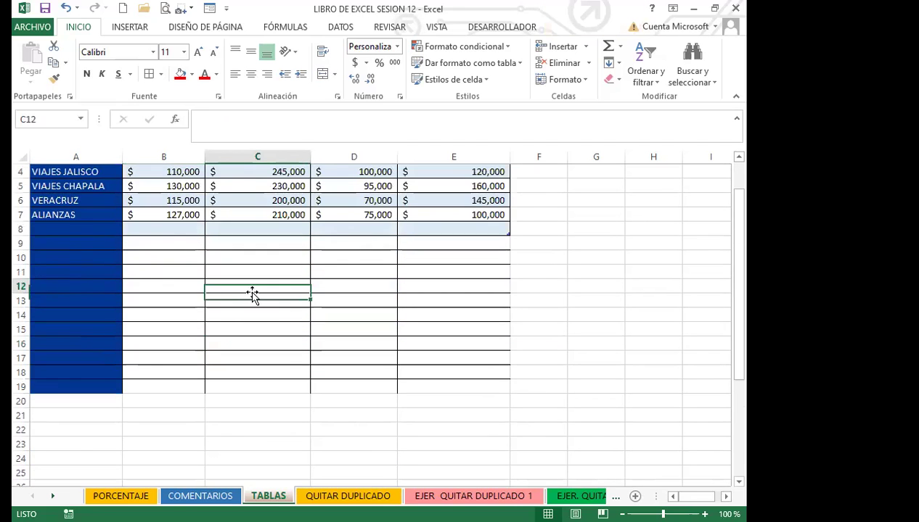
pyautogui.scroll(1, 353, 303)
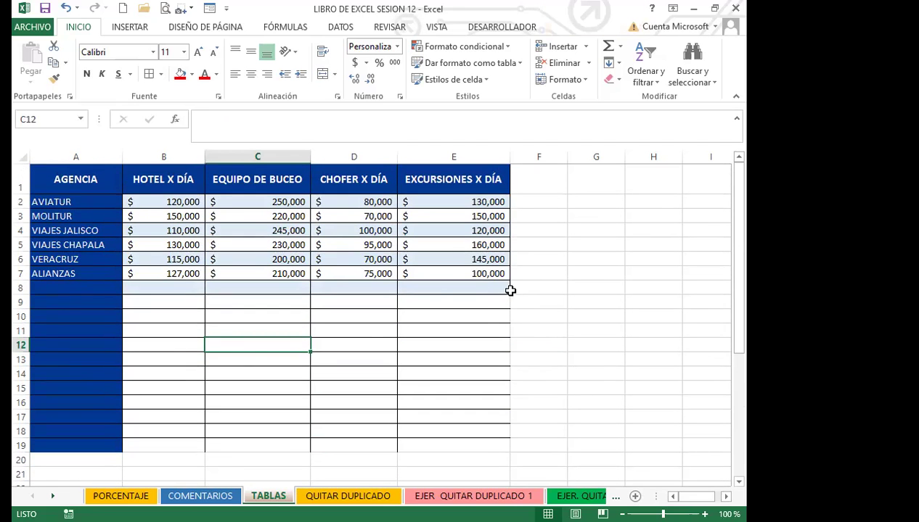
# Step: Extend the agency table down to row 20 and shrink it back so it ends at row 7
pyautogui.moveTo(509, 291); pyautogui.dragTo(519, 460)
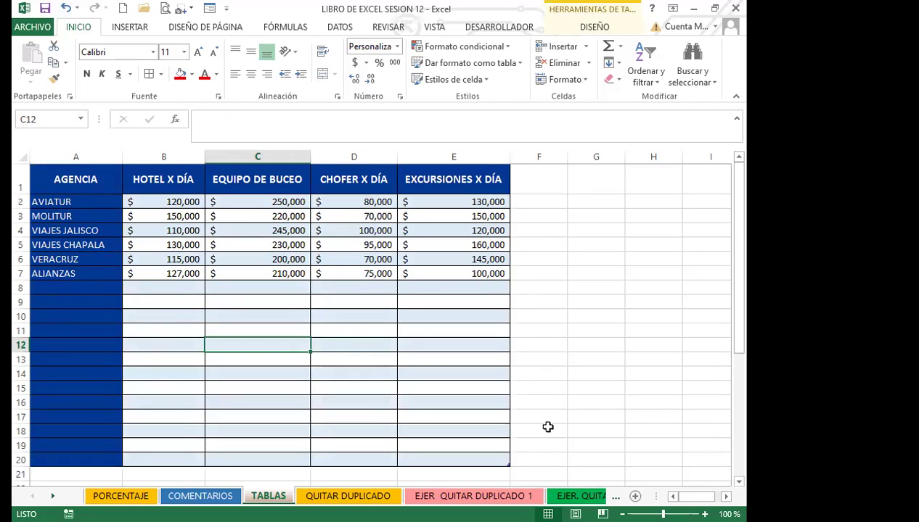
pyautogui.moveTo(509, 465); pyautogui.dragTo(506, 276)
pyautogui.click(399, 253)
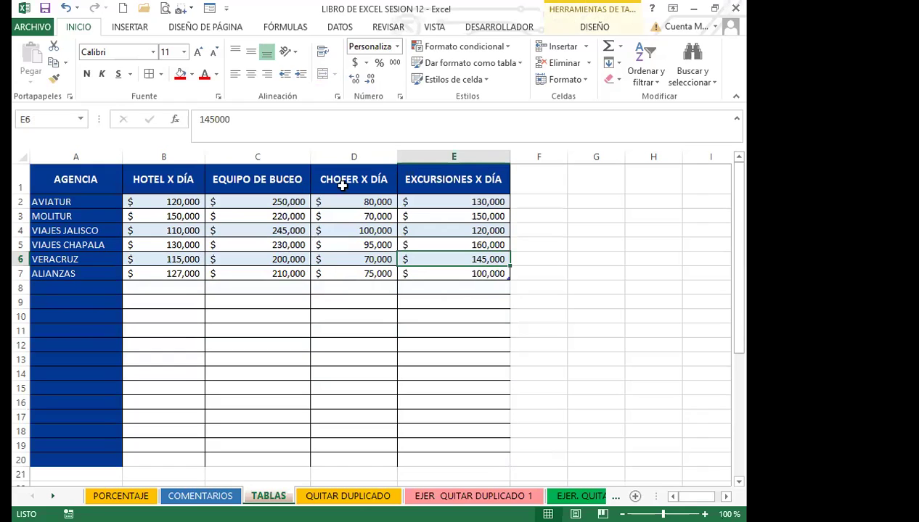
pyautogui.click(347, 241)
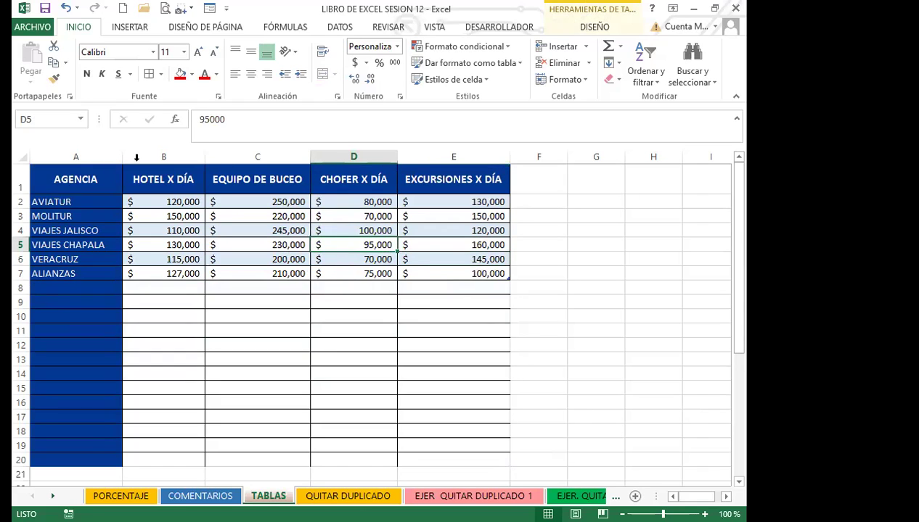
pyautogui.moveTo(80, 274); pyautogui.dragTo(102, 177)
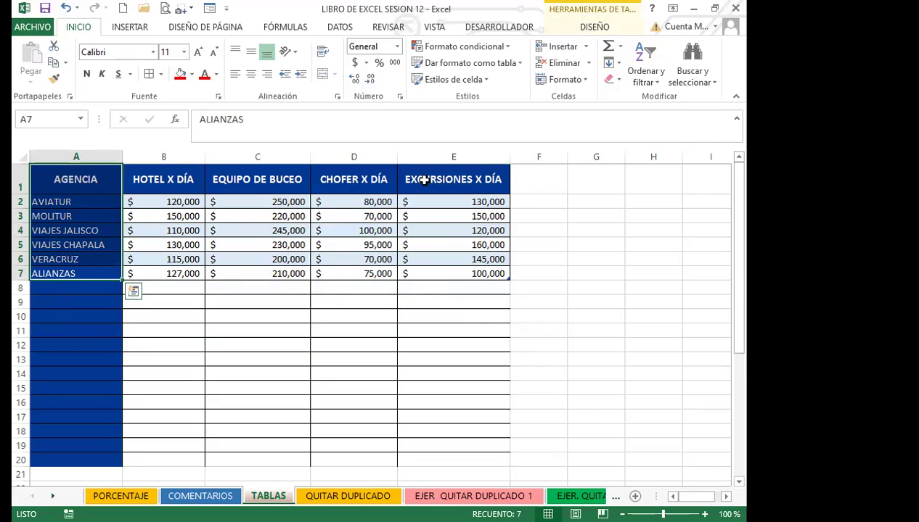
pyautogui.click(161, 290)
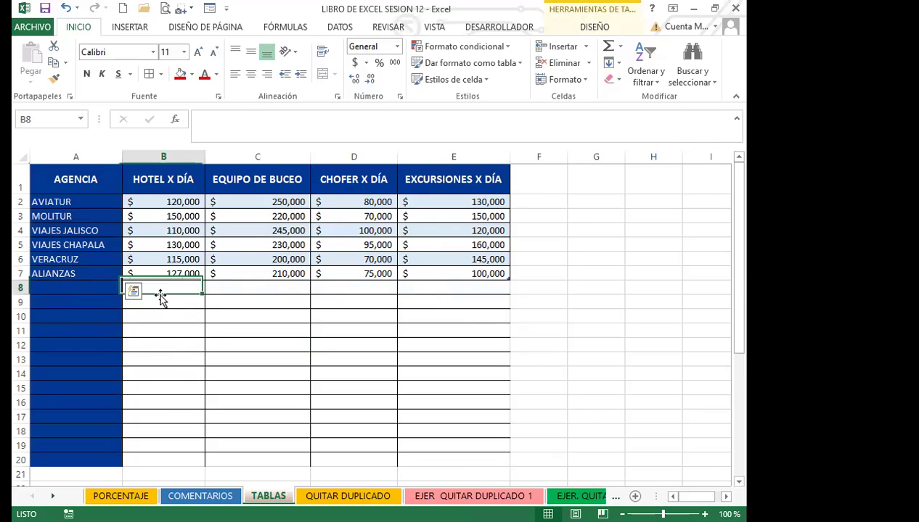
pyautogui.scroll(-3, 253, 329)
pyautogui.scroll(3, 342, 342)
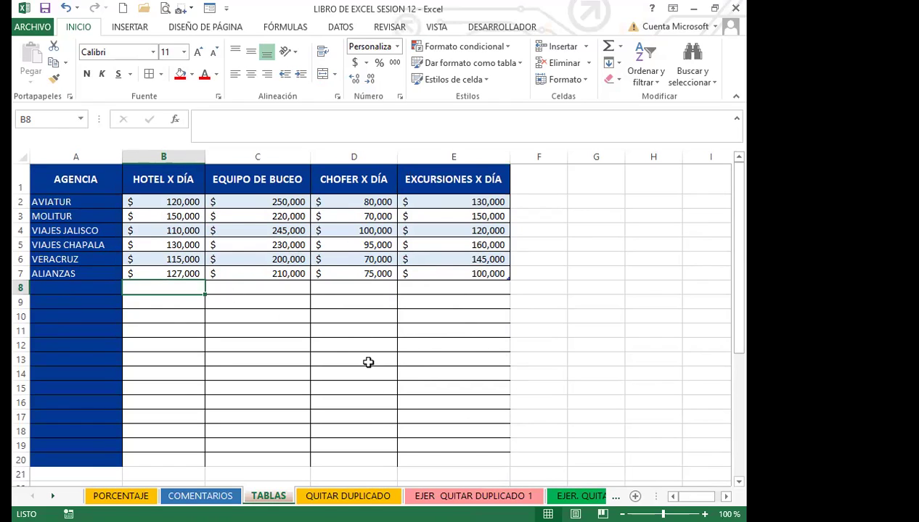
pyautogui.click(345, 331)
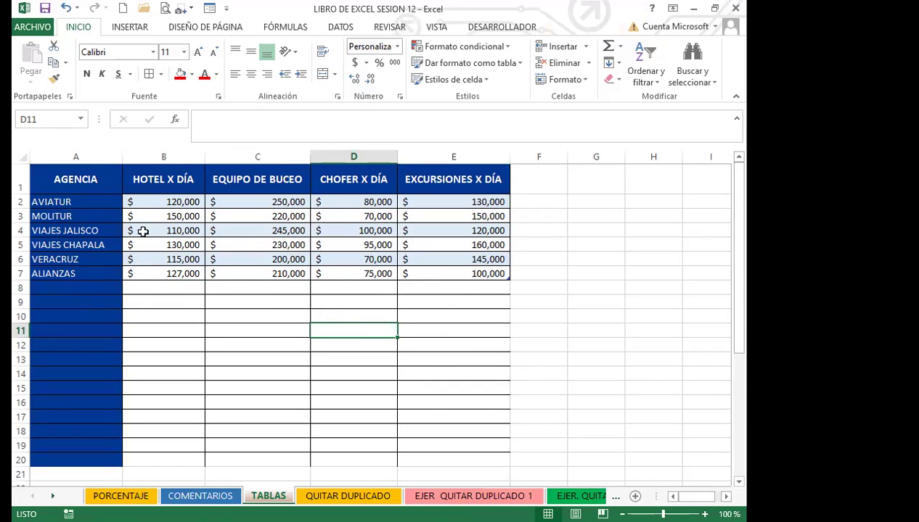
# Step: Select the whole agency table A1:E7 and display its table style options
pyautogui.moveTo(62, 179); pyautogui.dragTo(477, 272)
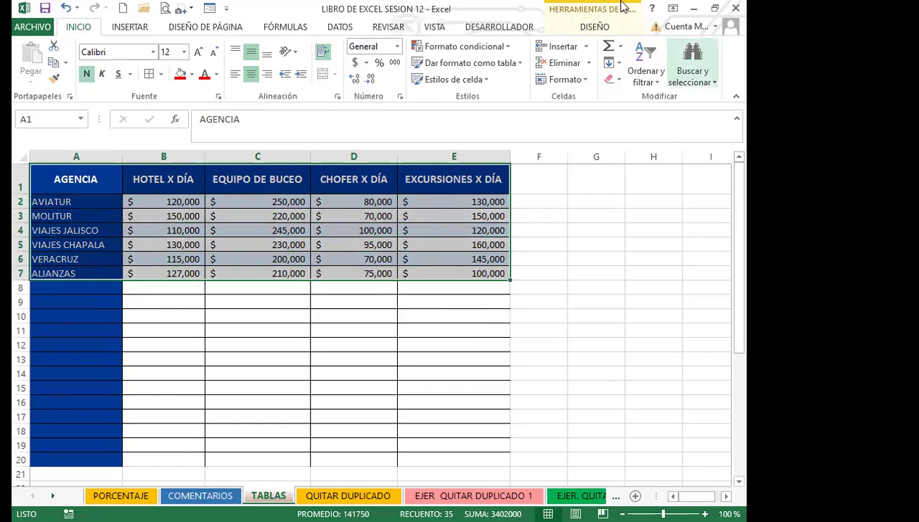
pyautogui.click(600, 32)
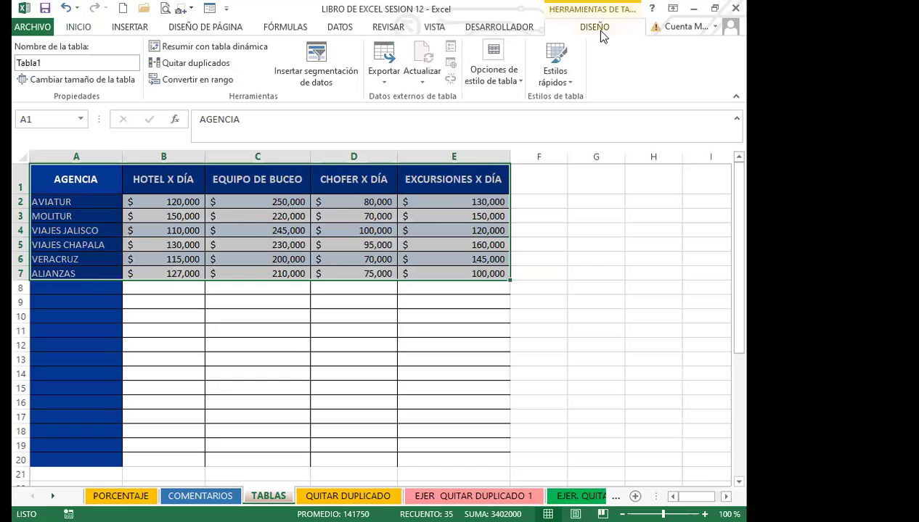
pyautogui.click(521, 82)
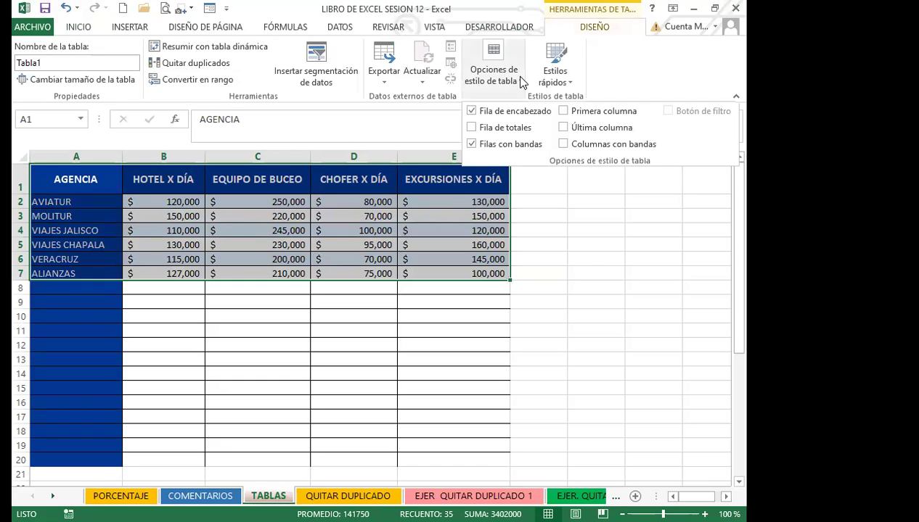
# Step: Try the light orange gridded quick style on the table, followed by the medium blue gridded style
pyautogui.click(571, 86)
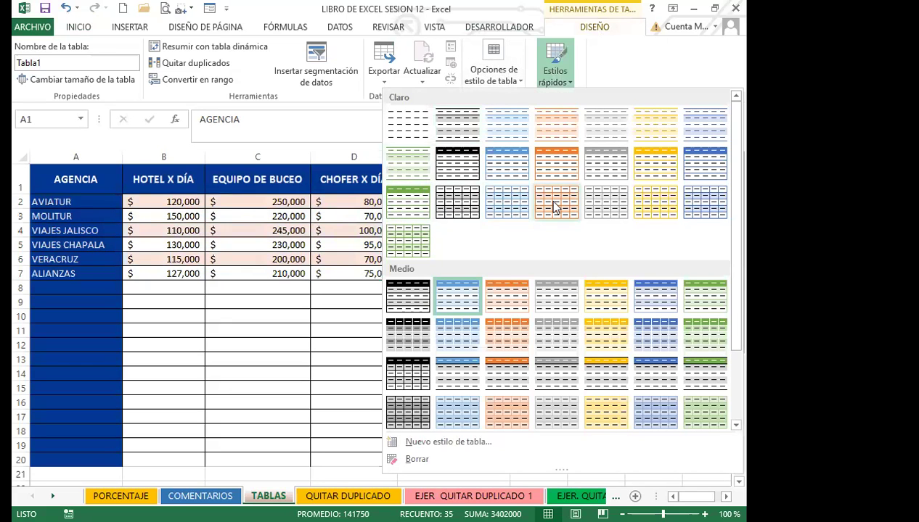
pyautogui.press('Escape')
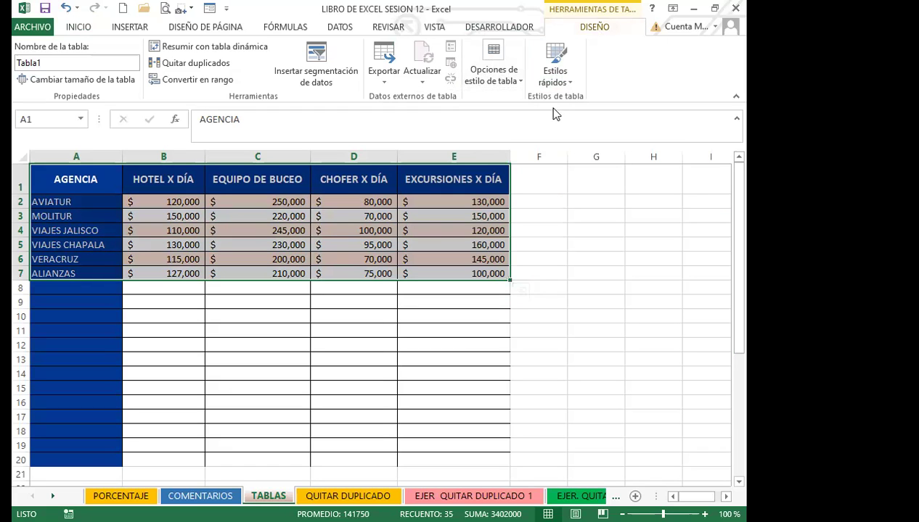
pyautogui.hotkey('alt', 'j')
pyautogui.press('t')
pyautogui.press('s')
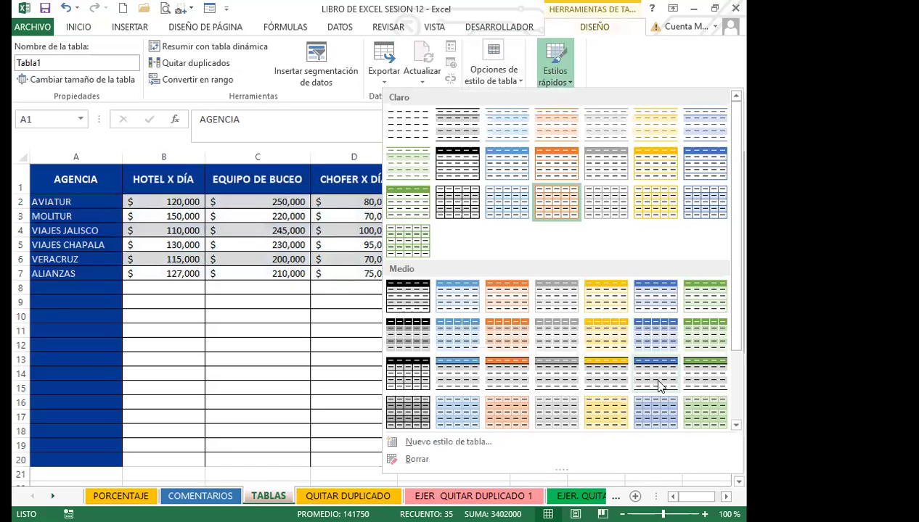
pyautogui.press('Escape')
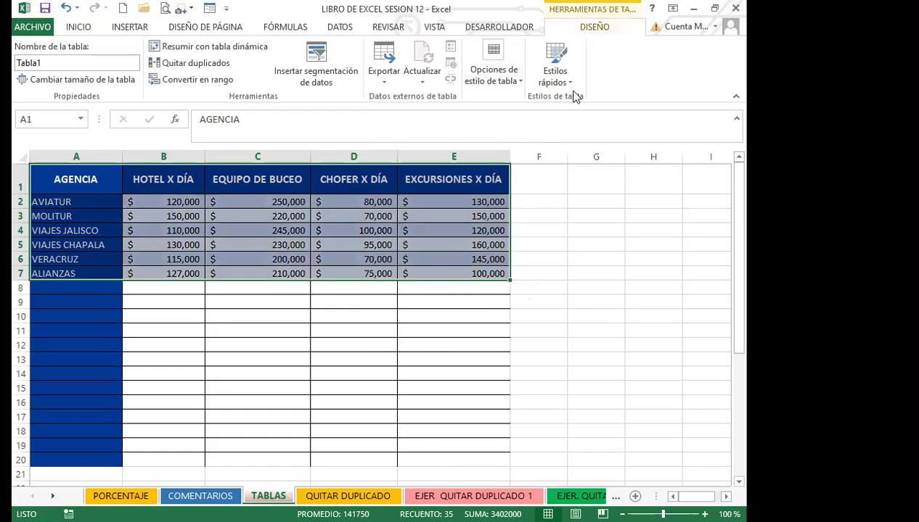
# Step: Apply the green quick style from the first row of the Medio group to the table
pyautogui.hotkey('alt', 'j')
pyautogui.press('t')
pyautogui.press('s')
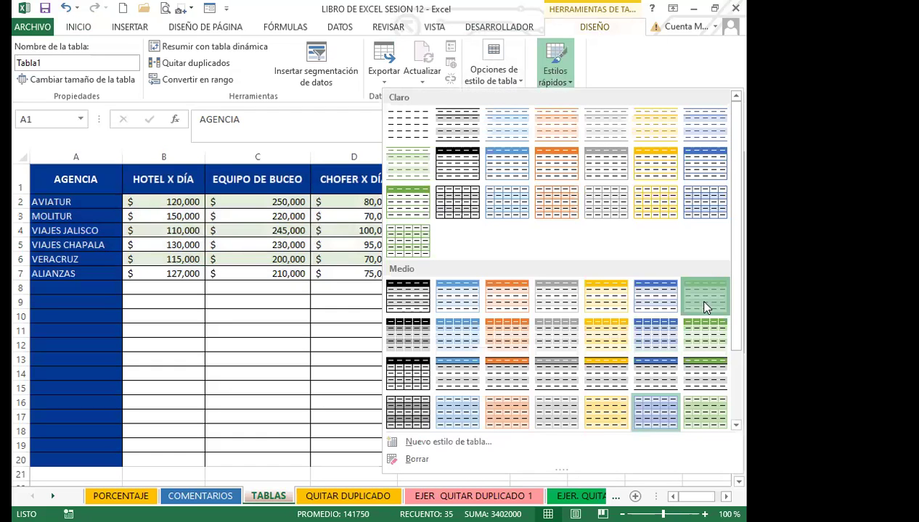
pyautogui.click(697, 299)
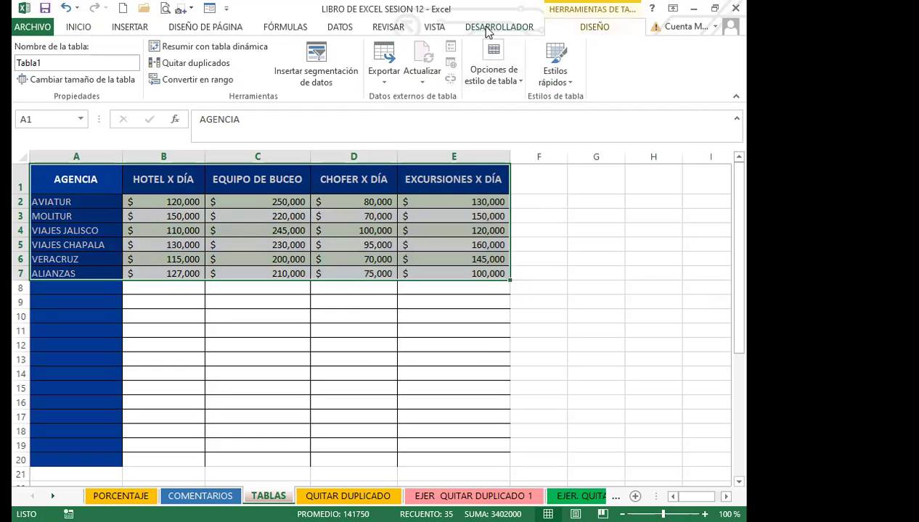
# Step: Try the orange table format from the third row of the Medio group on the agency table A1:E7
pyautogui.moveTo(537, 258); pyautogui.dragTo(541, 247)
pyautogui.moveTo(71, 179); pyautogui.dragTo(494, 272)
pyautogui.click(77, 27)
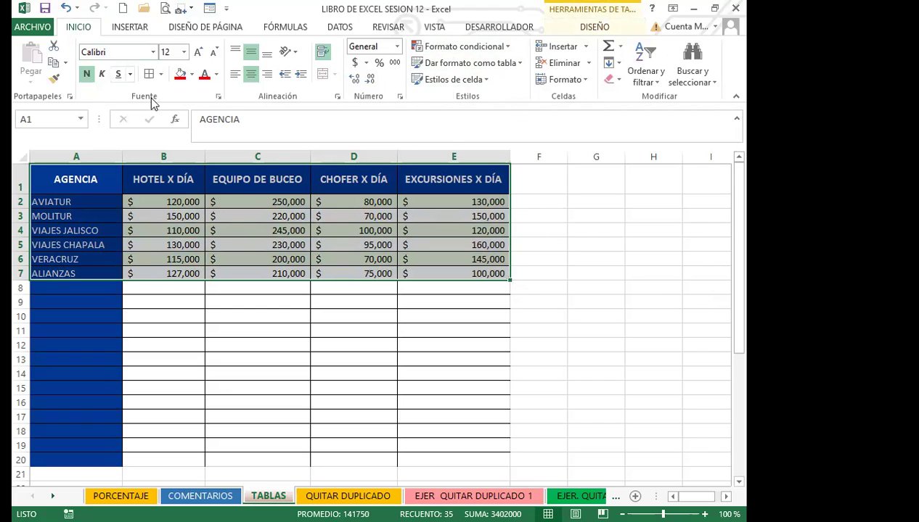
pyautogui.click(485, 81)
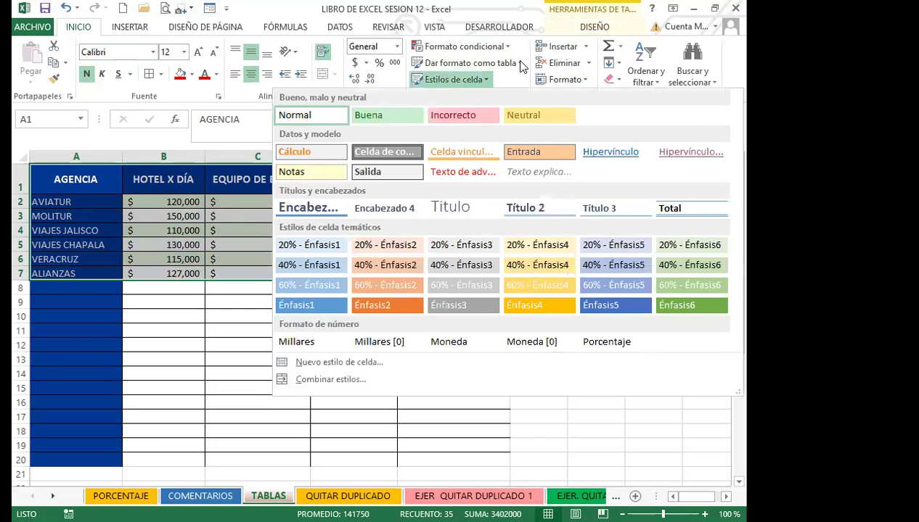
pyautogui.click(520, 64)
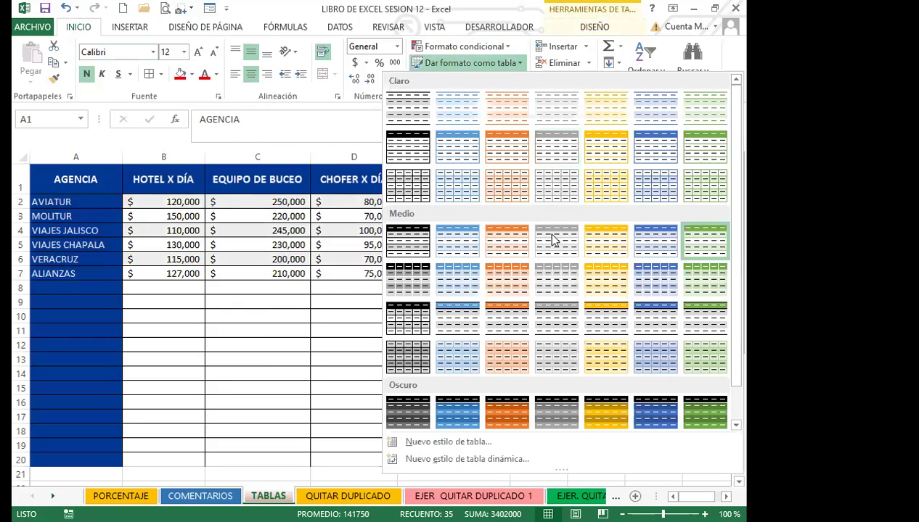
pyautogui.click(507, 318)
# Step: Apply the orange table format from the second row of the Medio group to the agency table A1:E7
pyautogui.moveTo(87, 178); pyautogui.dragTo(455, 275)
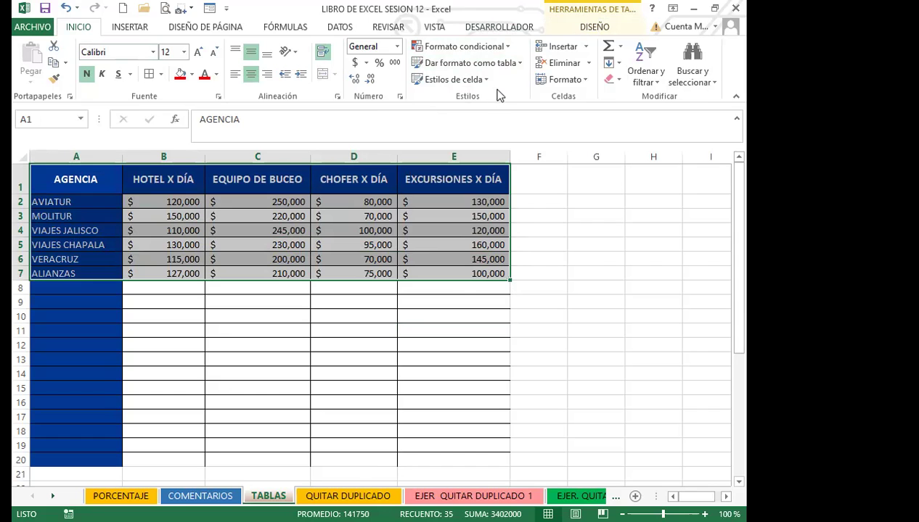
pyautogui.click(520, 64)
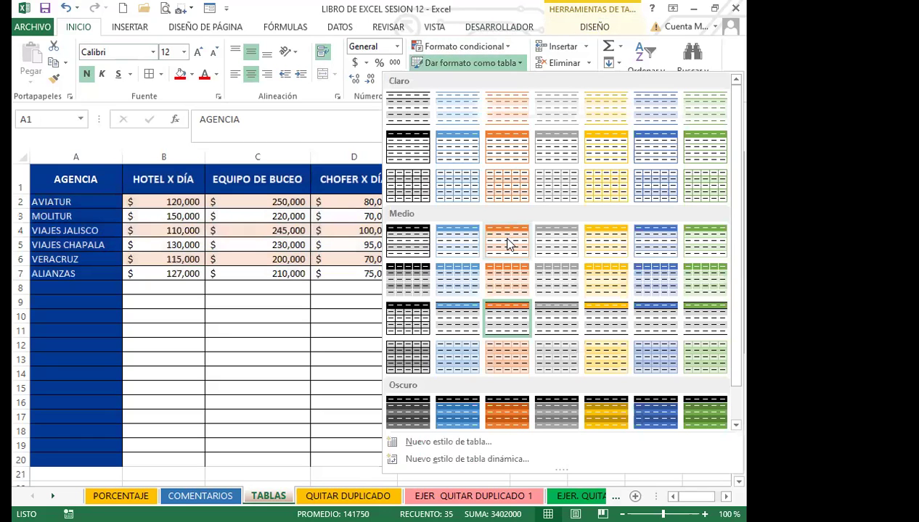
pyautogui.click(486, 280)
pyautogui.click(314, 321)
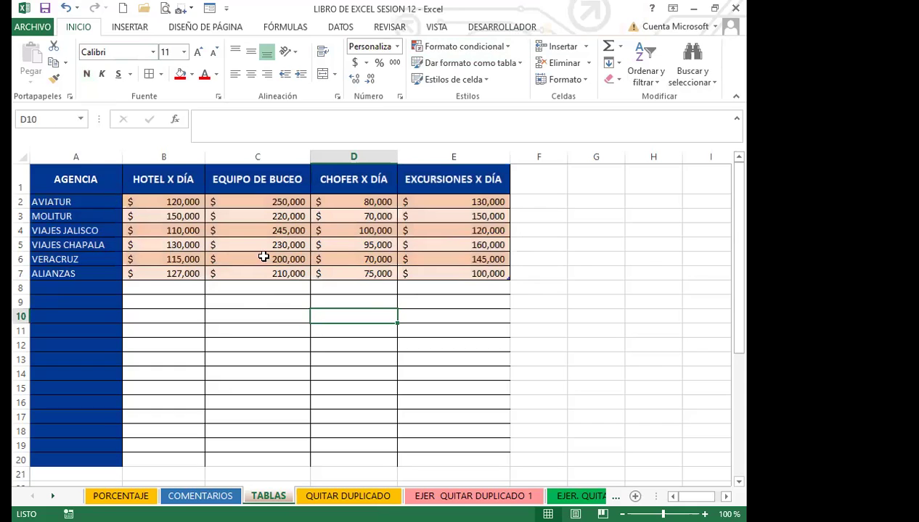
# Step: Extend the upper agency table down to row 17 and shrink it back so it ends at row 7
pyautogui.moveTo(508, 279); pyautogui.dragTo(510, 414)
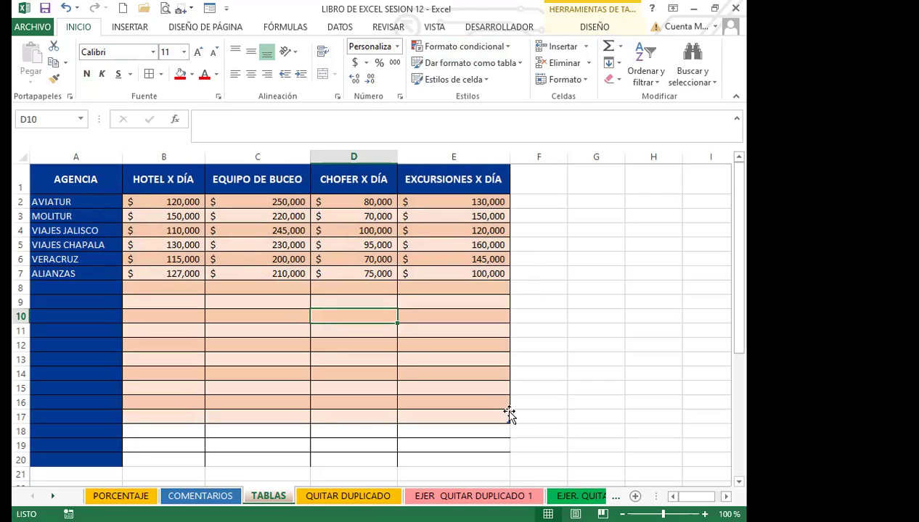
pyautogui.moveTo(506, 419); pyautogui.dragTo(506, 284)
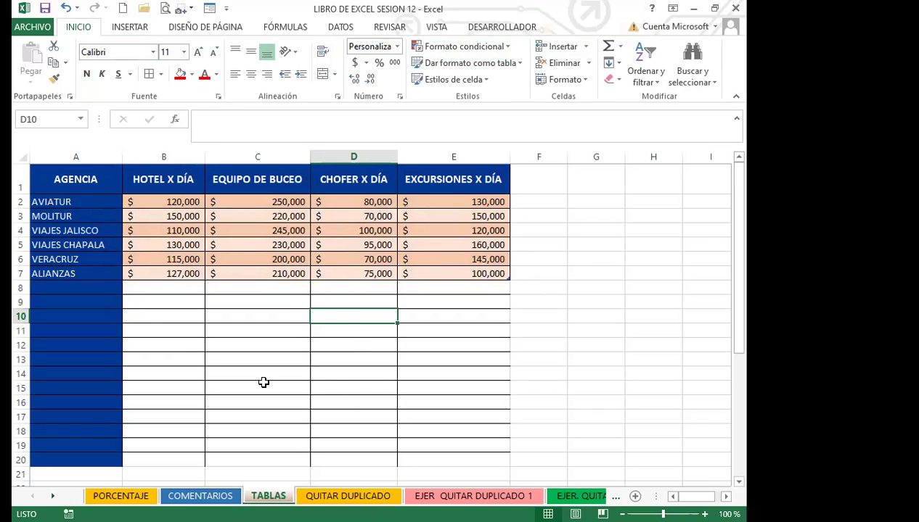
pyautogui.click(90, 287)
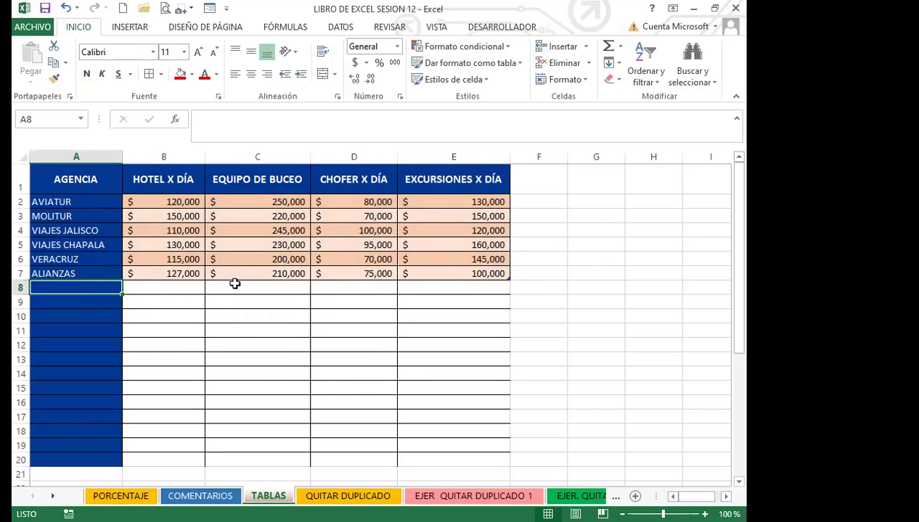
pyautogui.click(329, 343)
# Step: Convert the plain agency data in A30:E36 into a table with headers and remove its header filter buttons
pyautogui.scroll(-5, 330, 339)
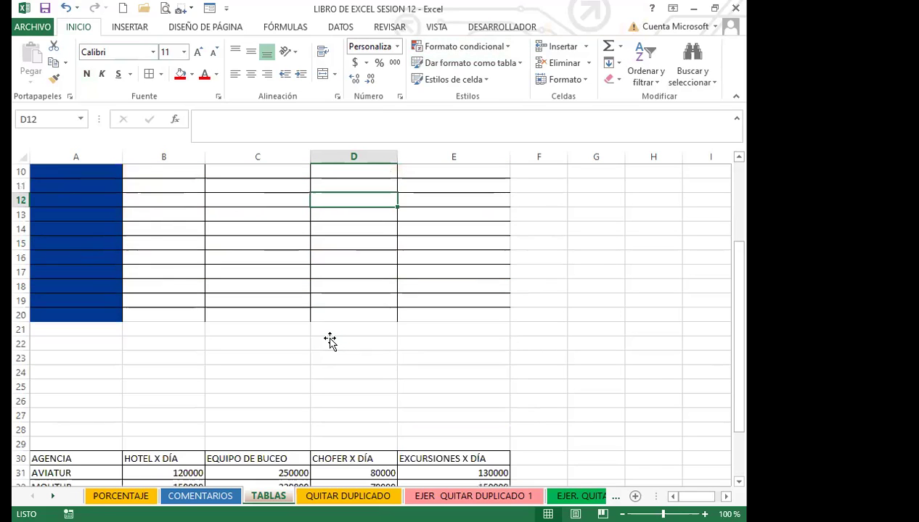
pyautogui.scroll(-3, 330, 337)
pyautogui.click(296, 358)
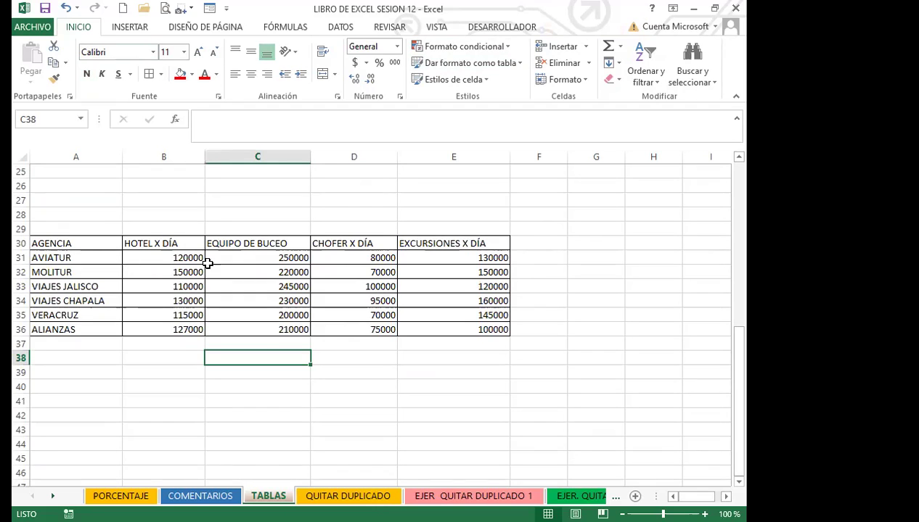
pyautogui.click(125, 300)
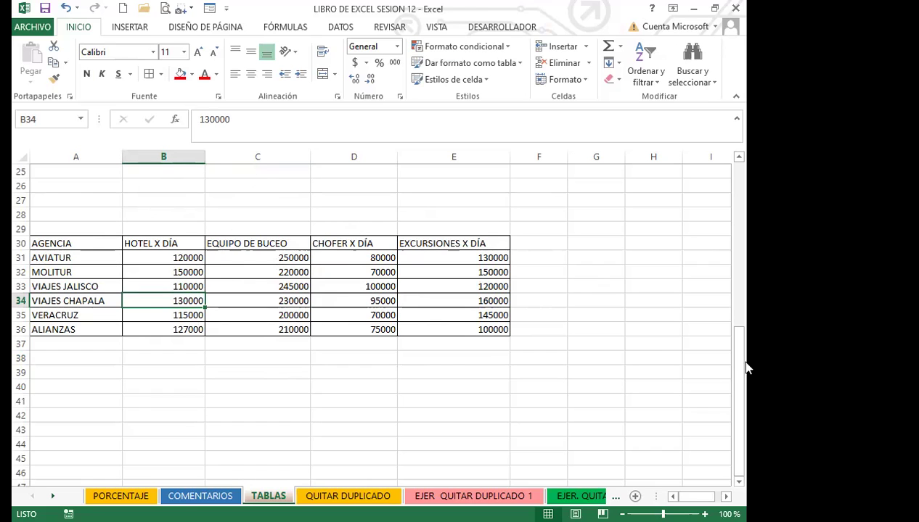
pyautogui.moveTo(69, 244); pyautogui.dragTo(433, 326)
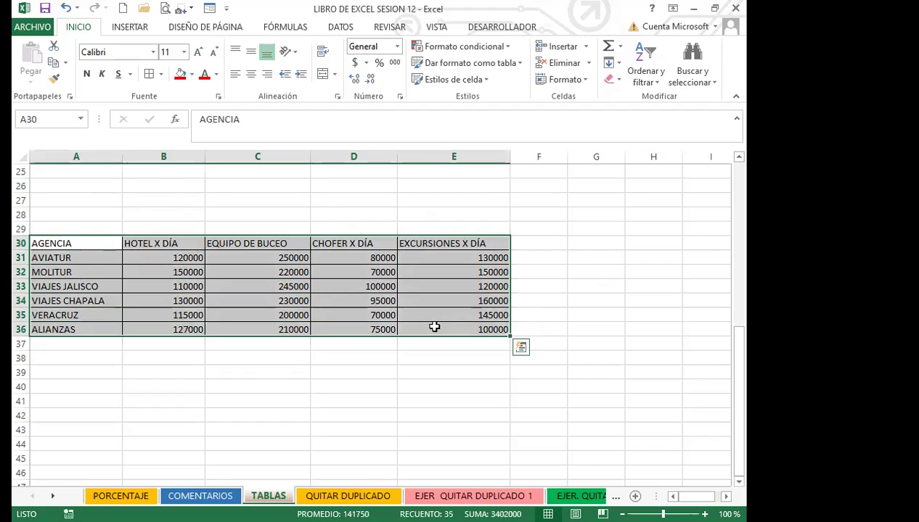
pyautogui.click(129, 29)
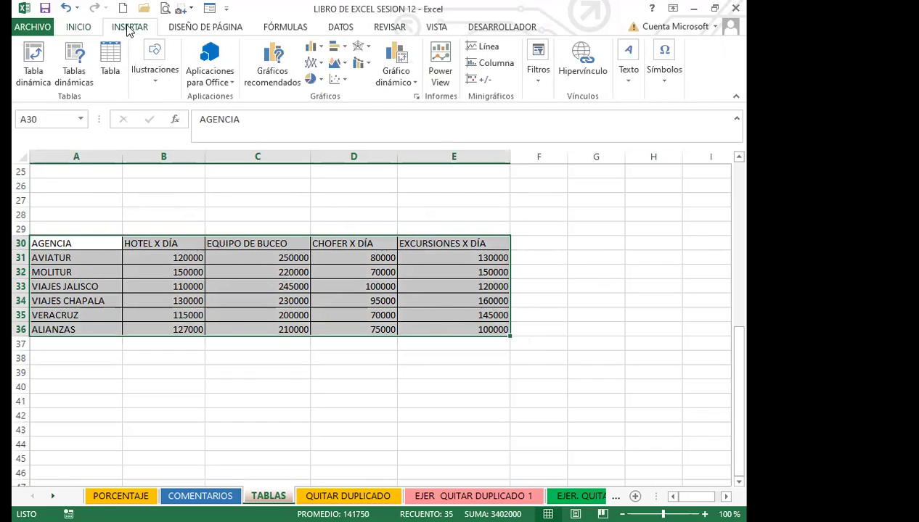
pyautogui.click(109, 62)
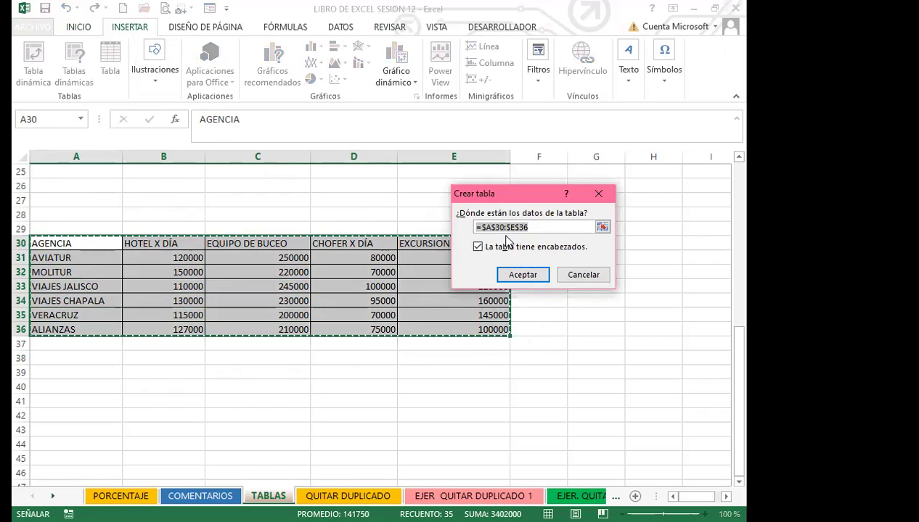
pyautogui.click(522, 275)
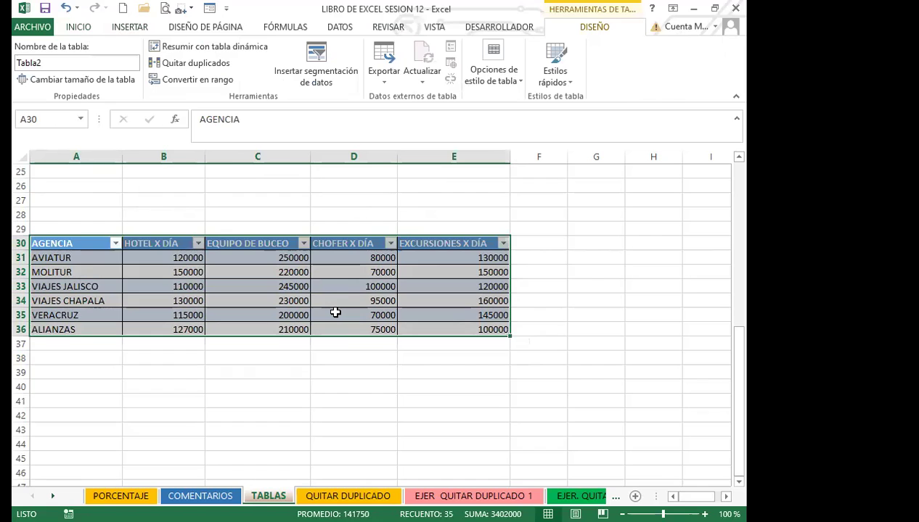
pyautogui.hotkey('ctrl', 'shift', 'l')
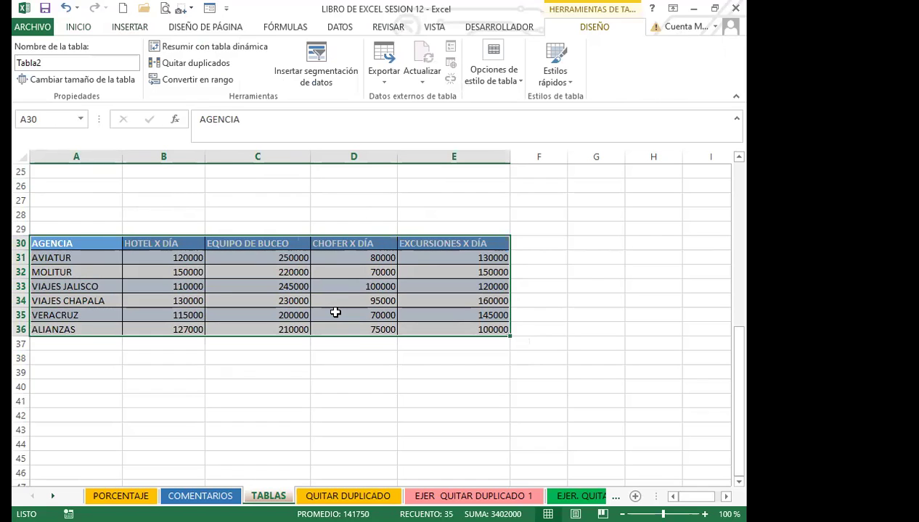
pyautogui.click(335, 312)
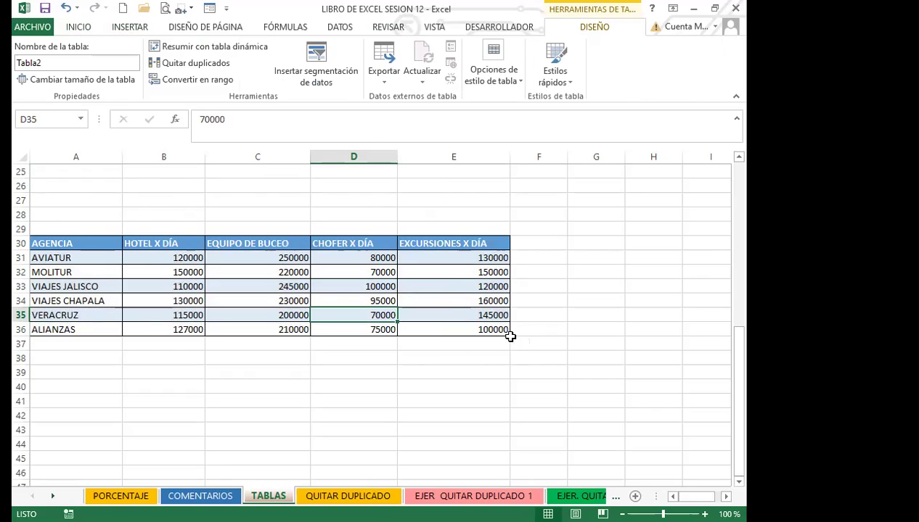
# Step: Extend the lower agency table down to row 44, and undo the extension
pyautogui.moveTo(510, 341); pyautogui.dragTo(509, 450)
pyautogui.scroll(-2, 457, 428)
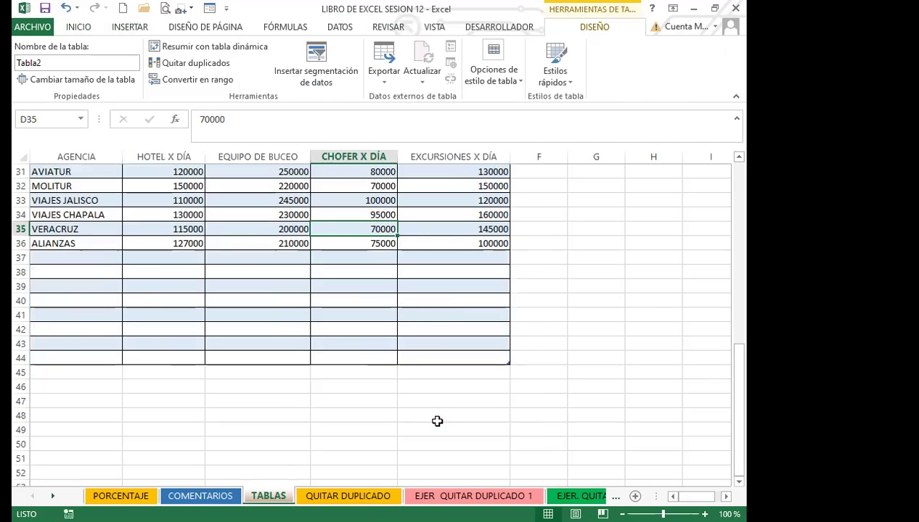
pyautogui.scroll(1, 437, 422)
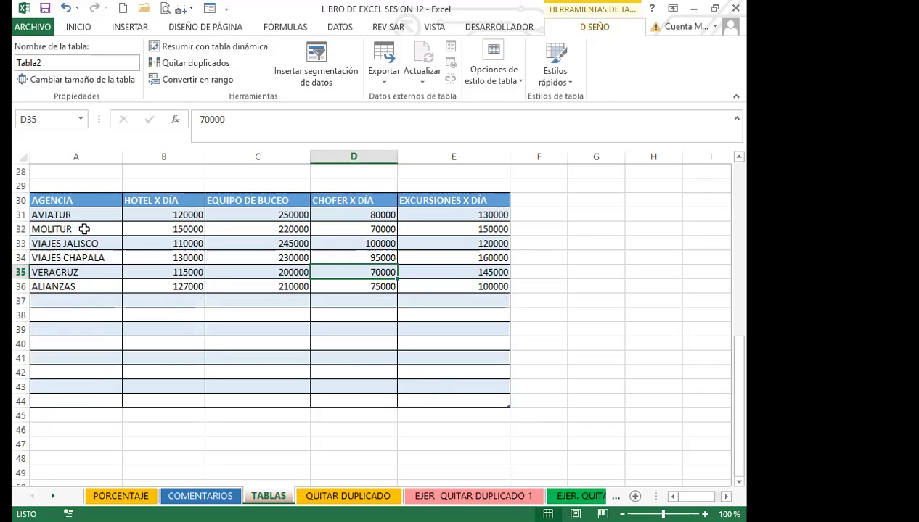
pyautogui.hotkey('ctrl', 'z')
# Step: Try the black and grey gridded quick style from the last row of the Medio group on table A30:E36
pyautogui.moveTo(63, 202); pyautogui.dragTo(445, 286)
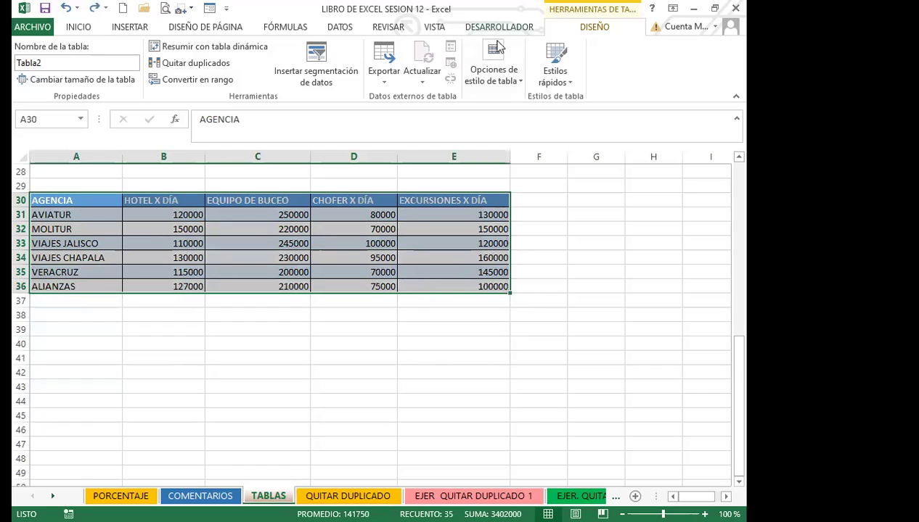
pyautogui.click(566, 83)
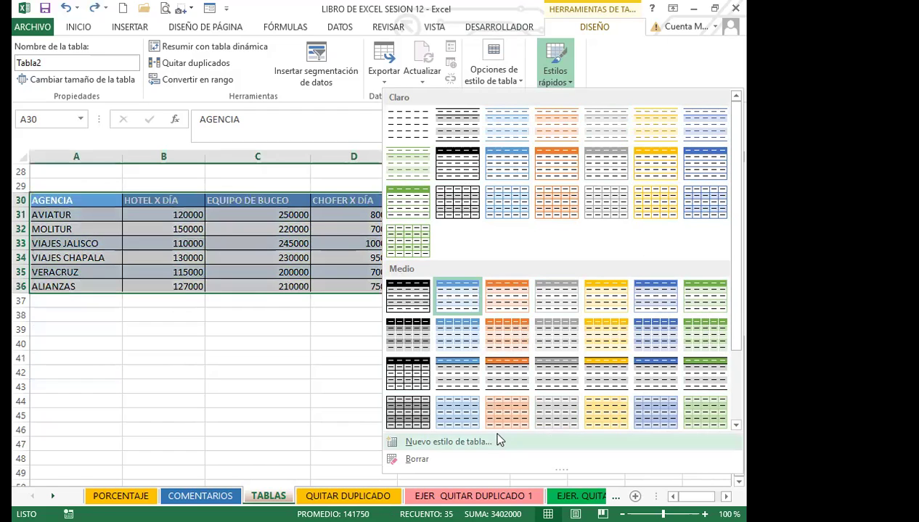
pyautogui.click(415, 410)
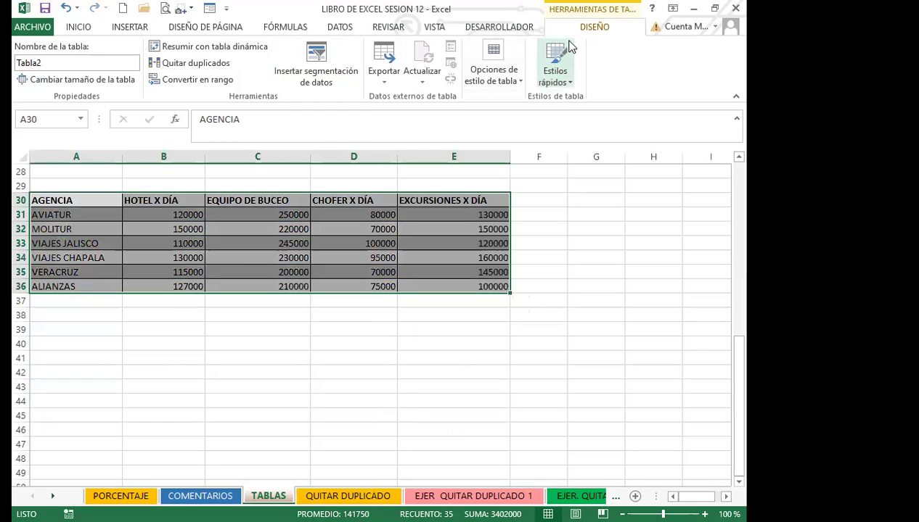
# Step: Format table A30:E36 with the orange-header, grey-banded style from the third row of the Medio group
pyautogui.click(76, 27)
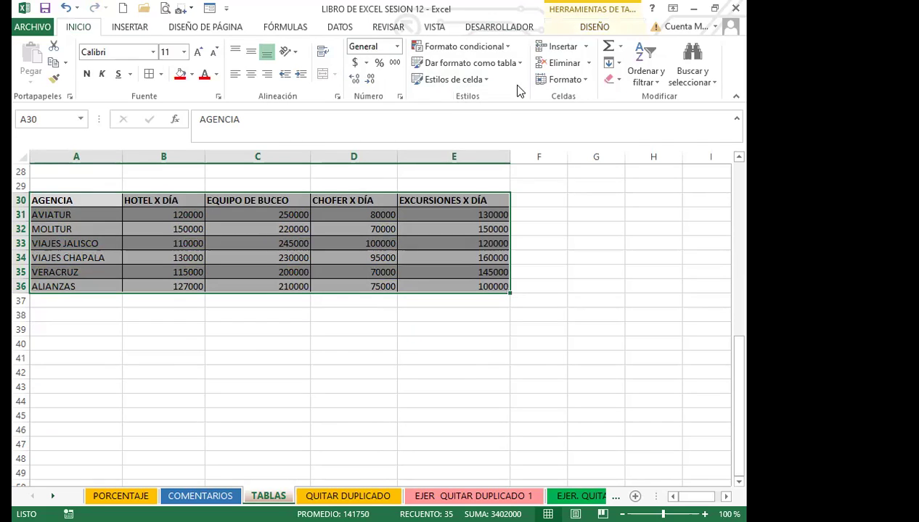
pyautogui.click(518, 63)
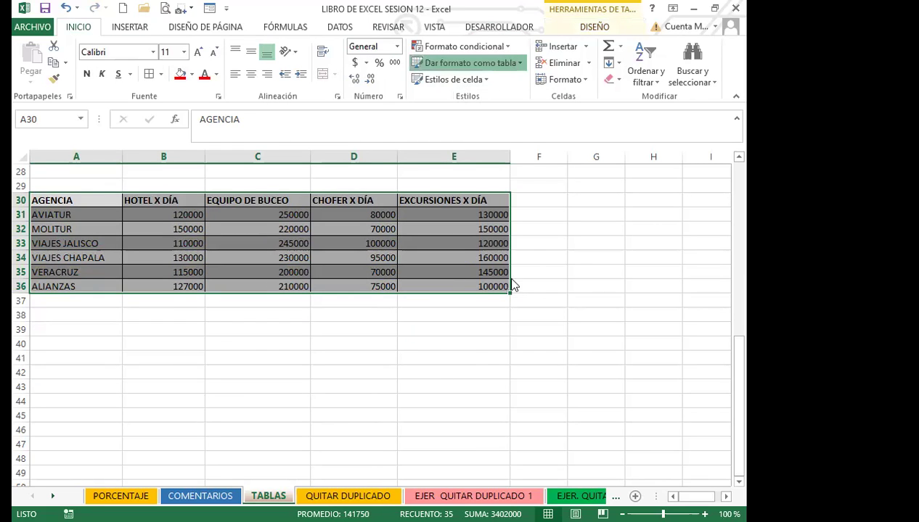
pyautogui.click(510, 321)
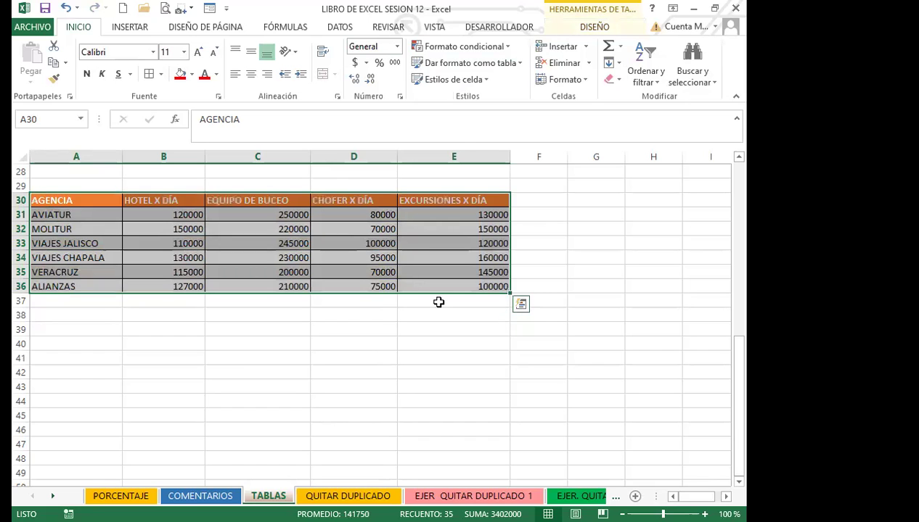
pyautogui.moveTo(297, 272); pyautogui.dragTo(209, 252)
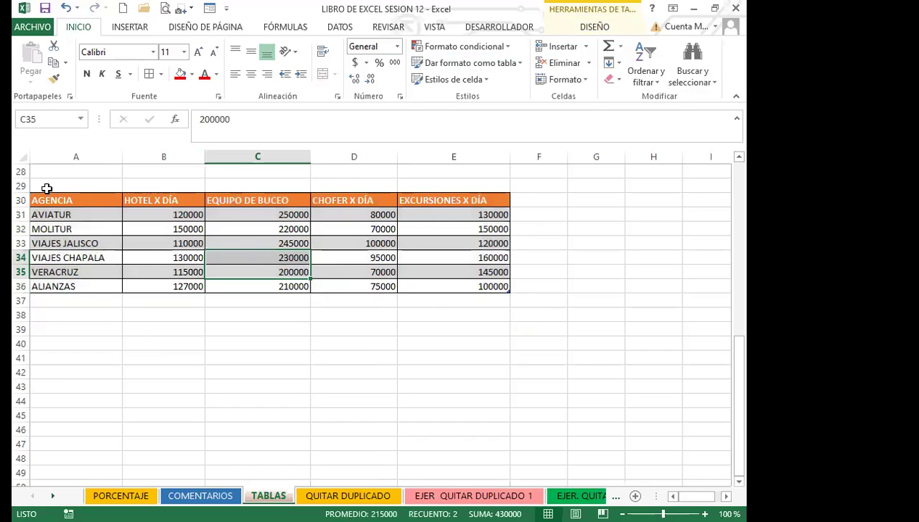
# Step: Extend the orange-header agency table down to row 44 using its resize corner
pyautogui.moveTo(43, 199); pyautogui.dragTo(514, 304)
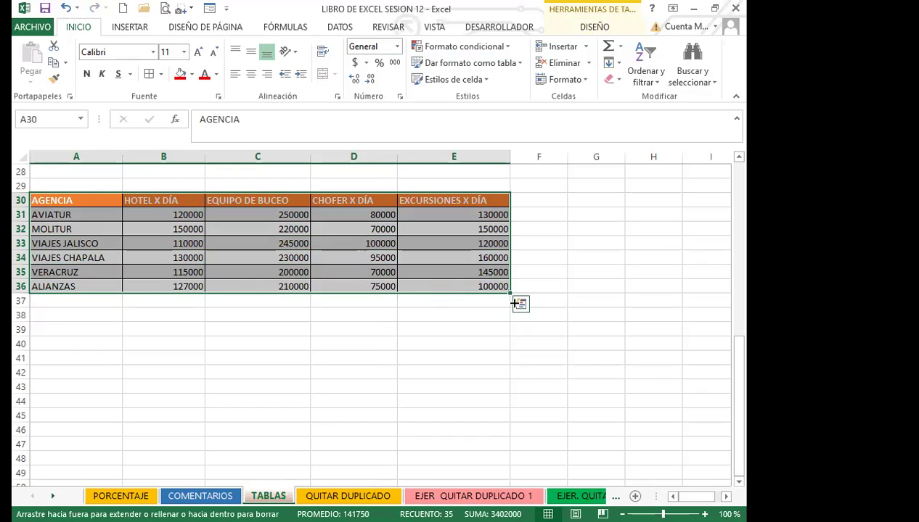
pyautogui.moveTo(521, 376); pyautogui.dragTo(521, 377)
pyautogui.click(585, 246)
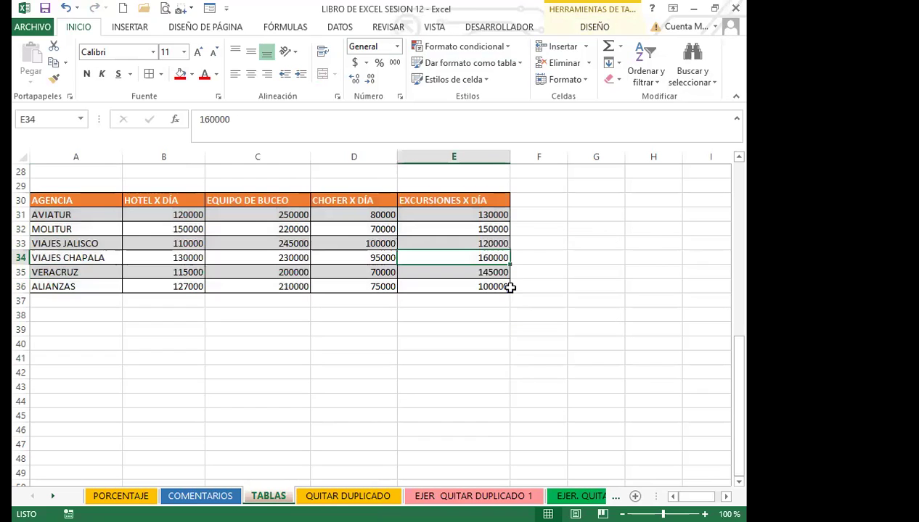
pyautogui.moveTo(508, 290); pyautogui.dragTo(507, 405)
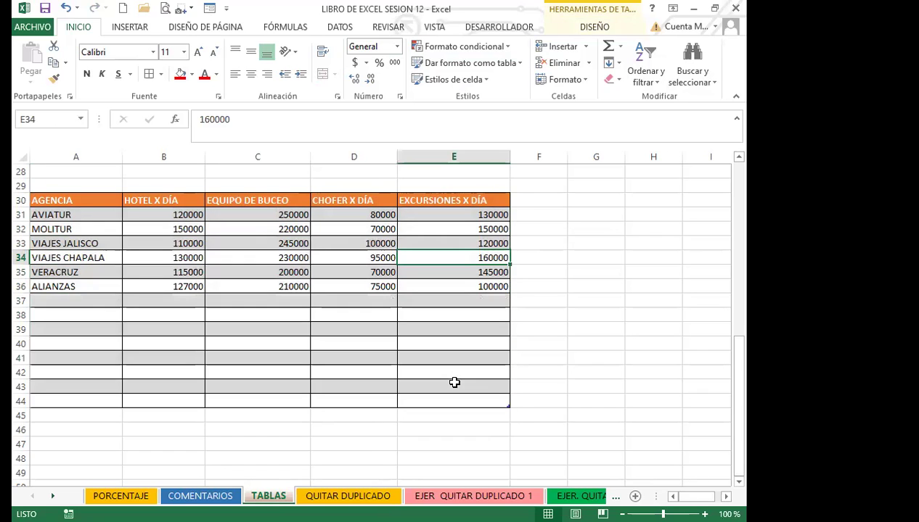
# Step: Shrink the lower agency table back so it ends at row 36
pyautogui.click(494, 404)
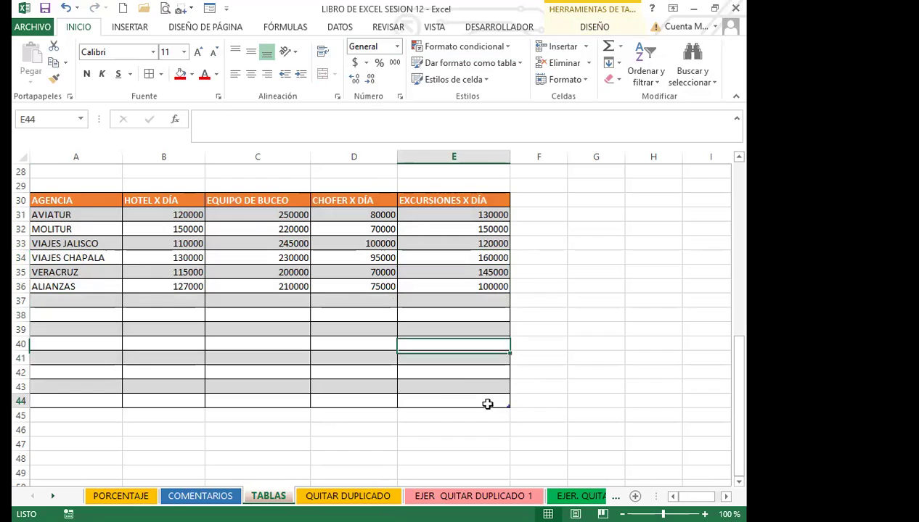
pyautogui.moveTo(511, 408); pyautogui.dragTo(511, 312)
pyautogui.click(353, 392)
pyautogui.moveTo(354, 444); pyautogui.dragTo(354, 429)
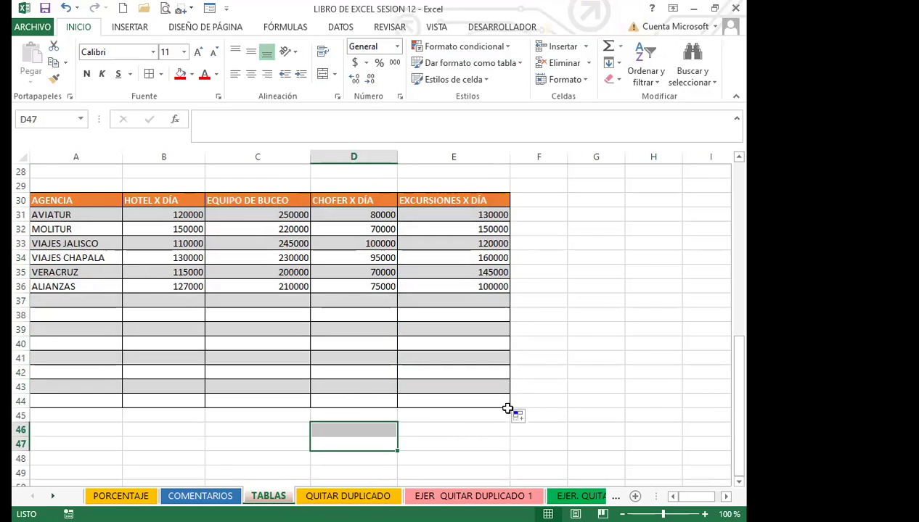
pyautogui.click(508, 409)
pyautogui.moveTo(507, 408); pyautogui.dragTo(499, 292)
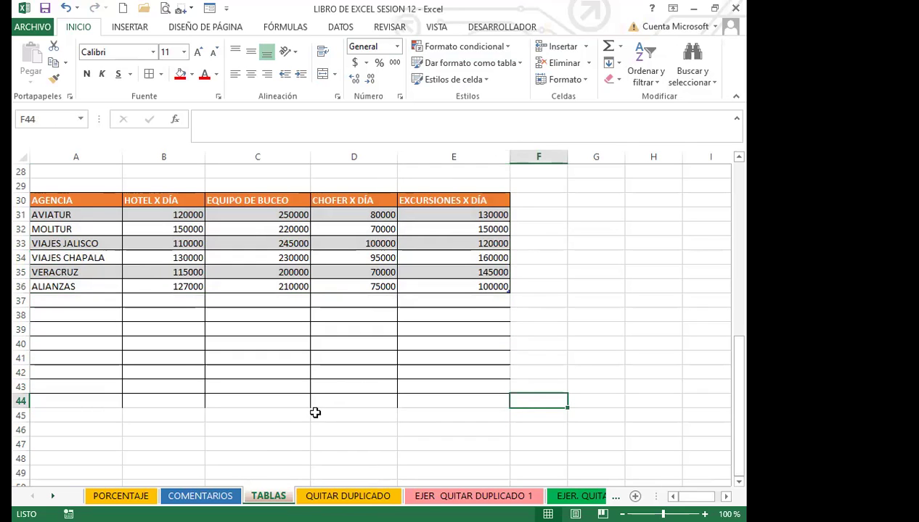
pyautogui.click(283, 429)
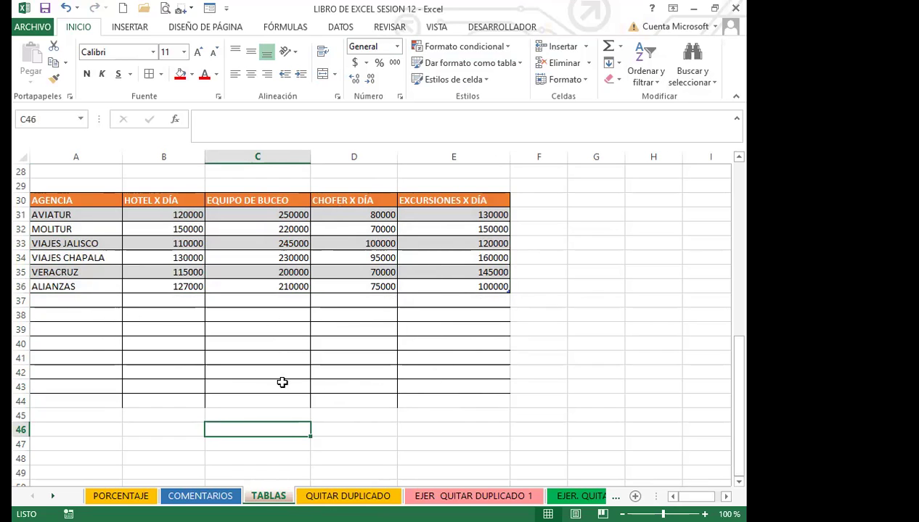
pyautogui.moveTo(189, 359); pyautogui.dragTo(174, 371)
pyautogui.click(58, 385)
pyautogui.click(80, 357)
pyautogui.click(207, 341)
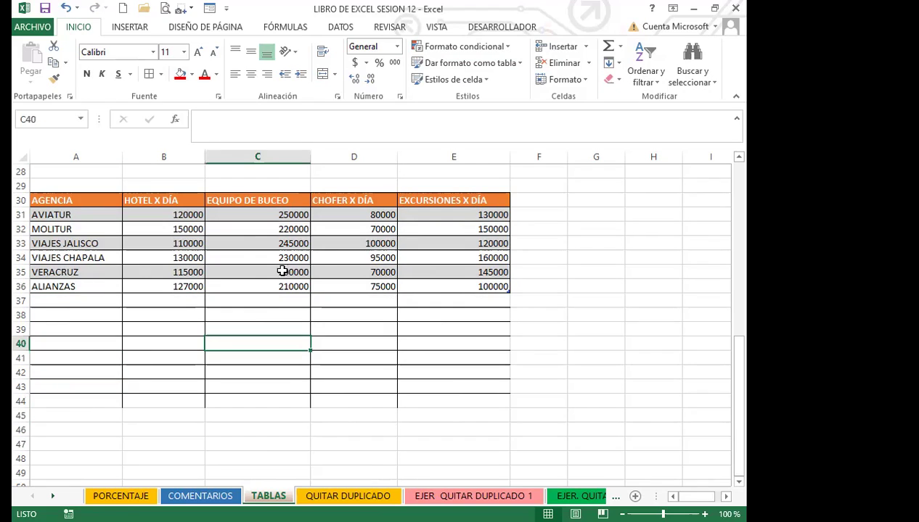
pyautogui.click(291, 270)
pyautogui.click(464, 284)
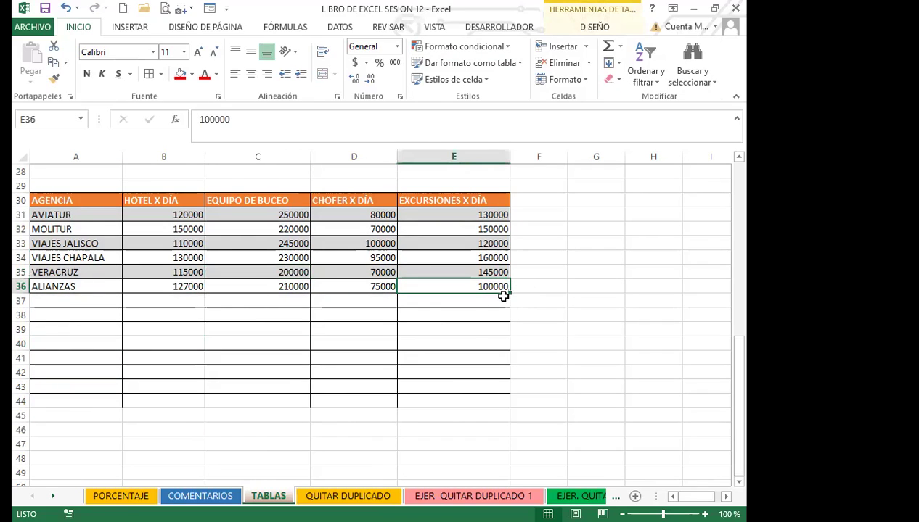
pyautogui.click(545, 300)
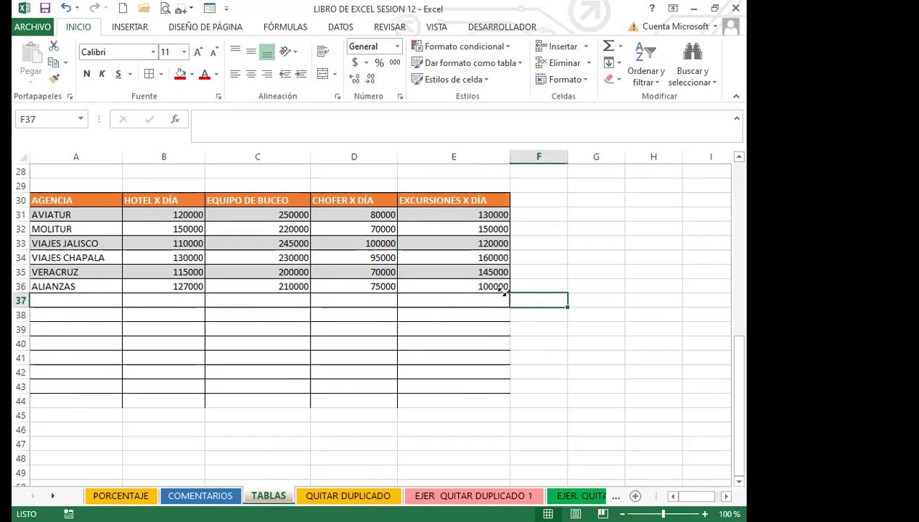
pyautogui.click(438, 285)
pyautogui.click(419, 255)
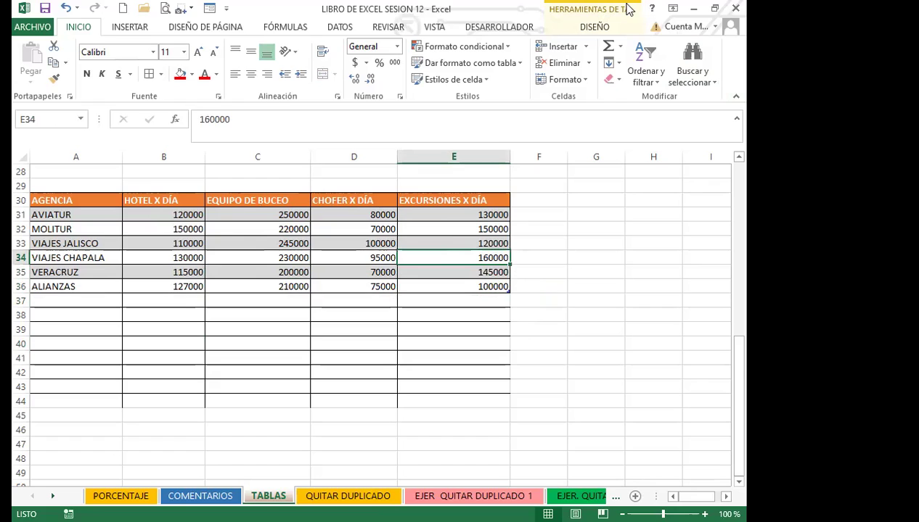
pyautogui.click(240, 317)
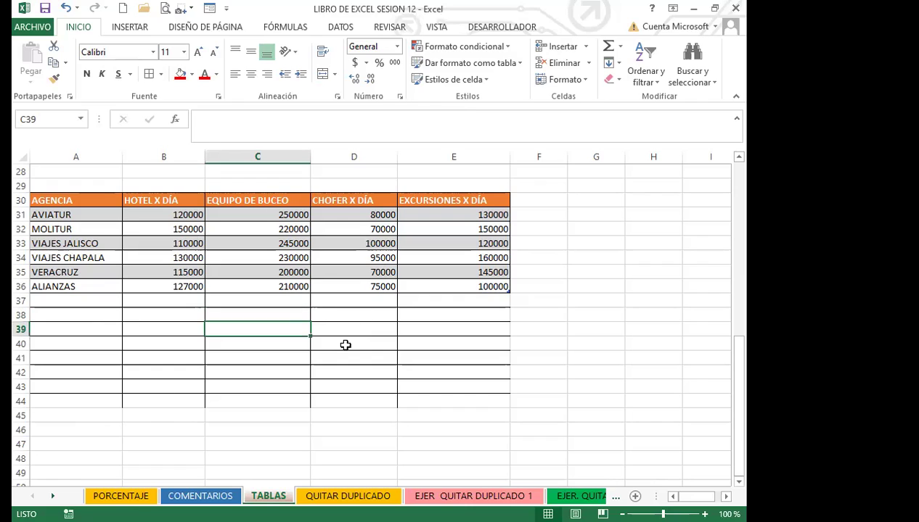
pyautogui.click(238, 354)
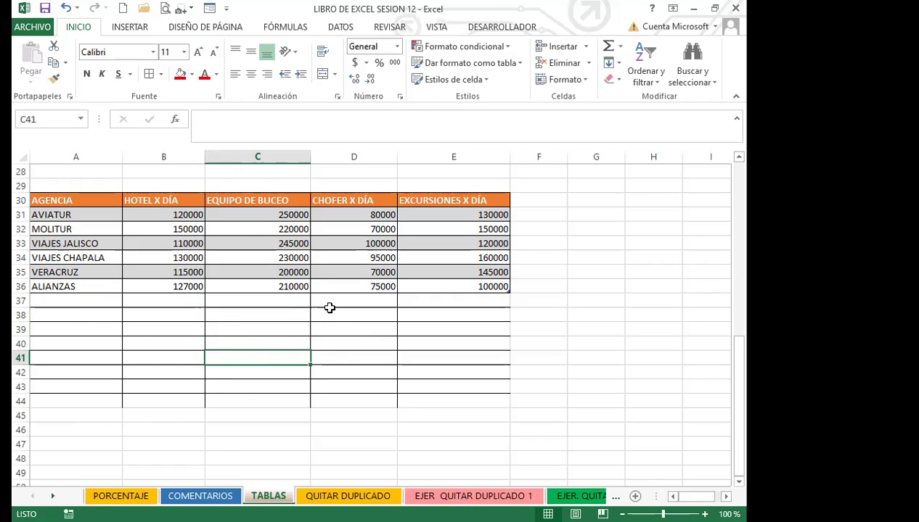
pyautogui.click(245, 342)
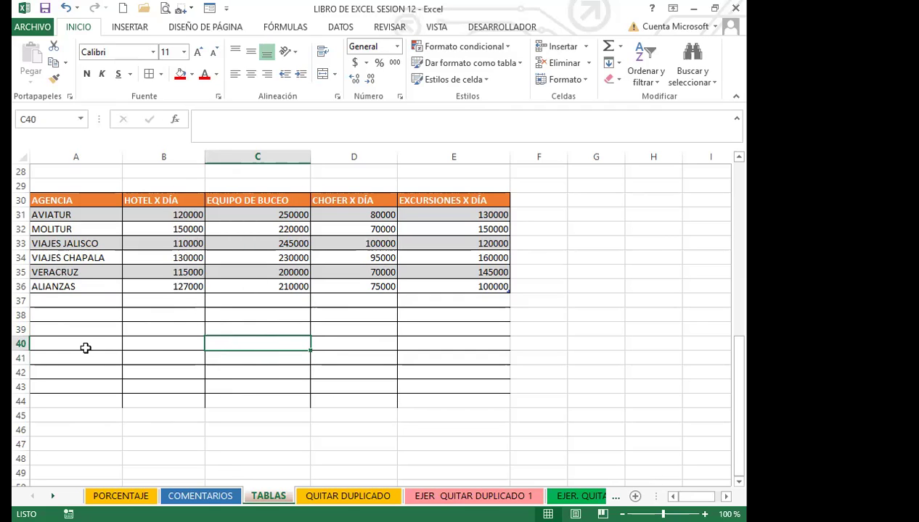
# Step: Convert the upper agency table A1:E7 into a normal range
pyautogui.scroll(8, 271, 340)
pyautogui.scroll(1, 310, 328)
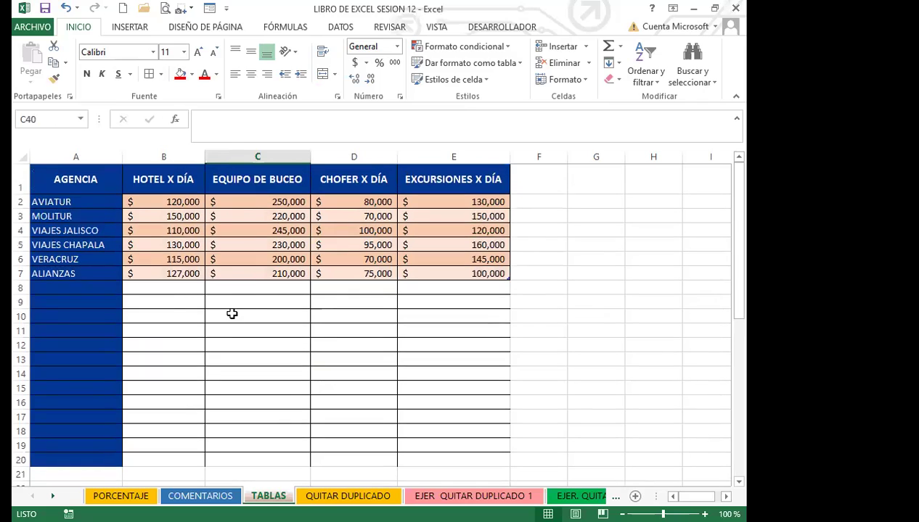
pyautogui.click(231, 315)
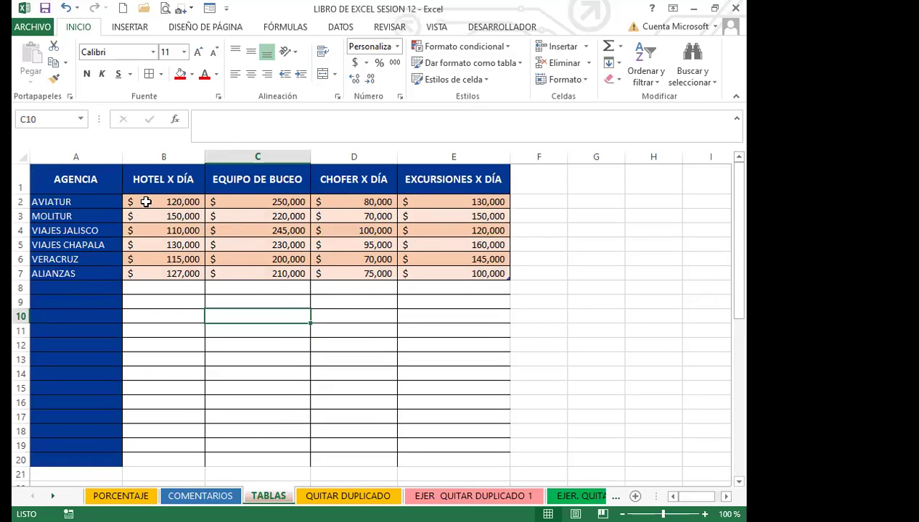
pyautogui.moveTo(61, 179); pyautogui.dragTo(455, 280)
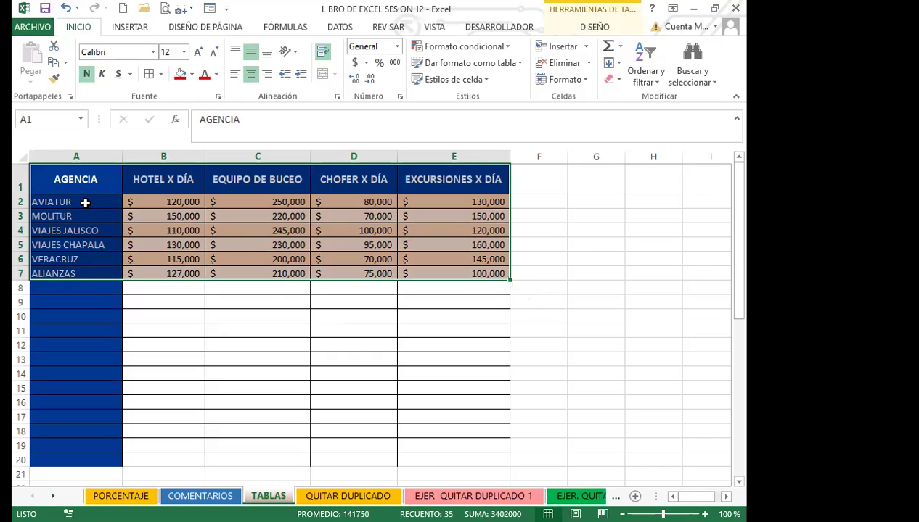
pyautogui.click(379, 343)
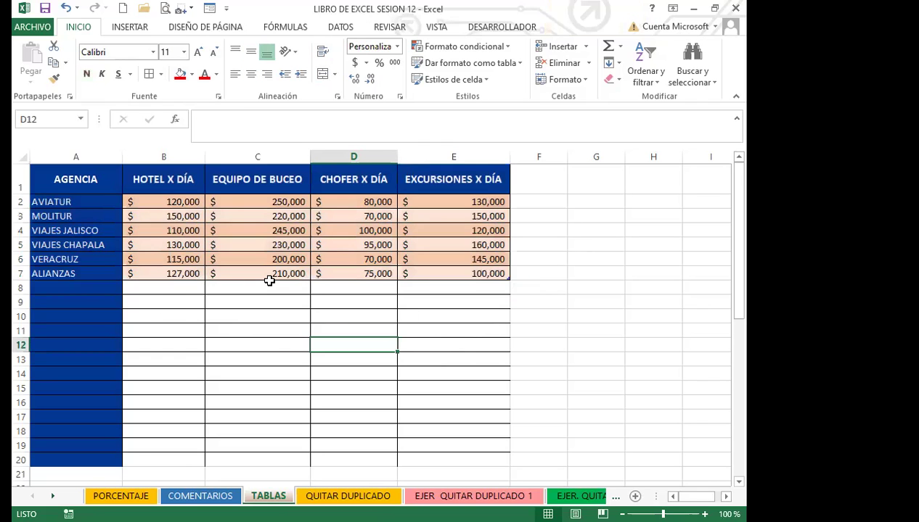
pyautogui.click(293, 331)
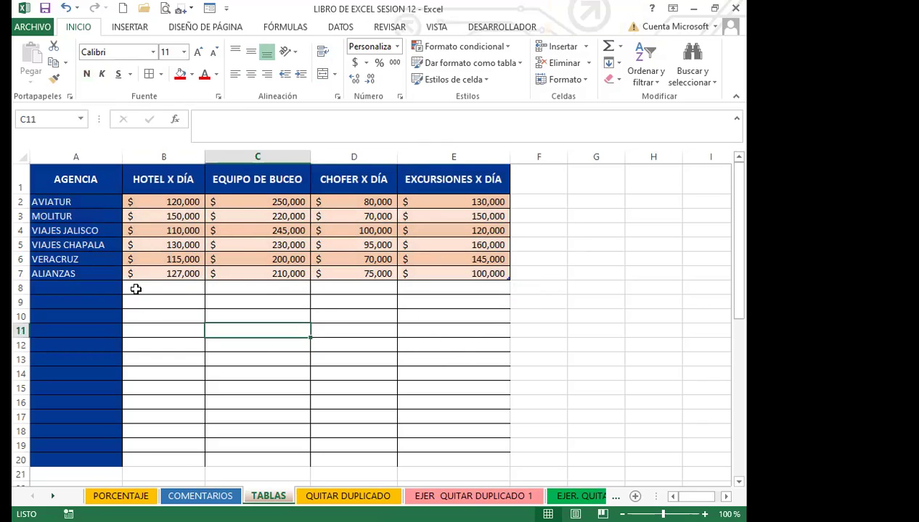
pyautogui.moveTo(76, 179); pyautogui.dragTo(464, 274)
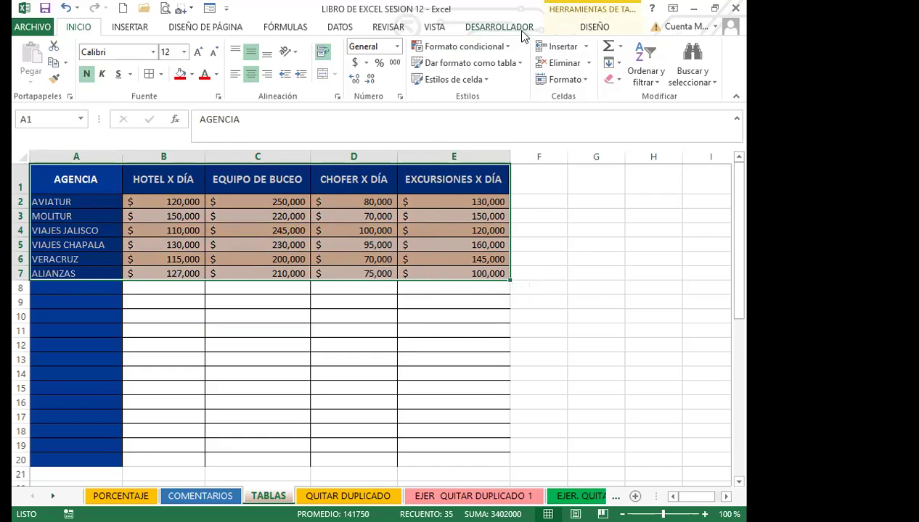
pyautogui.click(585, 29)
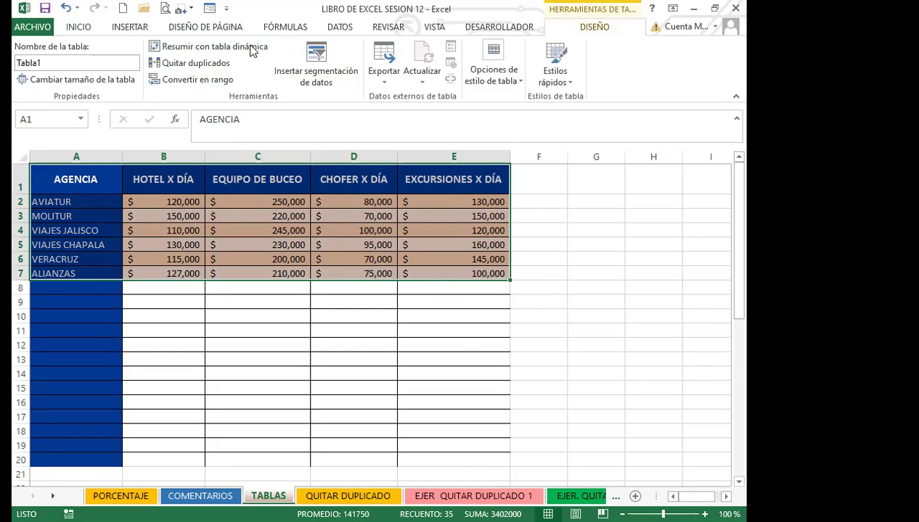
pyautogui.click(191, 81)
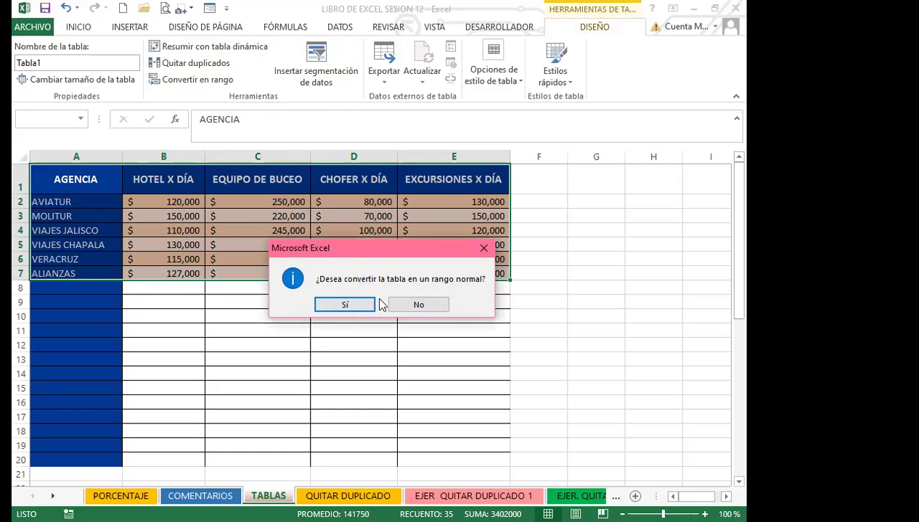
pyautogui.click(339, 306)
pyautogui.click(336, 312)
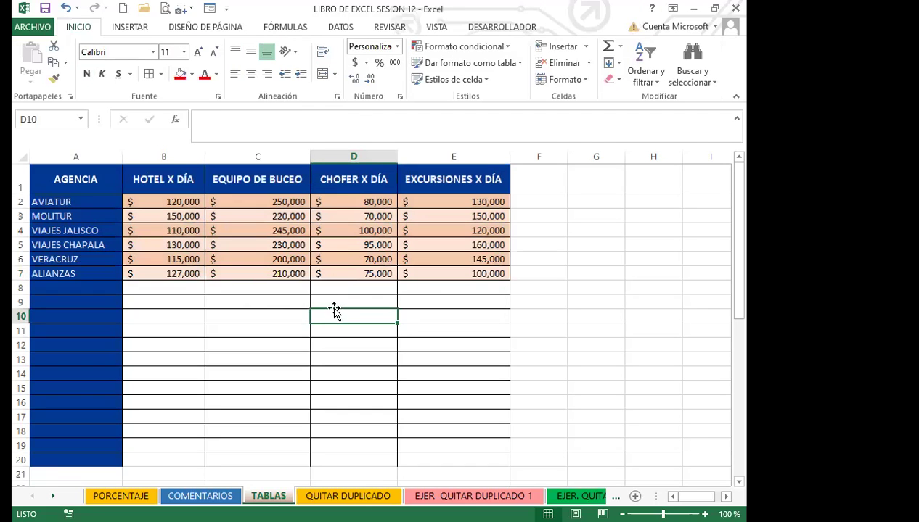
# Step: Try filling the ALIANZAS row A7:E7 down to row 12, and undo the fill
pyautogui.click(453, 275)
pyautogui.click(536, 293)
pyautogui.click(435, 274)
pyautogui.click(279, 273)
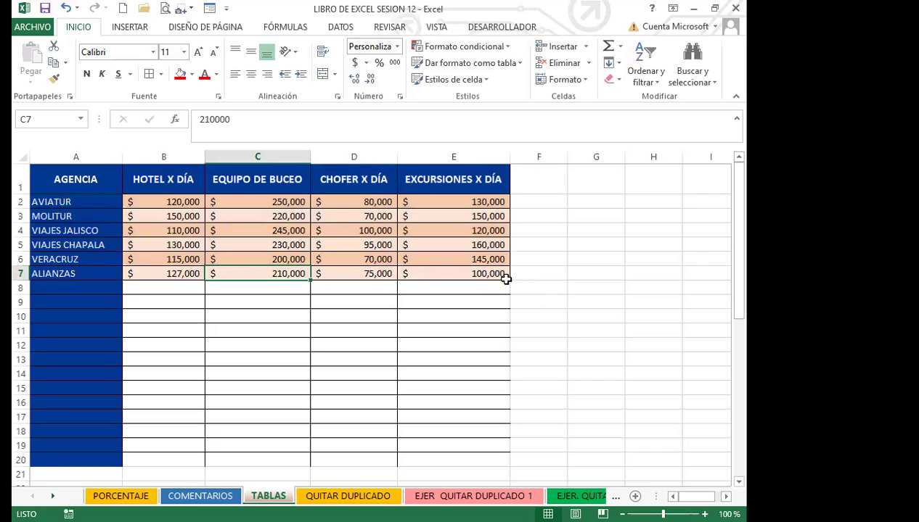
pyautogui.moveTo(109, 273); pyautogui.dragTo(499, 348)
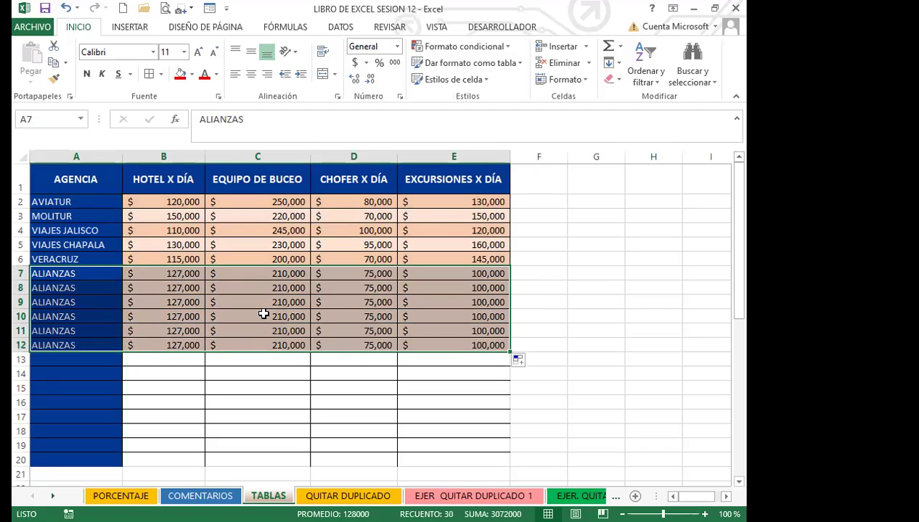
pyautogui.hotkey('ctrl', 'z')
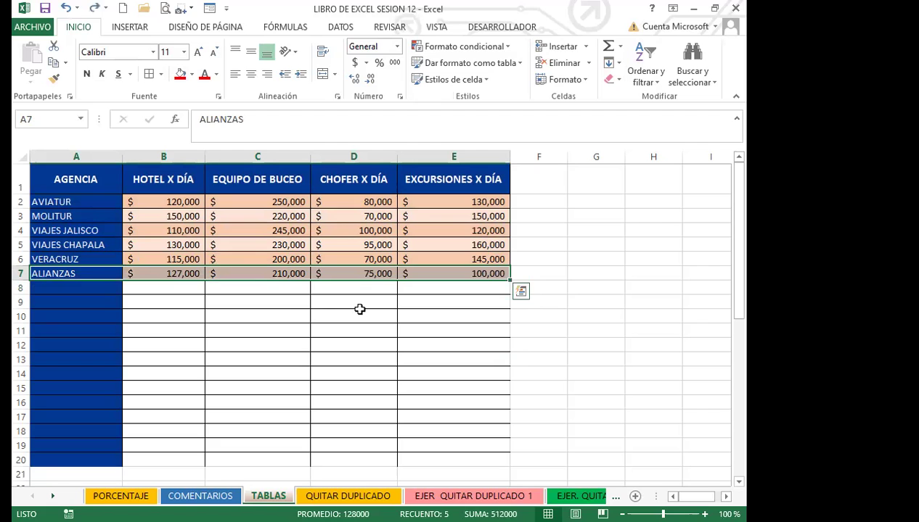
# Step: Format the lower agency table A30:E36 with the first black, grey-banded style of the Claro group
pyautogui.click(359, 309)
pyautogui.moveTo(108, 180); pyautogui.dragTo(476, 274)
pyautogui.scroll(-7, 246, 353)
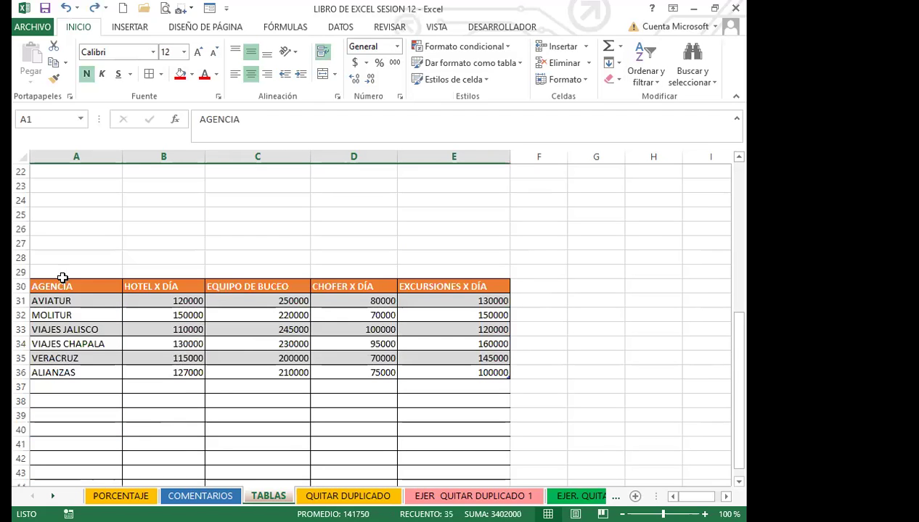
pyautogui.moveTo(99, 287); pyautogui.dragTo(476, 371)
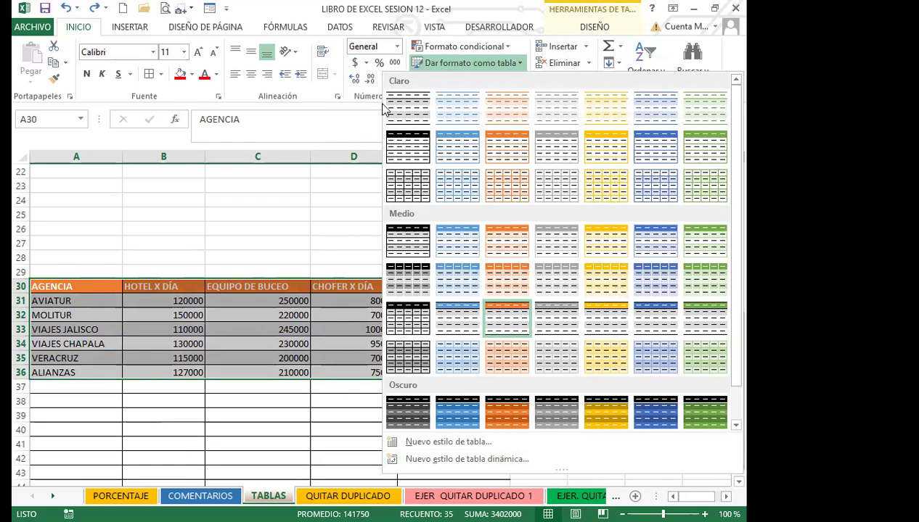
pyautogui.click(412, 108)
pyautogui.click(217, 356)
# Step: Convert the lower agency table A30:E36 into a normal range
pyautogui.moveTo(64, 288); pyautogui.dragTo(479, 370)
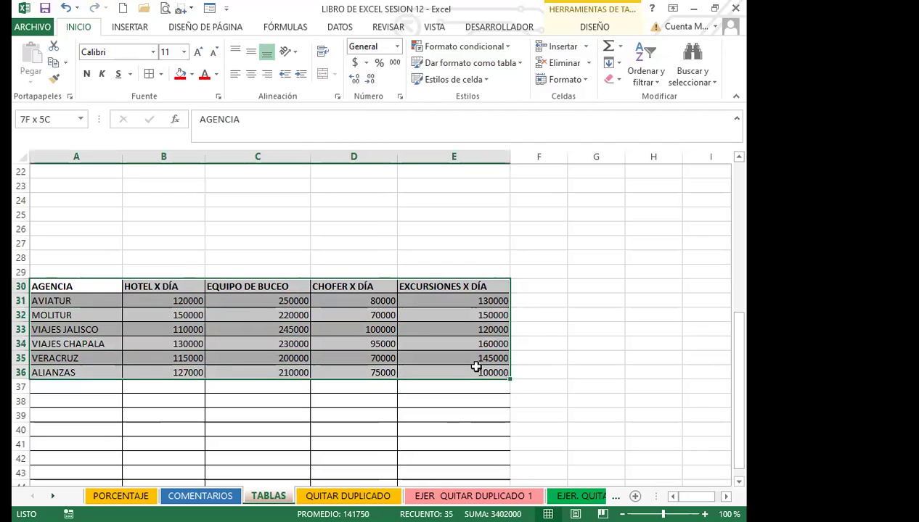
pyautogui.click(595, 29)
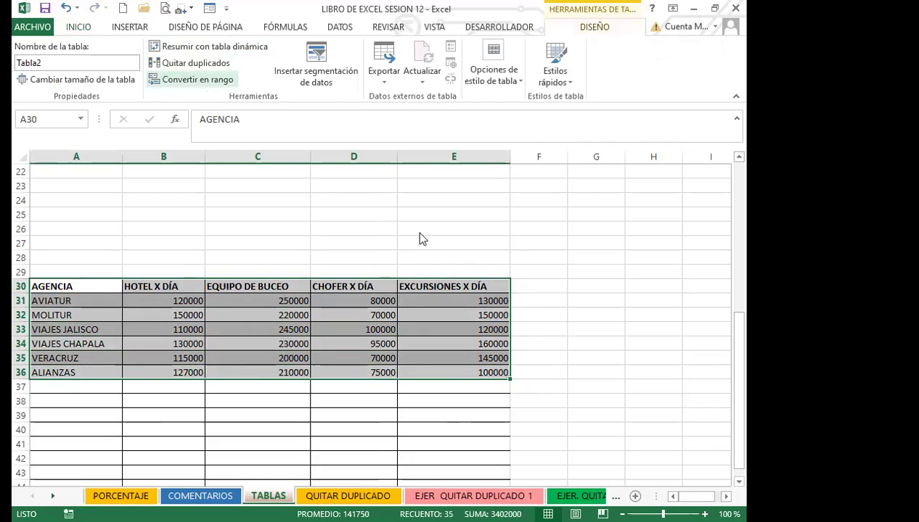
pyautogui.click(345, 305)
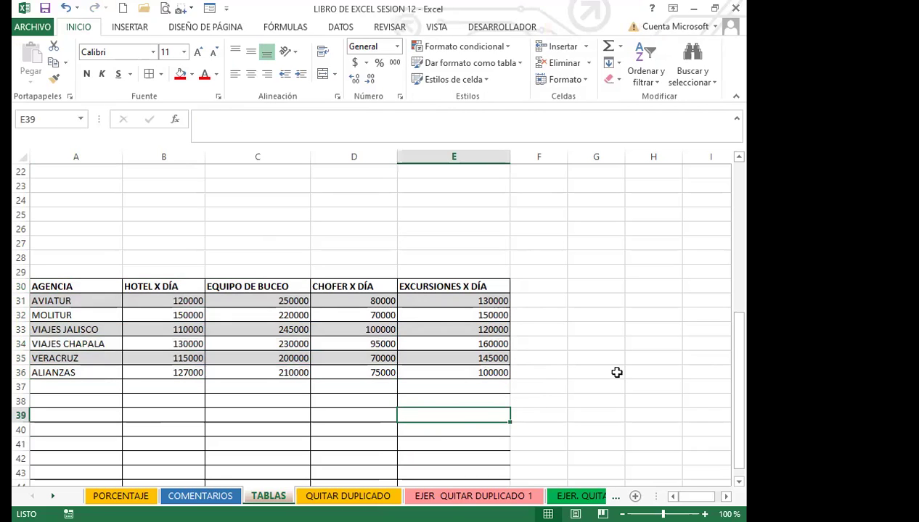
pyautogui.click(462, 385)
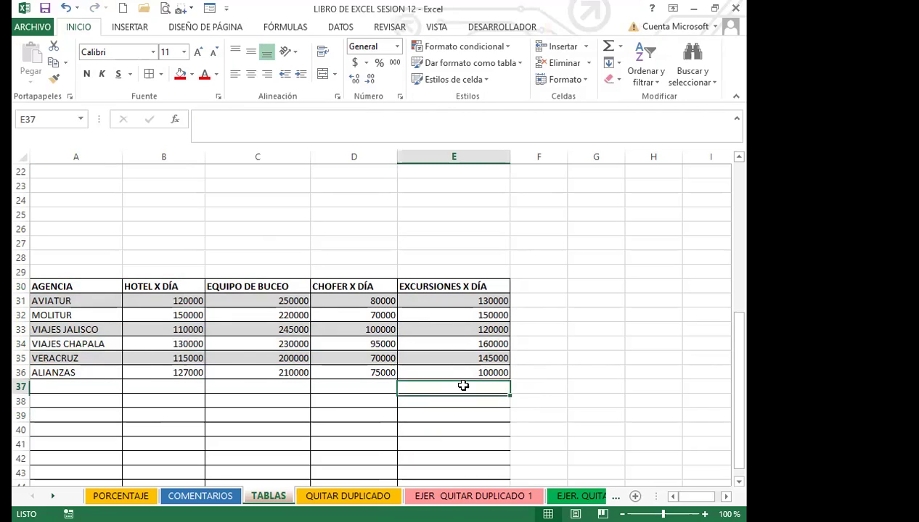
pyautogui.press('Up')
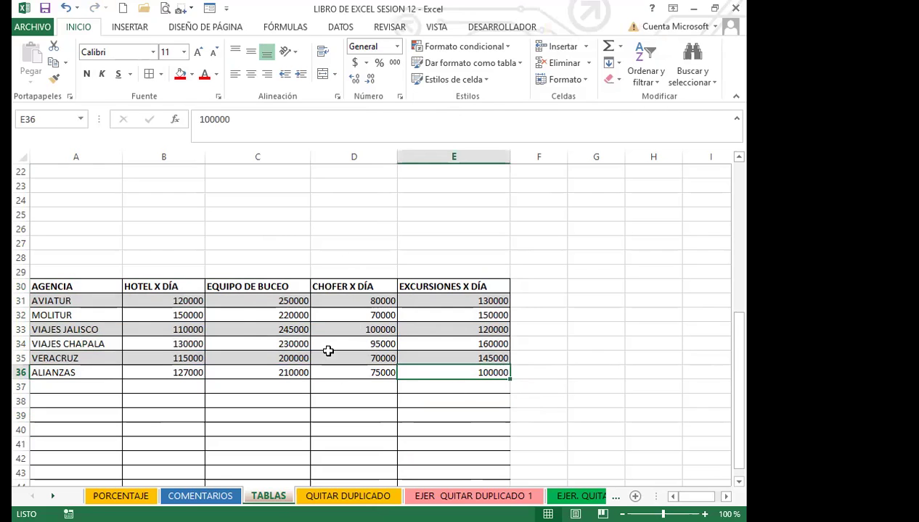
pyautogui.click(59, 286)
pyautogui.moveTo(200, 296); pyautogui.dragTo(462, 369)
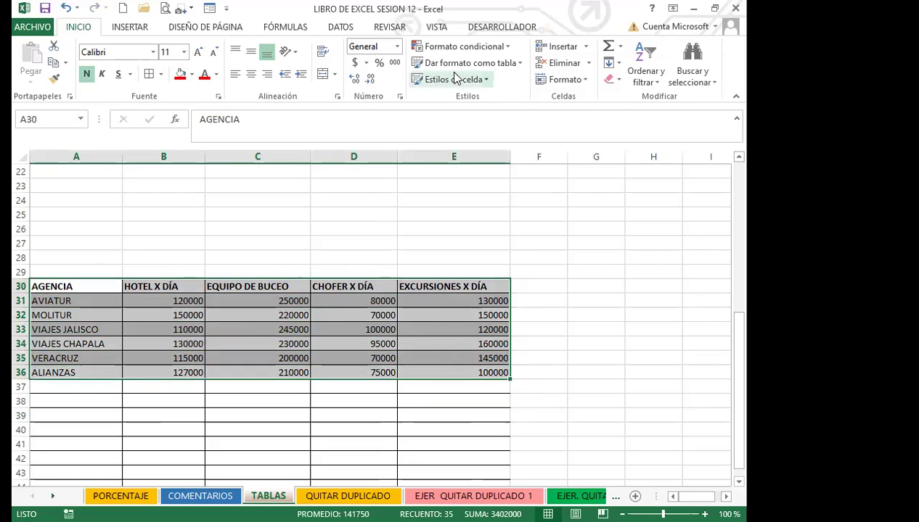
pyautogui.click(274, 261)
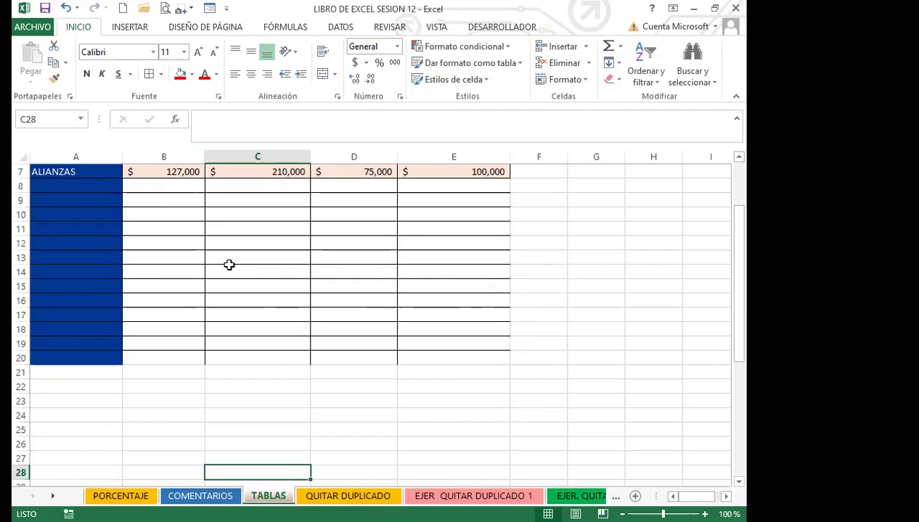
# Step: Remove the fill colour from the price cells B2:E7 of the upper agency range
pyautogui.scroll(2, 229, 265)
pyautogui.click(275, 271)
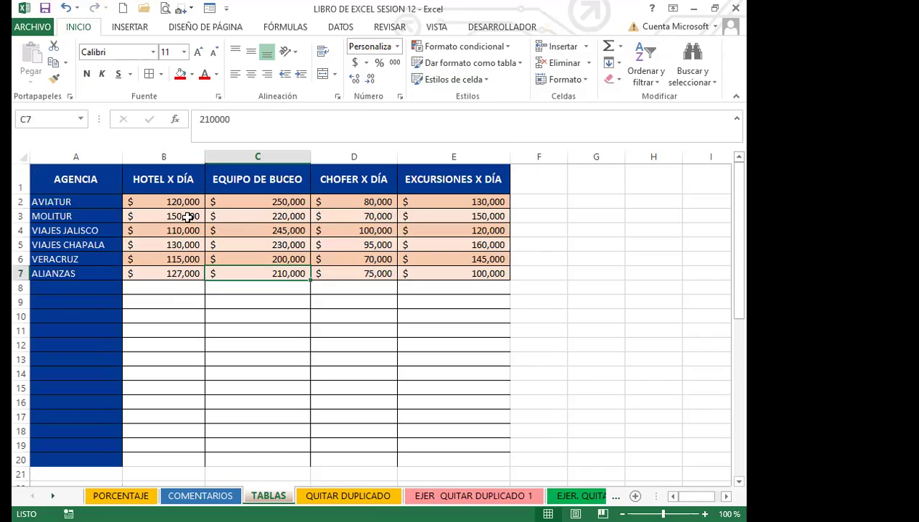
pyautogui.moveTo(168, 203); pyautogui.dragTo(441, 273)
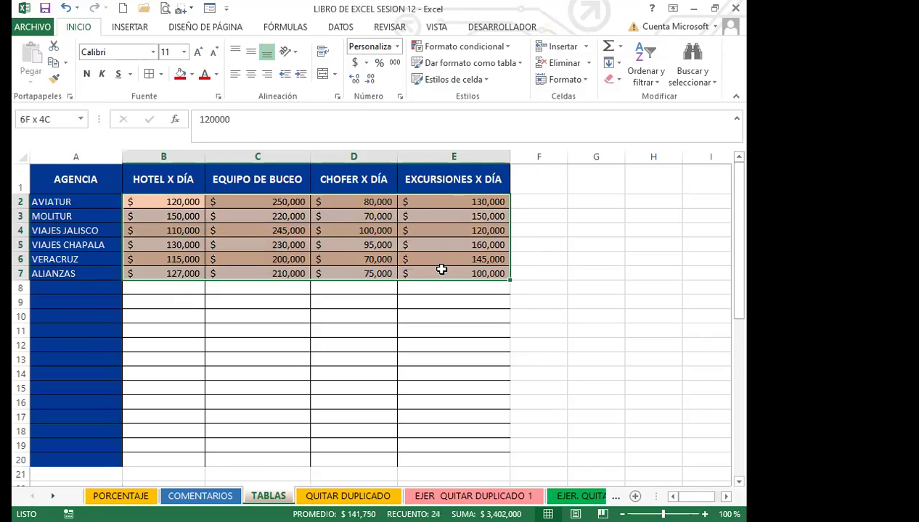
pyautogui.click(192, 74)
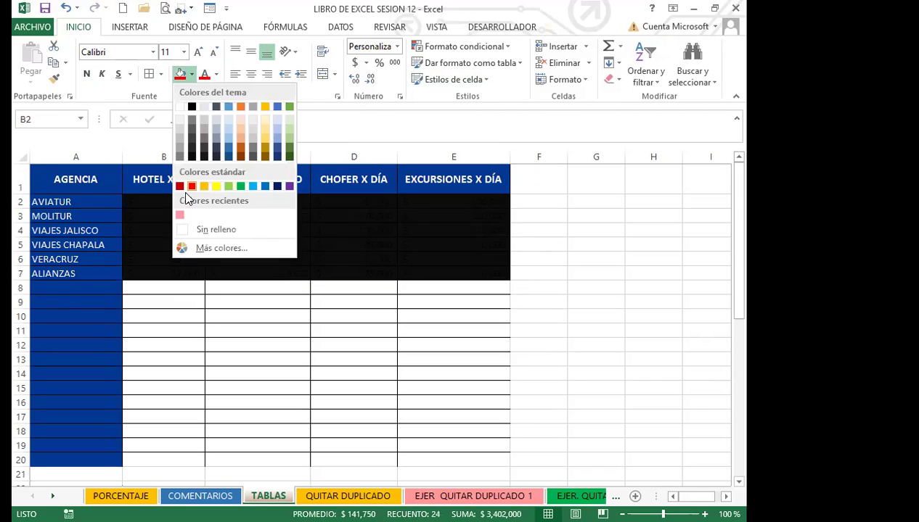
pyautogui.click(216, 231)
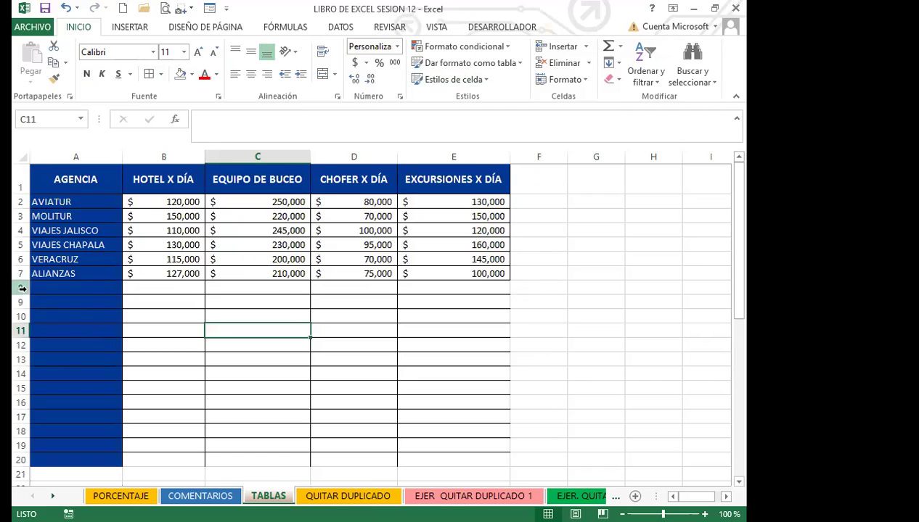
# Step: Delete the empty bordered rows 8 to 20 below the upper agency range
pyautogui.click(20, 288)
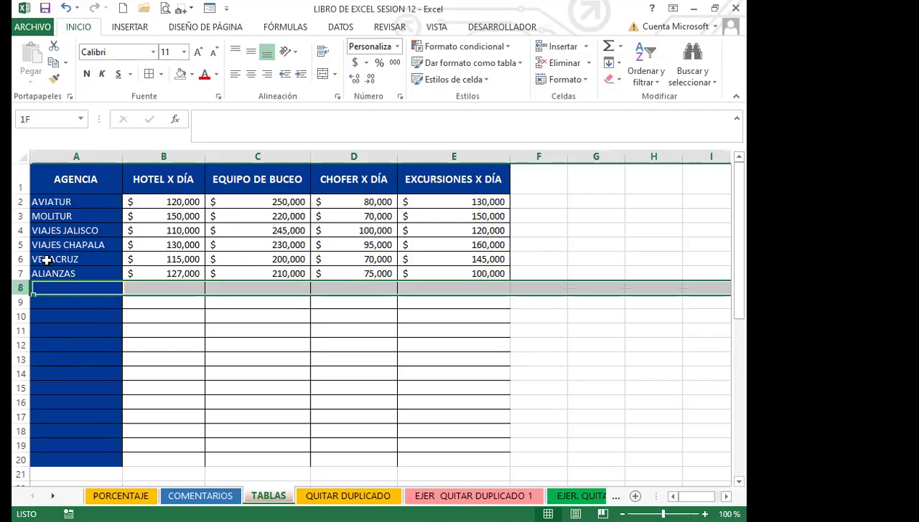
pyautogui.click(559, 63)
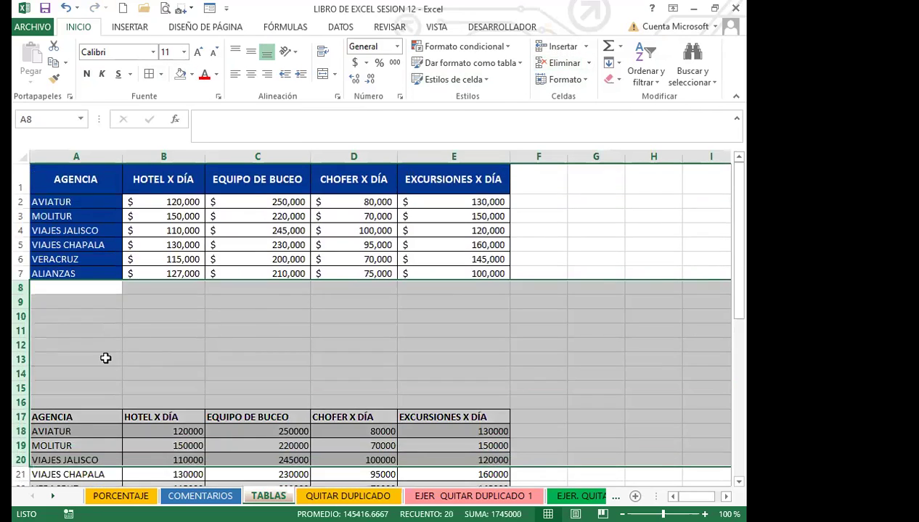
pyautogui.click(56, 342)
# Step: Insert five blank rows at row 14, between the upper and lower agency ranges
pyautogui.click(20, 372)
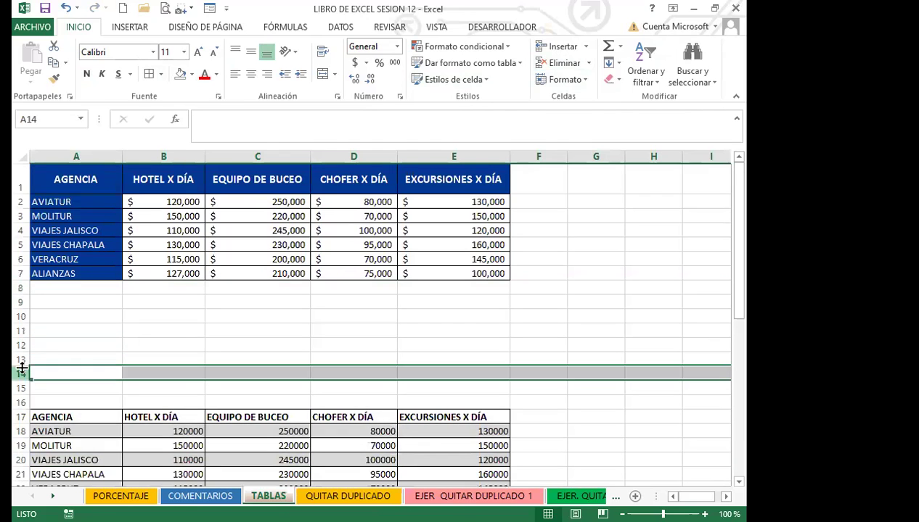
pyautogui.click(575, 49)
pyautogui.click(574, 49)
pyautogui.click(575, 49)
pyautogui.click(575, 50)
pyautogui.click(575, 49)
pyautogui.click(322, 314)
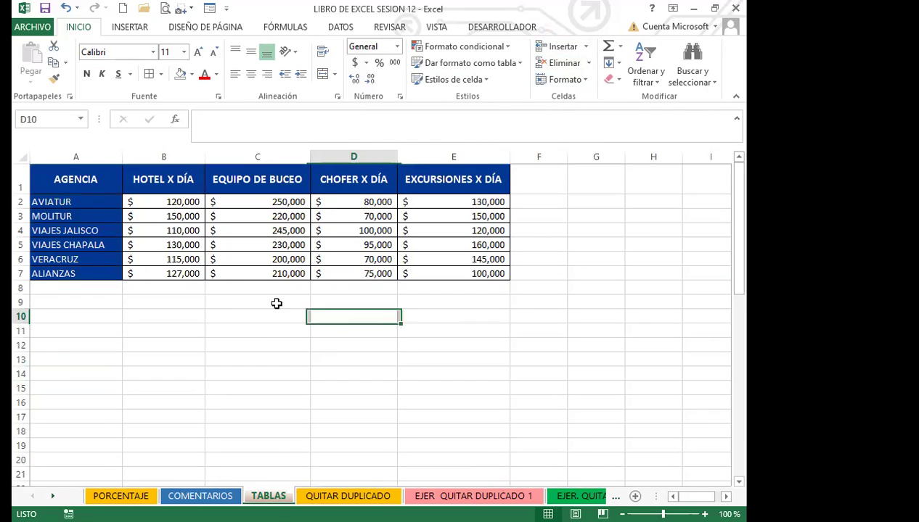
pyautogui.click(189, 259)
pyautogui.click(215, 231)
pyautogui.click(135, 202)
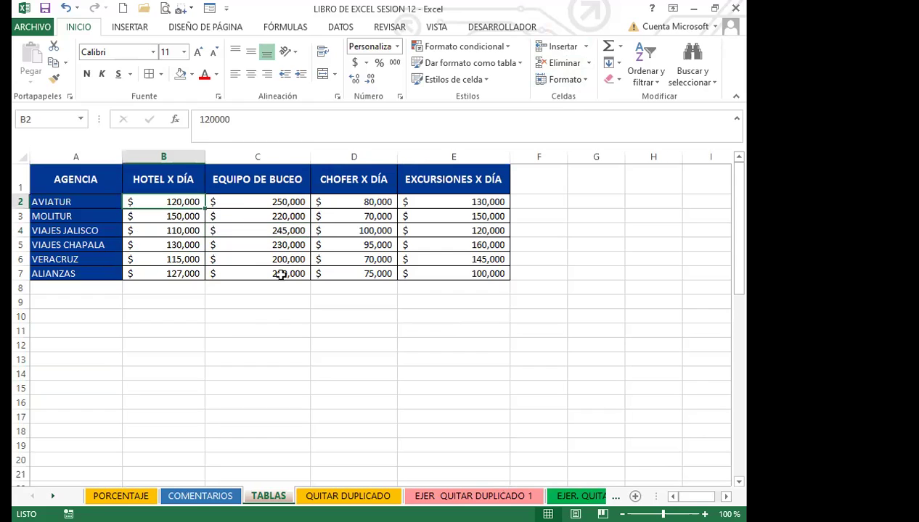
pyautogui.click(314, 245)
pyautogui.click(479, 273)
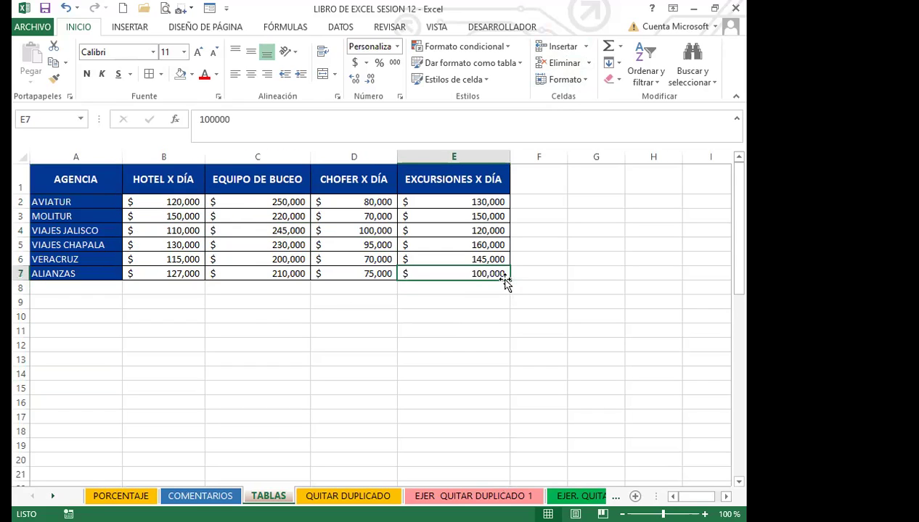
pyautogui.click(347, 302)
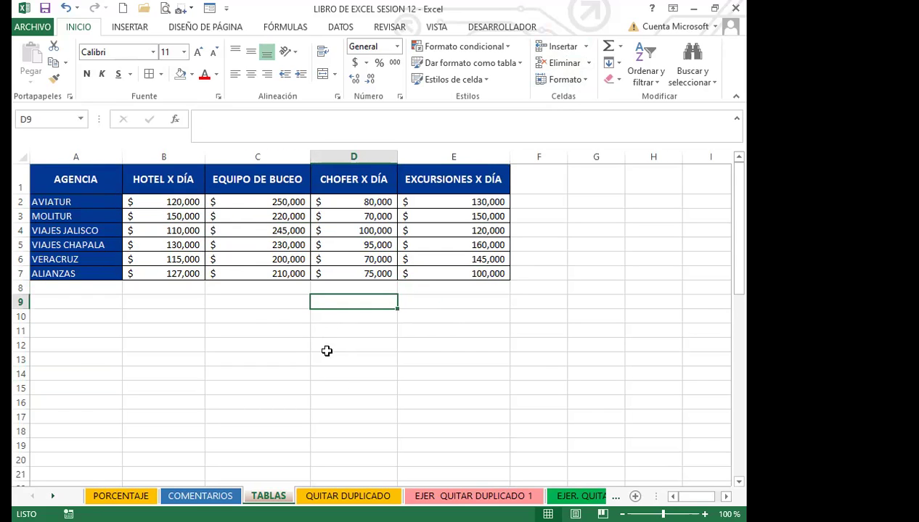
pyautogui.click(149, 343)
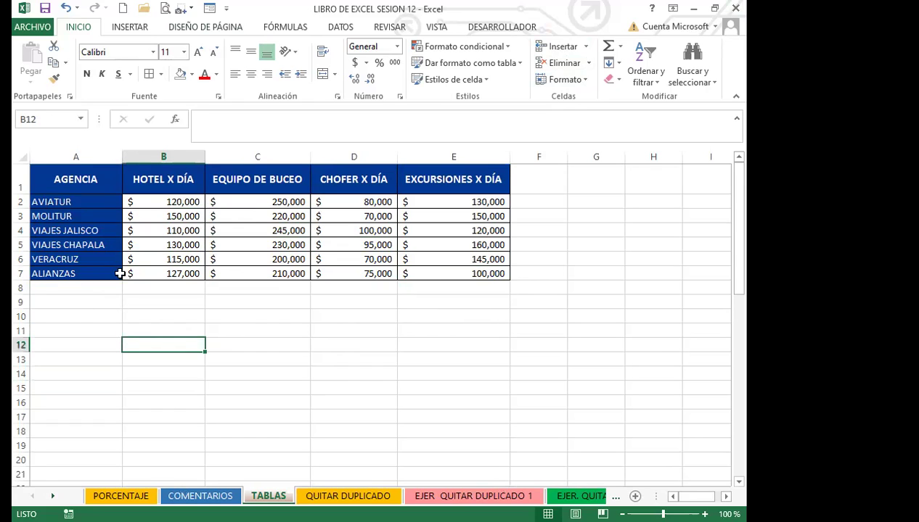
pyautogui.click(219, 306)
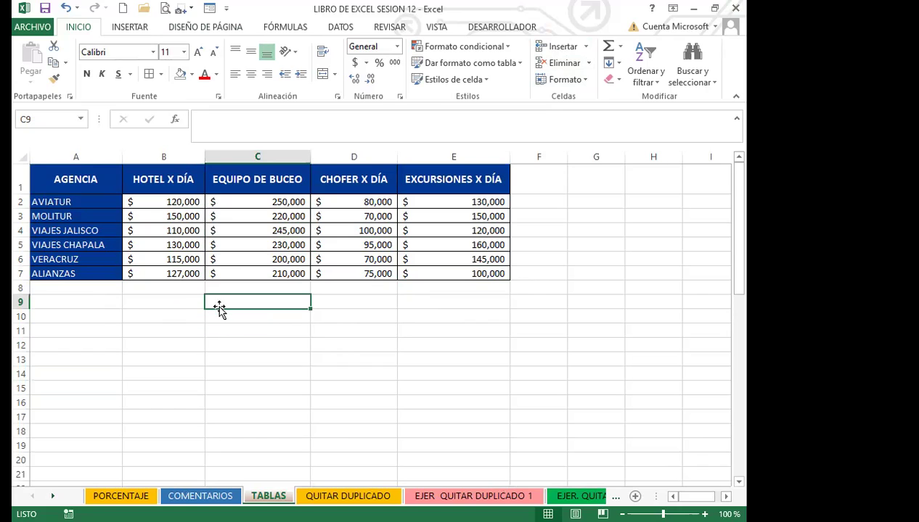
pyautogui.click(90, 327)
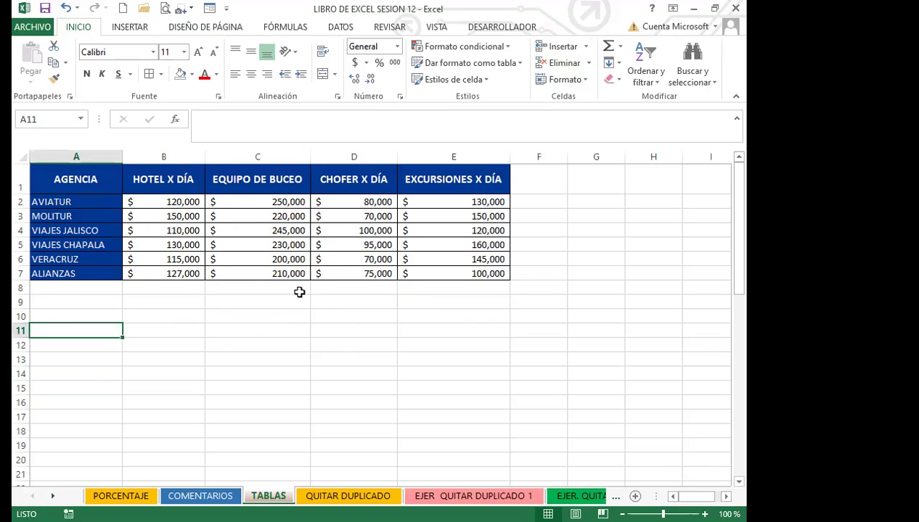
pyautogui.click(230, 319)
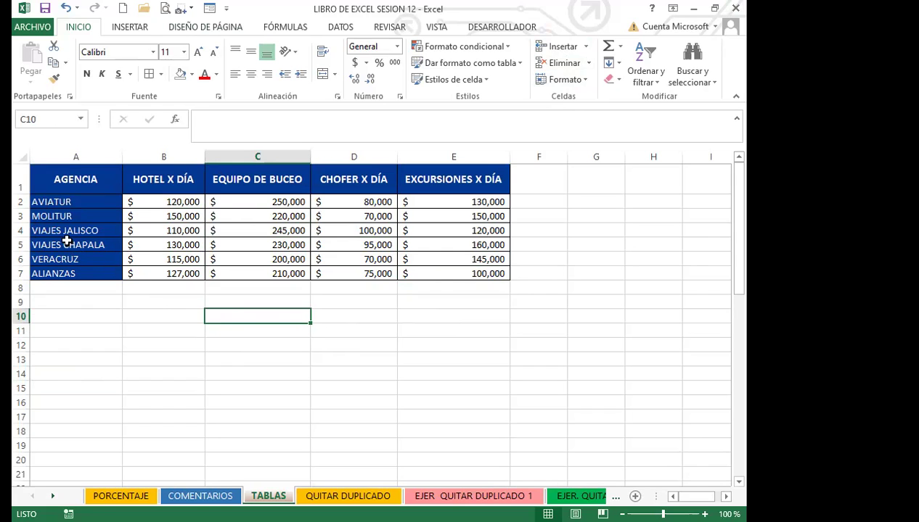
pyautogui.moveTo(66, 177); pyautogui.dragTo(462, 274)
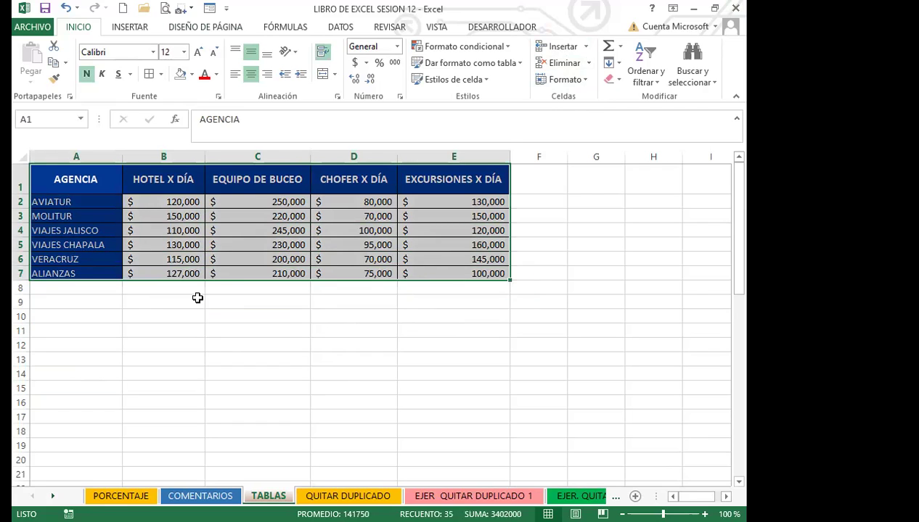
pyautogui.click(521, 65)
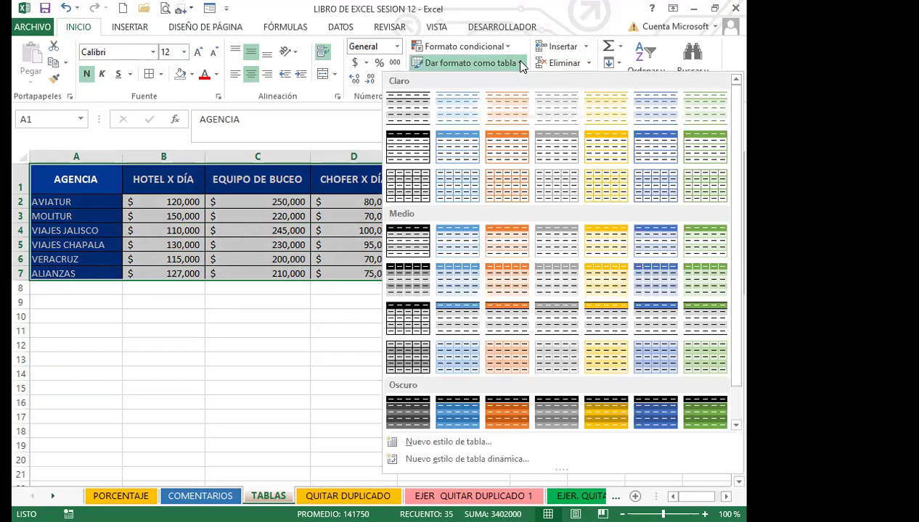
pyautogui.click(386, 291)
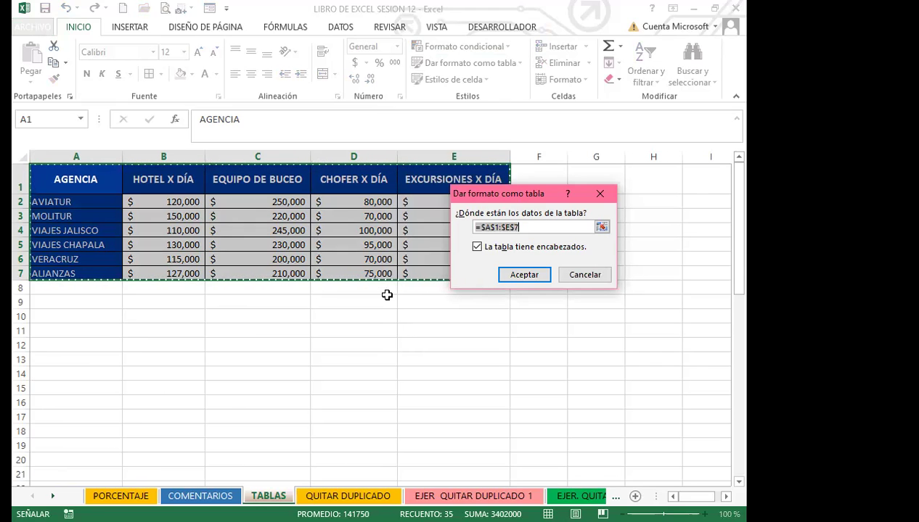
pyautogui.click(589, 277)
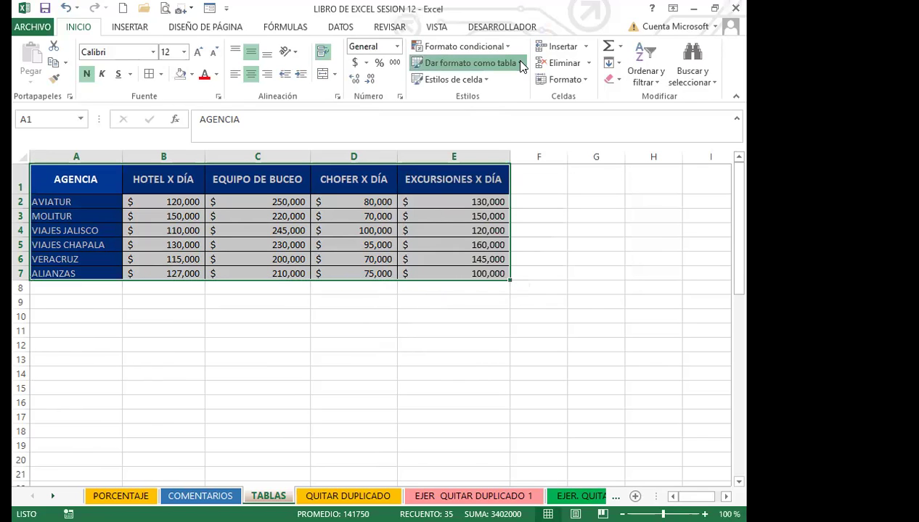
# Step: Format the upper agency range A1:E7 as a table with headers in the blue Oscuro style and hide its filter buttons
pyautogui.click(519, 64)
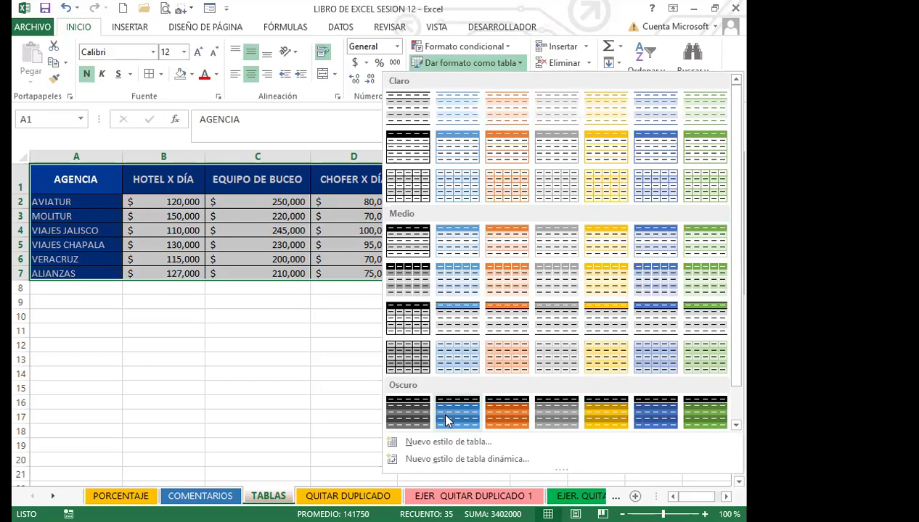
pyautogui.press('Return')
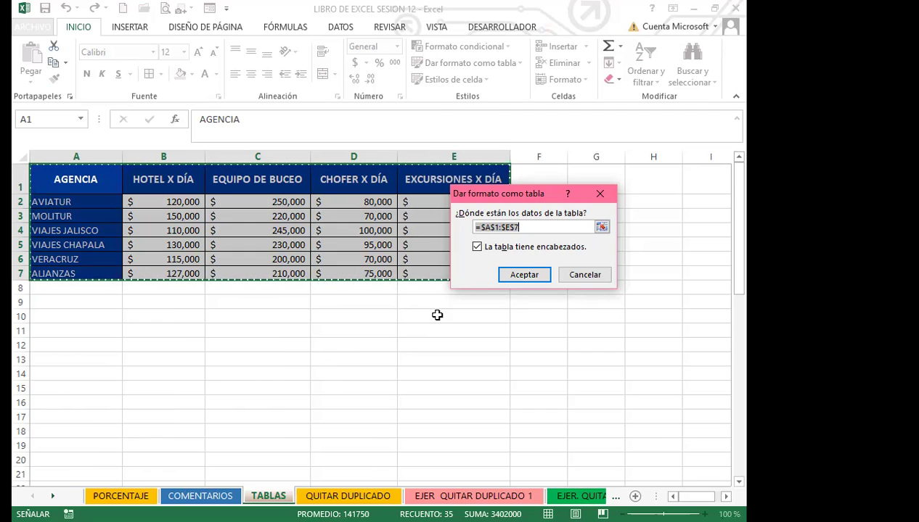
pyautogui.click(525, 273)
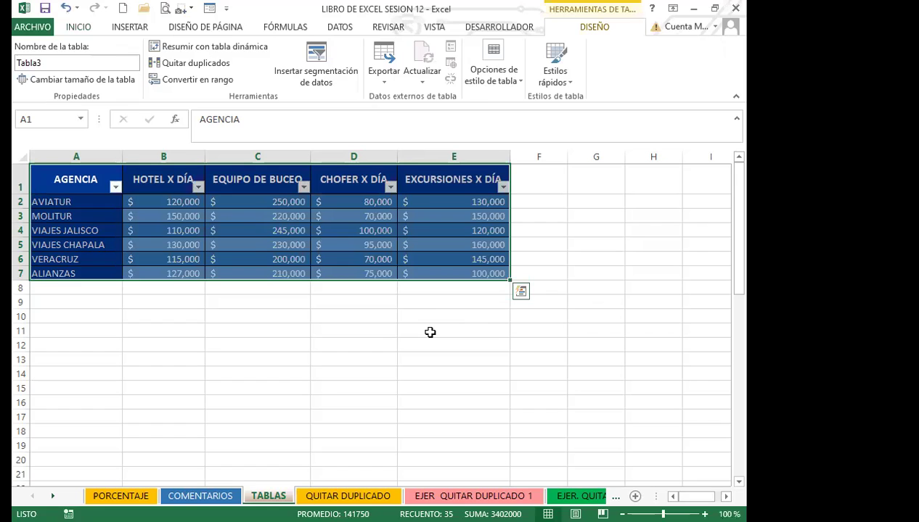
pyautogui.hotkey('ctrl', 'shift', 'l')
# Step: Try extending the upper agency table down to row 17 and undo the extension
pyautogui.moveTo(430, 332); pyautogui.dragTo(416, 345)
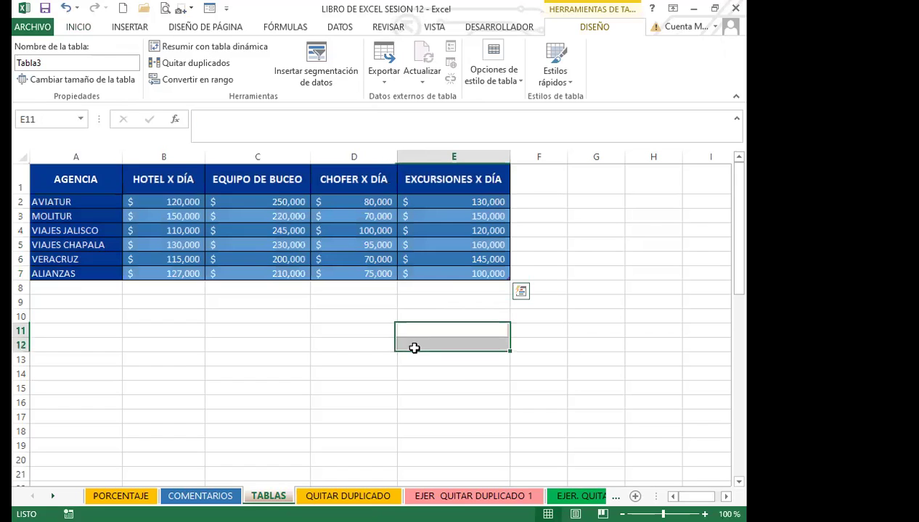
pyautogui.moveTo(507, 277); pyautogui.dragTo(512, 426)
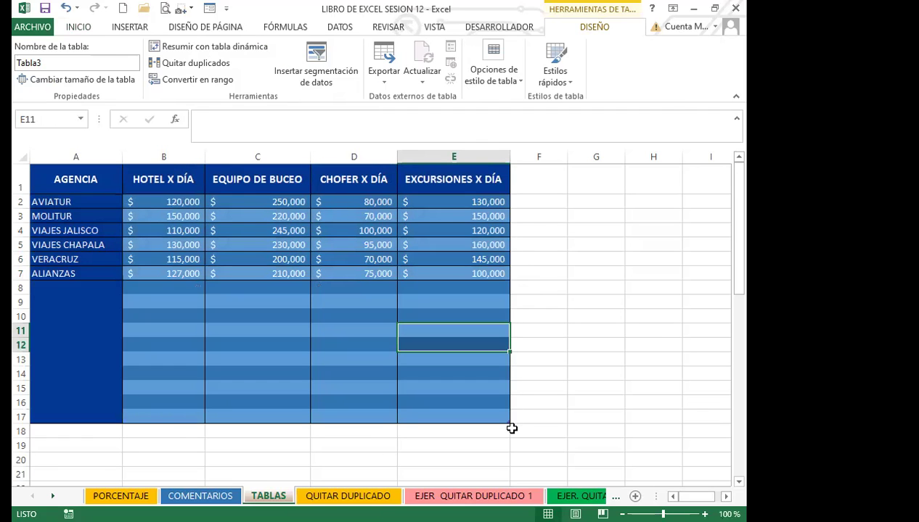
pyautogui.hotkey('ctrl', 'z')
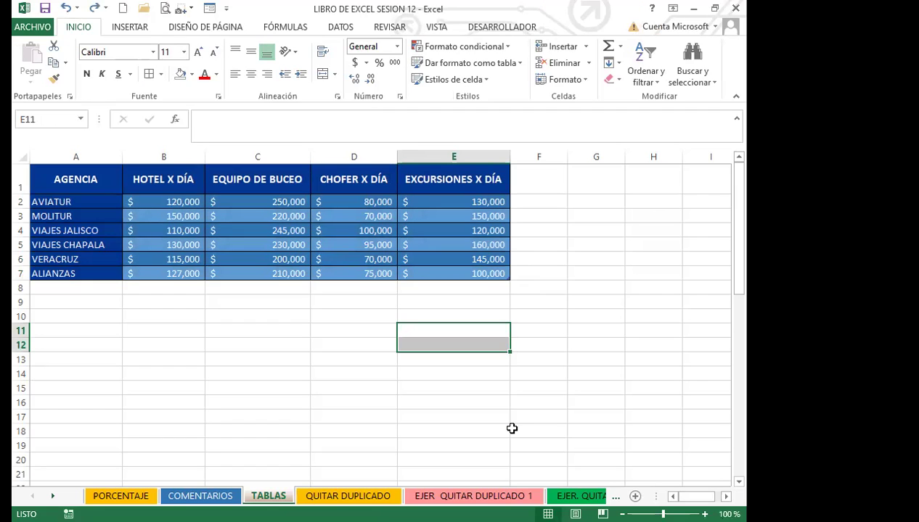
# Step: Convert the upper agency table A1:E7 into a normal range
pyautogui.moveTo(50, 176); pyautogui.dragTo(481, 274)
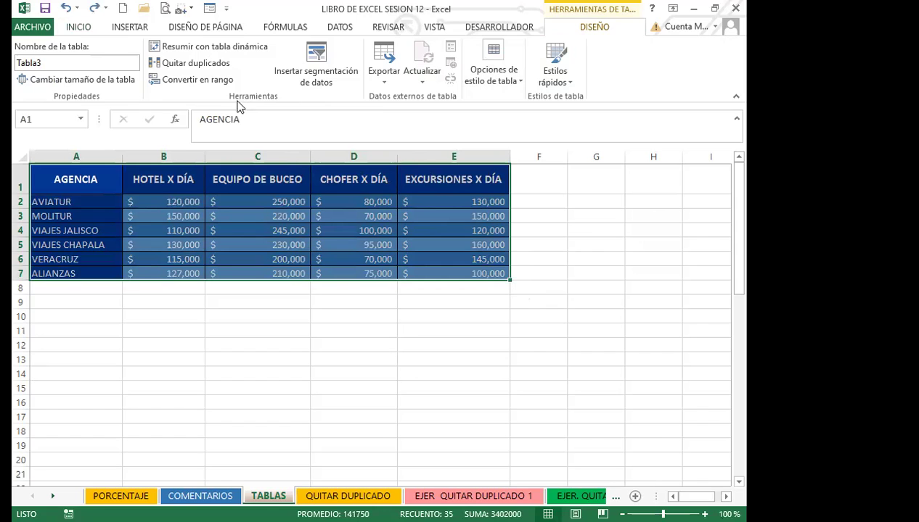
pyautogui.click(183, 85)
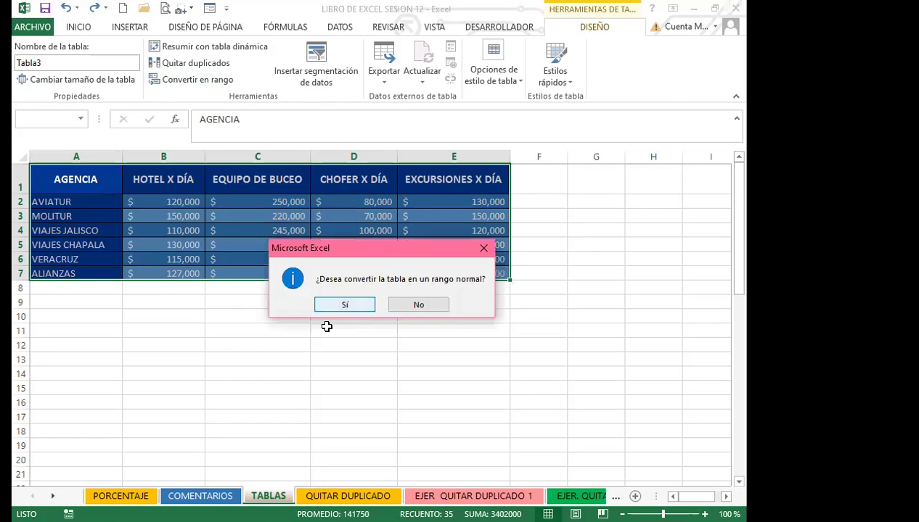
pyautogui.click(344, 304)
pyautogui.click(326, 327)
# Step: Try removing only the fill colour from the price cells B2:E7 and undo the attempts
pyautogui.moveTo(138, 202); pyautogui.dragTo(463, 275)
pyautogui.click(180, 74)
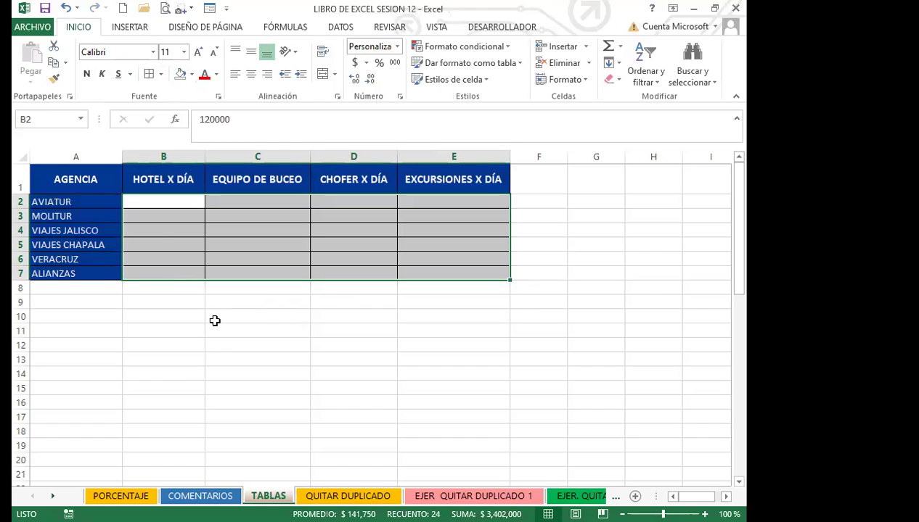
pyautogui.hotkey('ctrl', 'z')
pyautogui.click(192, 74)
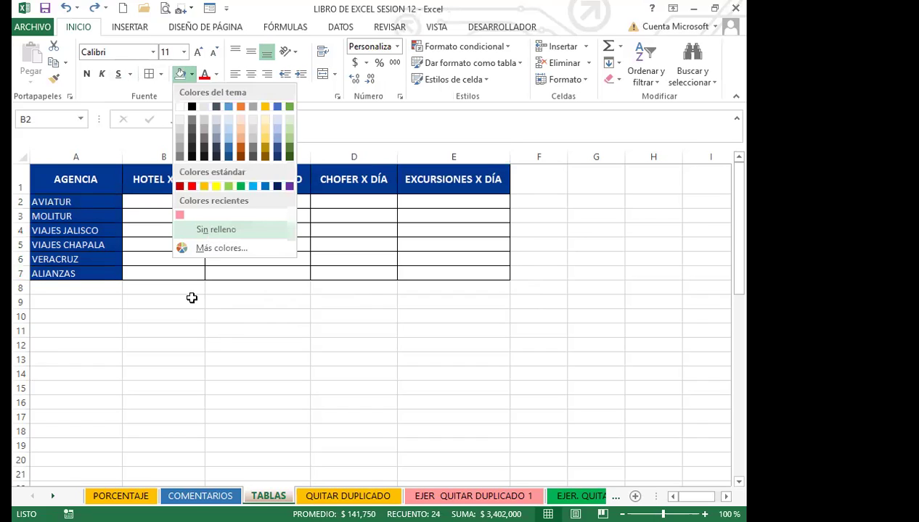
pyautogui.click(216, 229)
pyautogui.click(195, 260)
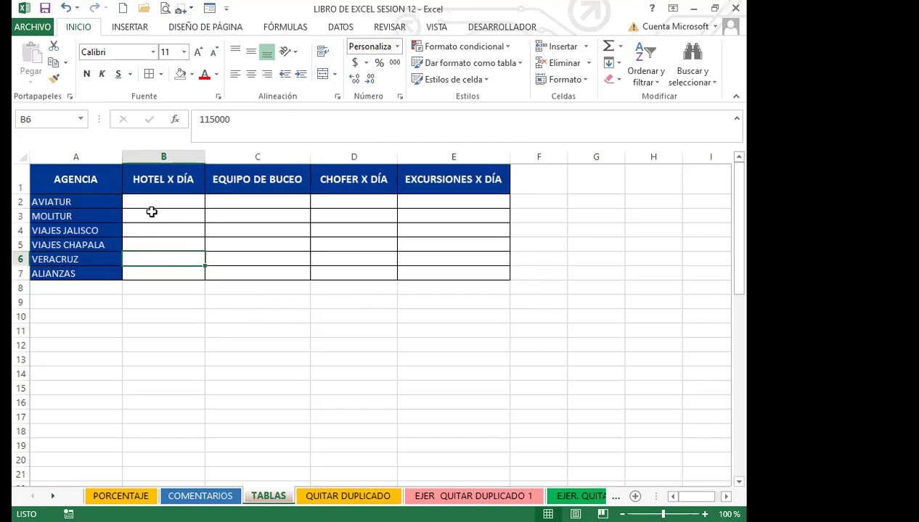
pyautogui.hotkey('ctrl', 'z')
pyautogui.click(187, 240)
# Step: Set the font colour of the price cells B2:E7 to black and remove their fill colour
pyautogui.moveTo(181, 203); pyautogui.dragTo(464, 287)
pyautogui.moveTo(178, 201); pyautogui.dragTo(454, 274)
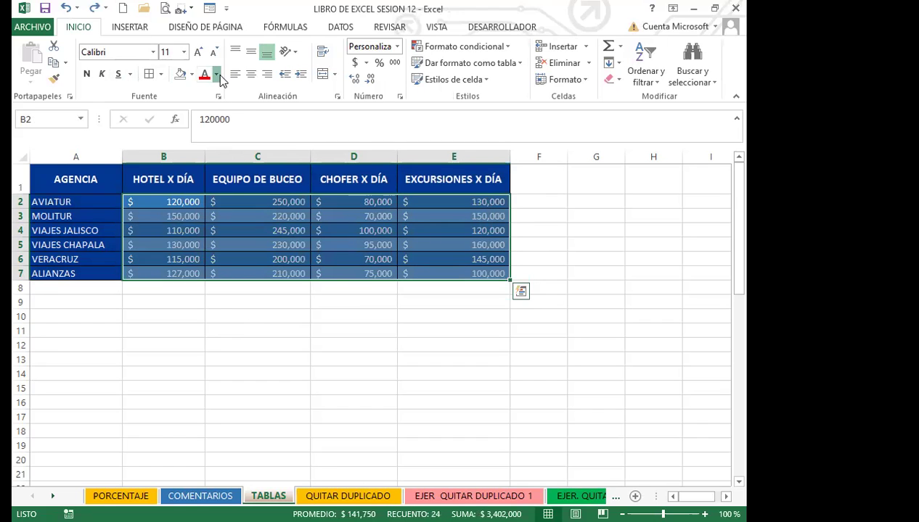
pyautogui.click(220, 75)
pyautogui.click(219, 124)
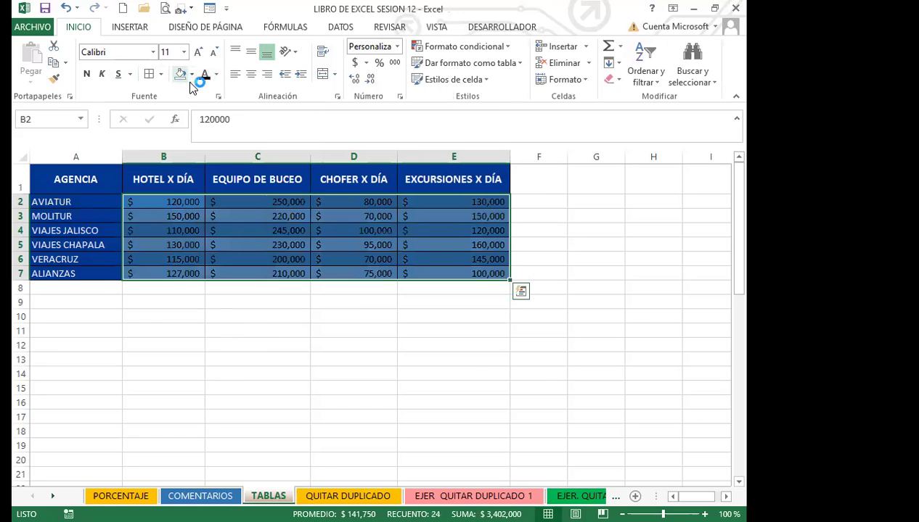
pyautogui.click(192, 74)
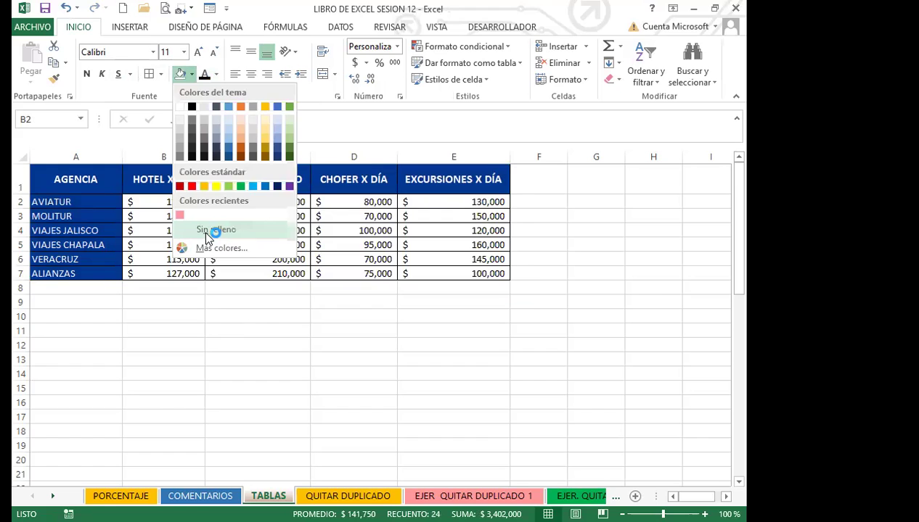
pyautogui.click(209, 317)
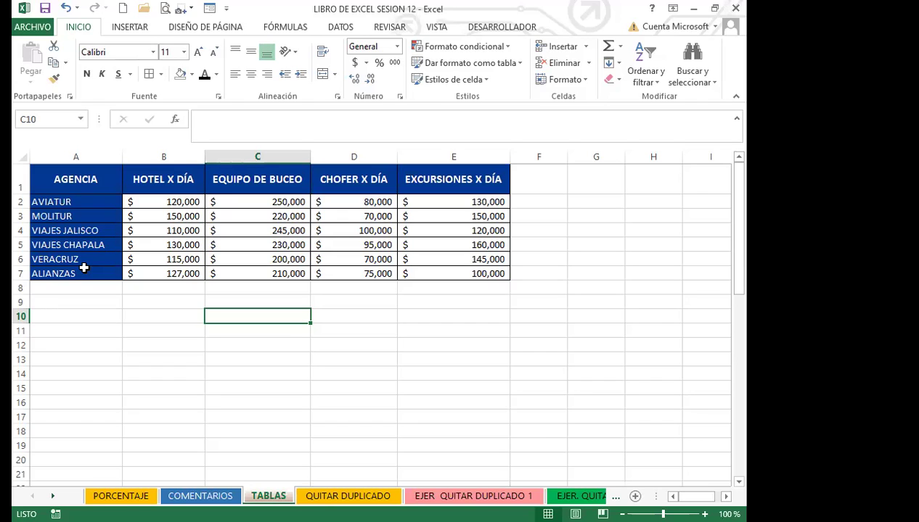
# Step: Format the lower agency range A25:E31 as a table with headers in the orange banded Medio style
pyautogui.click(73, 180)
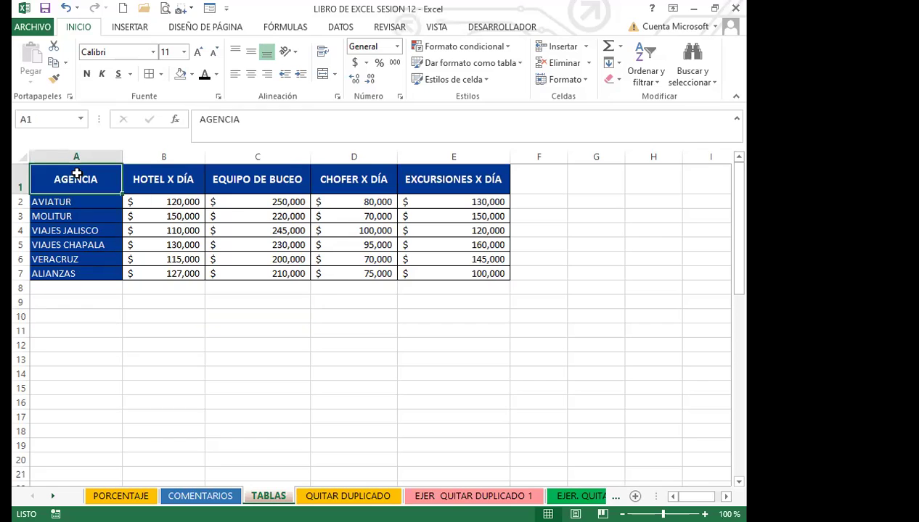
pyautogui.scroll(-7, 118, 378)
pyautogui.moveTo(58, 215); pyautogui.dragTo(440, 303)
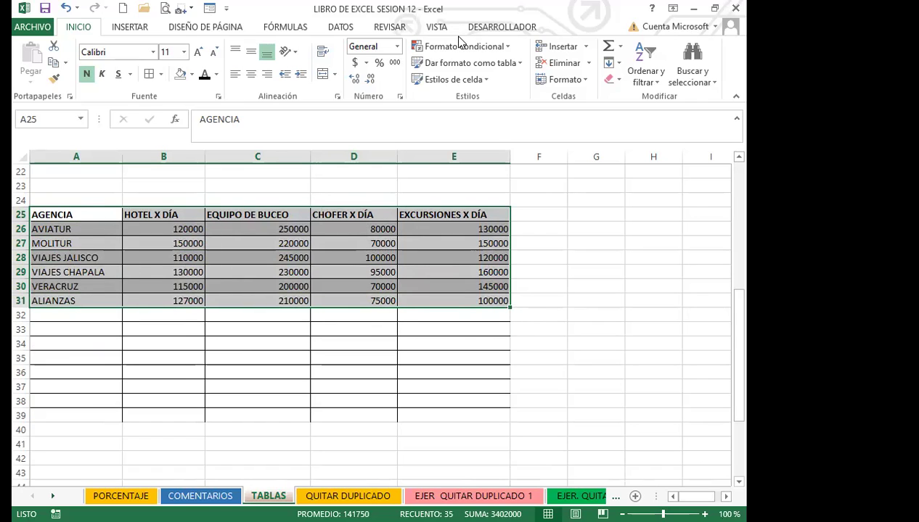
pyautogui.click(520, 64)
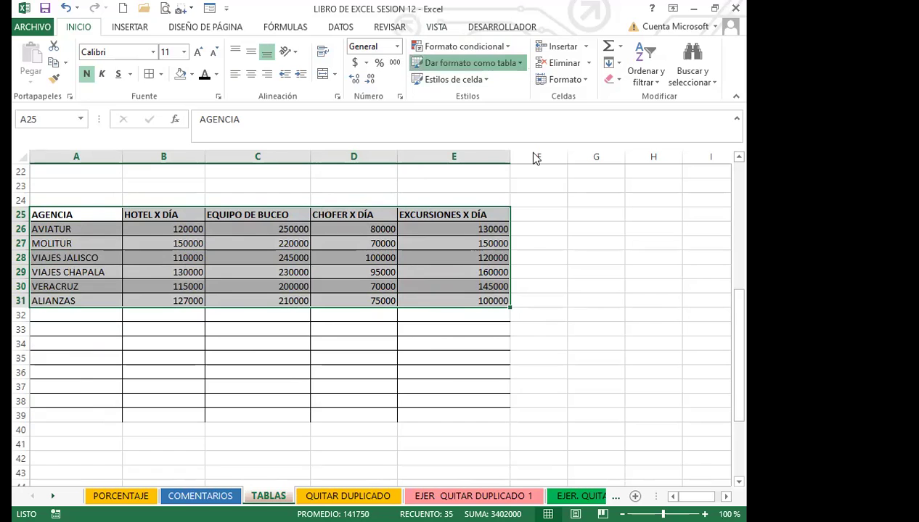
pyautogui.click(510, 285)
pyautogui.click(524, 273)
pyautogui.click(277, 371)
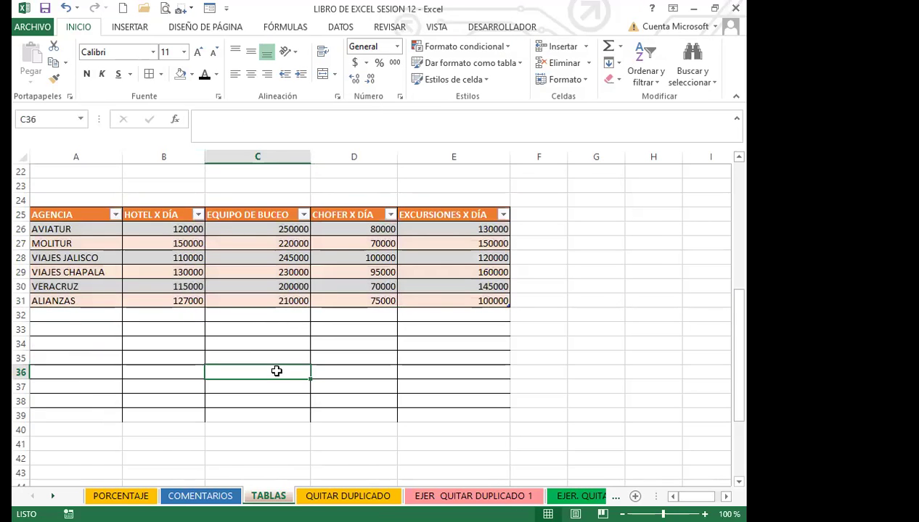
pyautogui.click(276, 302)
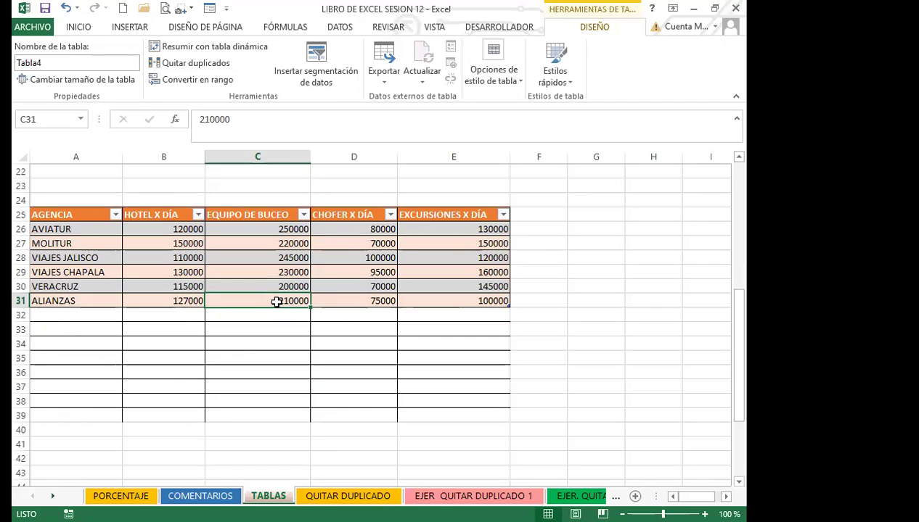
# Step: Delete rows 32 to 41, including the empty bordered ones, below the orange agency table
pyautogui.click(42, 329)
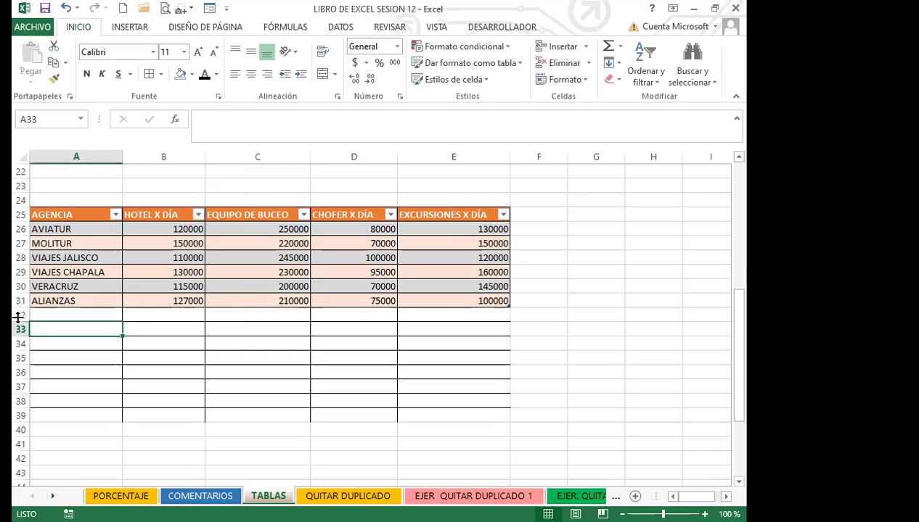
pyautogui.moveTo(19, 322); pyautogui.dragTo(20, 349)
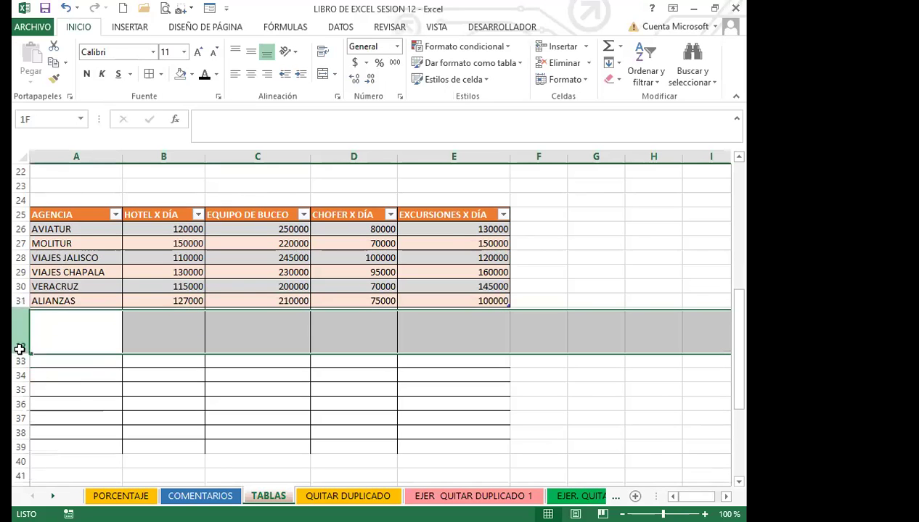
pyautogui.hotkey('ctrl', 'shift', 'Down')
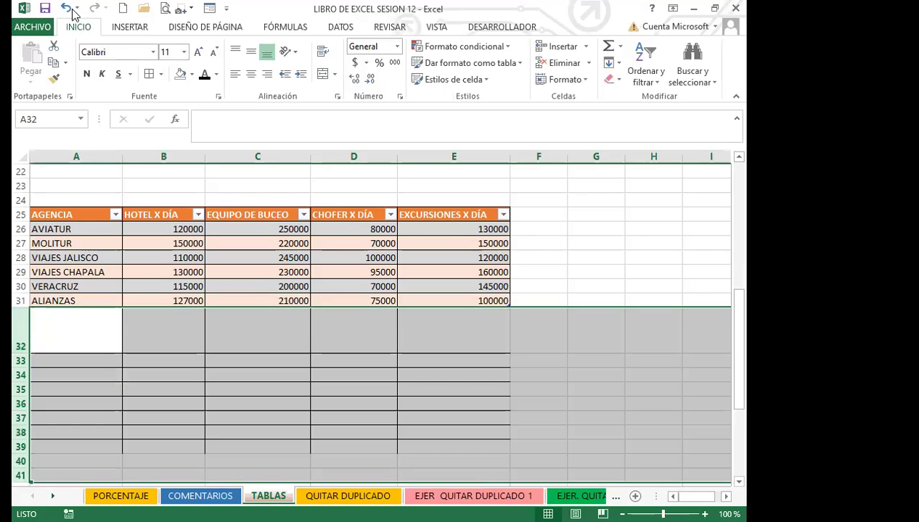
pyautogui.click(589, 64)
pyautogui.click(583, 79)
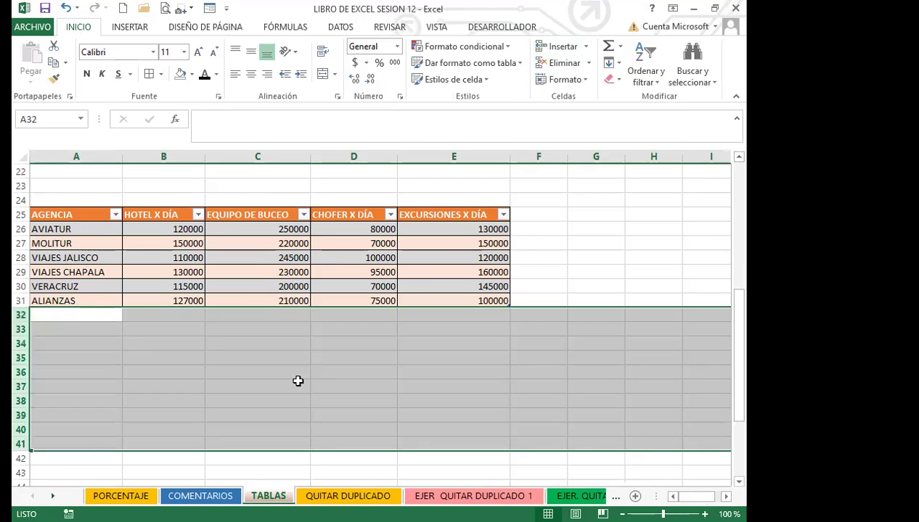
# Step: Start a new table style for the agency table A25:E31 and give it thick outline and interior borders
pyautogui.click(297, 381)
pyautogui.click(112, 328)
pyautogui.moveTo(62, 213); pyautogui.dragTo(455, 304)
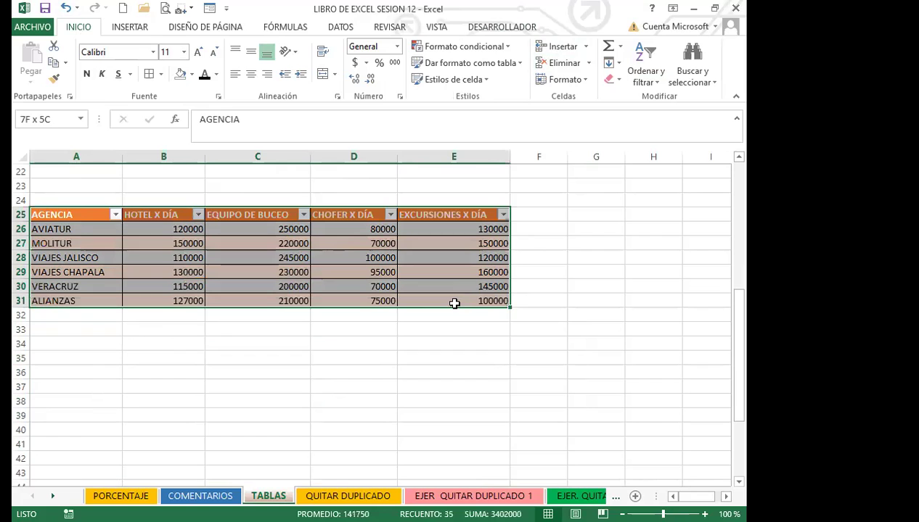
pyautogui.click(521, 63)
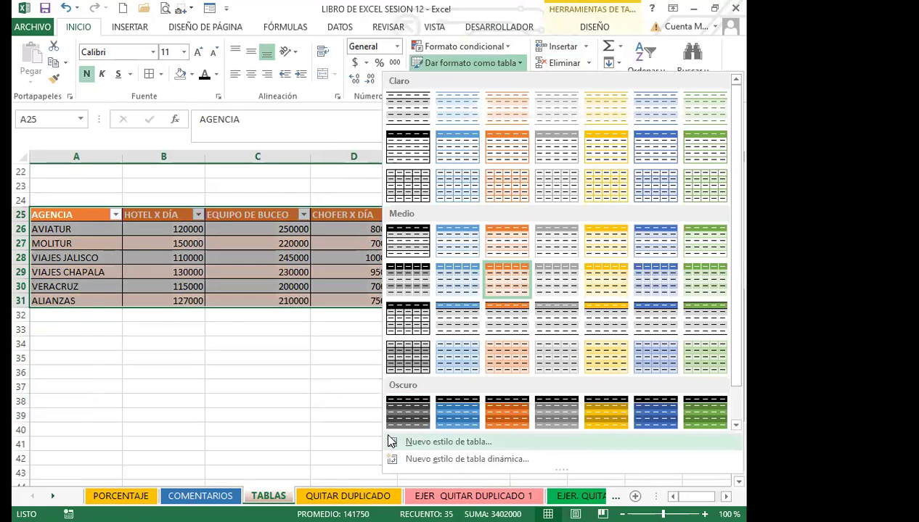
pyautogui.click(439, 442)
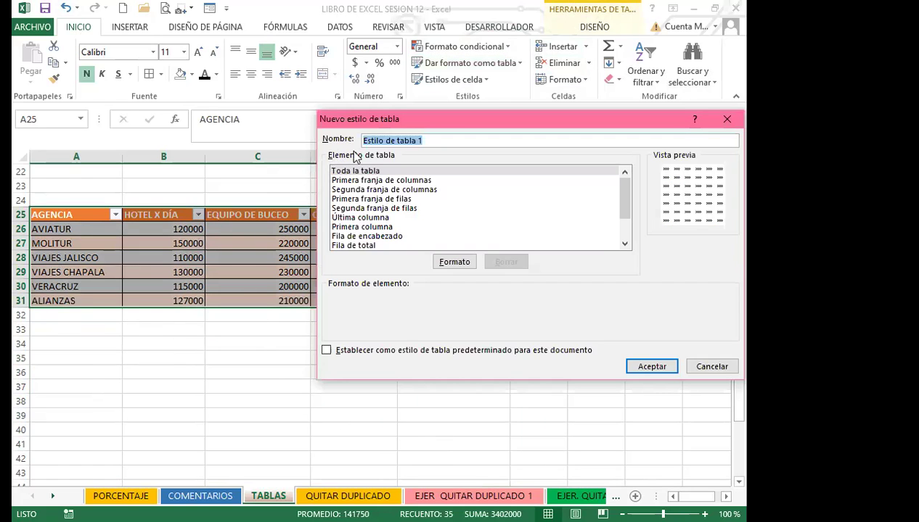
pyautogui.moveTo(626, 194); pyautogui.dragTo(625, 206)
pyautogui.click(456, 266)
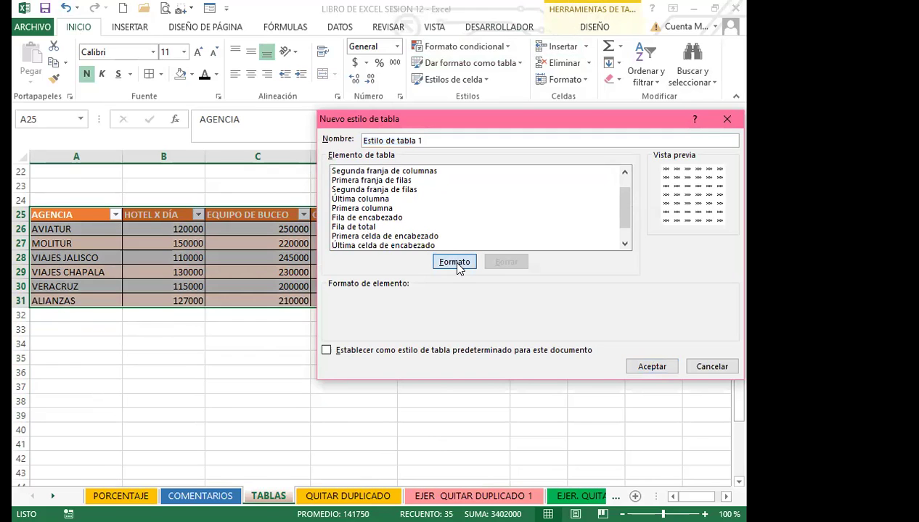
pyautogui.click(395, 92)
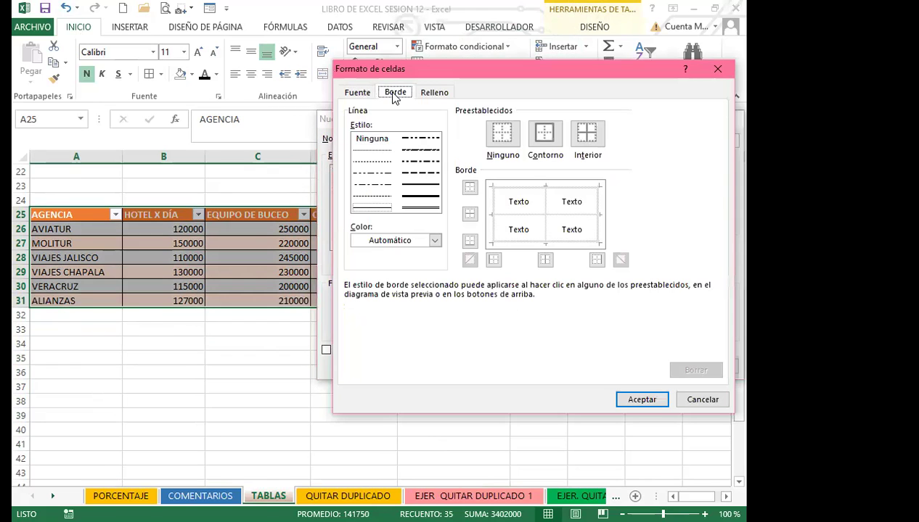
pyautogui.click(434, 240)
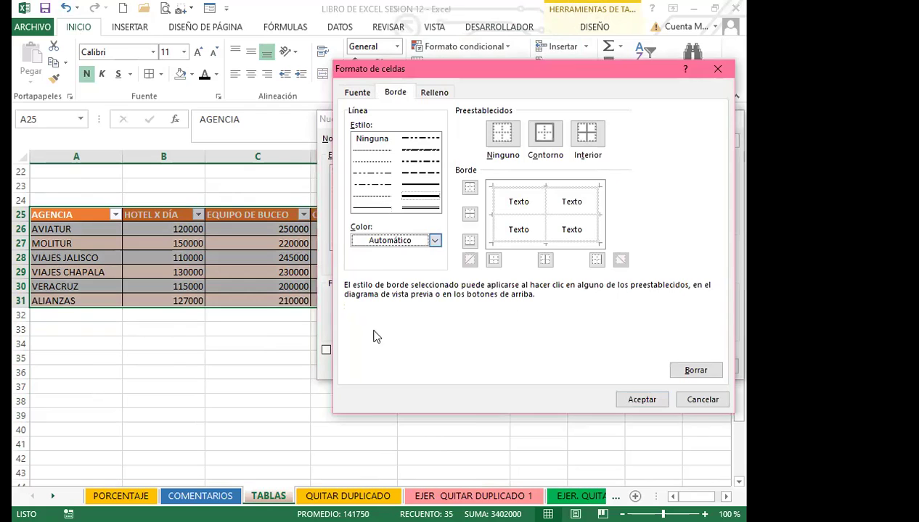
pyautogui.click(394, 335)
pyautogui.click(545, 133)
pyautogui.click(587, 132)
# Step: Set the new table style's font to Negrita in red
pyautogui.click(356, 93)
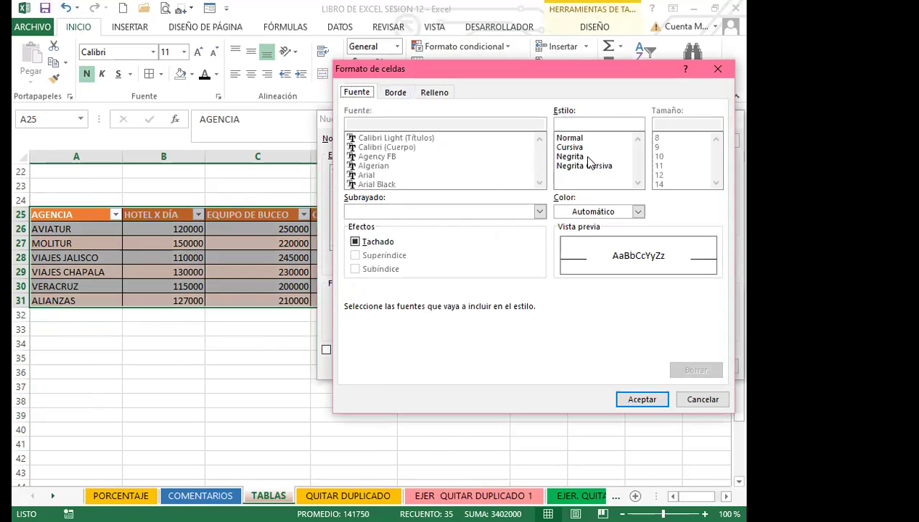
pyautogui.click(563, 156)
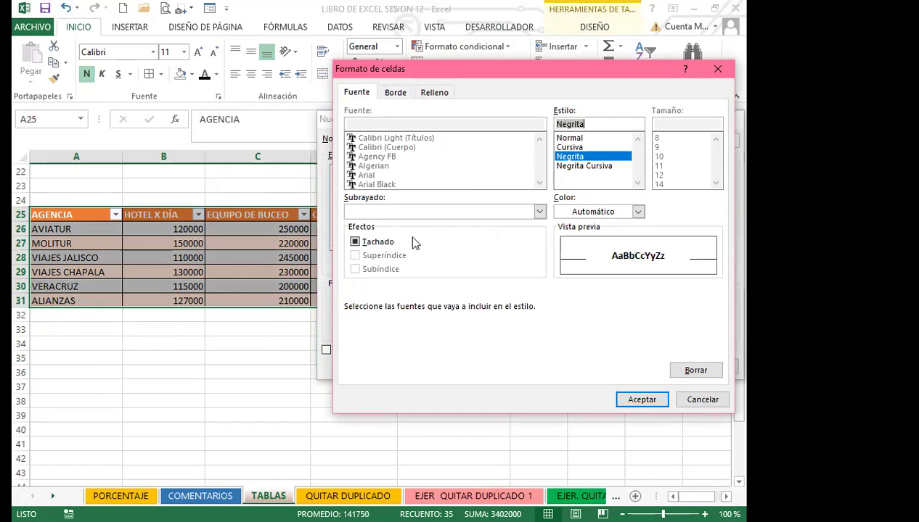
pyautogui.click(637, 212)
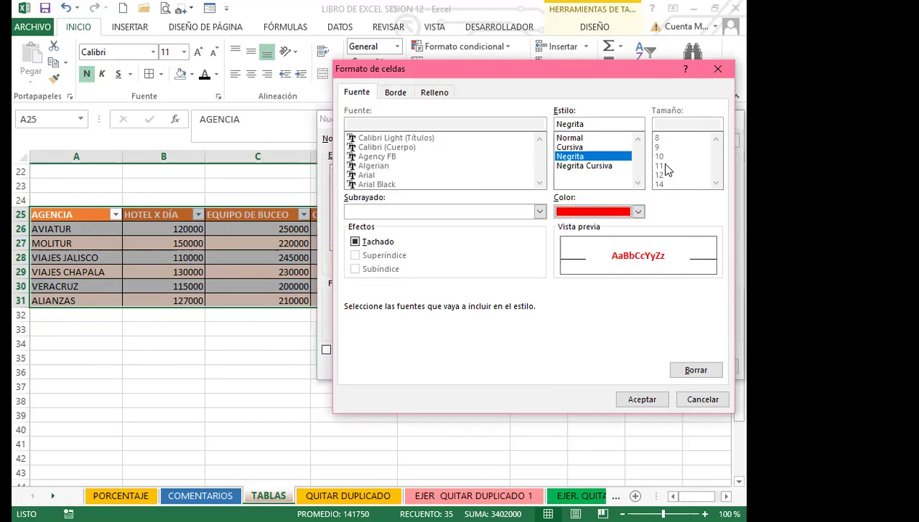
# Step: Fill the new table style with a horizontal two-colour gradient from white to blue and accept the element format
pyautogui.click(433, 94)
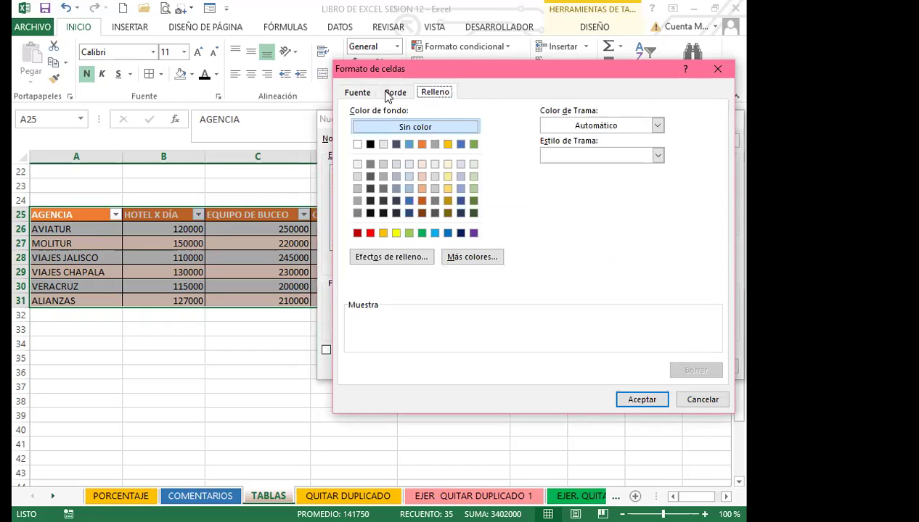
pyautogui.click(405, 257)
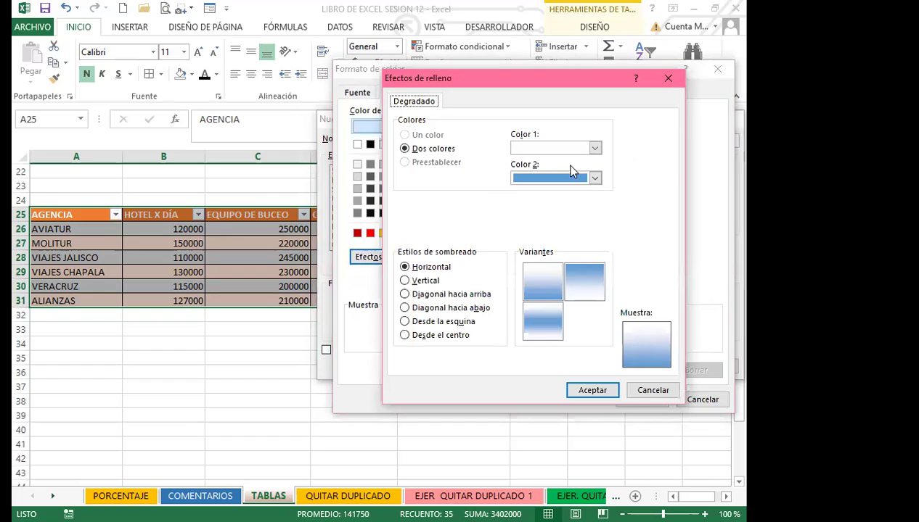
pyautogui.click(593, 390)
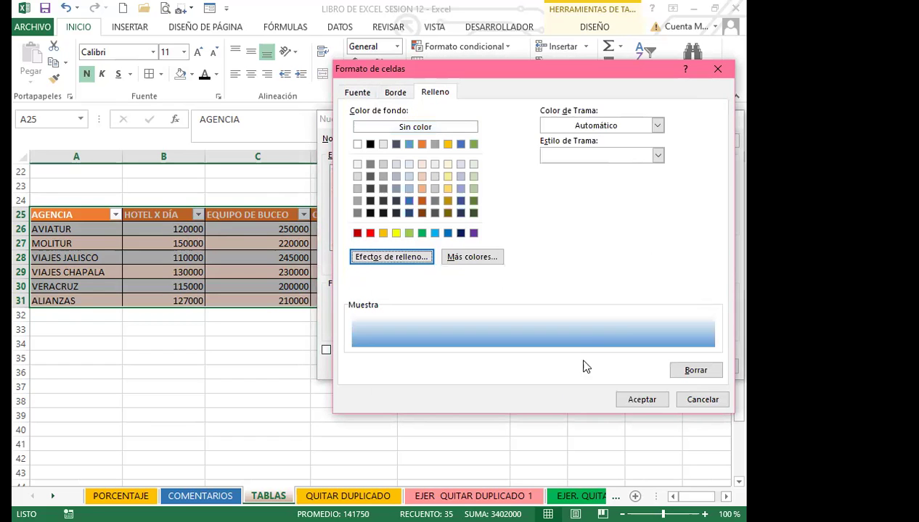
pyautogui.click(630, 397)
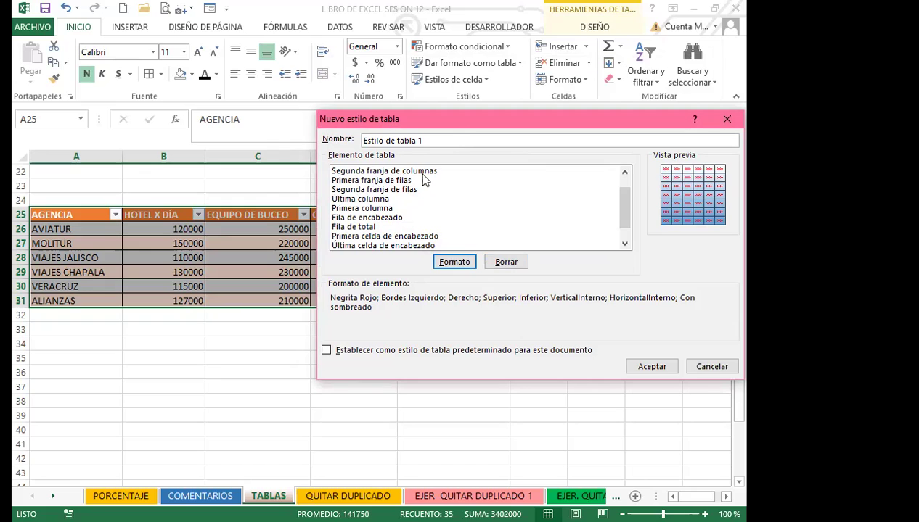
# Step: Look over the row and column stripe elements and save the style under the name Estilo de tabla 1
pyautogui.click(348, 181)
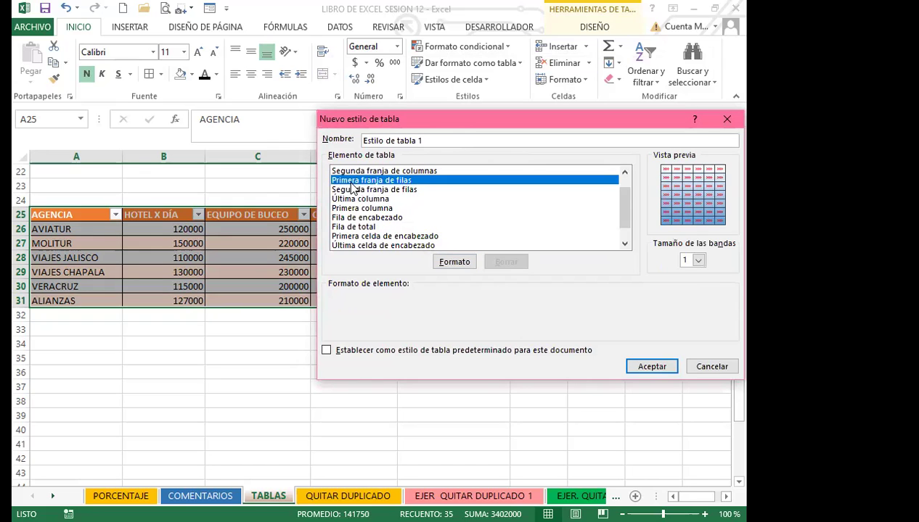
pyautogui.click(347, 190)
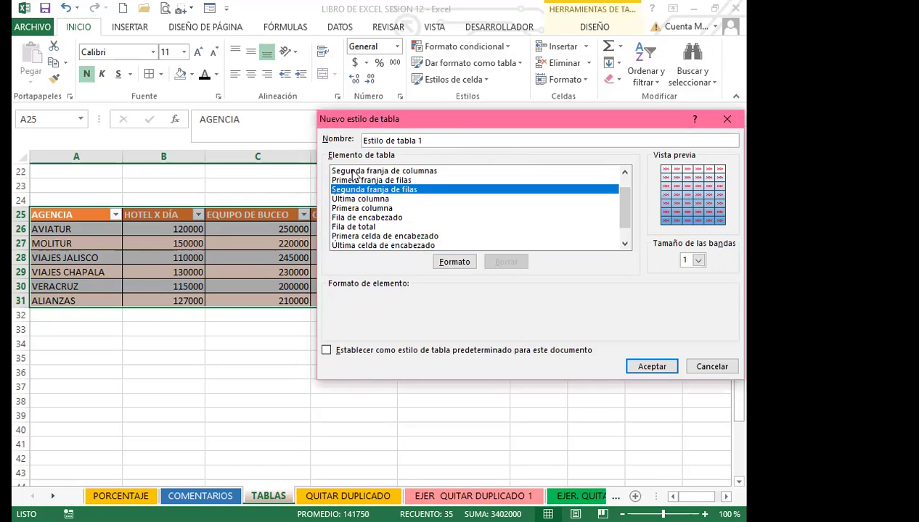
pyautogui.click(351, 171)
pyautogui.click(451, 138)
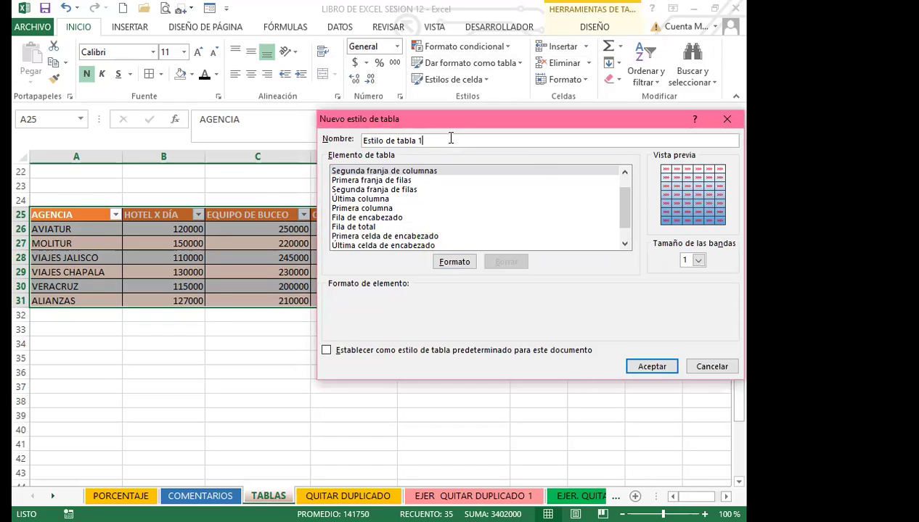
pyautogui.click(644, 366)
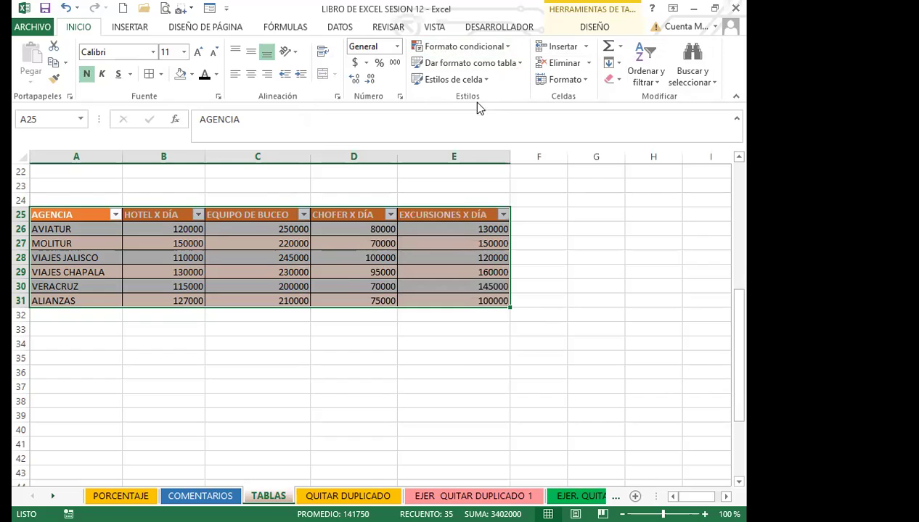
# Step: Start a second table style, Estilo de tabla 2, with a horizontal gradient fill from white to blue
pyautogui.click(513, 68)
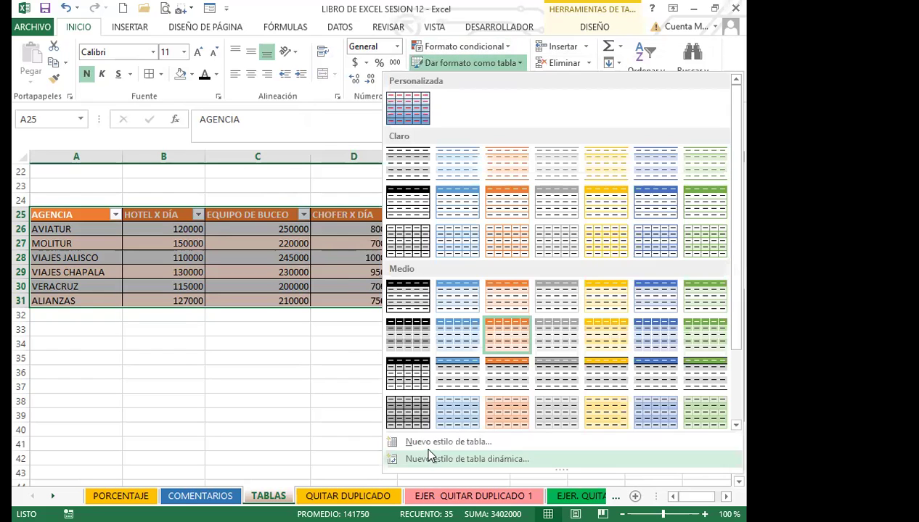
pyautogui.click(426, 443)
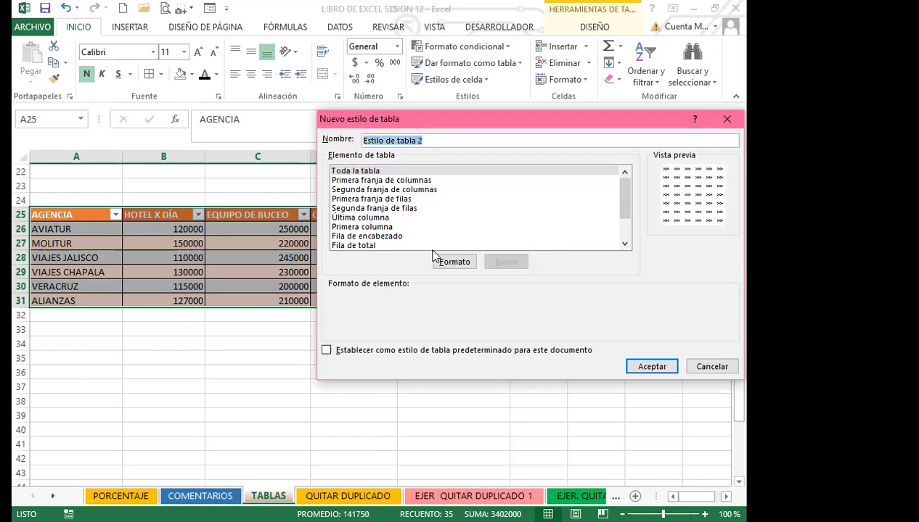
pyautogui.click(444, 263)
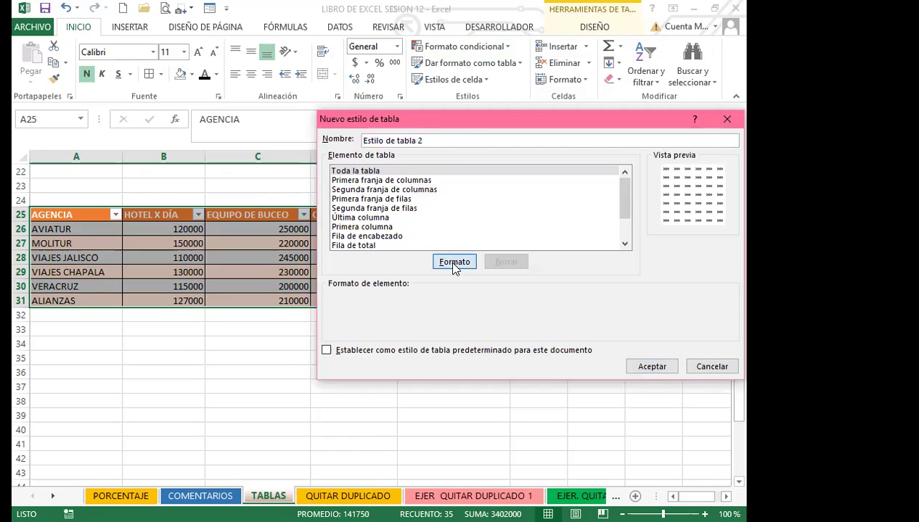
pyautogui.click(400, 260)
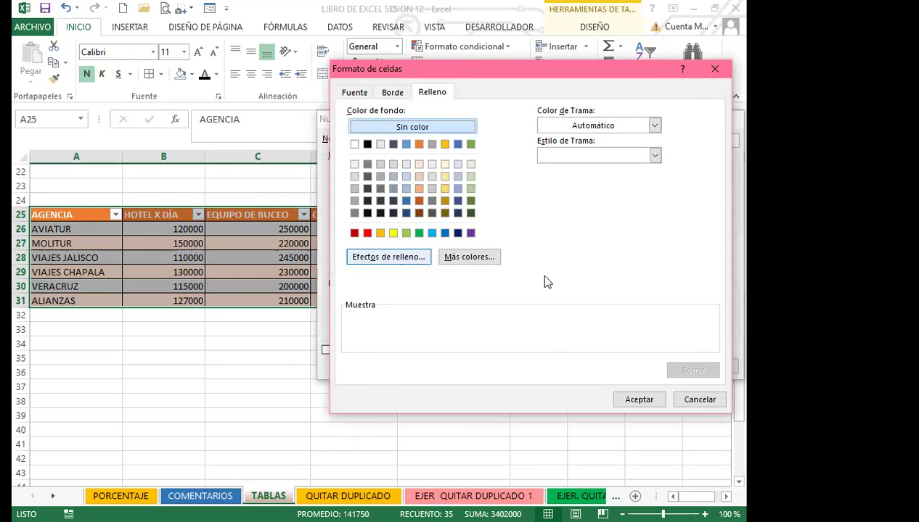
pyautogui.click(582, 385)
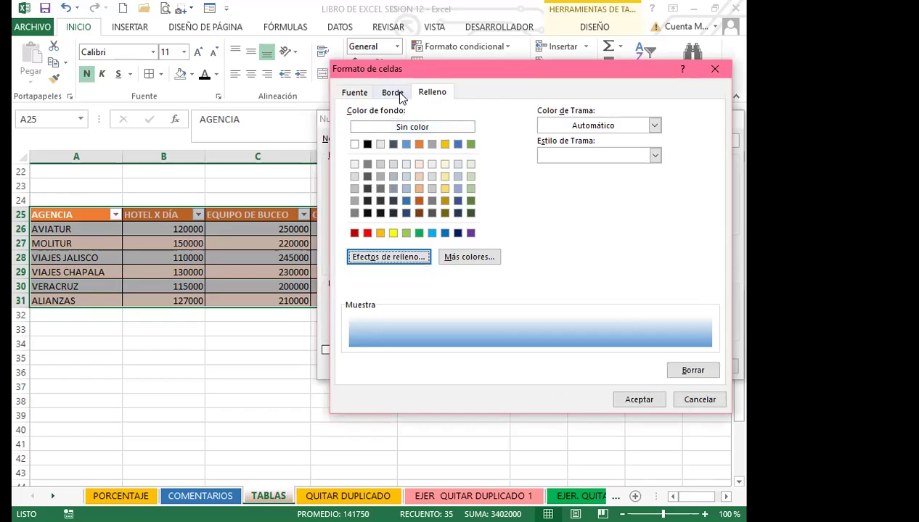
# Step: Add thick outline and interior borders to Estilo de tabla 2 and save the style
pyautogui.click(399, 96)
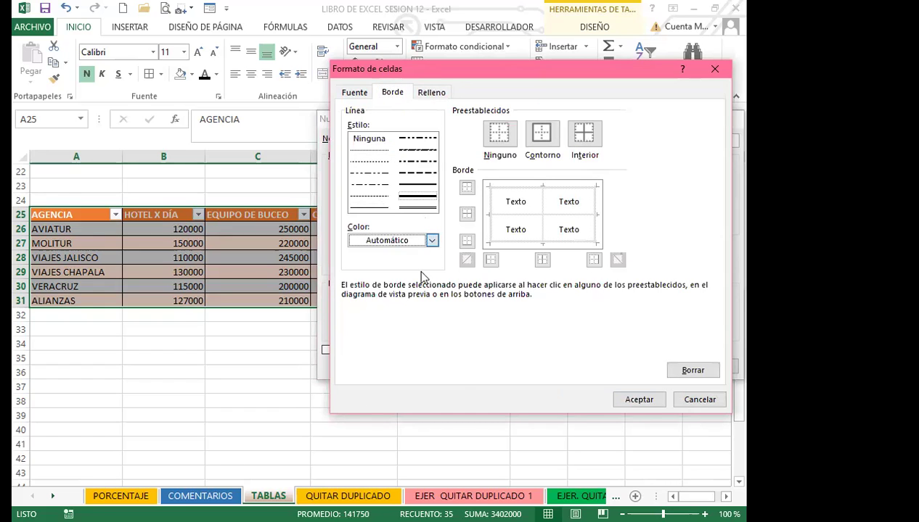
pyautogui.click(431, 240)
pyautogui.click(392, 334)
pyautogui.click(541, 134)
pyautogui.click(584, 136)
pyautogui.click(632, 399)
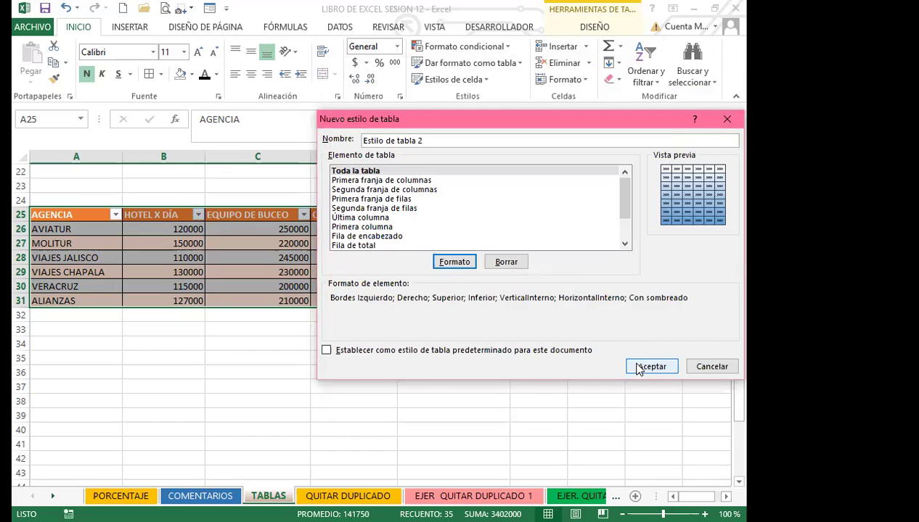
pyautogui.click(637, 366)
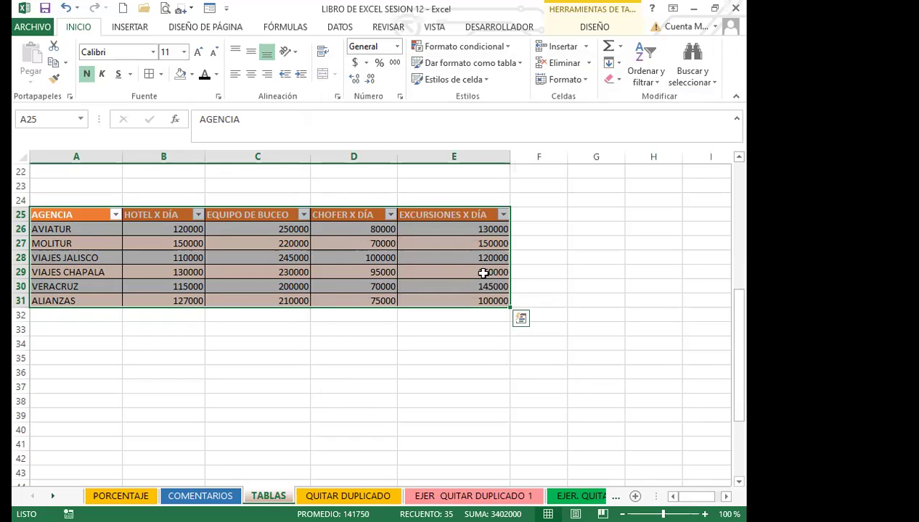
pyautogui.click(418, 338)
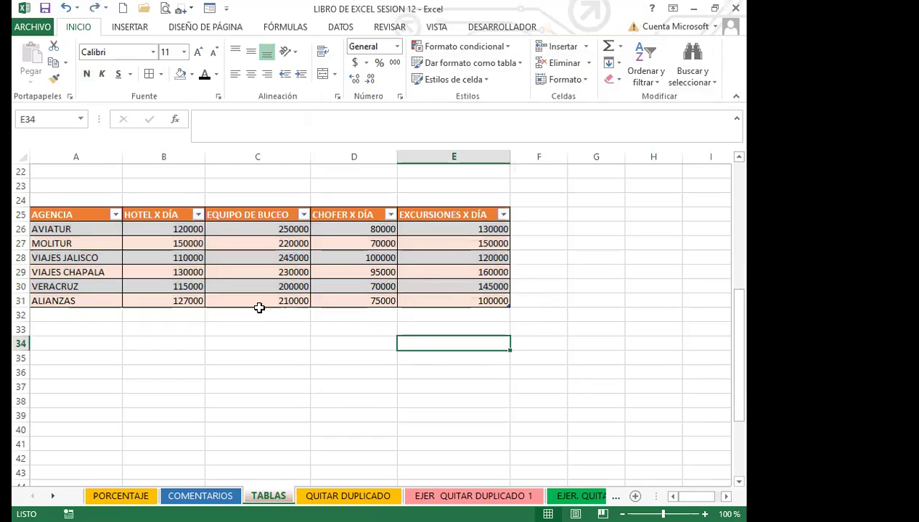
pyautogui.click(258, 299)
pyautogui.moveTo(70, 211); pyautogui.dragTo(474, 300)
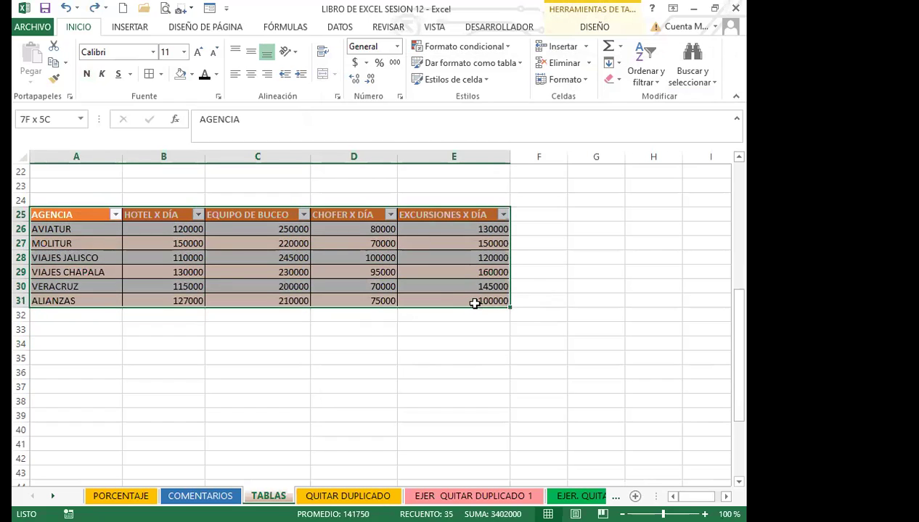
pyautogui.click(403, 338)
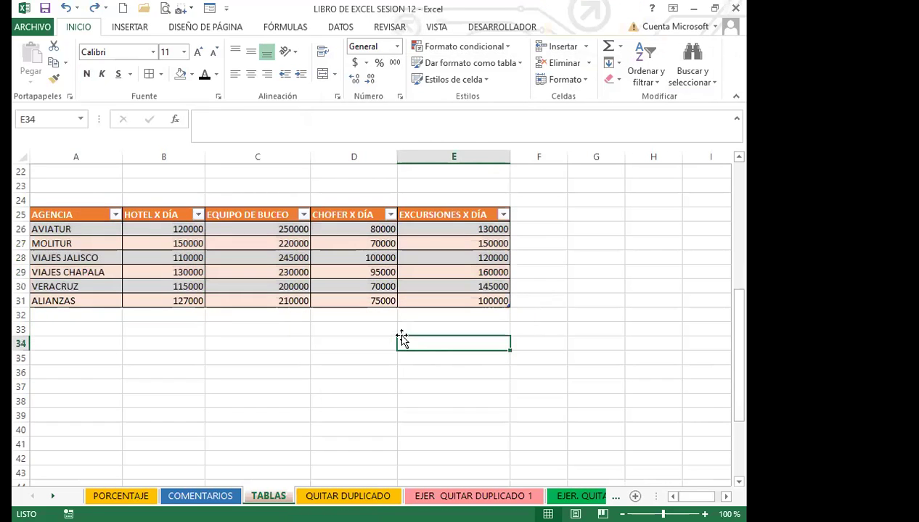
# Step: Apply the custom style with red bold text and blue gradient to the agency table A25:E31
pyautogui.moveTo(72, 213); pyautogui.dragTo(435, 297)
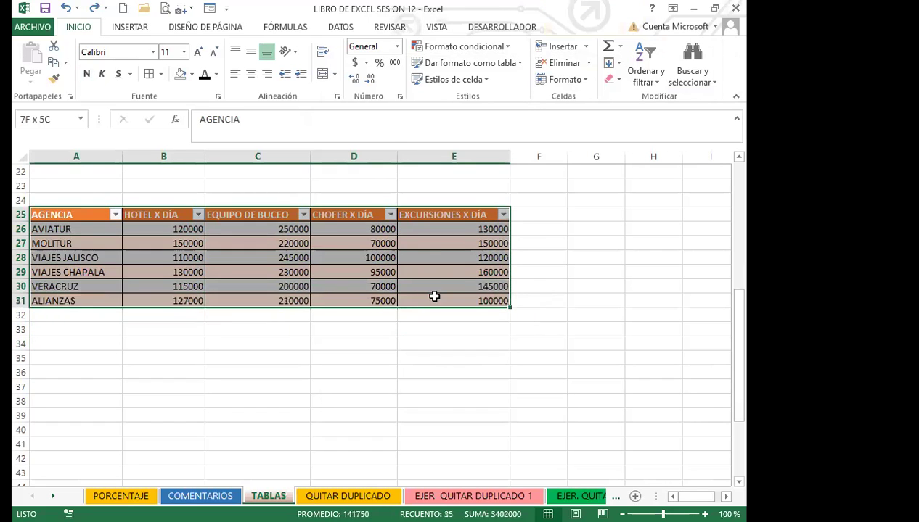
pyautogui.click(519, 63)
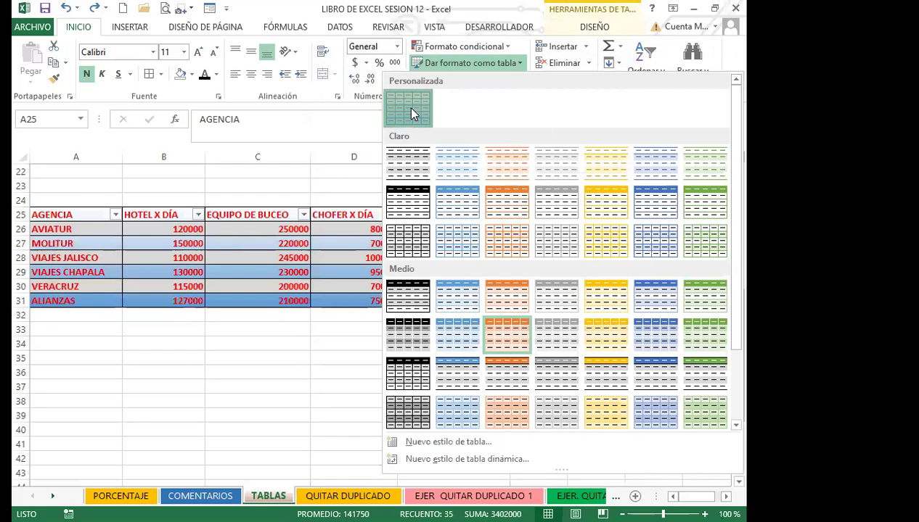
pyautogui.click(518, 64)
# Step: Start another new table style and give it a horizontal two-colour gradient fill from dark blue-grey to blue
pyautogui.click(518, 64)
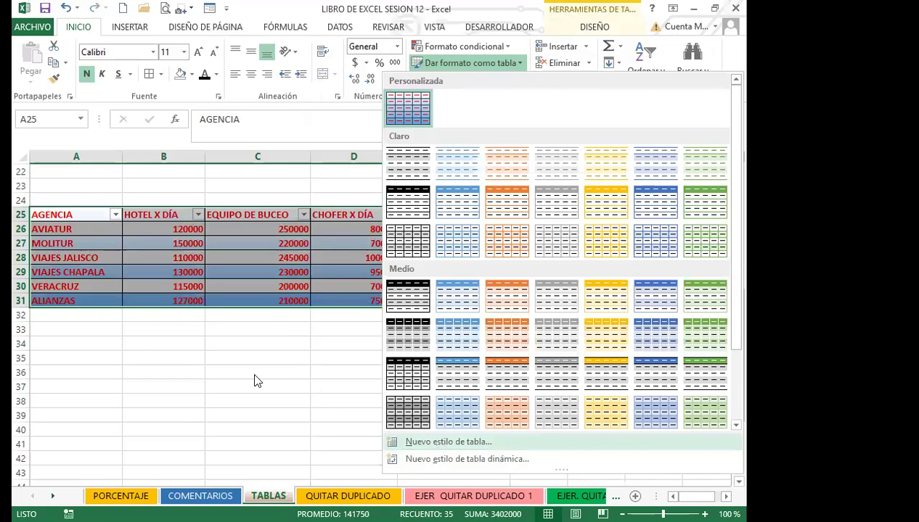
pyautogui.click(448, 442)
pyautogui.click(455, 262)
pyautogui.click(431, 92)
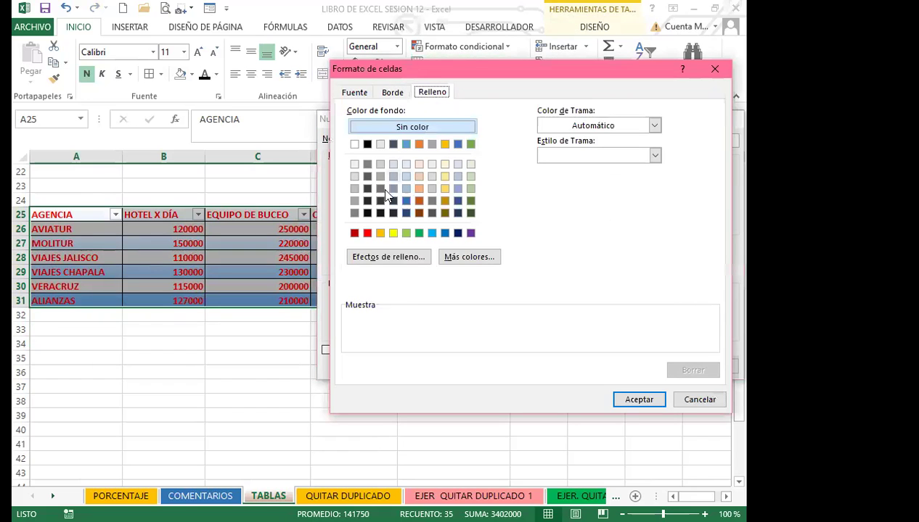
pyautogui.click(392, 233)
pyautogui.click(369, 257)
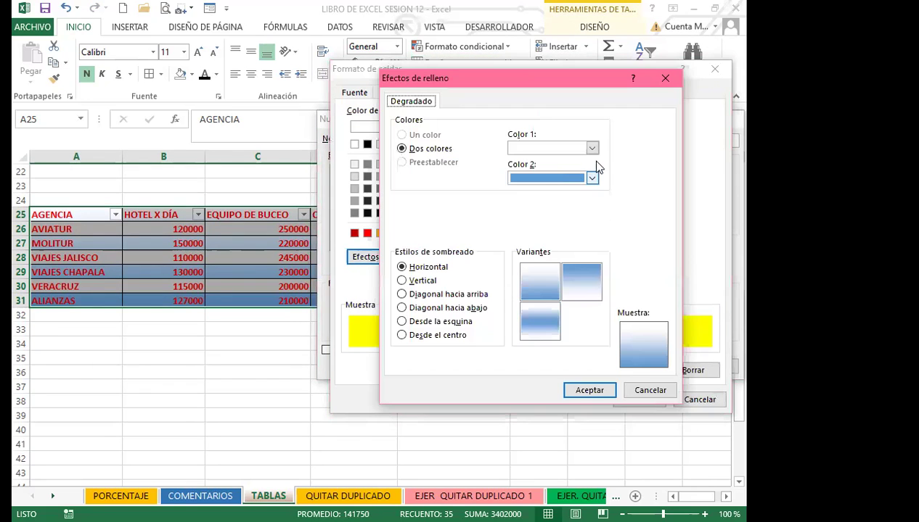
pyautogui.click(592, 147)
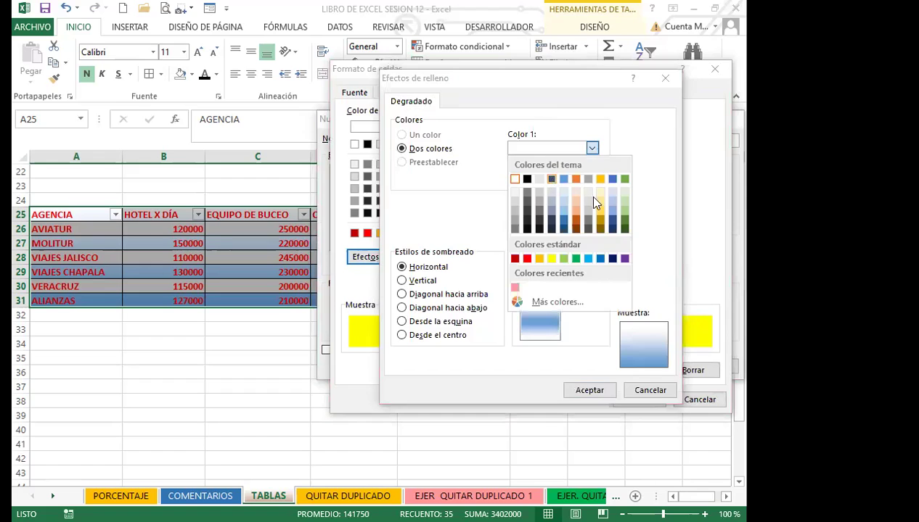
pyautogui.click(551, 215)
pyautogui.click(589, 391)
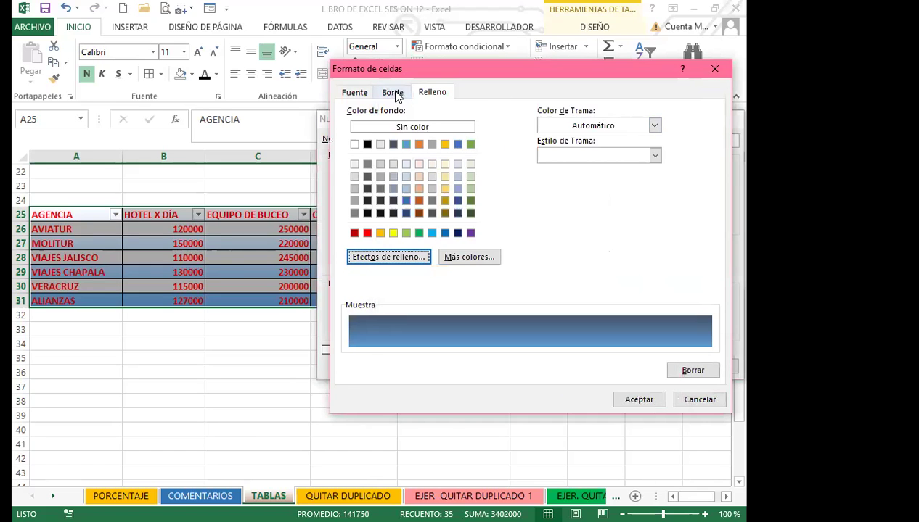
# Step: Add red double-line outline and interior borders to the new table style and save the style
pyautogui.click(392, 92)
pyautogui.click(431, 240)
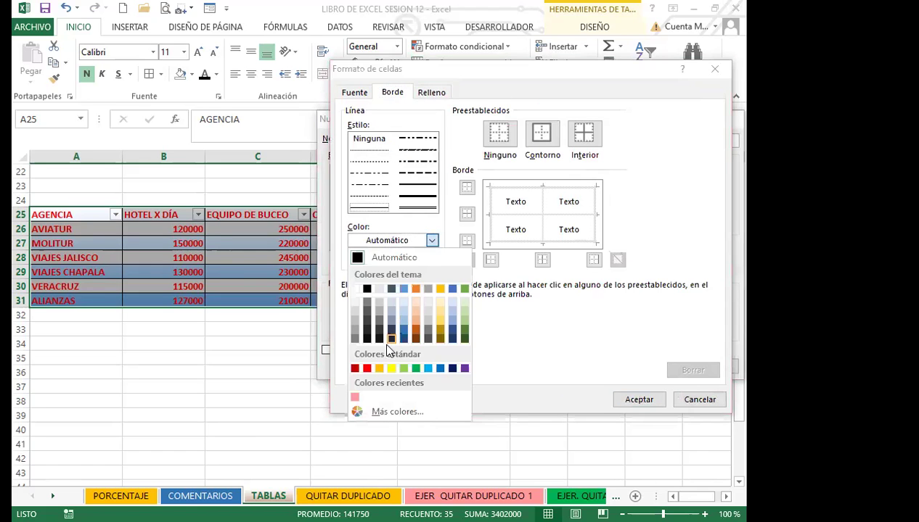
pyautogui.click(367, 369)
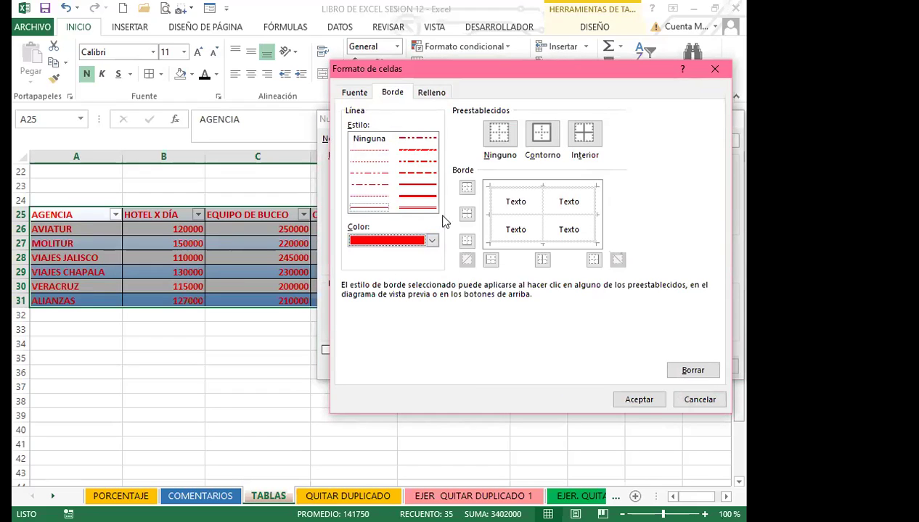
pyautogui.click(542, 133)
pyautogui.click(584, 132)
pyautogui.click(419, 195)
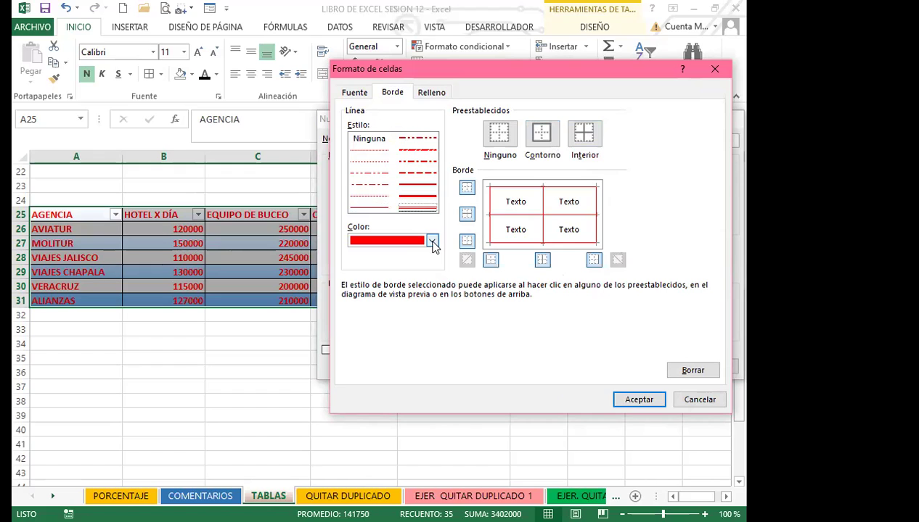
pyautogui.click(539, 145)
pyautogui.click(583, 138)
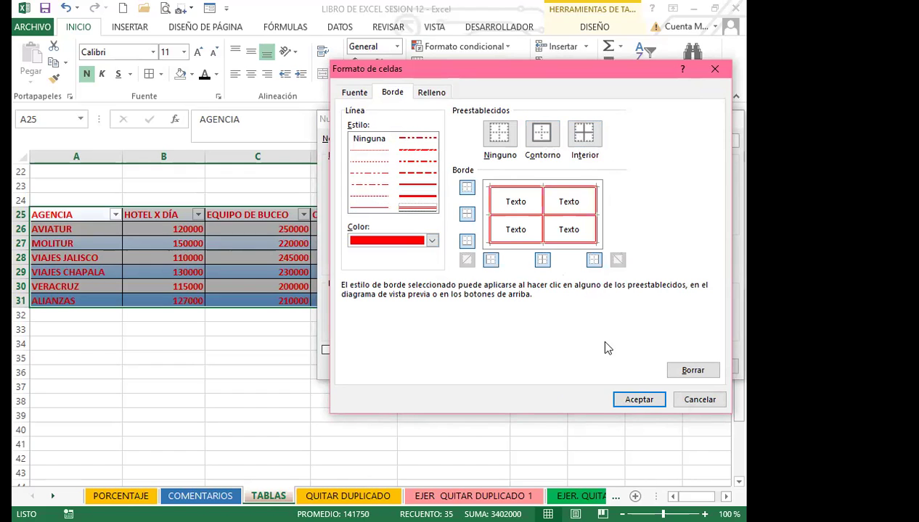
pyautogui.click(625, 397)
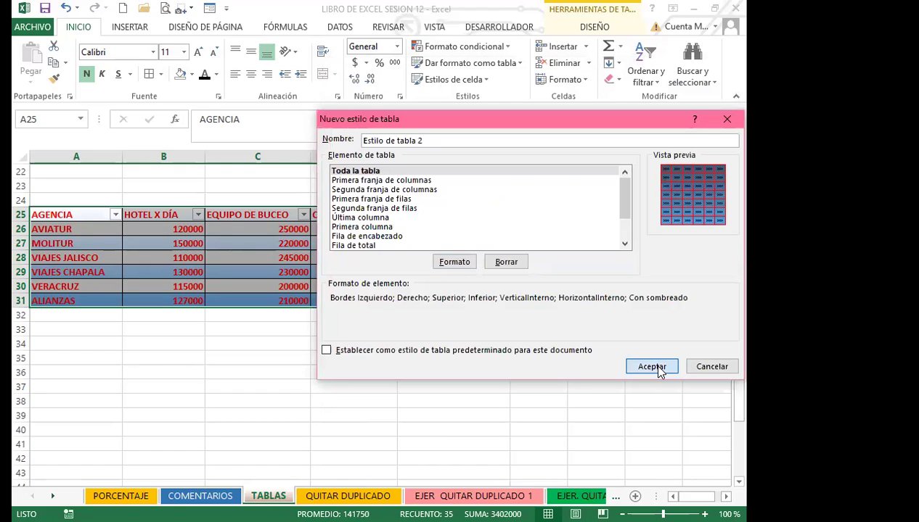
pyautogui.click(650, 362)
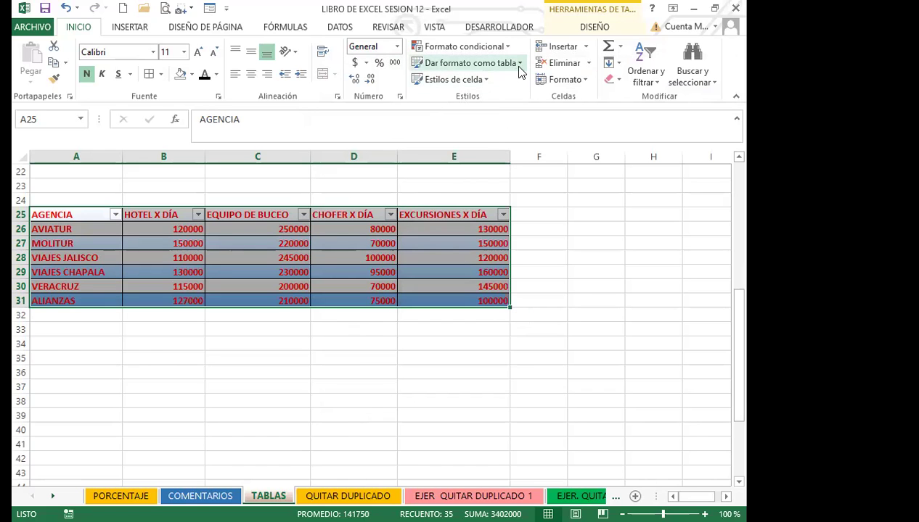
# Step: Apply the custom style with the dark blue-grey to blue gradient to the agency table A25:E31
pyautogui.click(471, 63)
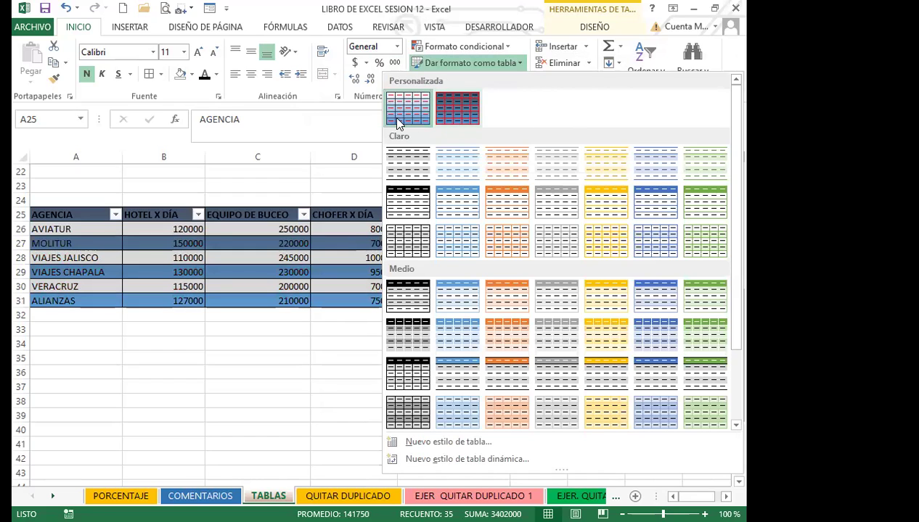
pyautogui.click(518, 68)
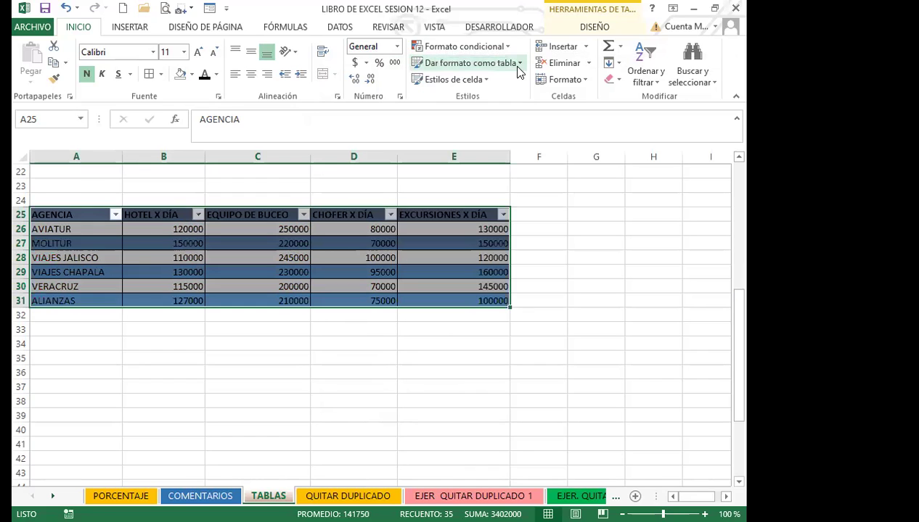
pyautogui.click(517, 64)
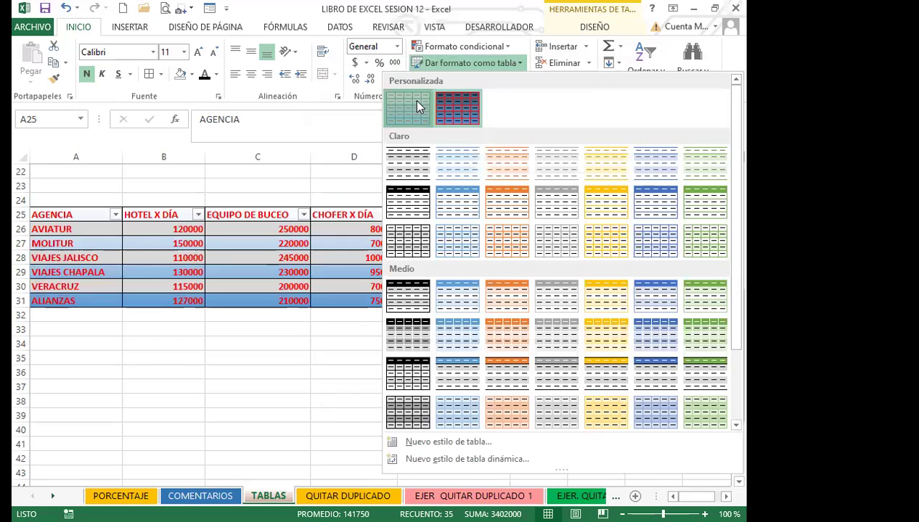
pyautogui.click(423, 96)
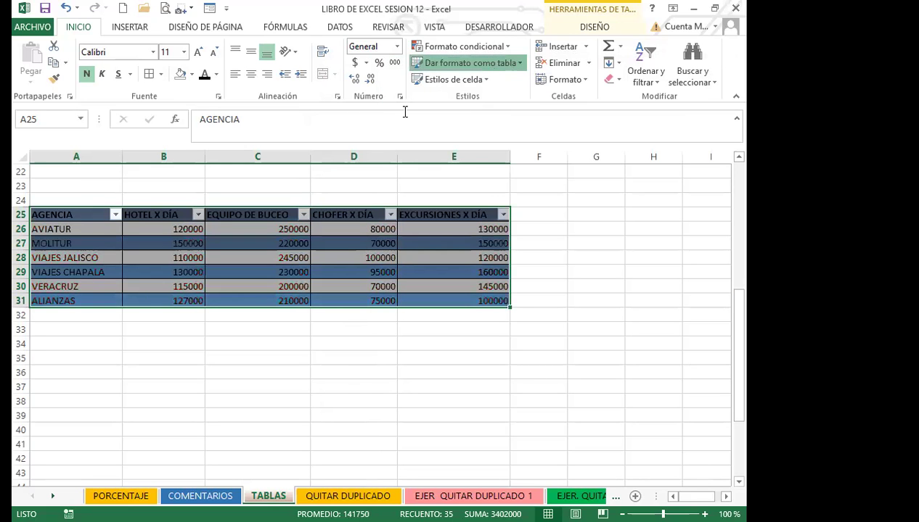
pyautogui.click(519, 64)
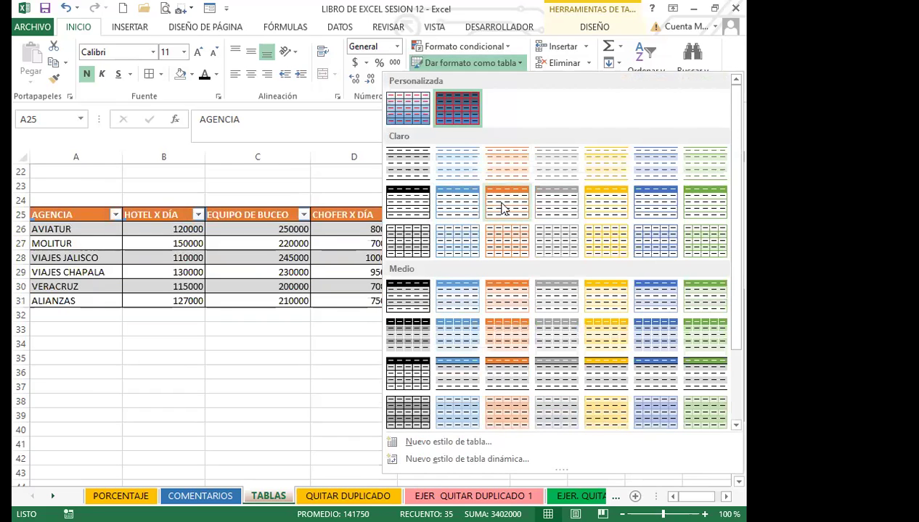
pyautogui.click(524, 174)
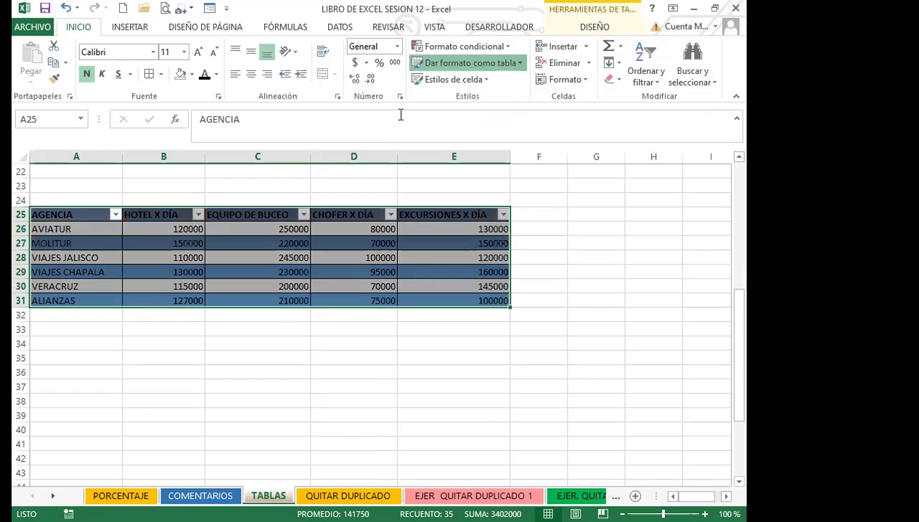
# Step: Switch the agency table A25:E31 between the two custom styles, ending on the one with red bold text
pyautogui.click(520, 63)
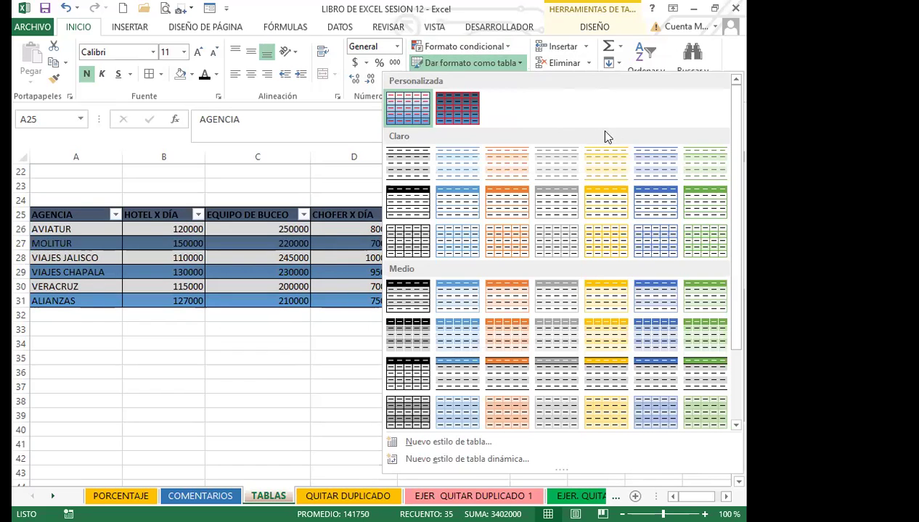
pyautogui.click(392, 108)
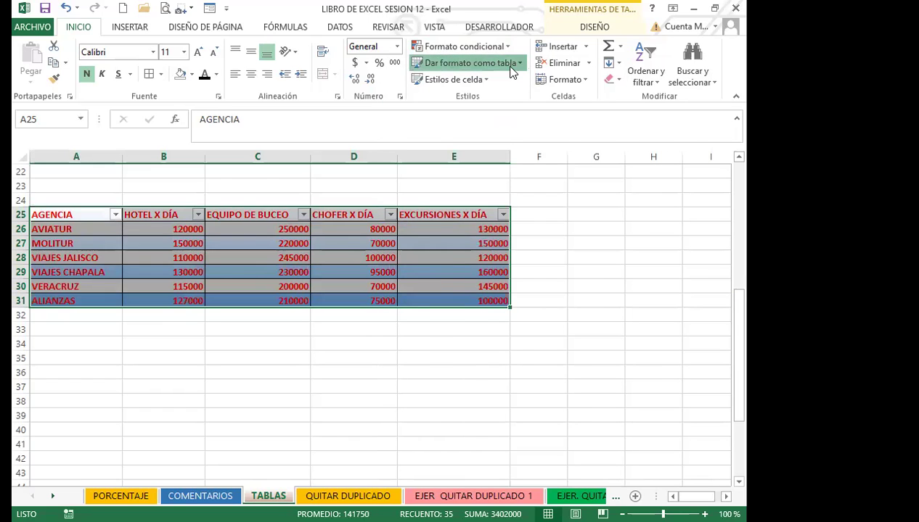
pyautogui.click(511, 65)
pyautogui.click(517, 63)
pyautogui.click(472, 64)
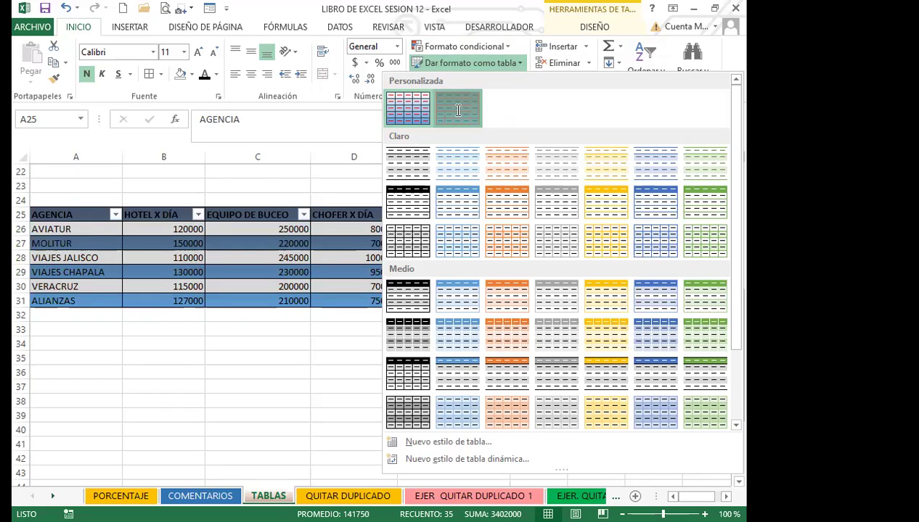
pyautogui.click(458, 109)
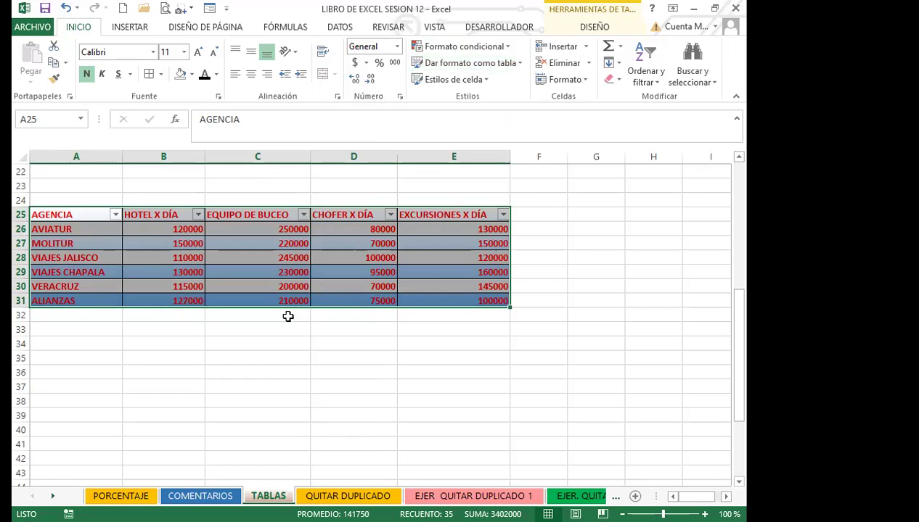
# Step: Extend the agency table down to row 39 and add ALIANZAS in A32 with a HOTEL X DÍA price of 128000
pyautogui.click(459, 356)
pyautogui.moveTo(508, 305); pyautogui.dragTo(508, 427)
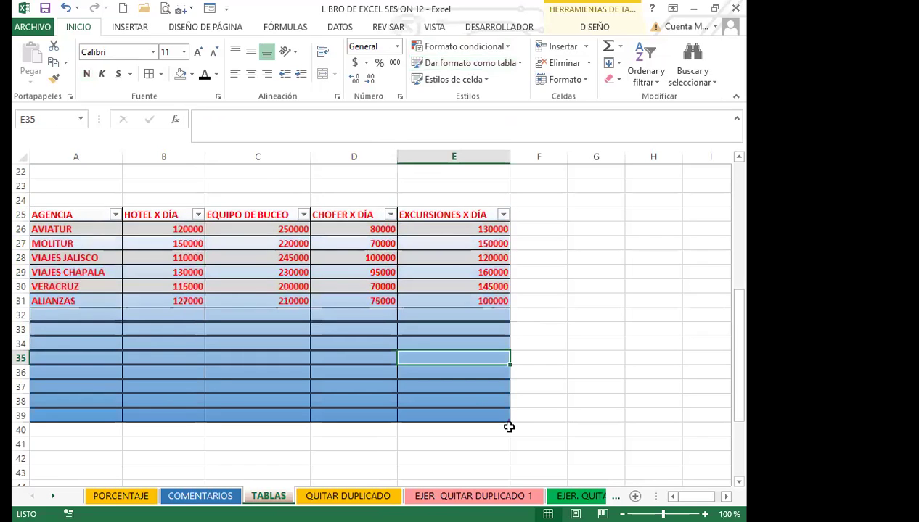
pyautogui.click(95, 316)
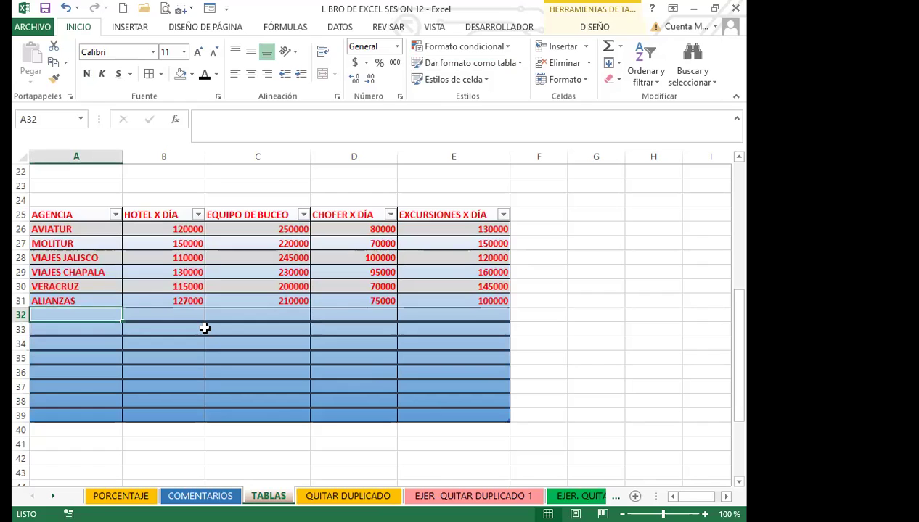
pyautogui.write('ALIANZAS')
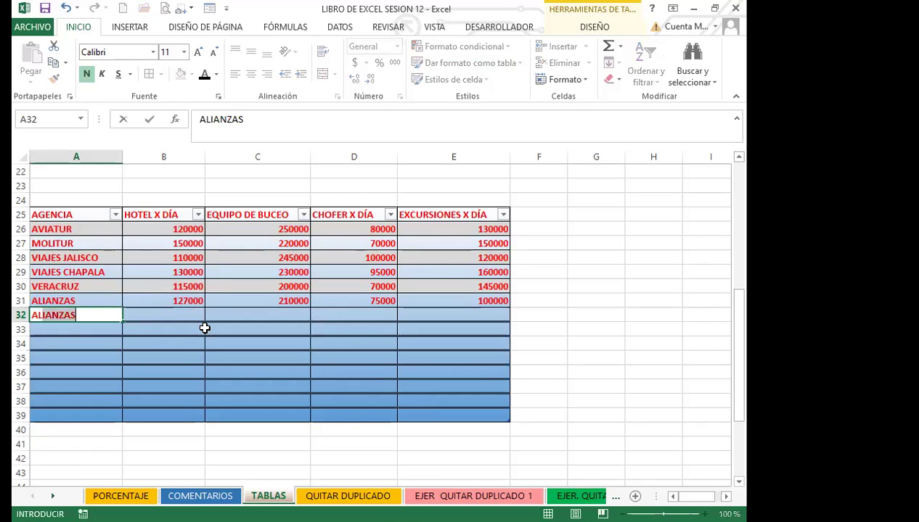
pyautogui.press('Tab')
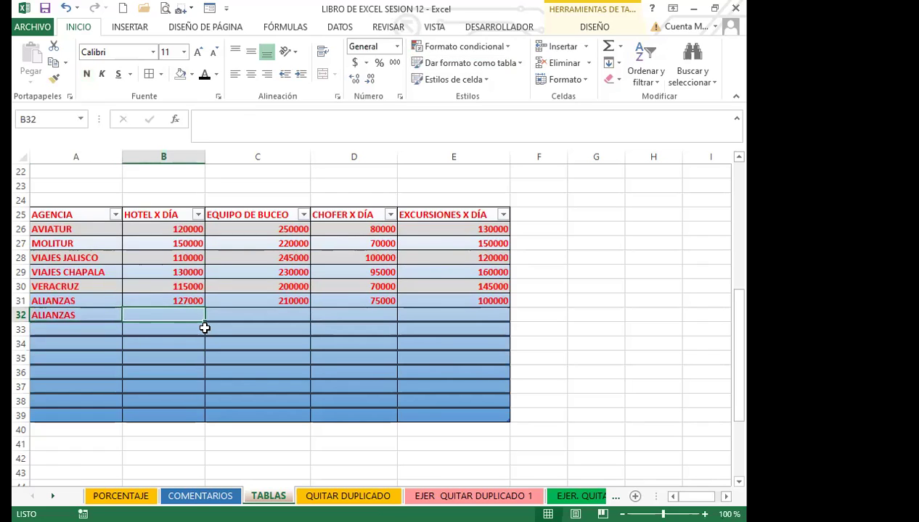
pyautogui.write('128000')
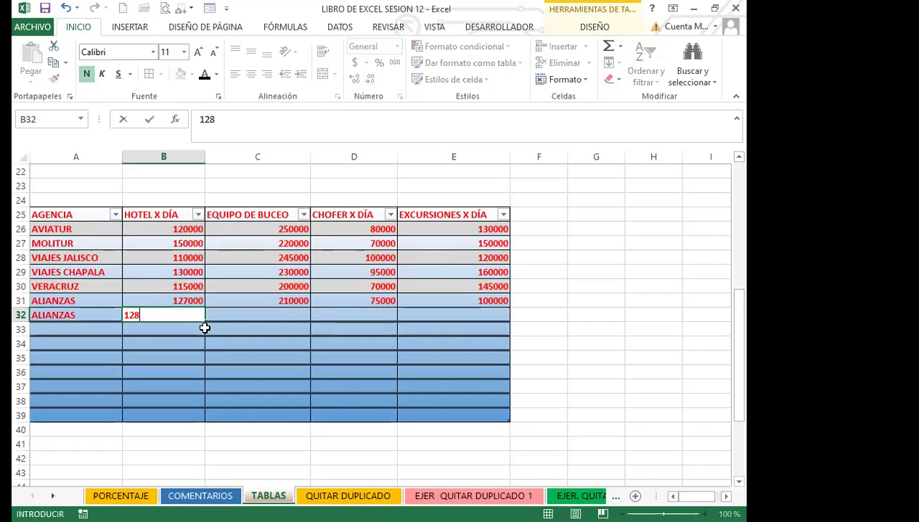
pyautogui.press('Return')
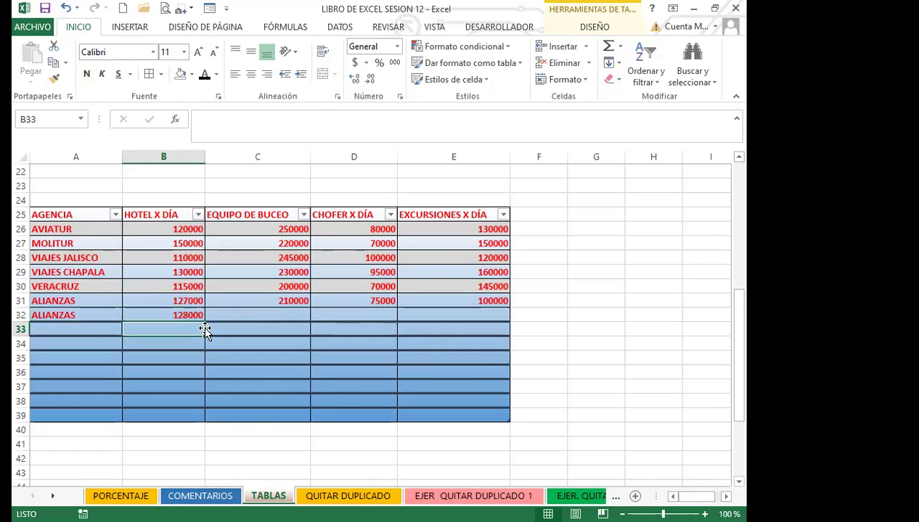
# Step: Examine how the custom style formats the filled and empty rows of the extended table A25:E39
pyautogui.click(246, 313)
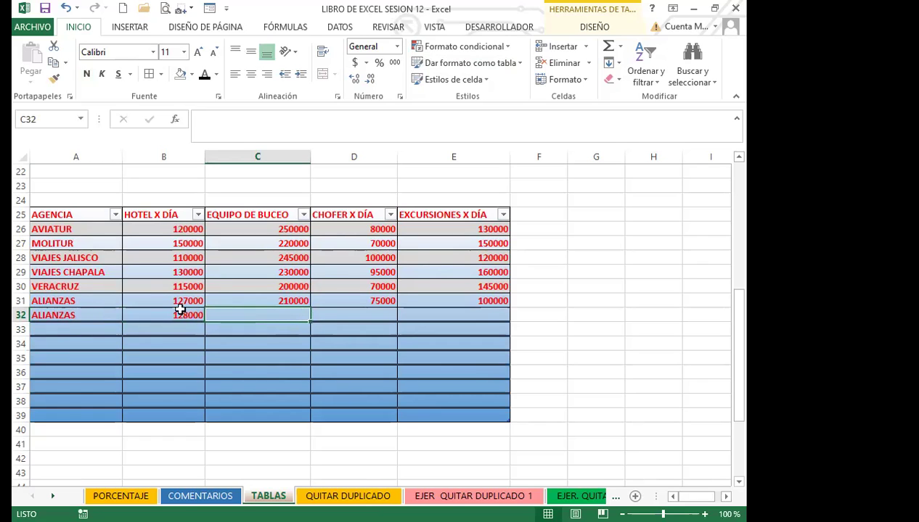
pyautogui.click(304, 297)
pyautogui.moveTo(86, 227); pyautogui.dragTo(479, 300)
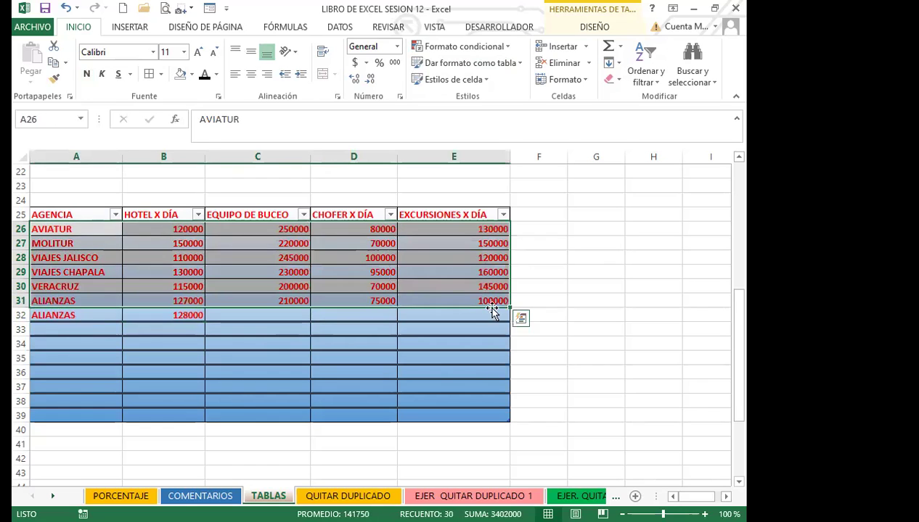
pyautogui.click(485, 303)
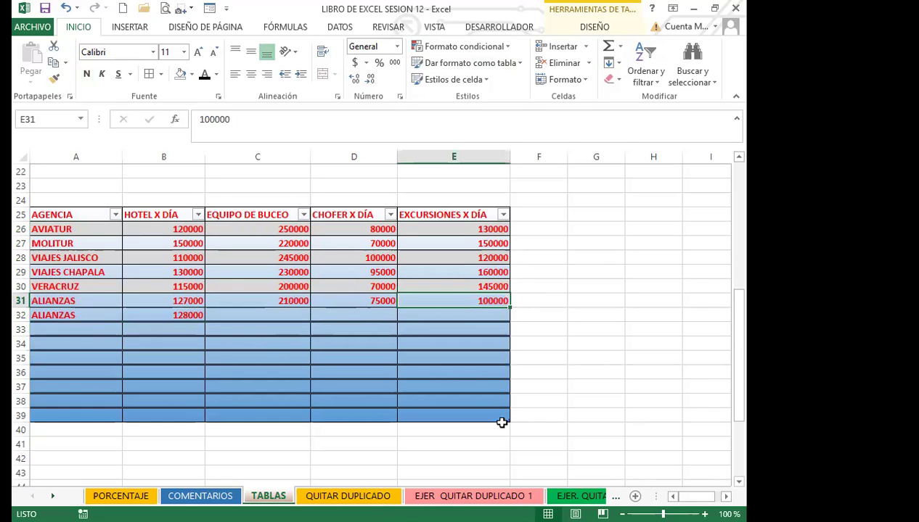
pyautogui.moveTo(102, 330); pyautogui.dragTo(430, 412)
pyautogui.scroll(1, 211, 349)
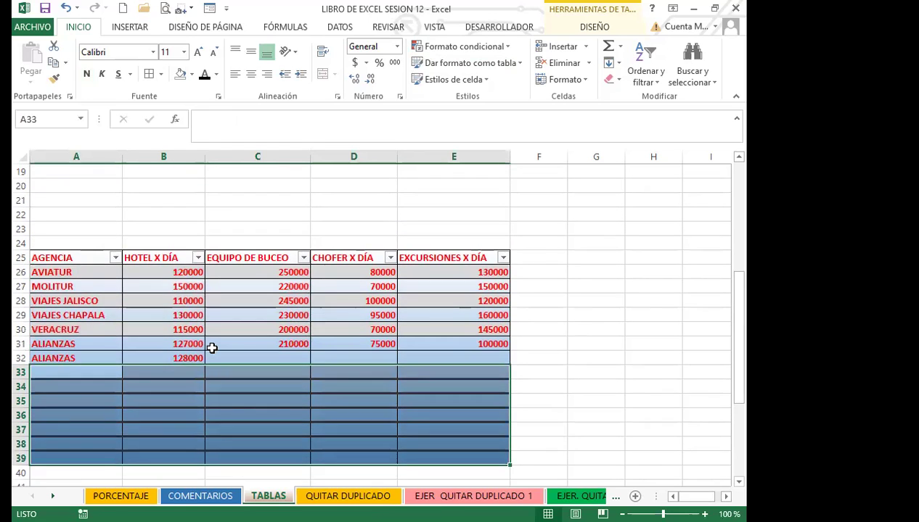
pyautogui.scroll(6, 211, 348)
pyautogui.scroll(-6, 260, 353)
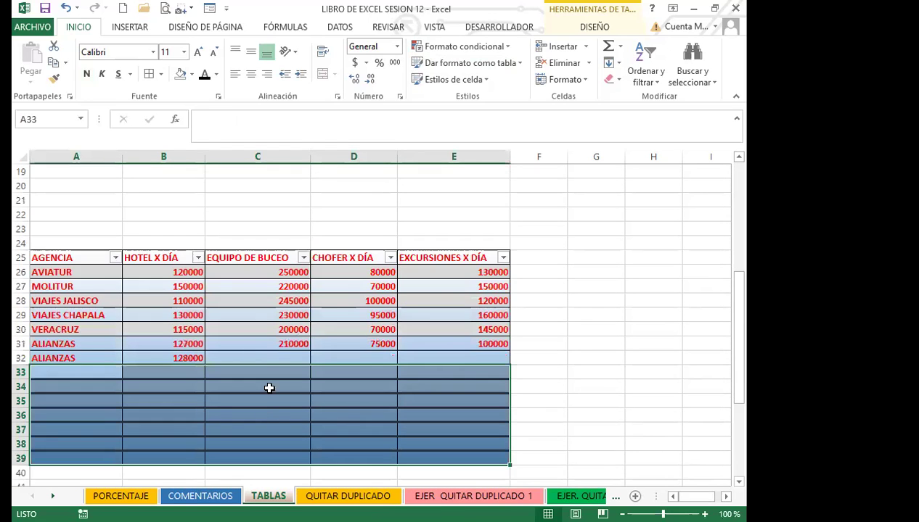
pyautogui.click(265, 414)
pyautogui.moveTo(248, 299); pyautogui.dragTo(250, 379)
pyautogui.click(258, 401)
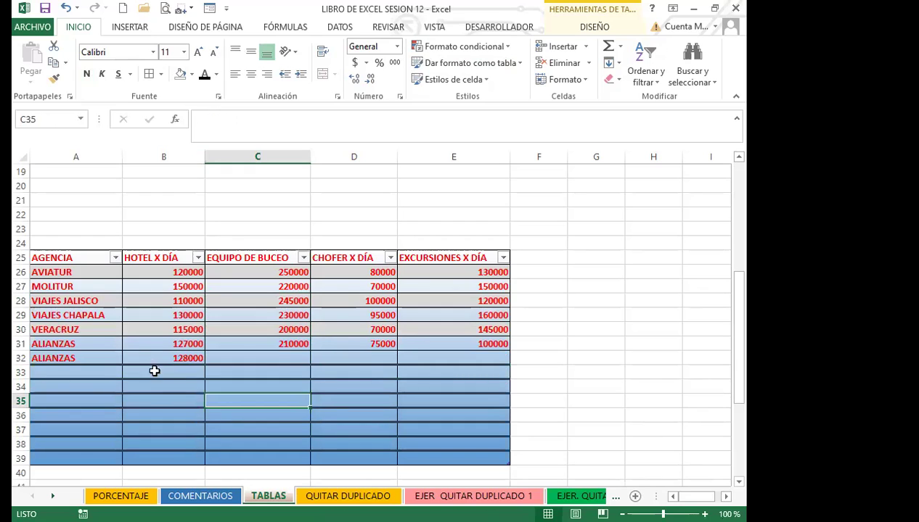
pyautogui.click(154, 317)
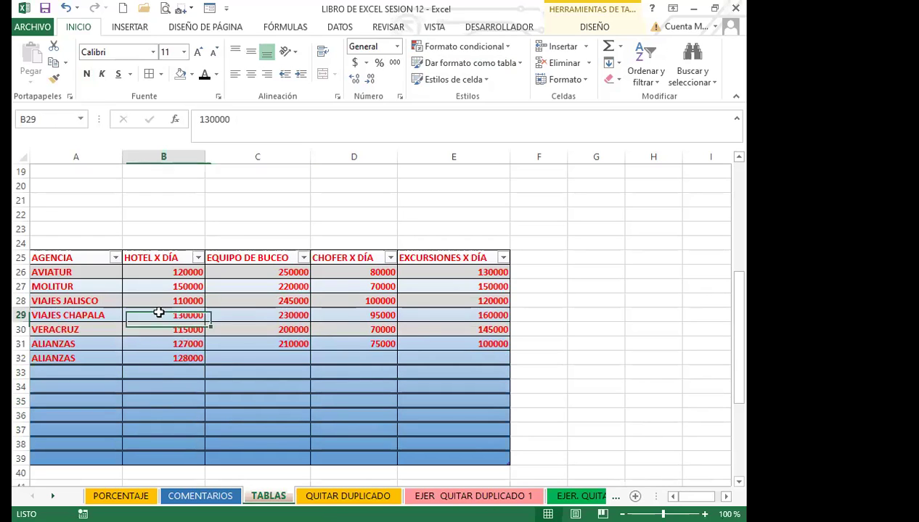
pyautogui.click(280, 346)
pyautogui.click(263, 318)
pyautogui.click(262, 385)
pyautogui.click(260, 333)
pyautogui.click(262, 386)
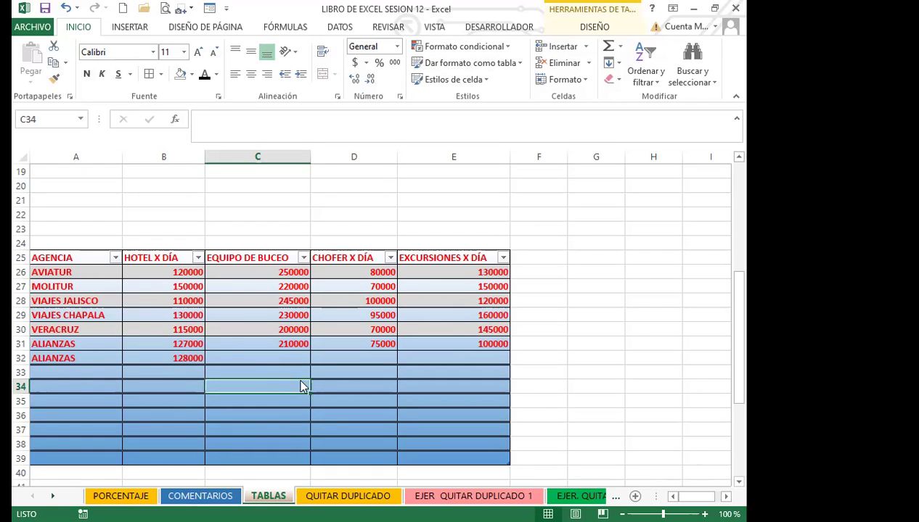
# Step: Remove the blue fill from the agency range A1:E7 and set its text colour to black
pyautogui.scroll(2, 284, 372)
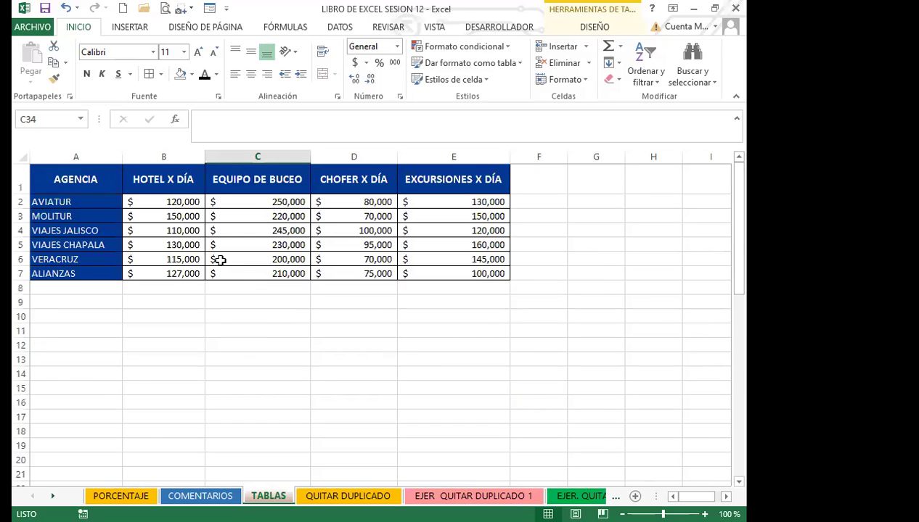
pyautogui.click(216, 260)
pyautogui.moveTo(76, 180); pyautogui.dragTo(457, 276)
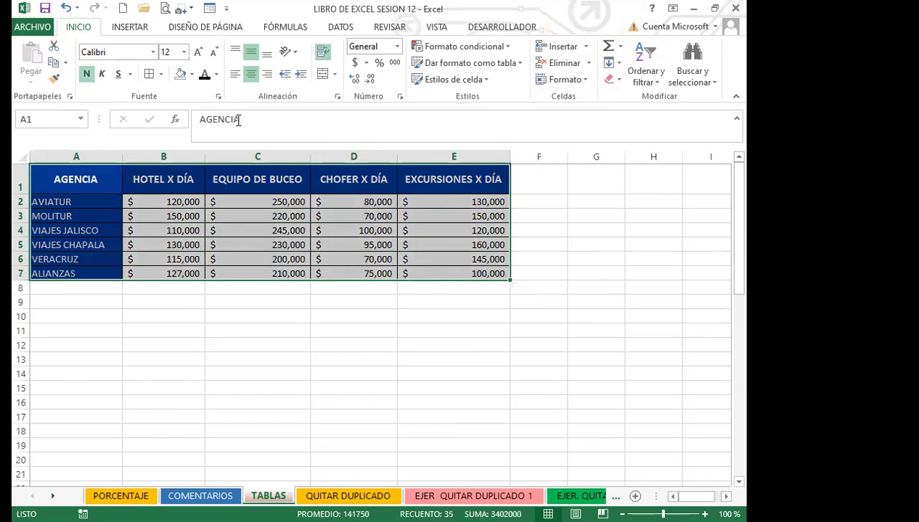
pyautogui.click(180, 74)
pyautogui.click(204, 74)
pyautogui.click(256, 246)
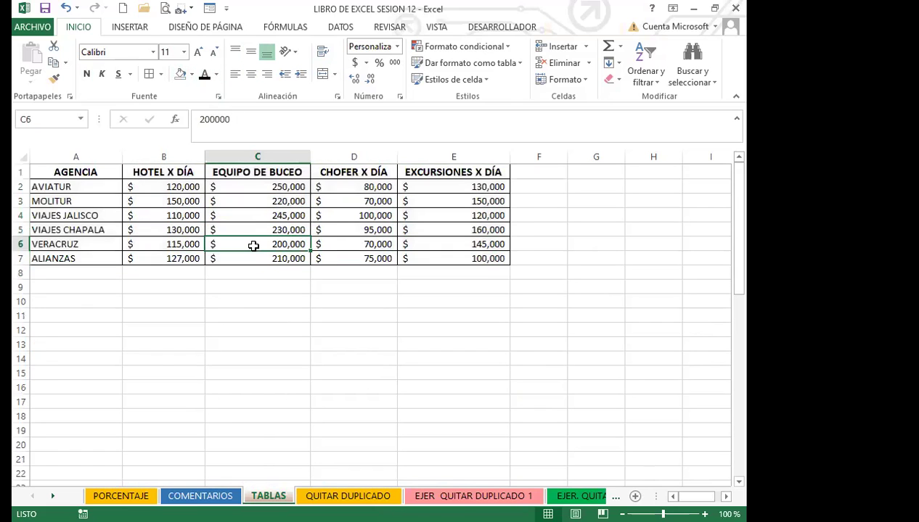
# Step: Format the agency range A1:E7 as a table with headers using the second custom style, the dark blue one
pyautogui.moveTo(61, 172); pyautogui.dragTo(458, 256)
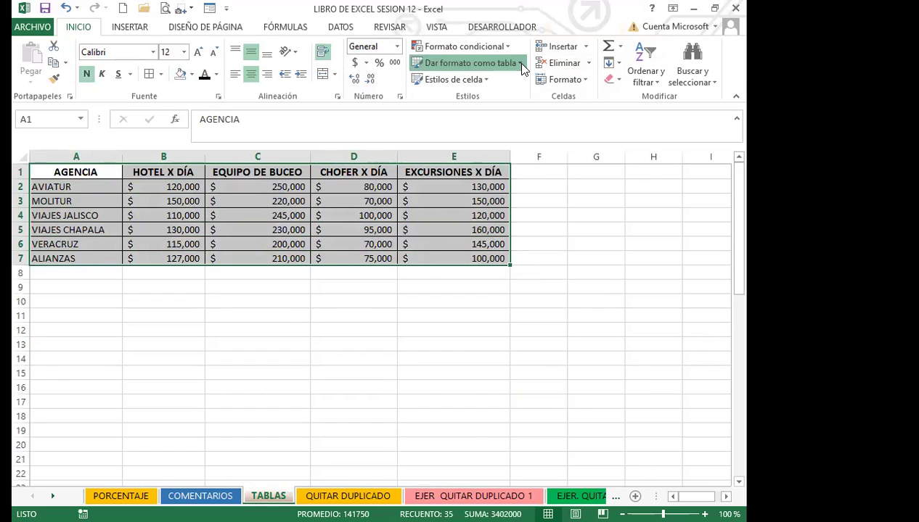
pyautogui.click(520, 63)
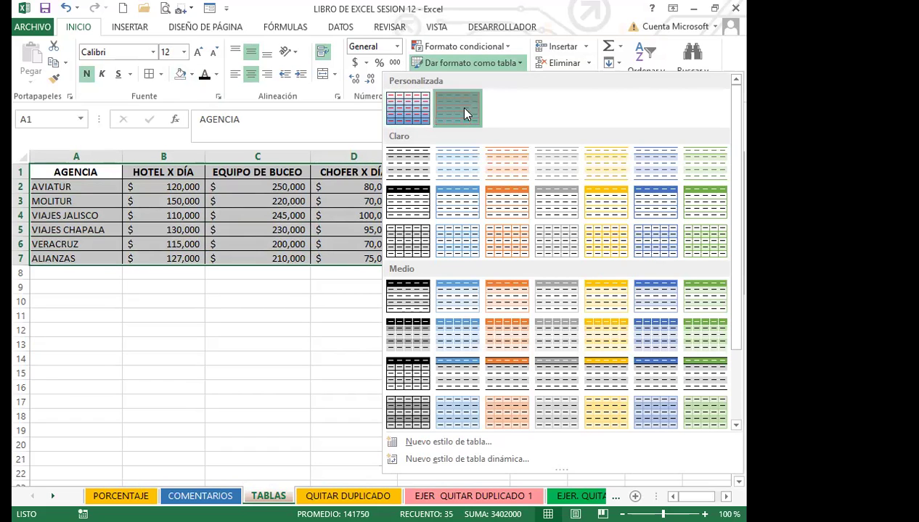
pyautogui.click(458, 106)
pyautogui.click(504, 278)
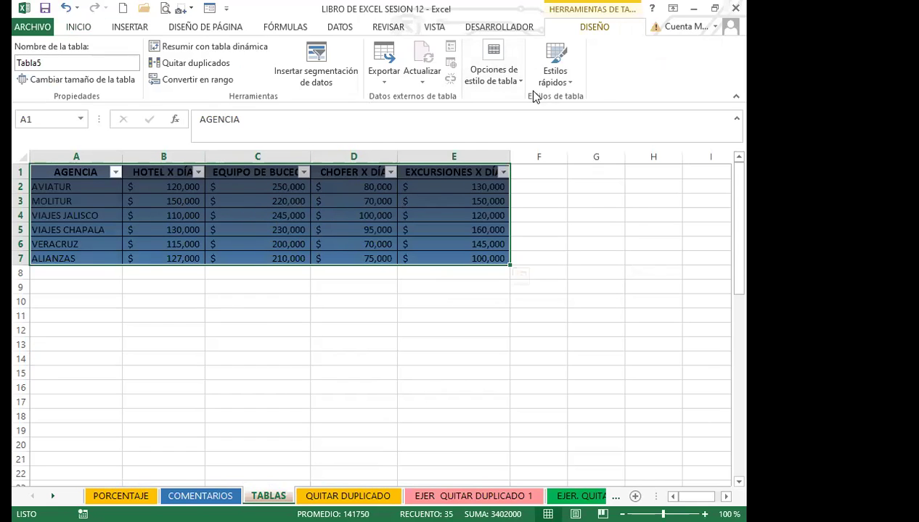
# Step: Switch the A1:E7 table between the two custom styles, ending on the one with red bold text
pyautogui.click(572, 86)
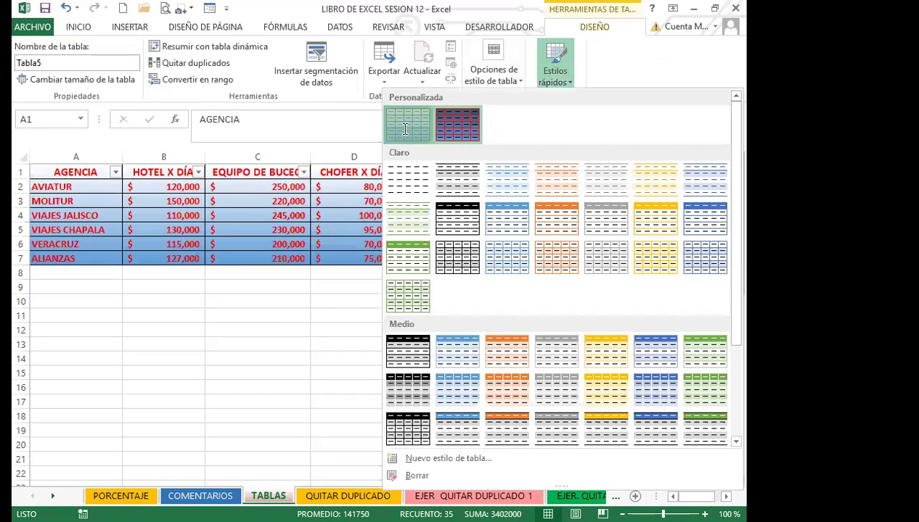
pyautogui.click(556, 69)
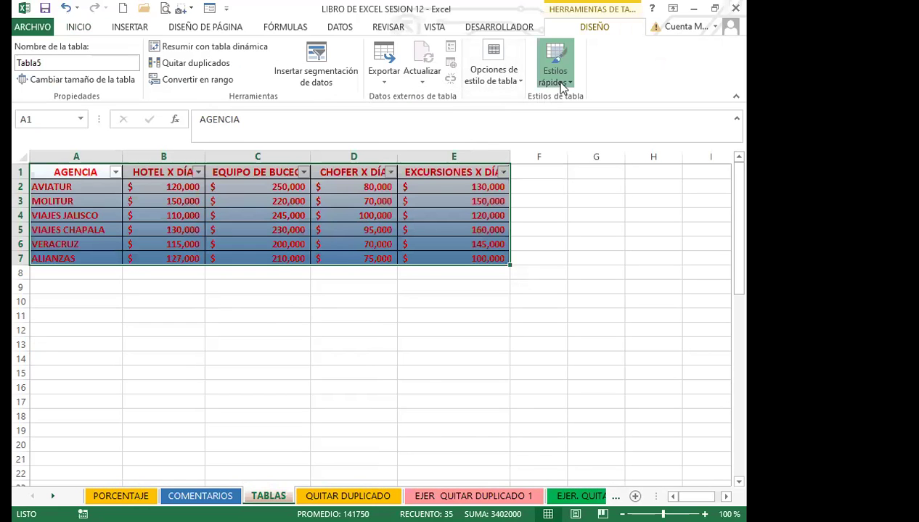
pyautogui.click(555, 71)
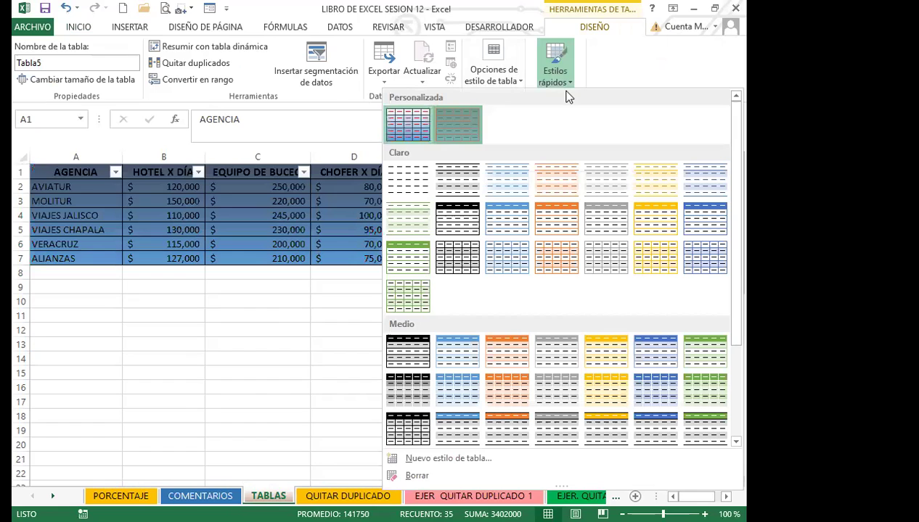
pyautogui.click(290, 239)
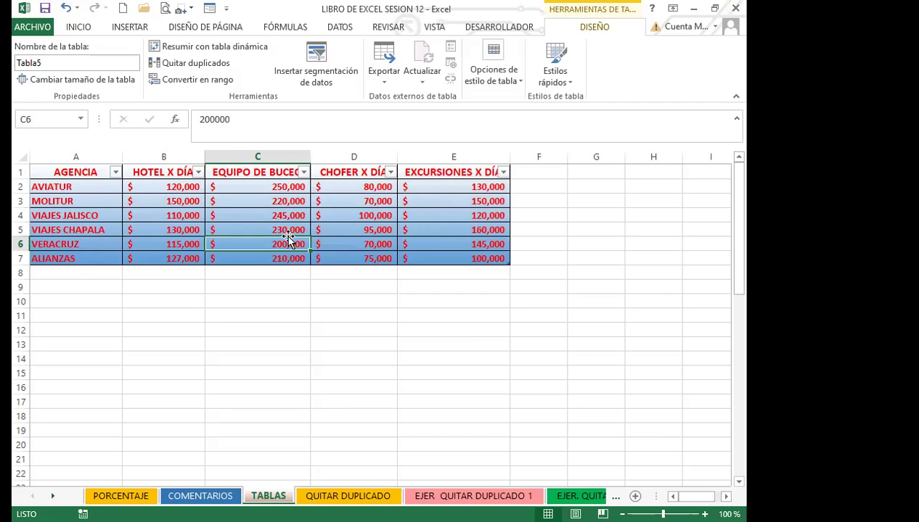
# Step: Remove the filter buttons from the header row of the agency table A1:E7
pyautogui.click(571, 86)
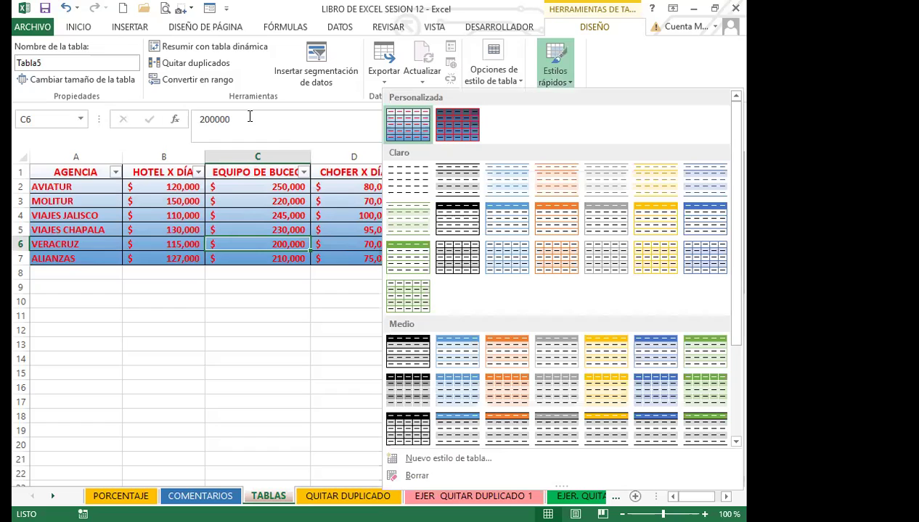
pyautogui.click(44, 51)
pyautogui.hotkey('ctrl', 'shift', 'l')
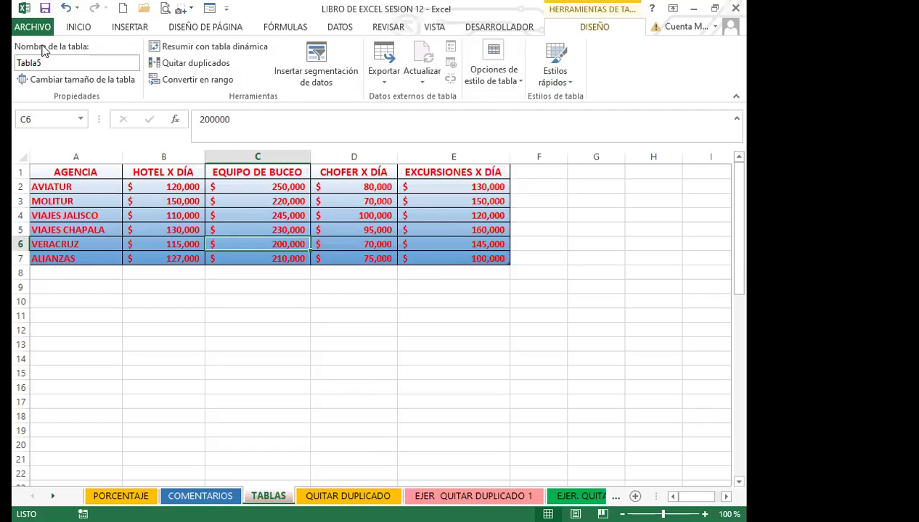
# Step: Review the font, border, fill and alignment options in the cell format settings for C6, leaving them unchanged
pyautogui.click(79, 27)
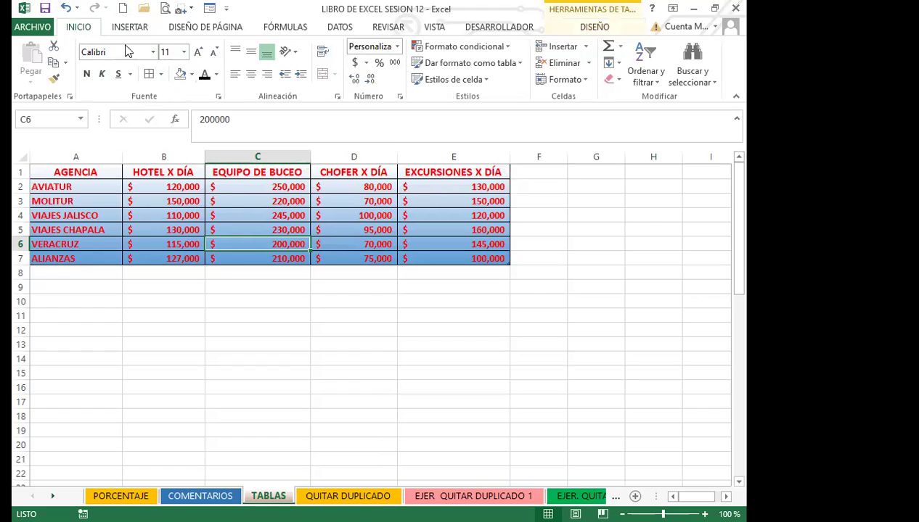
pyautogui.click(218, 96)
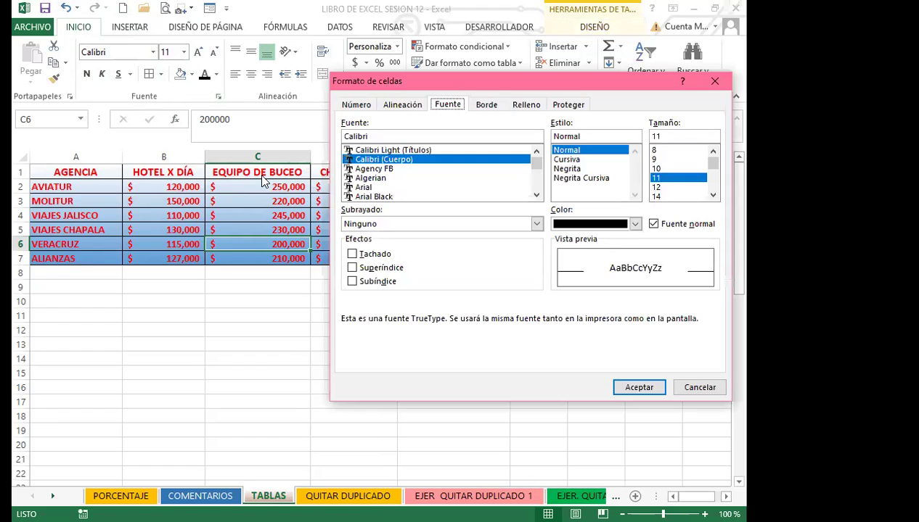
pyautogui.click(482, 106)
pyautogui.click(524, 105)
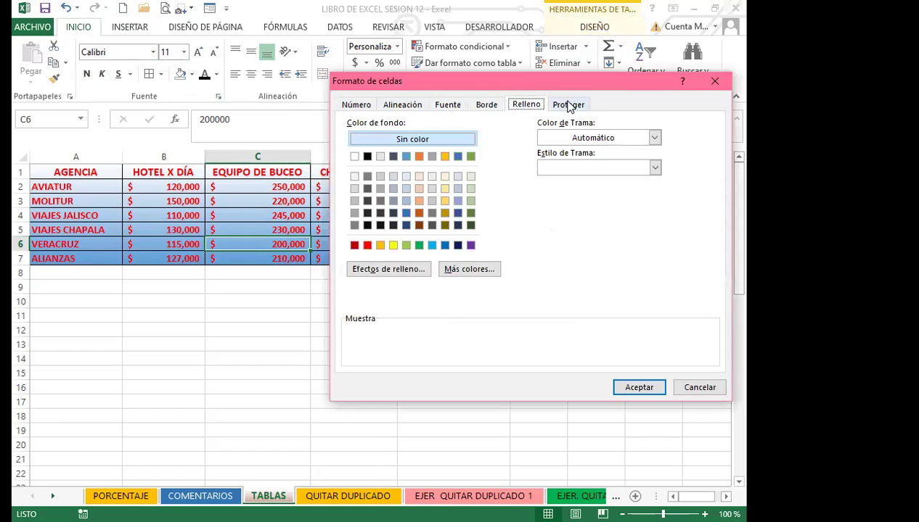
pyautogui.click(392, 104)
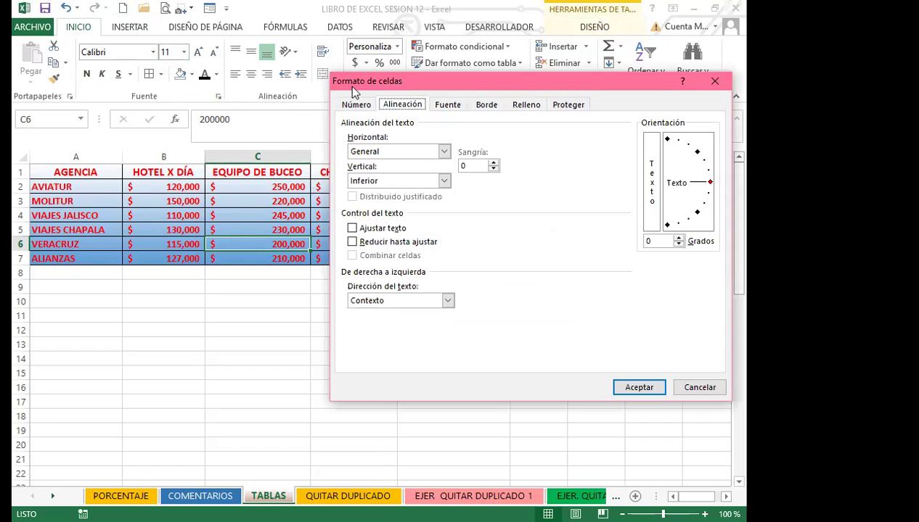
pyautogui.click(714, 81)
# Step: With A1:E7 selected, review the elements a new table style can format, from row stripes to the whole table, without creating the style
pyautogui.moveTo(90, 174); pyautogui.dragTo(451, 258)
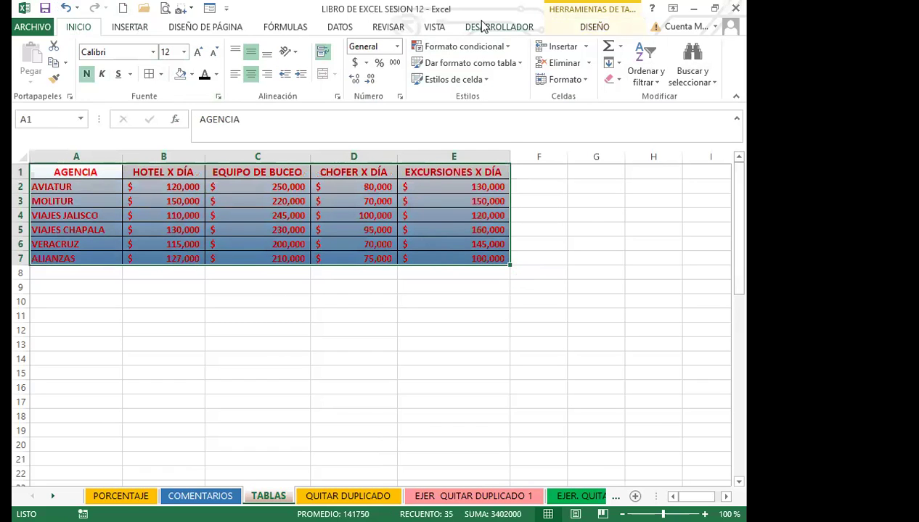
pyautogui.click(595, 27)
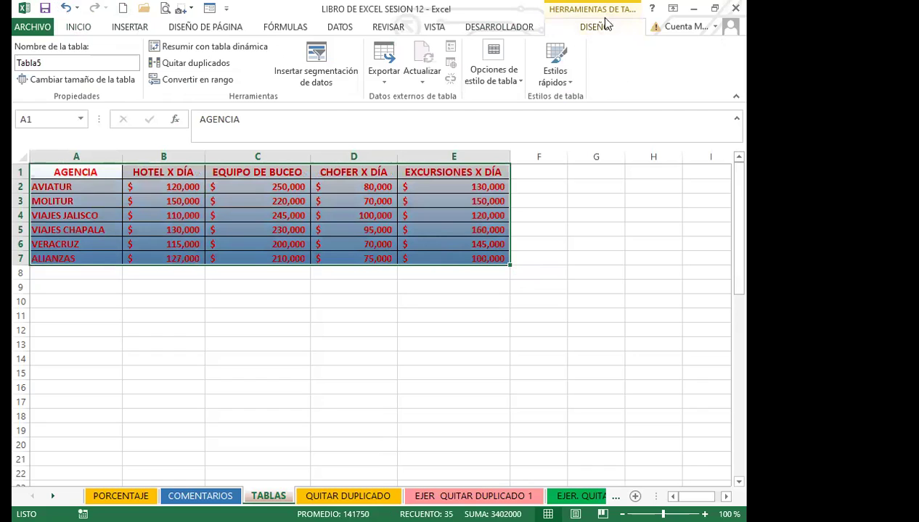
pyautogui.click(78, 27)
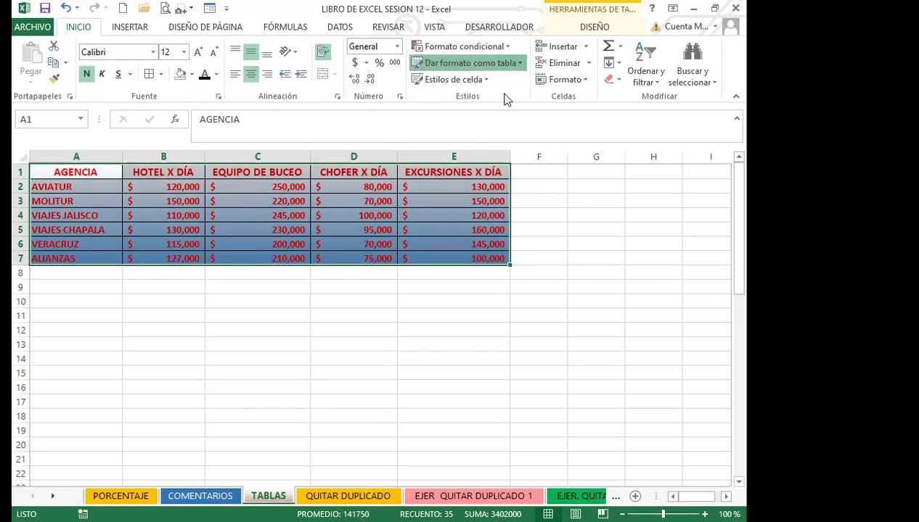
pyautogui.click(517, 64)
pyautogui.click(423, 443)
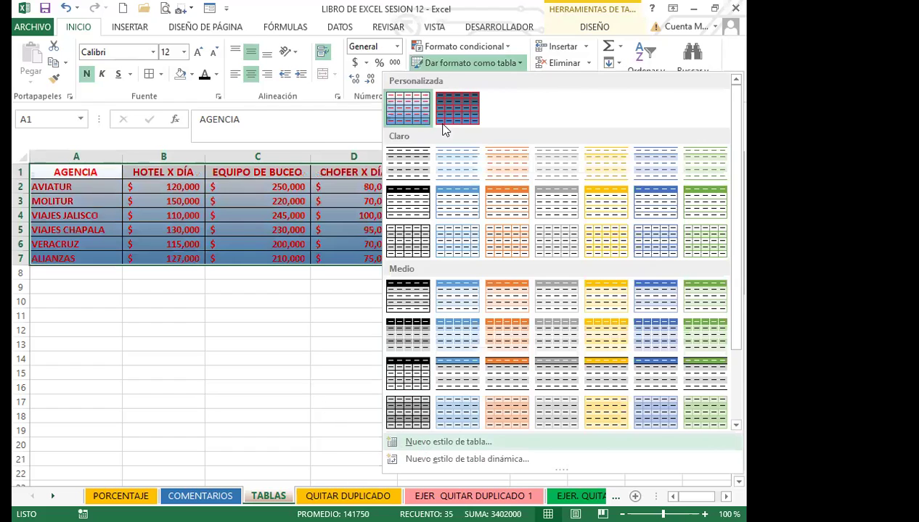
pyautogui.click(363, 199)
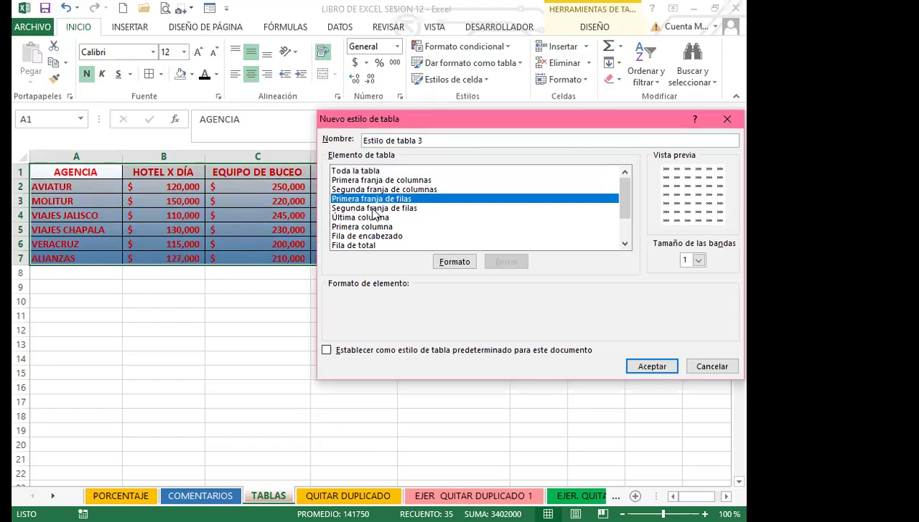
pyautogui.click(368, 209)
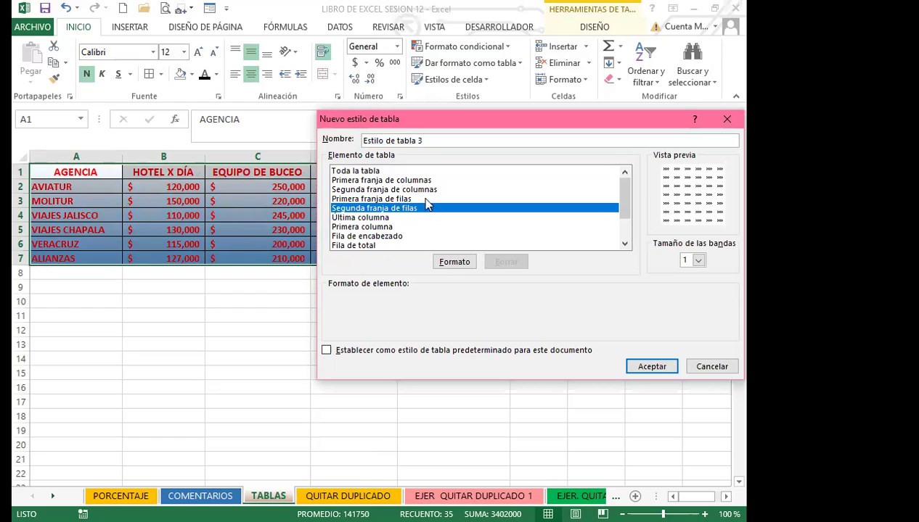
pyautogui.click(350, 218)
pyautogui.click(348, 227)
pyautogui.click(352, 237)
pyautogui.click(354, 246)
pyautogui.click(355, 172)
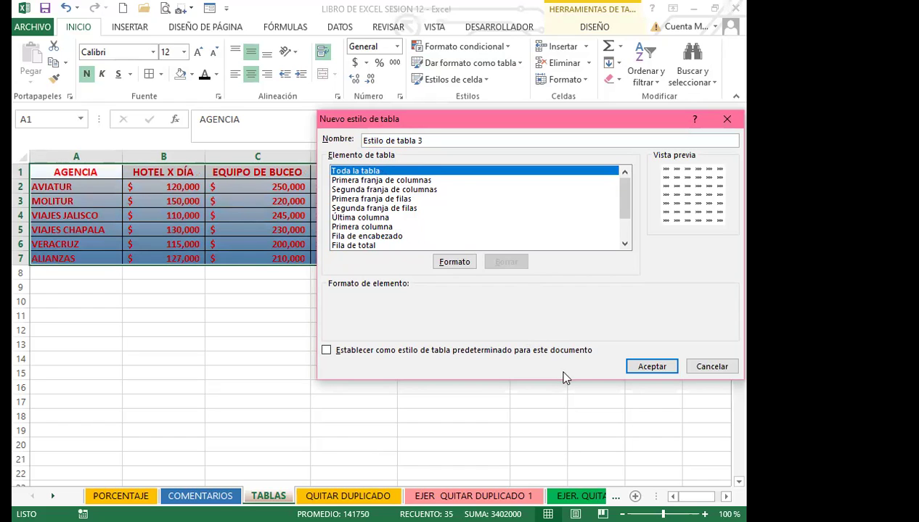
pyautogui.click(713, 368)
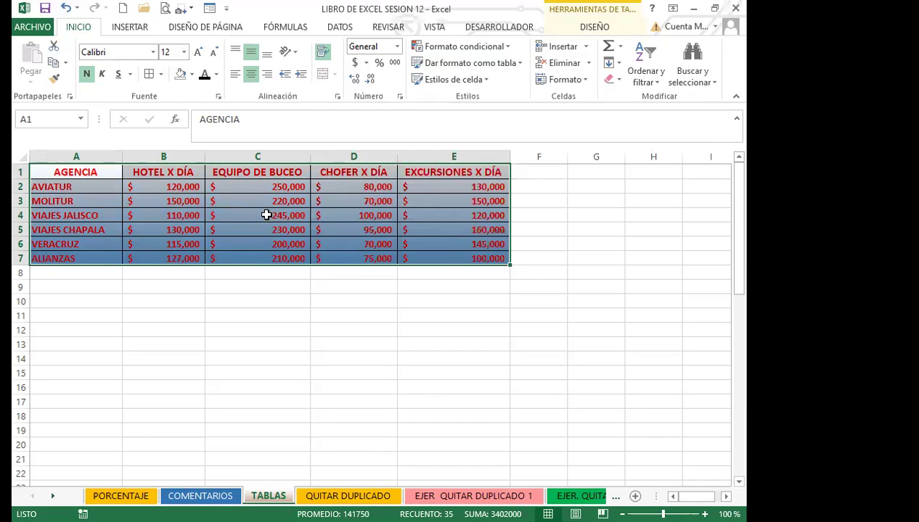